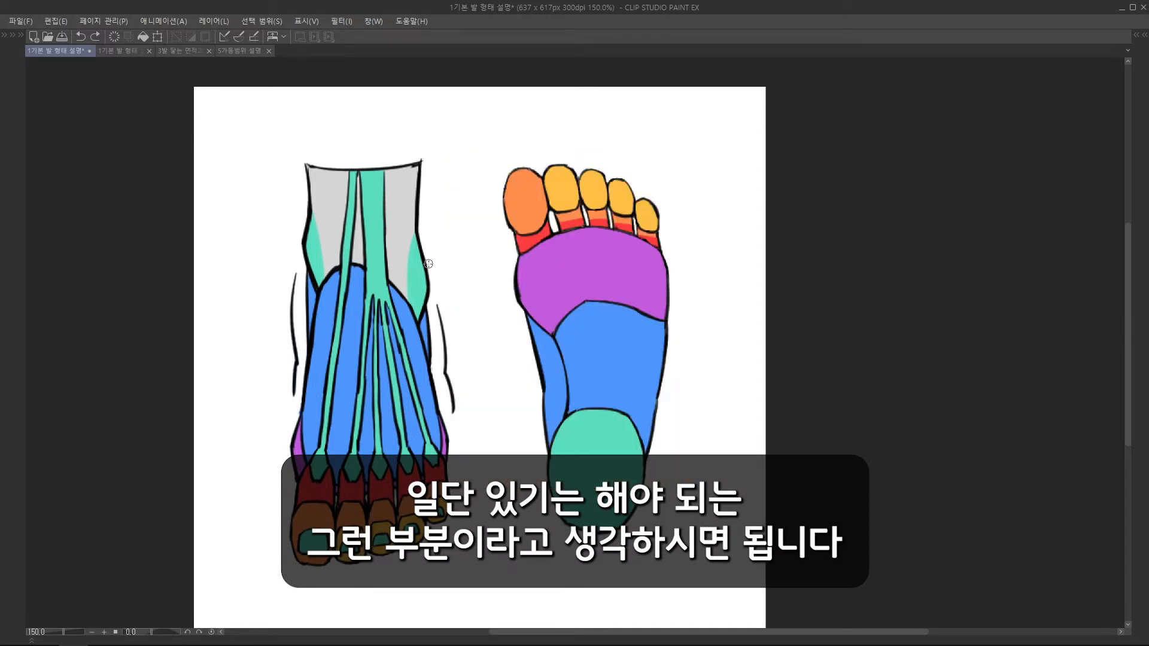
- Look through the foot reference drawings, from the top-and-sole views to the front-and-back and side views
scroll(453, 317, down, 1)
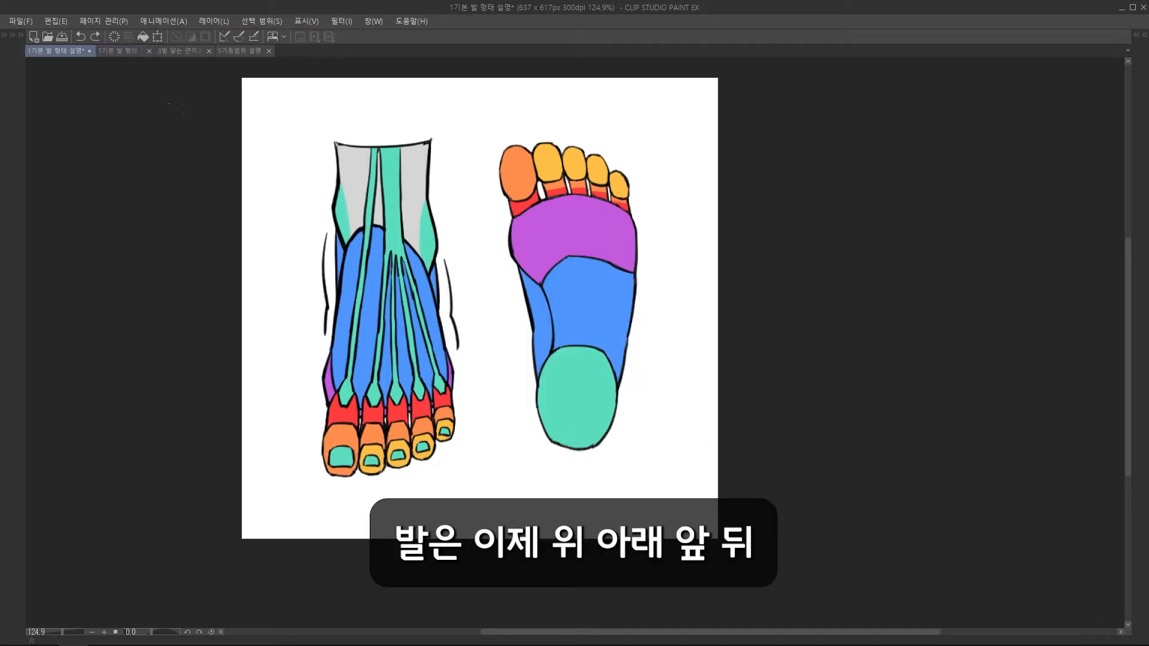
click(117, 51)
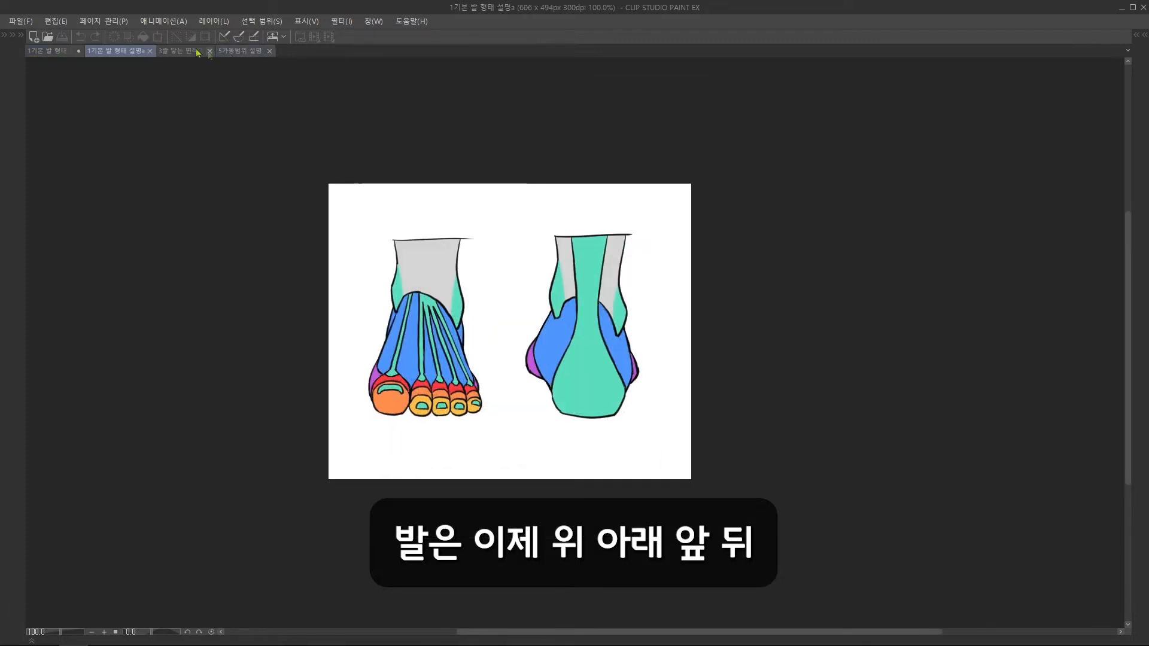
click(197, 52)
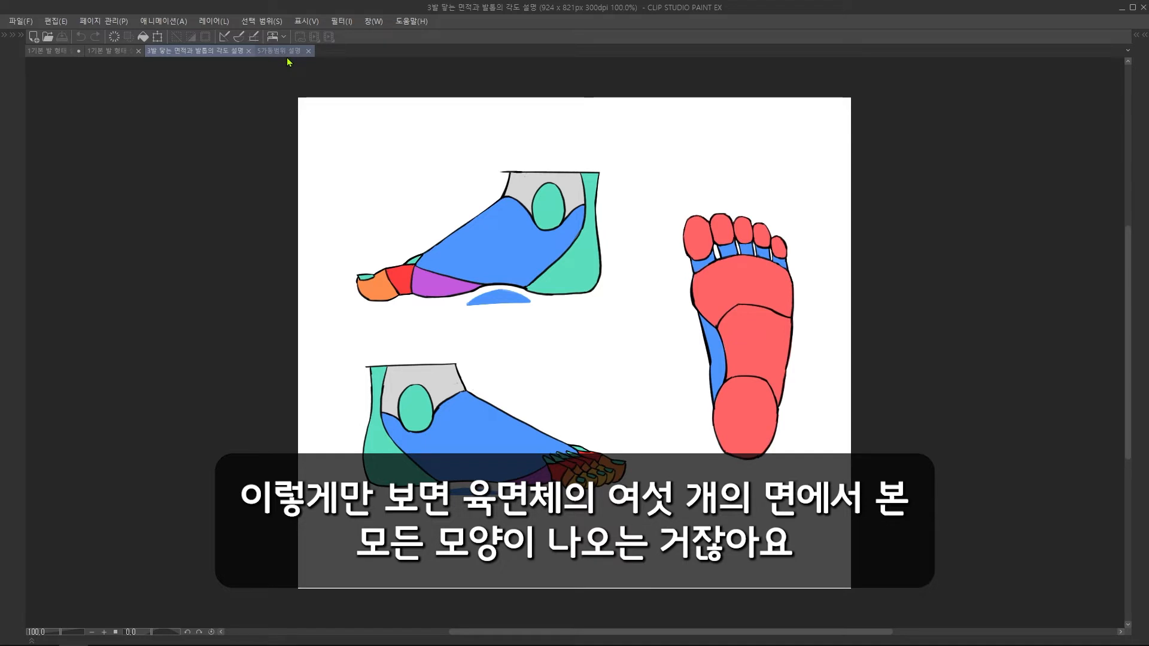
- Sketch a blue see-through box in perspective in the blank area above the sole drawing
drag(683, 148, 634, 261)
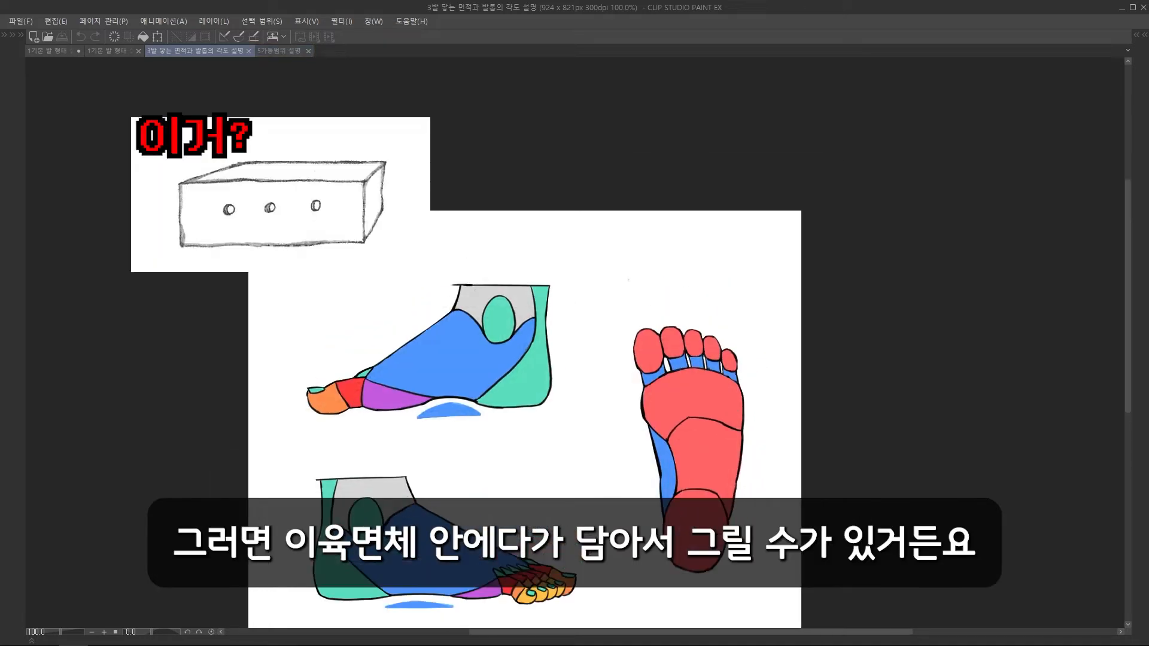
scroll(634, 261, up, 2)
mouse_move(652, 209)
mouse_down()
mouse_move(674, 275)
mouse_move(644, 211)
mouse_up()
mouse_move(571, 247)
mouse_down()
mouse_move(571, 302)
mouse_move(652, 342)
mouse_up()
drag(671, 271, 661, 344)
mouse_move(749, 235)
mouse_down()
mouse_move(740, 293)
mouse_move(650, 332)
mouse_up()
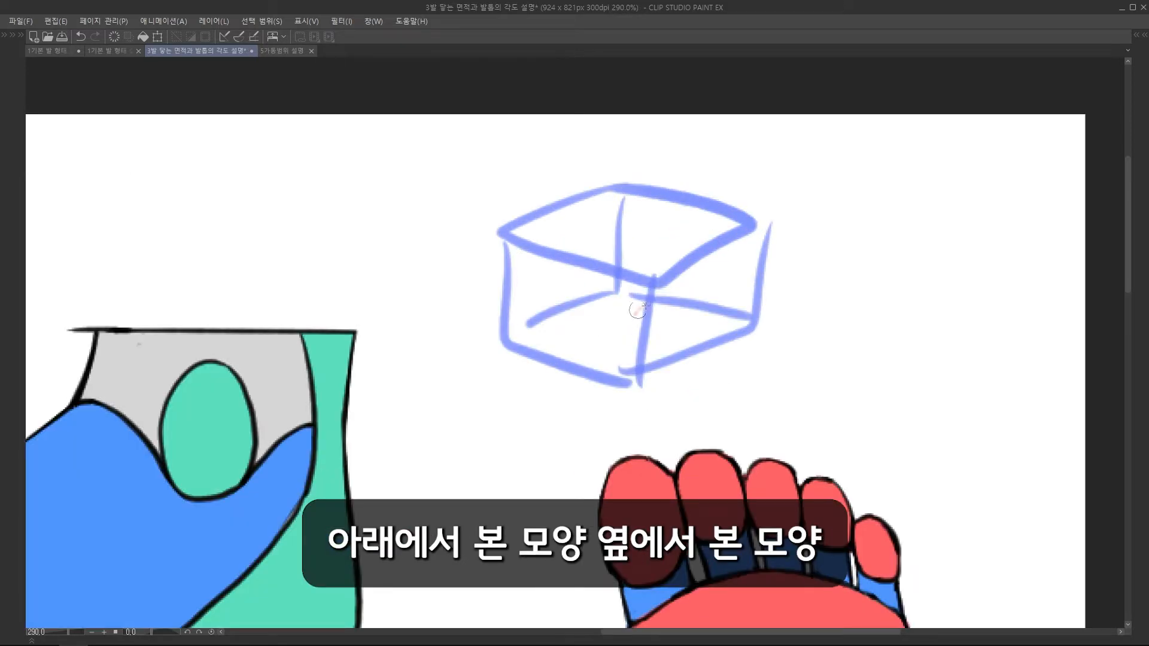
- Sketch a foot in red inside the blue box, with its sole, ankle and heel outline angled in perspective
mouse_move(650, 309)
mouse_down()
mouse_move(599, 326)
mouse_move(598, 358)
mouse_move(683, 320)
mouse_up()
mouse_move(636, 247)
mouse_down()
mouse_move(668, 238)
mouse_move(577, 338)
mouse_up()
drag(671, 243, 681, 292)
drag(679, 243, 687, 302)
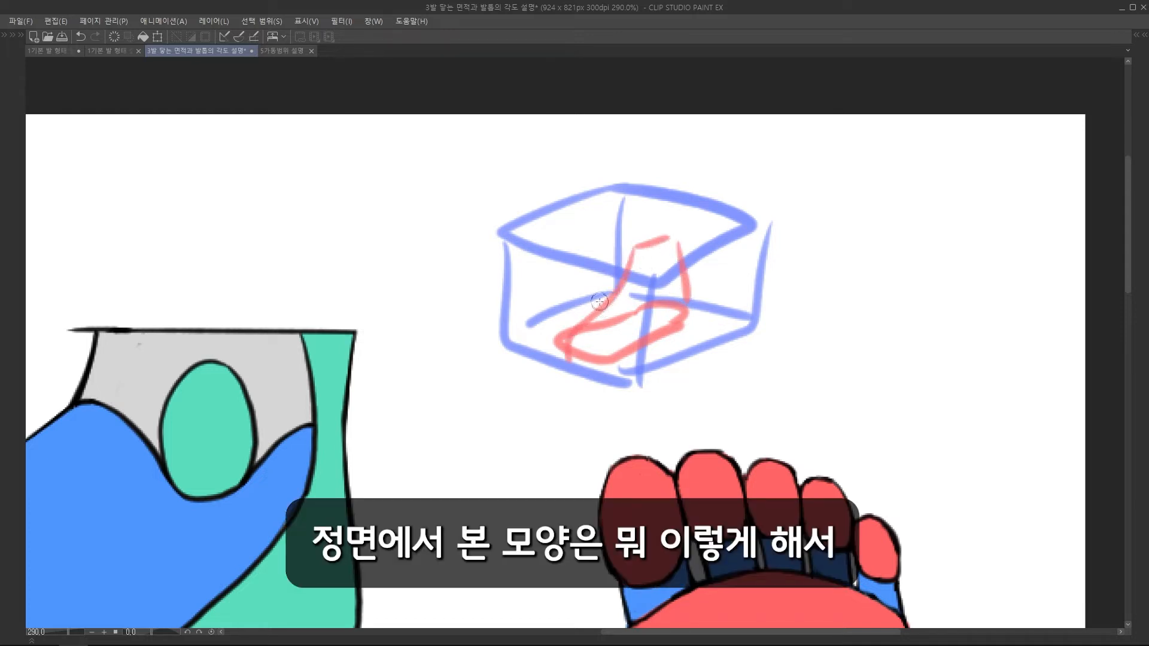
drag(601, 306, 639, 338)
mouse_move(636, 252)
mouse_down()
mouse_move(644, 246)
mouse_move(671, 321)
mouse_up()
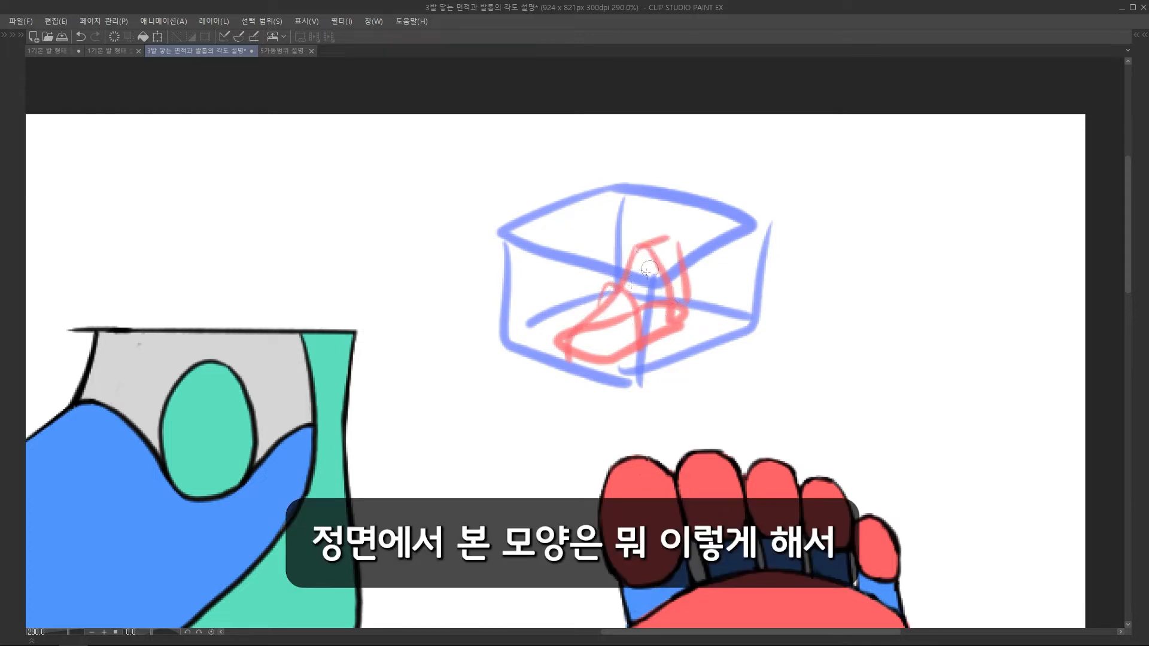
- Add cross-contour strokes around the toes, instep and ankle to build the boxed foot's volume
mouse_move(586, 316)
mouse_down()
mouse_move(553, 336)
mouse_move(565, 351)
mouse_move(563, 333)
mouse_move(609, 361)
mouse_up()
mouse_move(584, 319)
mouse_down()
mouse_move(597, 313)
mouse_move(626, 350)
mouse_up()
drag(605, 296, 640, 330)
drag(635, 239, 628, 258)
drag(681, 255, 687, 321)
drag(619, 261, 600, 298)
drag(603, 363, 687, 320)
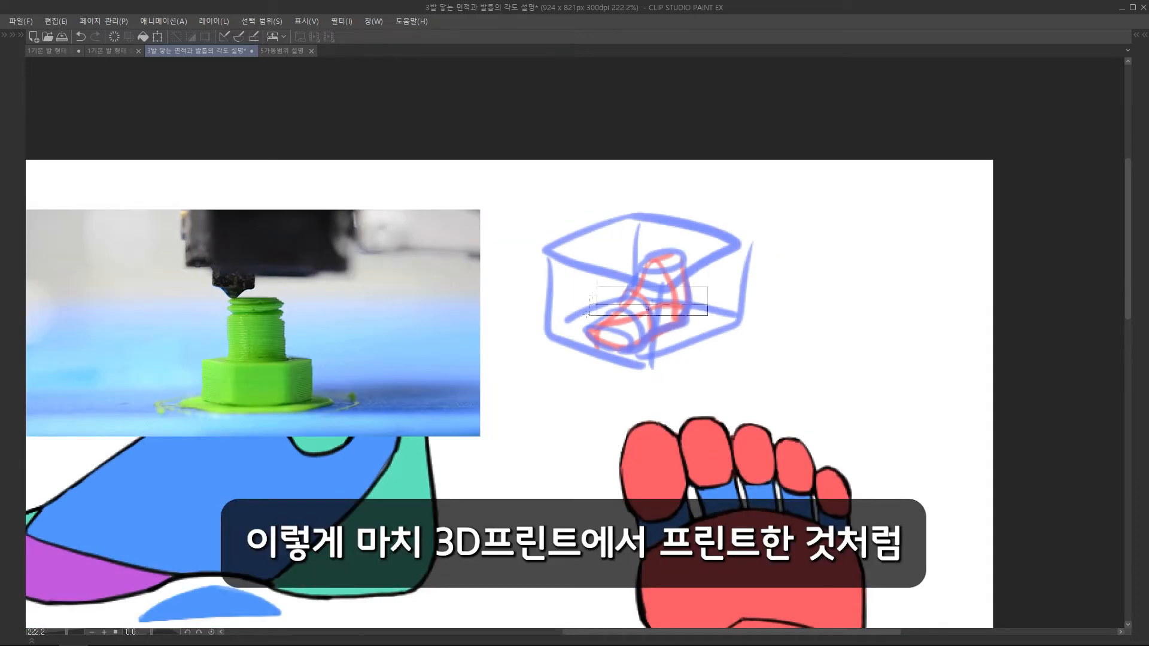
- Move the foot sketch out to the right of the box and erase the stray box lines around it
drag(704, 317, 686, 329)
drag(722, 318, 933, 310)
key(ctrl+d)
key(e)
drag(834, 244, 848, 370)
drag(920, 304, 909, 256)
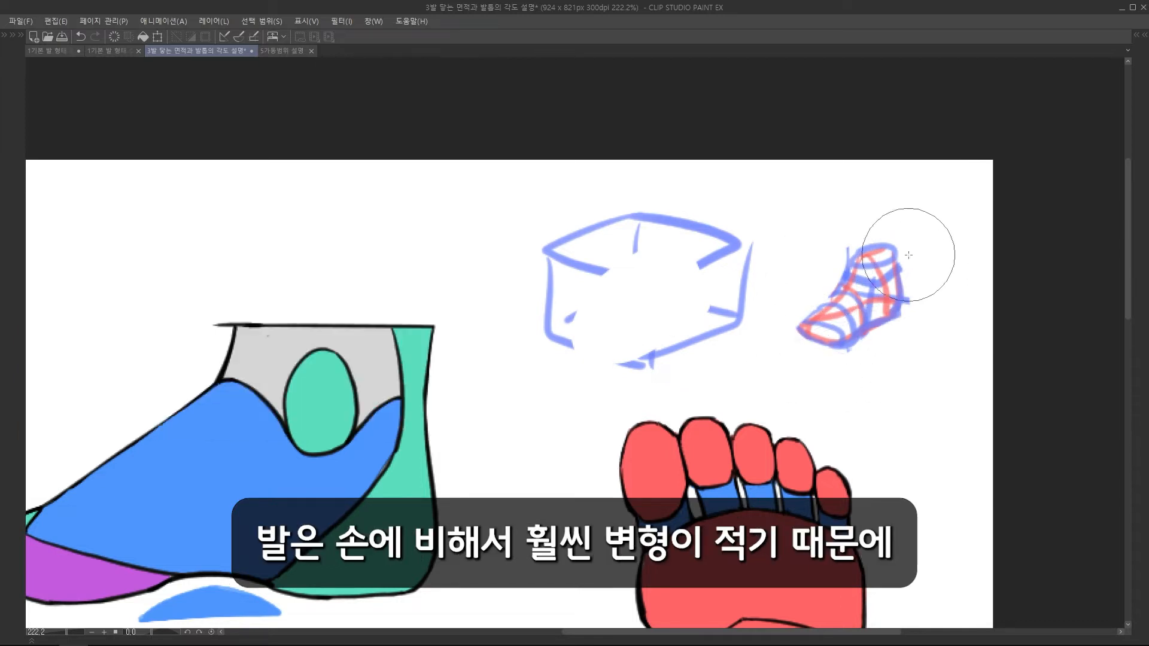
scroll(923, 306, down, 3)
drag(926, 317, 903, 314)
scroll(852, 274, up, 3)
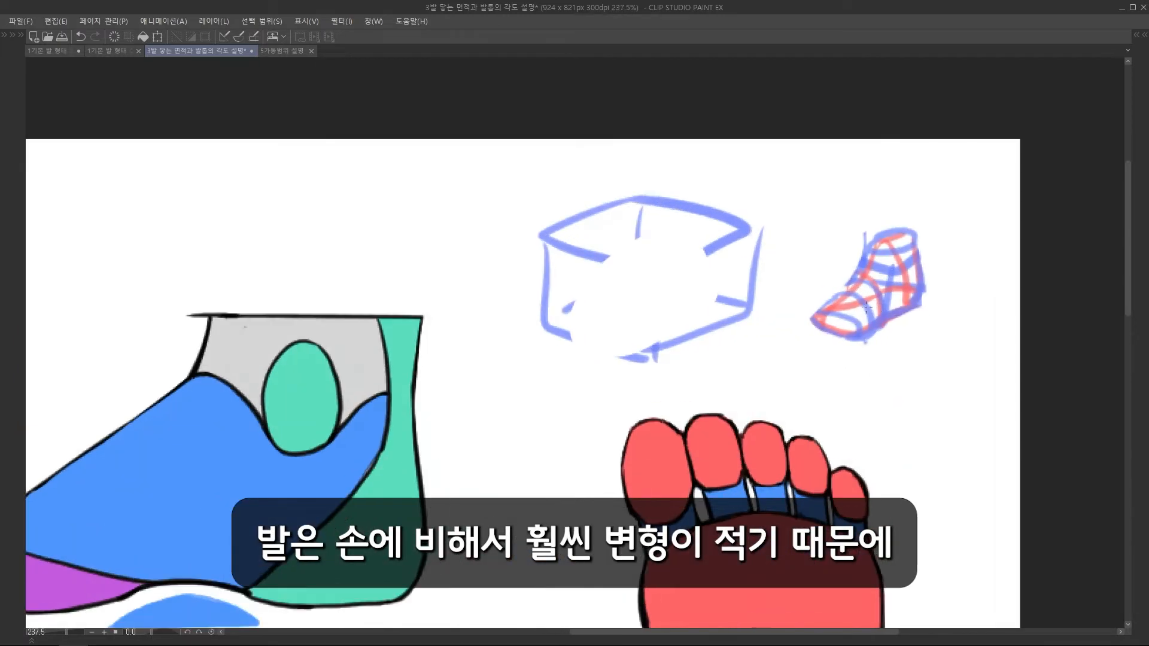
- Clear the box and foot sketches from the side-view reference drawing
scroll(892, 274, down, 3)
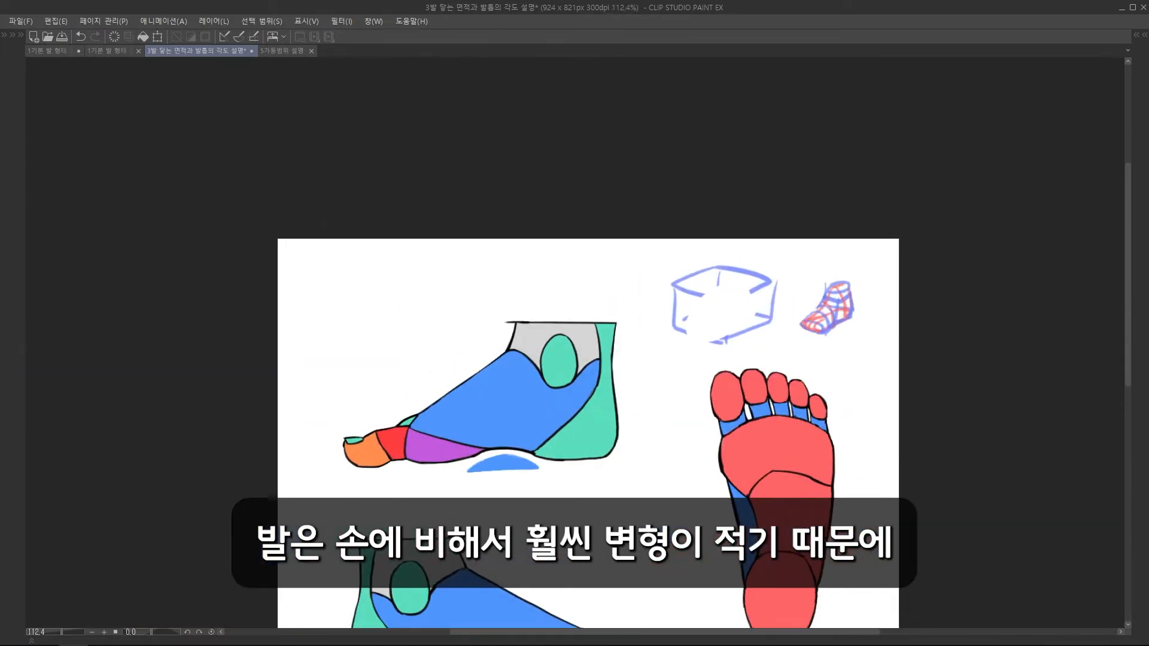
key(Delete)
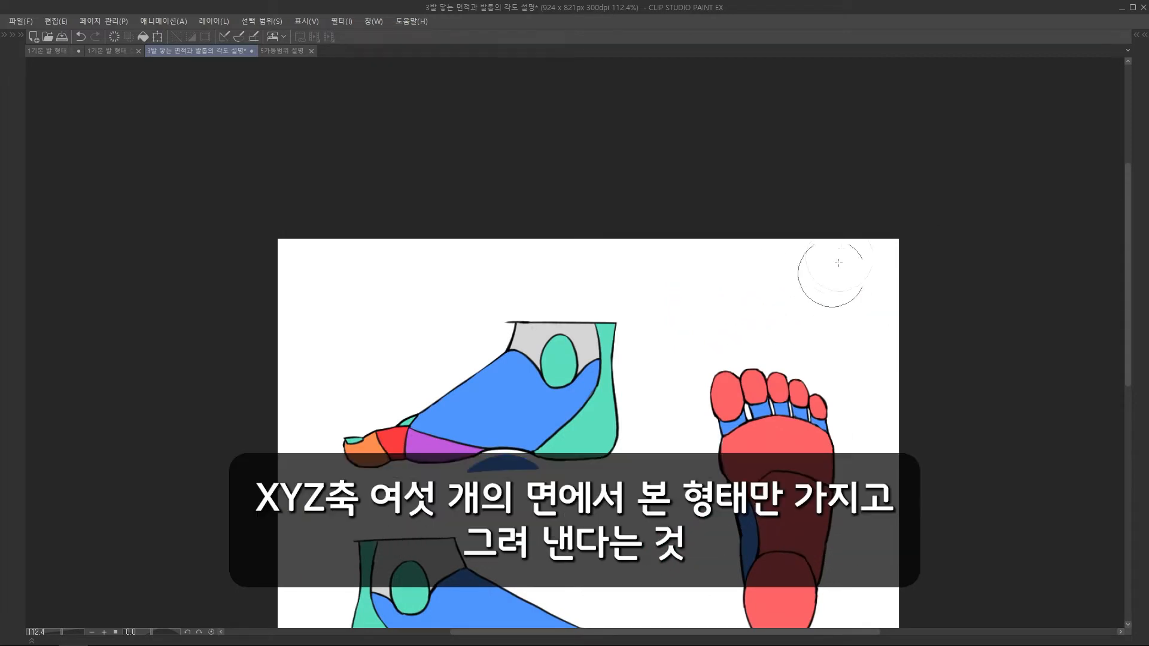
drag(728, 290, 762, 293)
scroll(762, 293, down, 3)
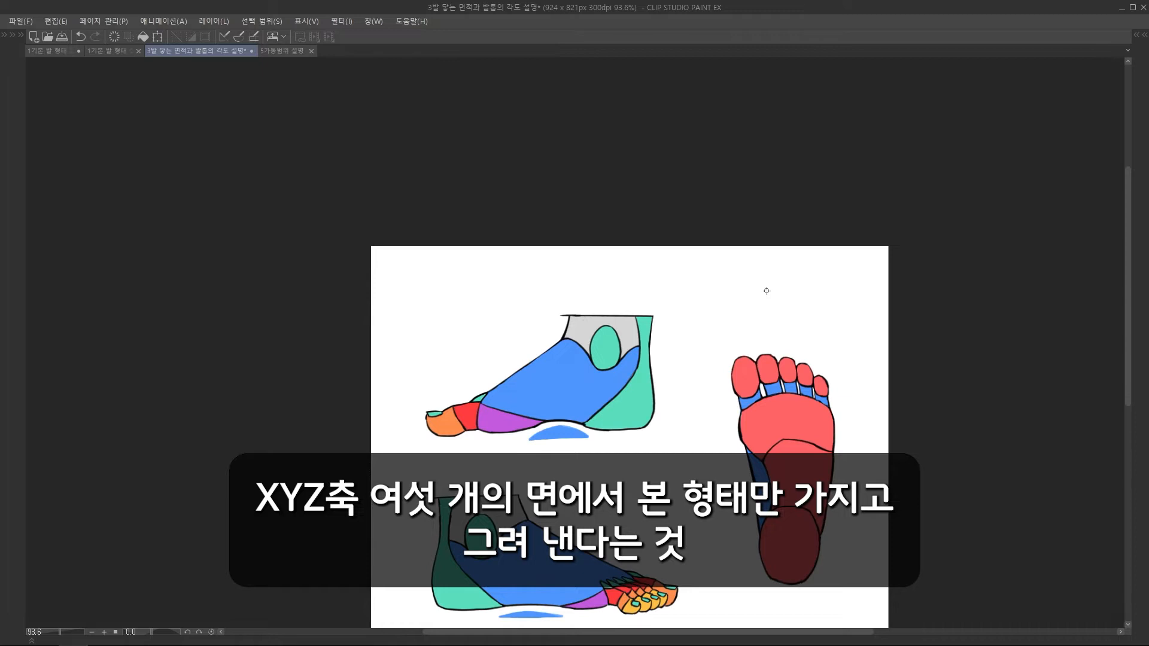
- Return to the top-and-sole reference and place a new 2000 × 2000 px, 72 dpi illustration canvas to its left
click(66, 51)
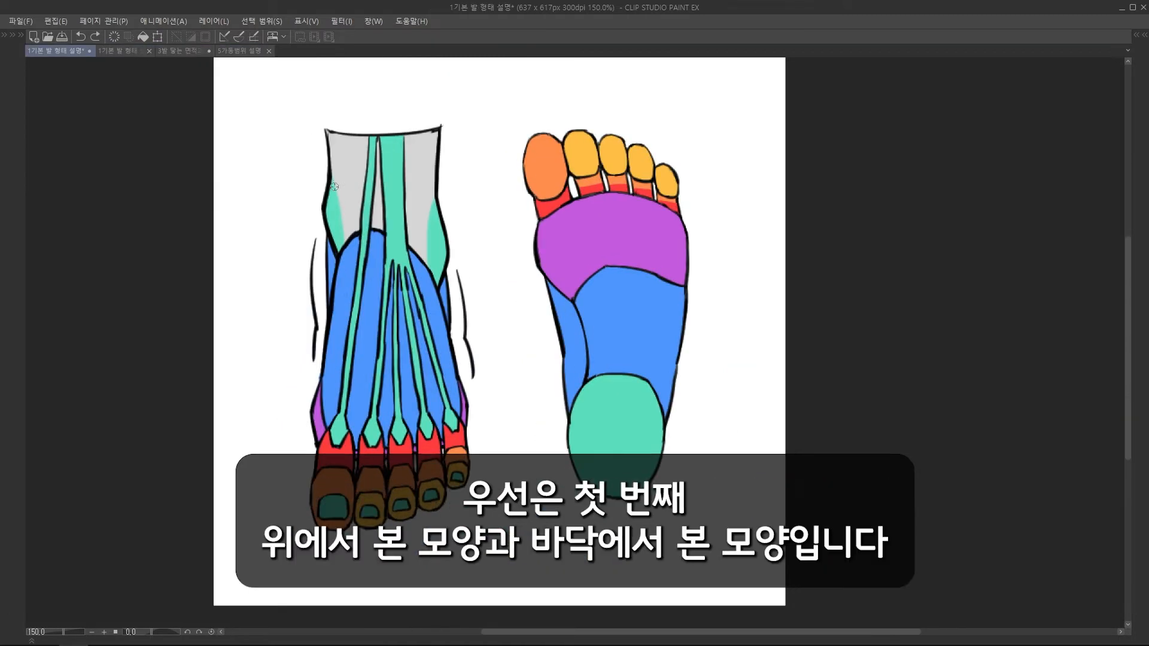
click(32, 39)
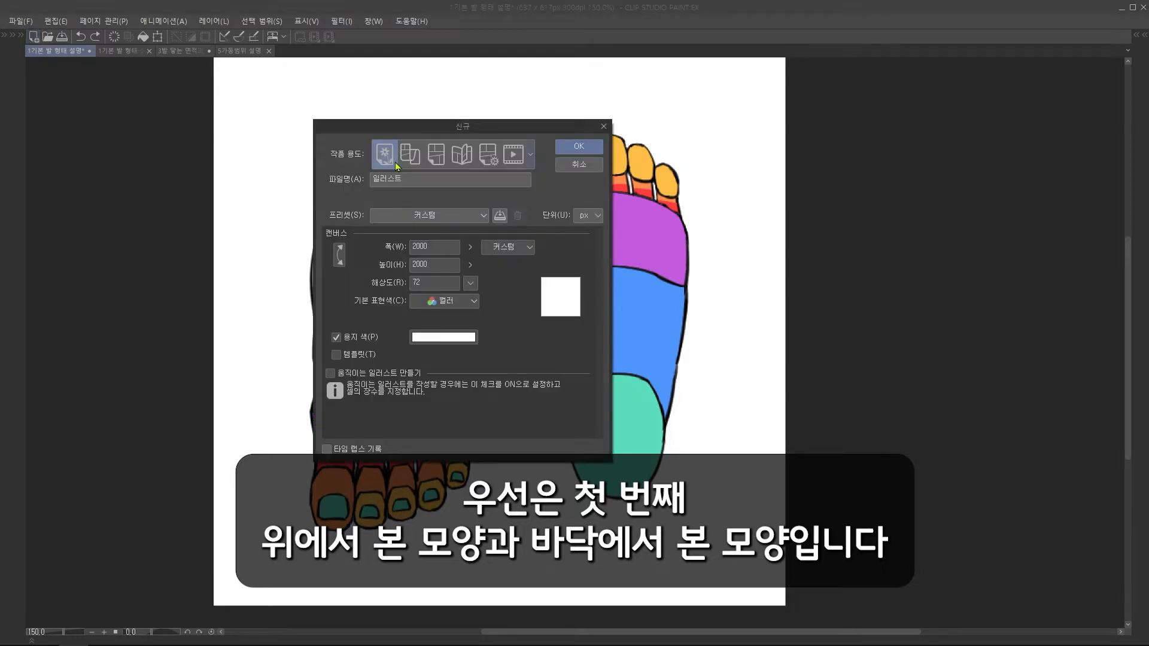
key(Return)
drag(283, 51, 30, 101)
key(ctrl+shift+n)
key(Tab)
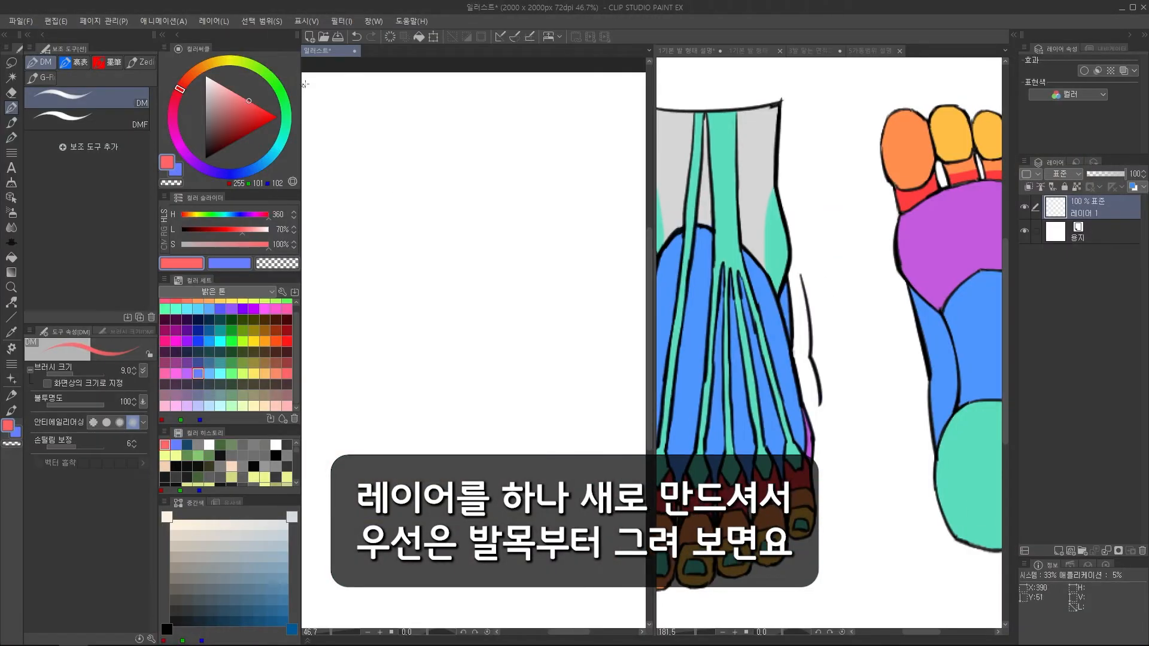
- Sketch two near-vertical red lines on the new canvas for the sides of the ankle
key(Tab)
drag(130, 111, 133, 236)
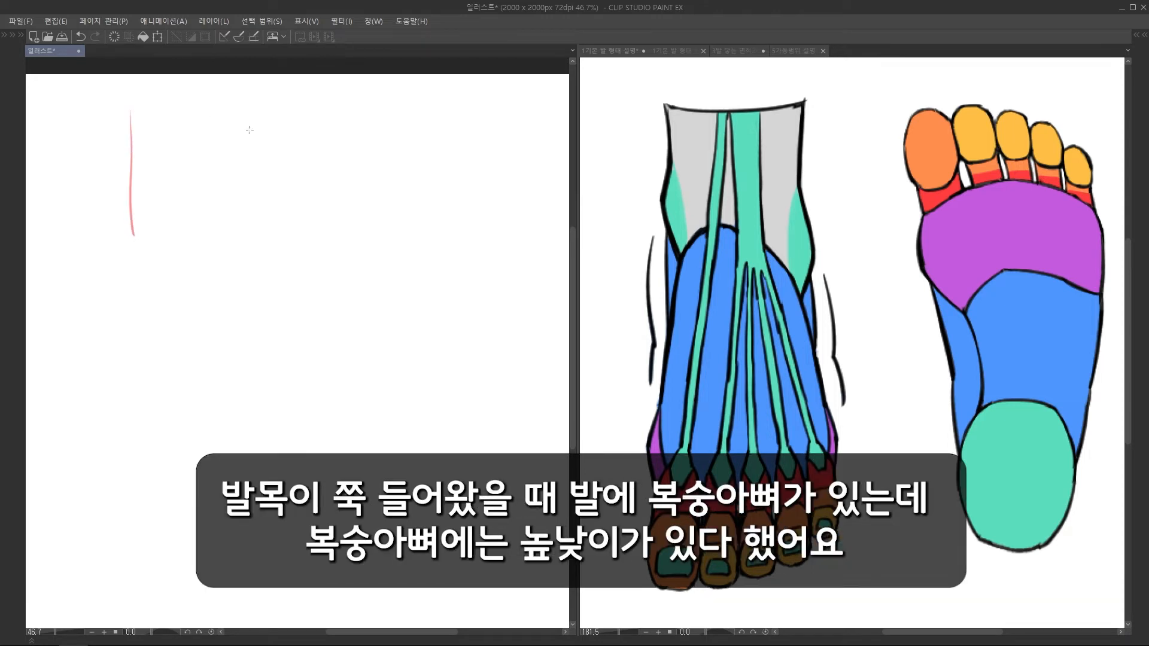
key(ctrl+z)
drag(127, 109, 138, 254)
drag(256, 113, 248, 246)
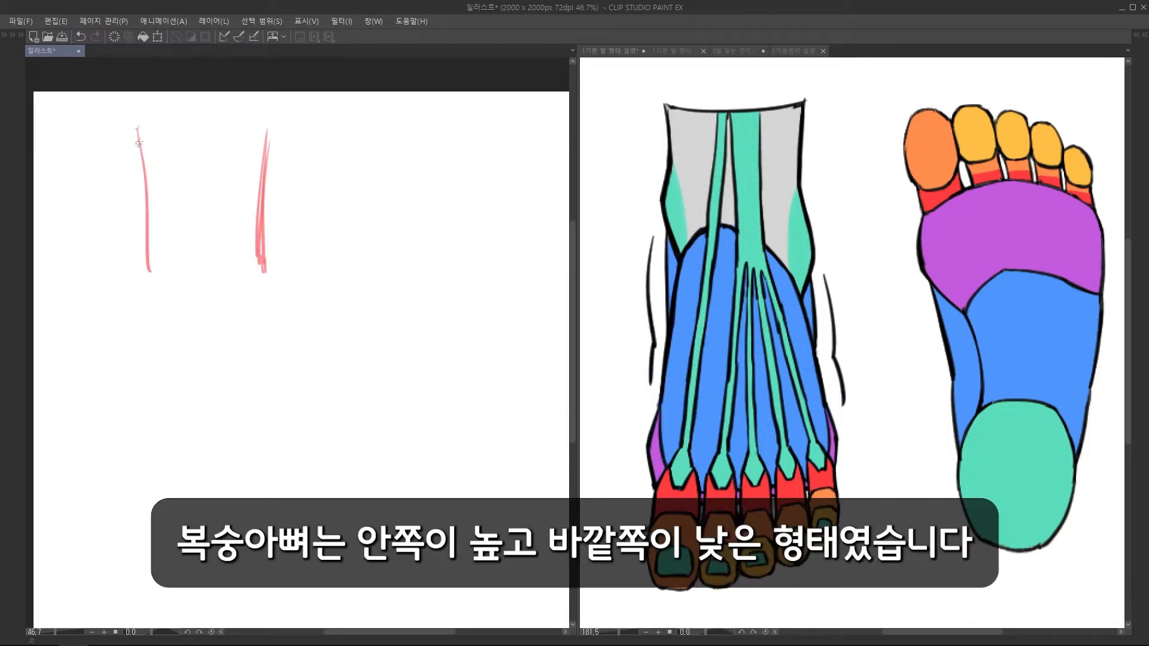
- Draw the protruding ankle bones in blue, the left one higher than the right, with a slanted guide line between them
drag(138, 142, 142, 186)
drag(146, 239, 293, 267)
mouse_move(142, 179)
mouse_down()
mouse_move(129, 240)
mouse_move(148, 284)
mouse_up()
drag(132, 257, 150, 286)
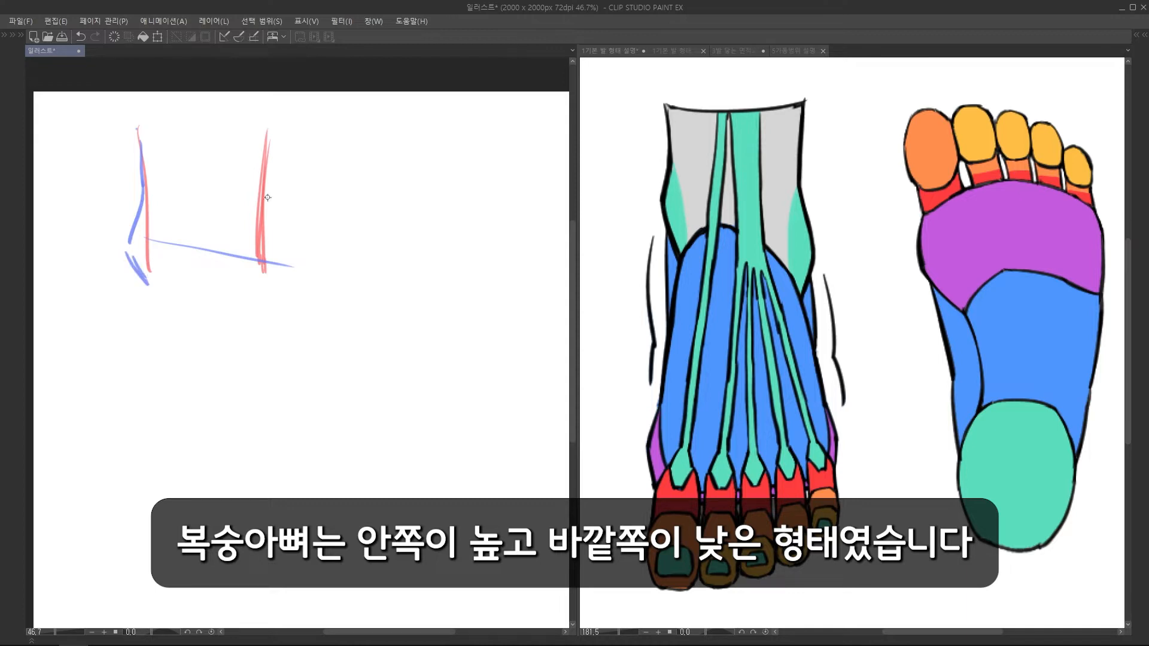
mouse_move(268, 197)
mouse_down()
mouse_move(288, 273)
mouse_move(276, 304)
mouse_move(266, 289)
mouse_up()
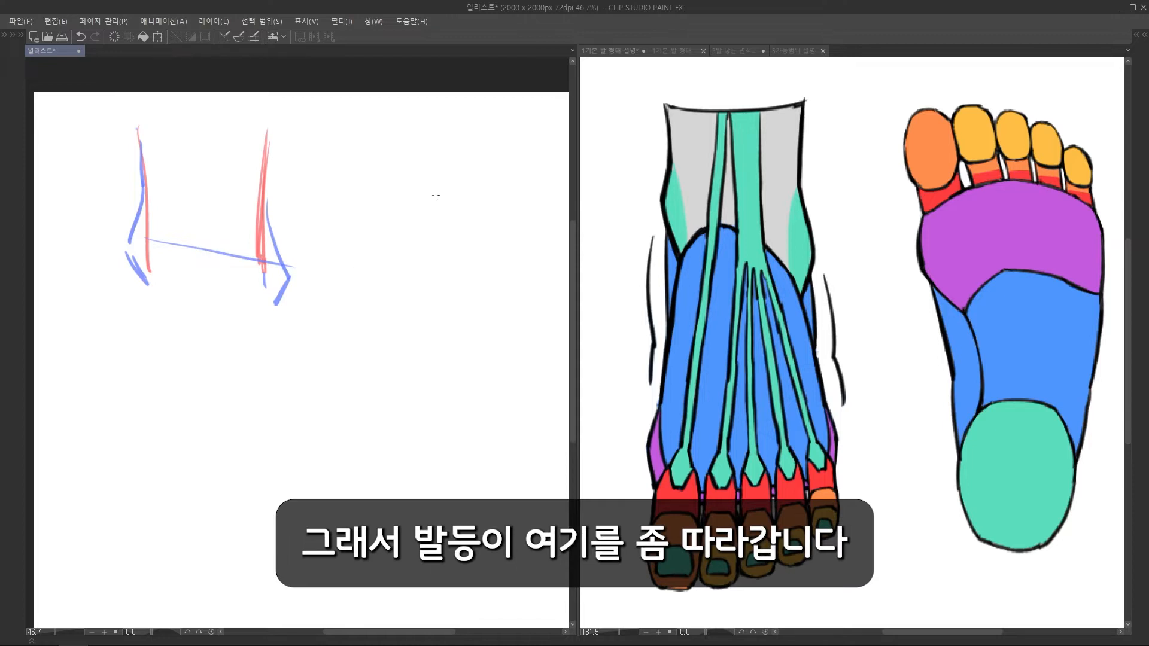
- Mark the inner and outer slopes of the foot with strokes beside the front view in the front-and-back reference
click(669, 50)
scroll(720, 260, up, 5)
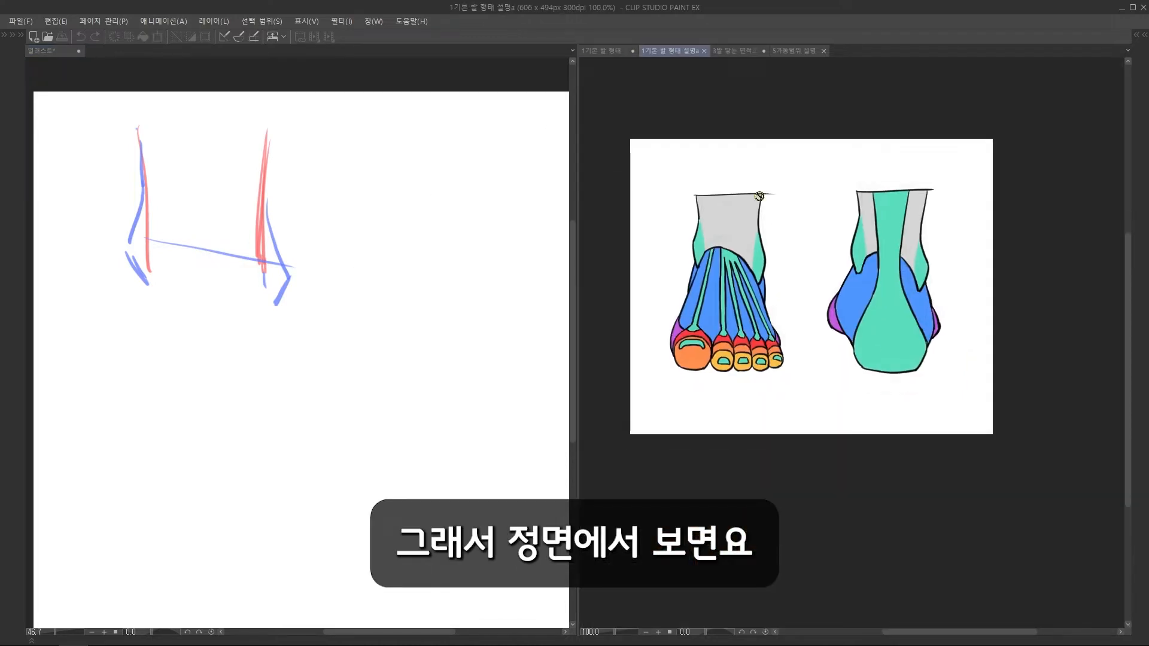
mouse_move(720, 259)
mouse_down()
mouse_move(749, 252)
mouse_move(643, 394)
mouse_move(687, 288)
mouse_move(629, 395)
mouse_up()
key(ctrl+z)
drag(670, 267, 633, 410)
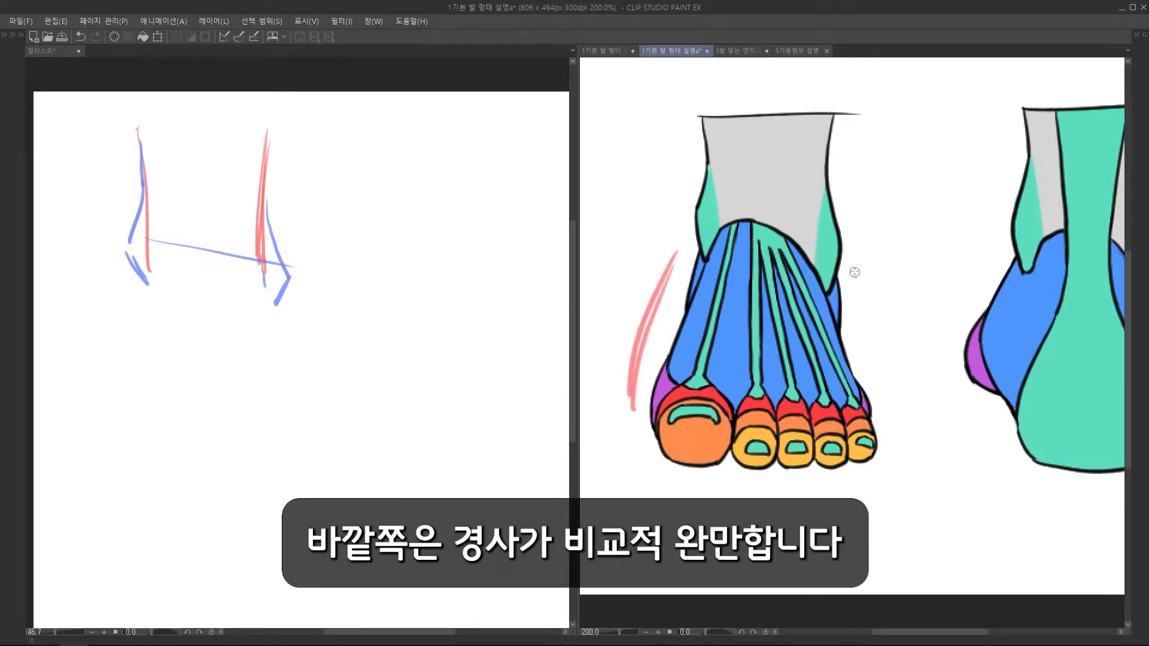
drag(856, 273, 880, 376)
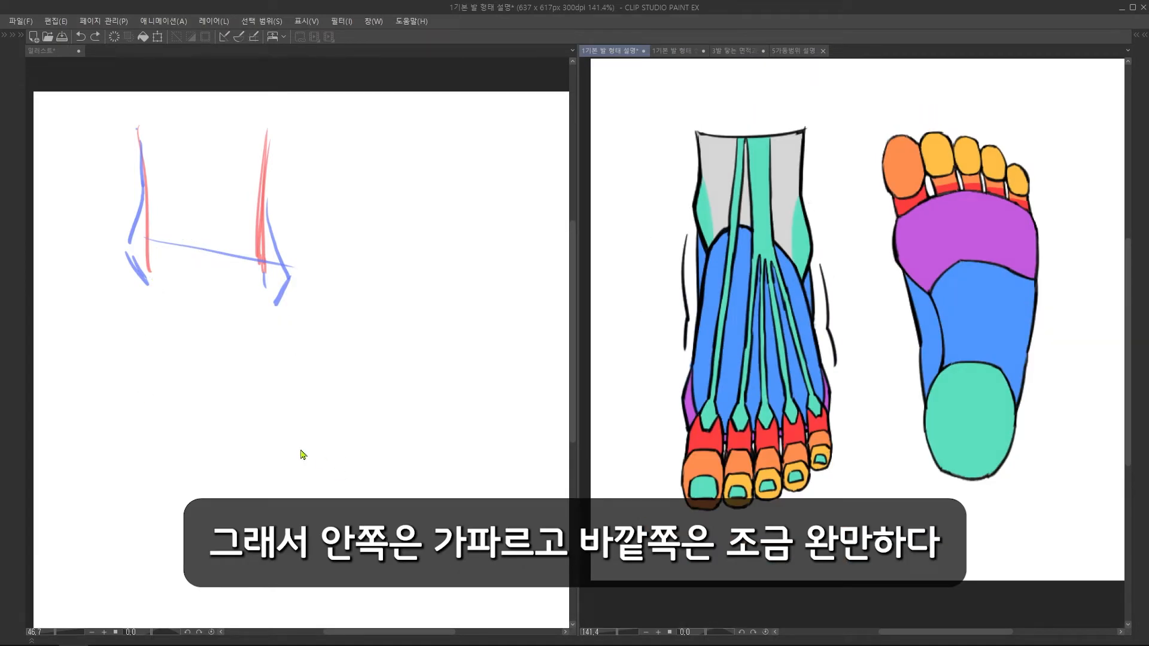
- Extend both sides of the instep downward from the ankle bones with long blue lines, flaring outward on the right
mouse_move(152, 277)
mouse_down()
mouse_move(161, 240)
mouse_move(143, 431)
mouse_up()
key(ctrl+z)
drag(154, 247, 144, 449)
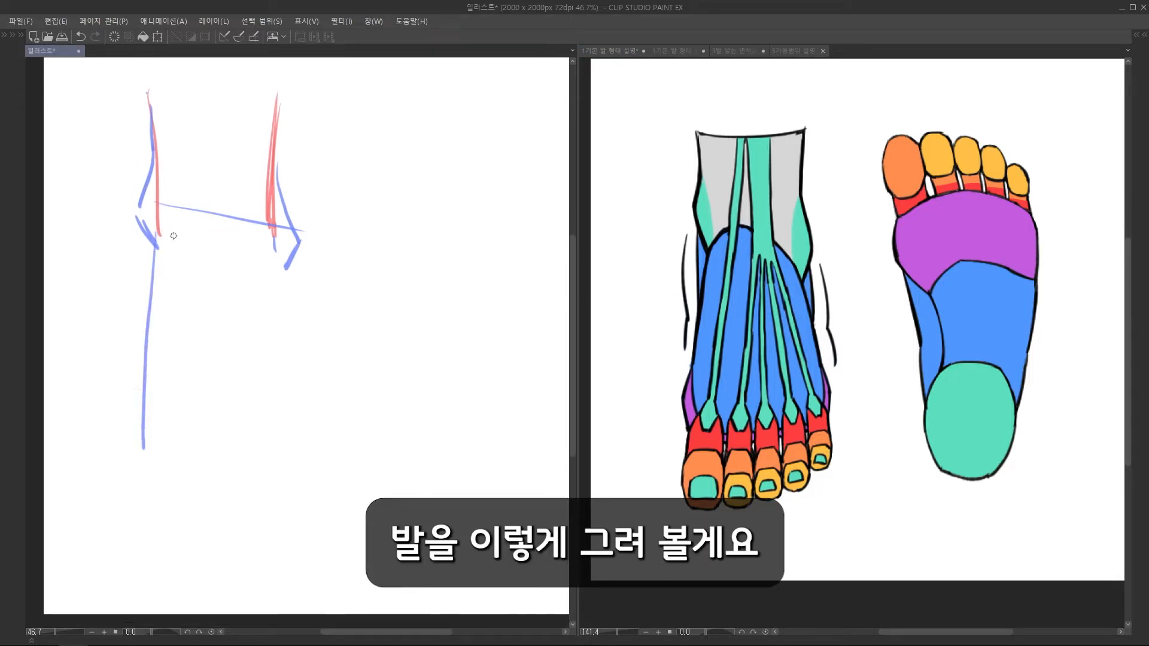
mouse_move(278, 259)
mouse_down()
mouse_move(316, 409)
mouse_move(308, 392)
mouse_move(311, 433)
mouse_up()
key(ctrl+z)
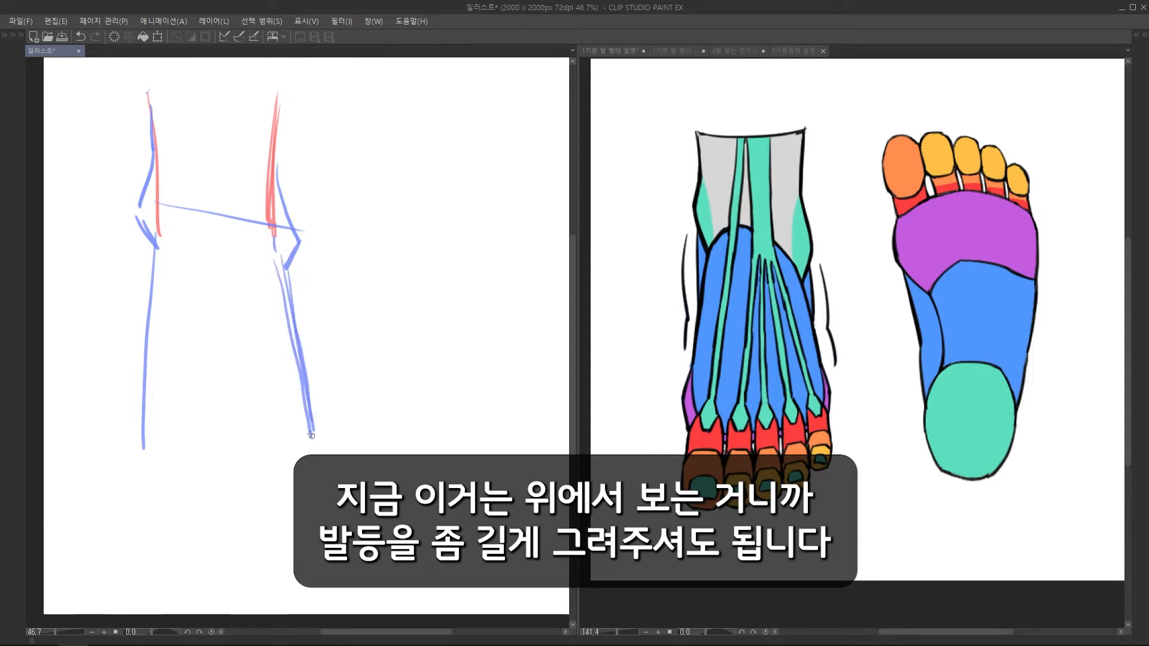
drag(159, 237, 155, 270)
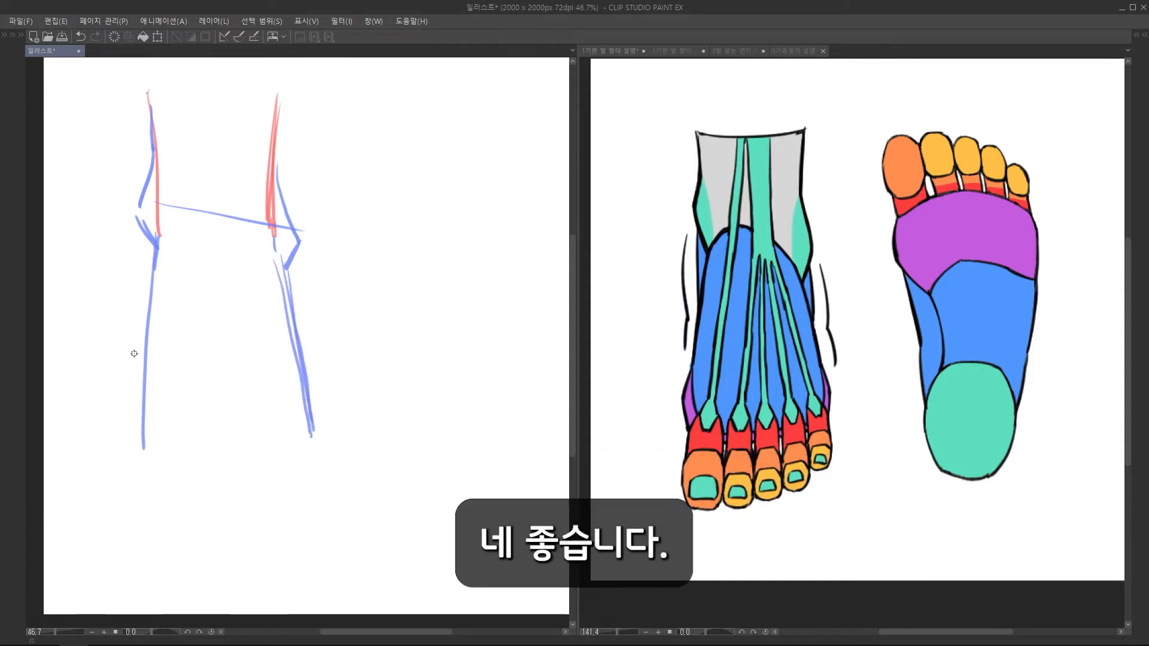
- Try to mark the middle toe of the top-view reference with a red centre line
drag(844, 307, 796, 308)
drag(811, 408, 862, 386)
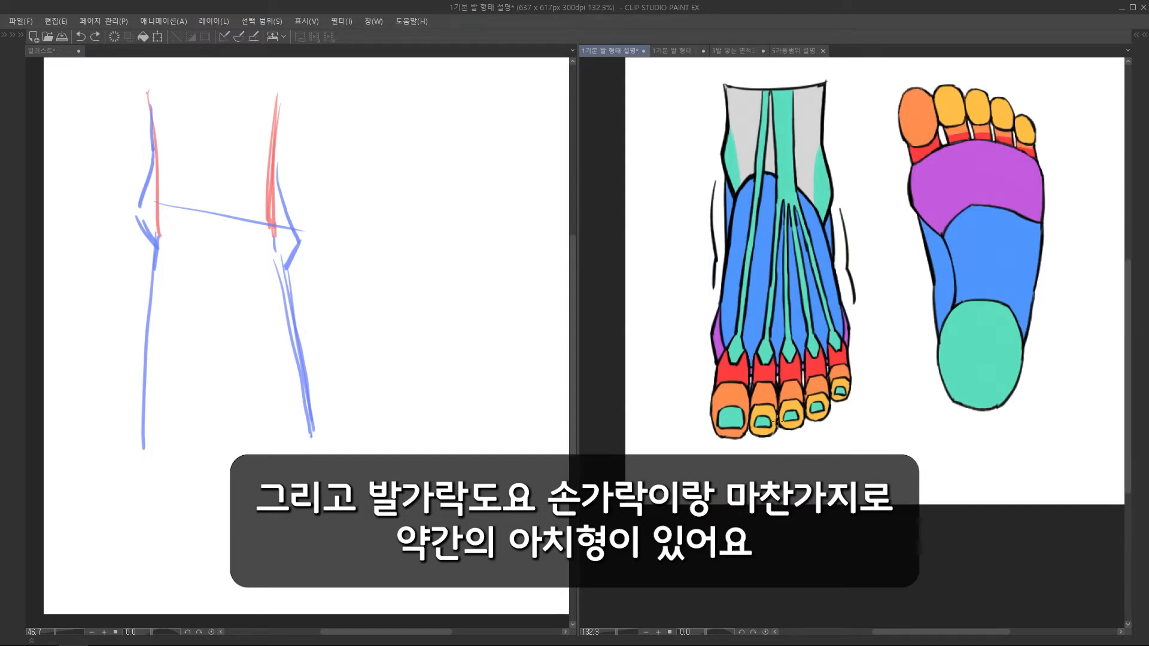
scroll(779, 421, up, 3)
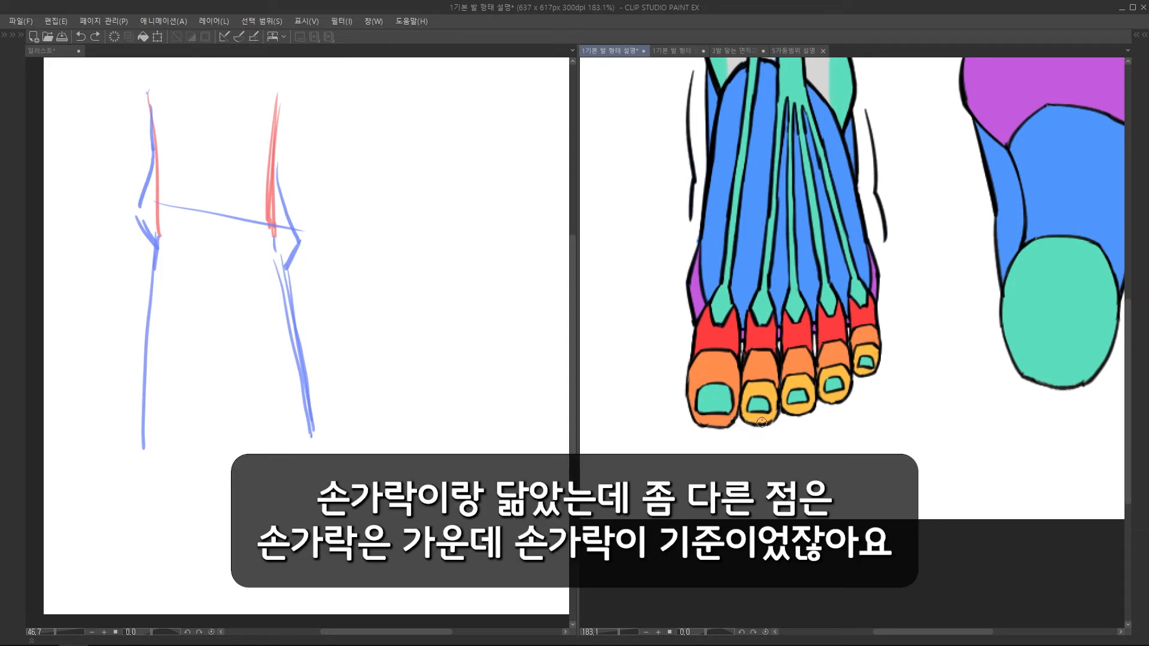
mouse_move(780, 326)
mouse_down()
mouse_move(799, 422)
mouse_move(798, 376)
mouse_up()
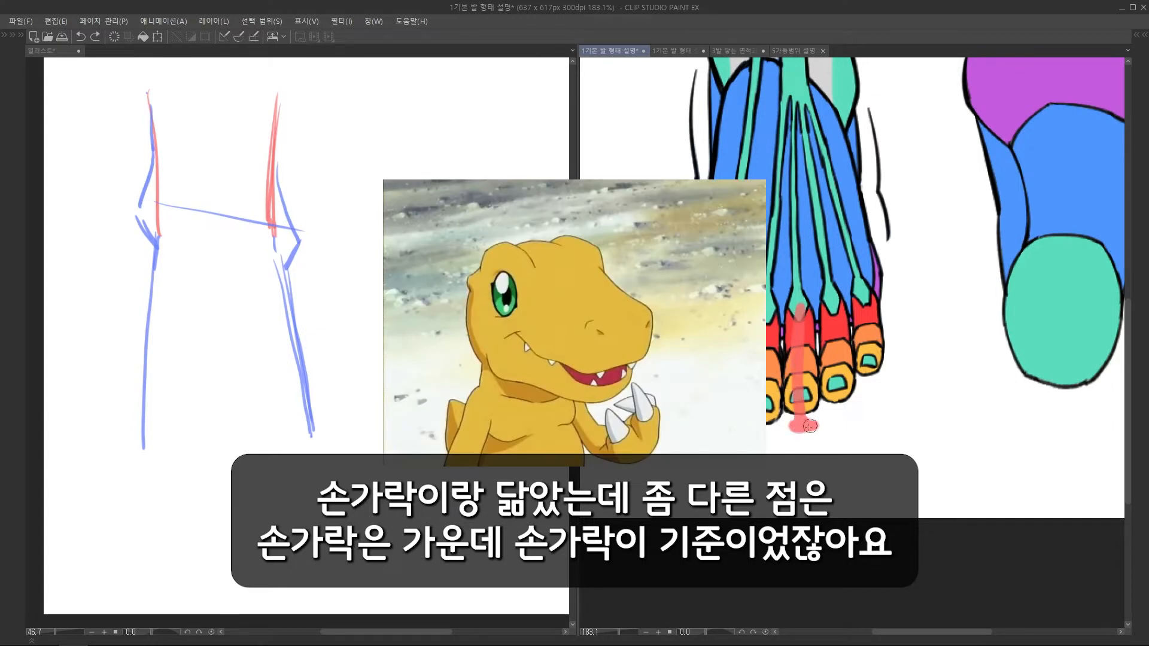
key(ctrl+z)
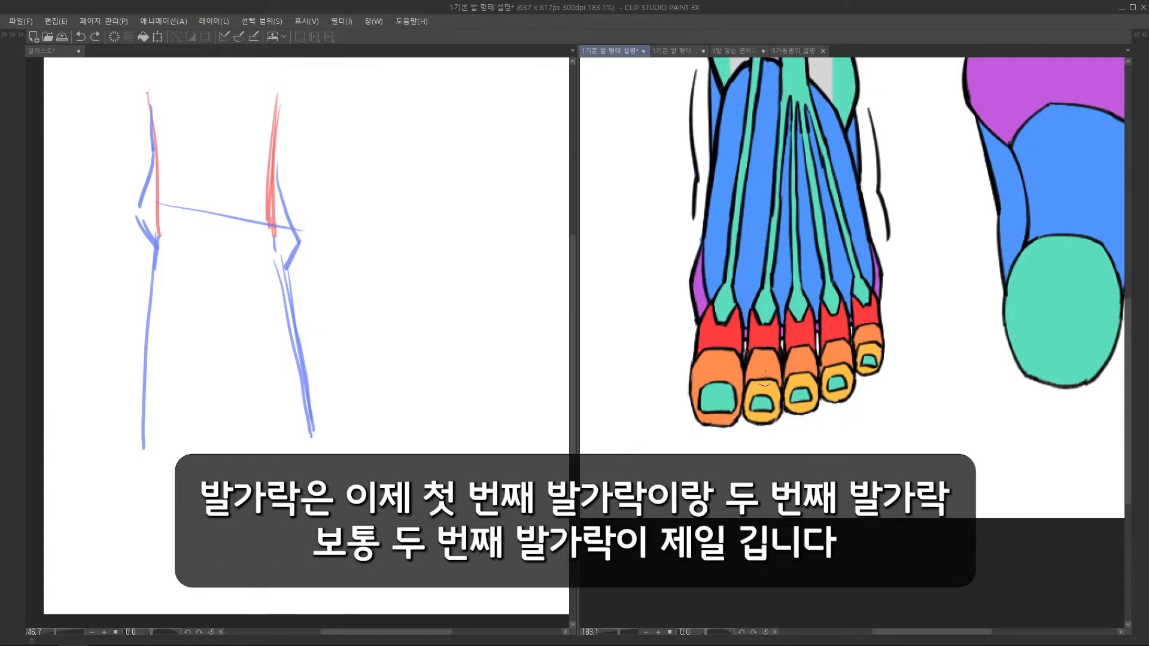
- Mark the second toe of the top-view reference with a red centre line and draw a blue arched arrow along the toe tips
mouse_move(765, 321)
mouse_down()
mouse_move(760, 426)
mouse_move(771, 426)
mouse_up()
key(ctrl+z)
drag(766, 320, 762, 422)
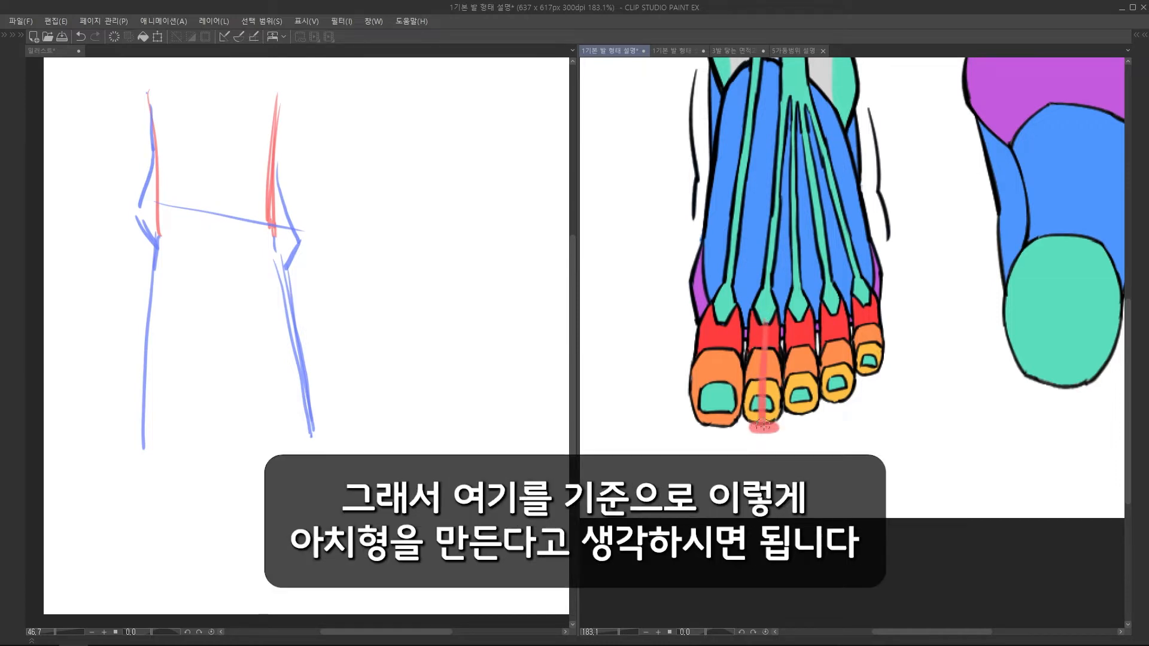
mouse_move(682, 420)
mouse_down()
mouse_move(709, 429)
mouse_move(862, 383)
mouse_move(911, 324)
mouse_move(903, 358)
mouse_up()
scroll(887, 381, down, 3)
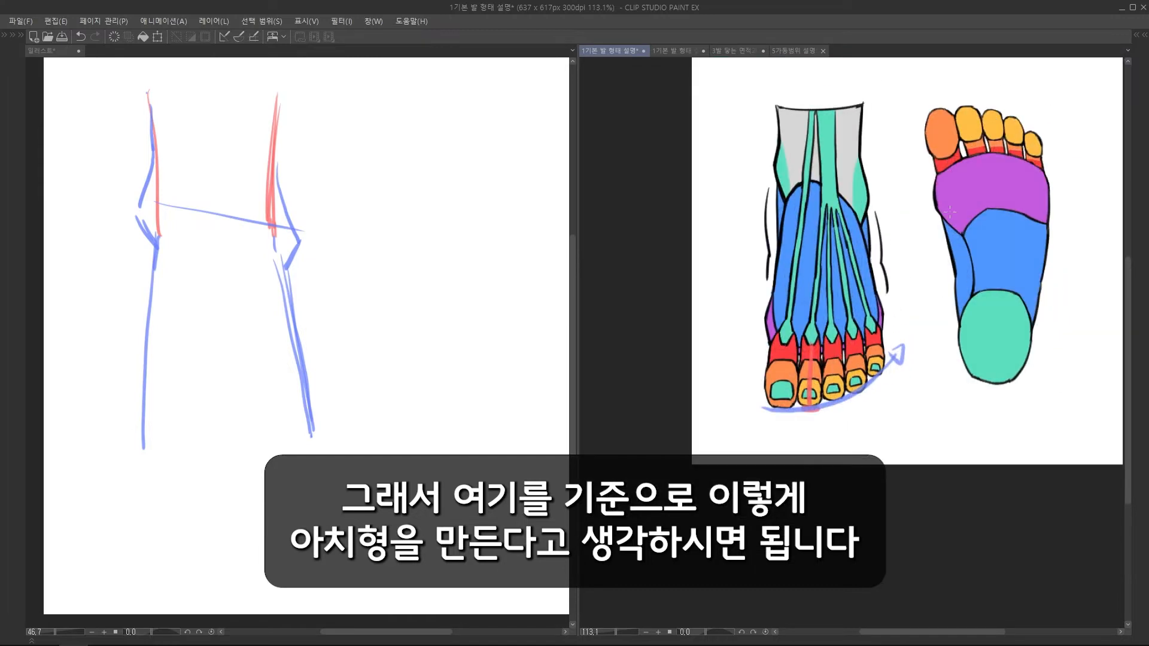
- Mark the second toe's tip in red below the instep, draw the toe-tip arc through it, and extend the inner edge down to it
drag(224, 428, 229, 396)
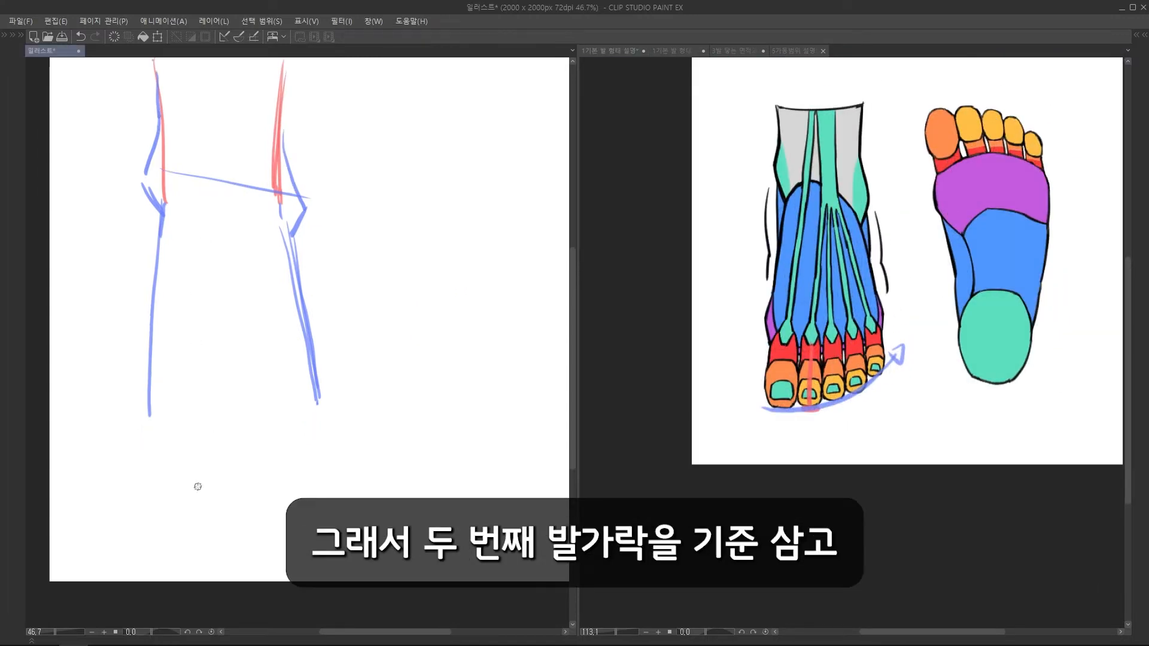
drag(195, 479, 210, 478)
mouse_move(138, 465)
mouse_down()
mouse_move(229, 479)
mouse_move(395, 408)
mouse_up()
key(ctrl+z)
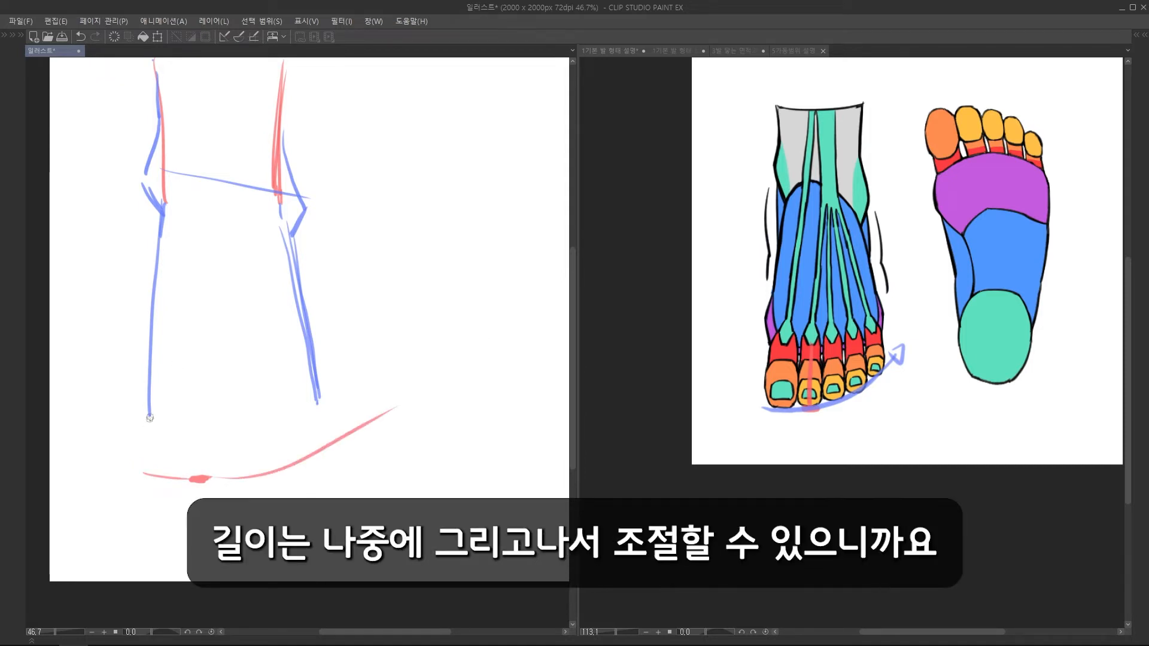
drag(150, 413, 156, 479)
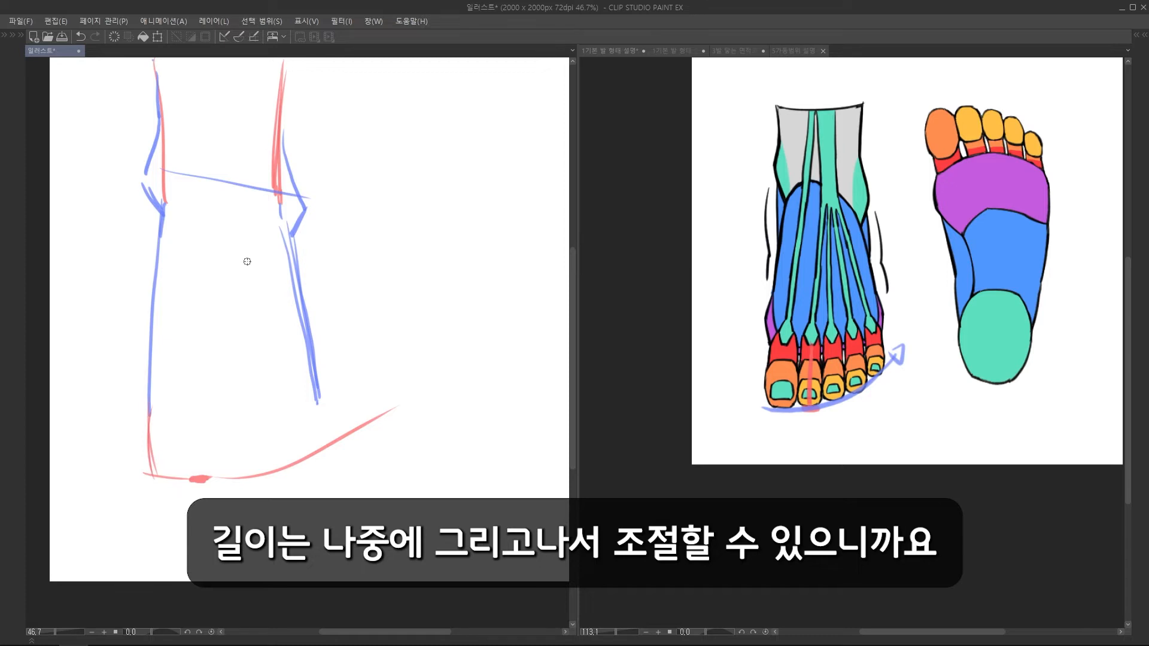
- Extend the outer edge of the foot sketch down to the toe arc with short red lines
drag(308, 394, 316, 459)
drag(315, 400, 318, 449)
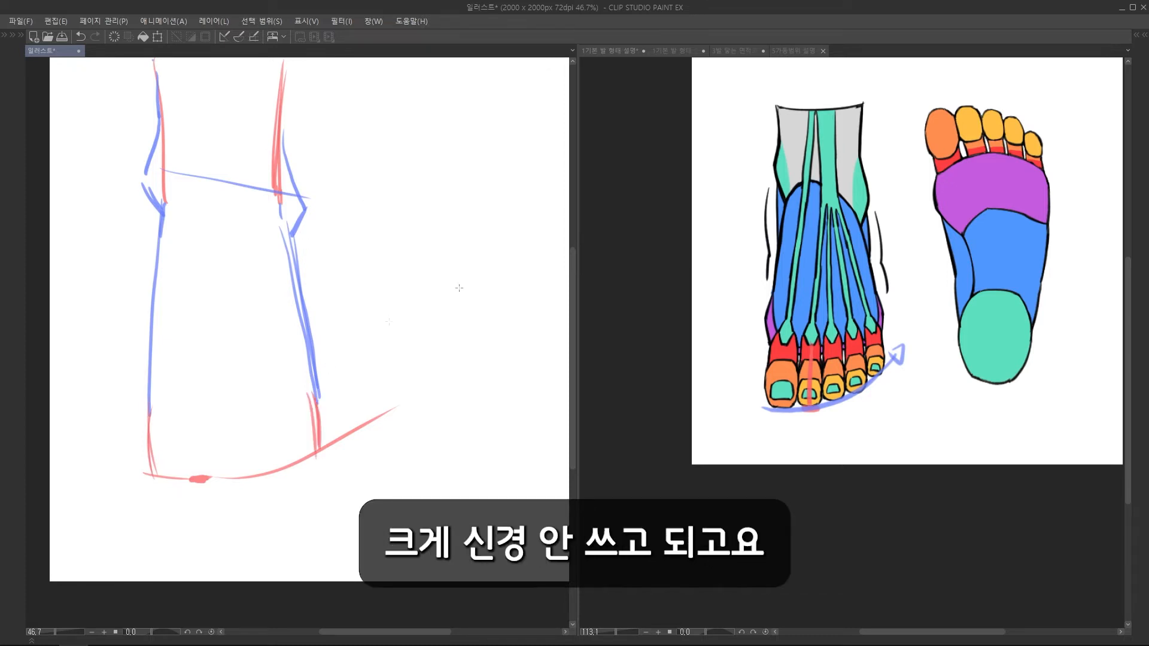
- Mark the knuckle line in blue on the top-view reference and draw a matching blue knuckle arc above the sketch's toe arc
click(848, 339)
scroll(848, 339, up, 3)
drag(753, 337, 923, 314)
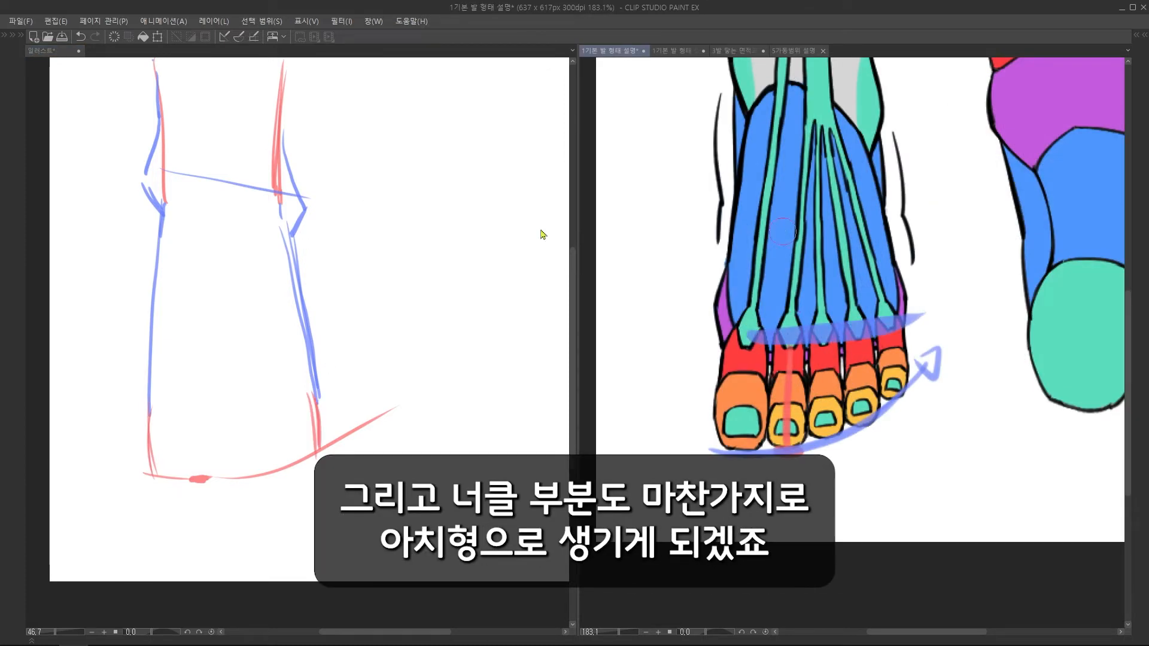
click(192, 403)
drag(190, 403, 312, 387)
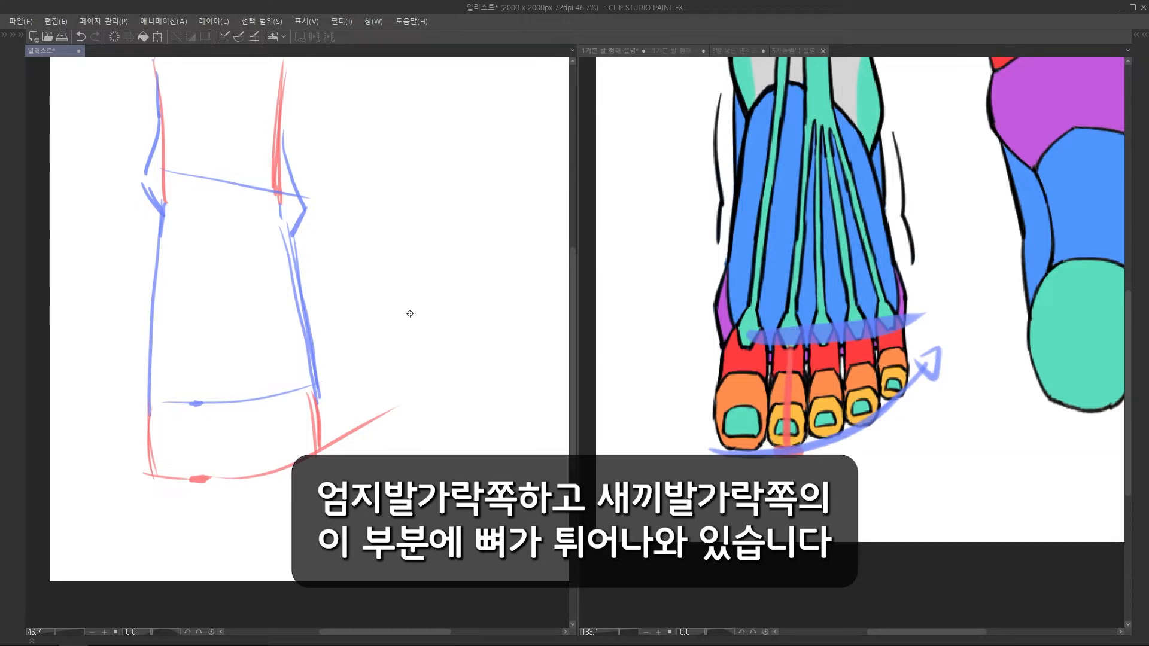
- Mark the protruding bones beside the big and little toe bases in red on the reference and draw blue bands across the toes and bones
click(756, 308)
scroll(748, 300, up, 1)
mouse_move(713, 286)
mouse_down()
mouse_move(708, 329)
mouse_move(719, 299)
mouse_up()
drag(948, 292, 950, 310)
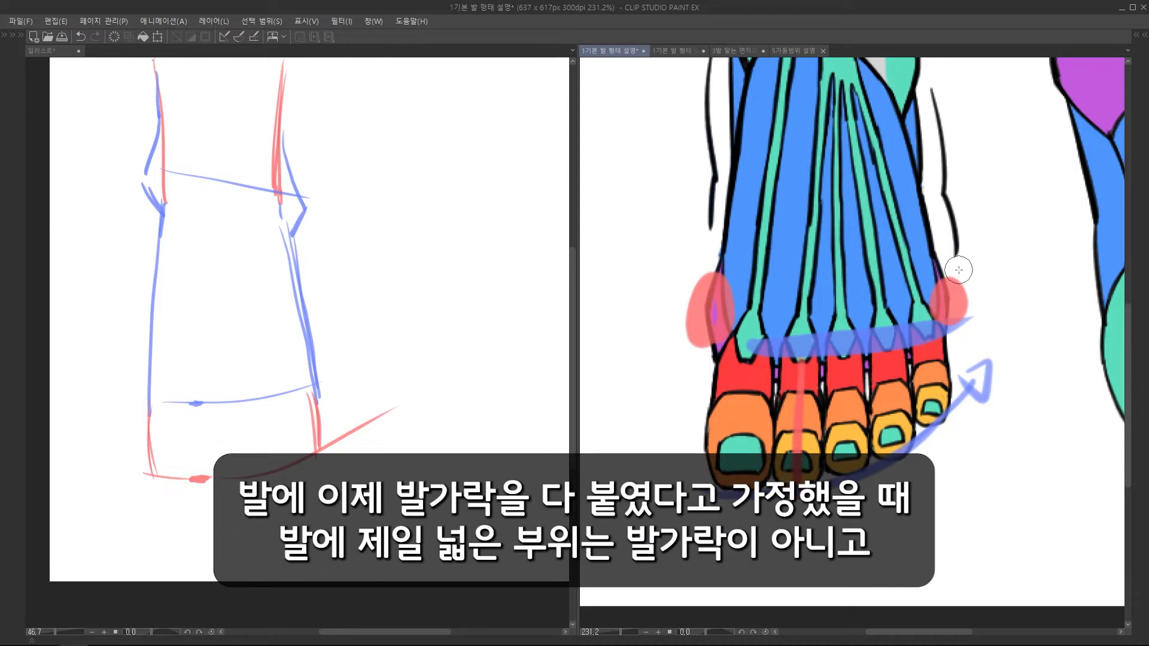
scroll(814, 398, down, 3)
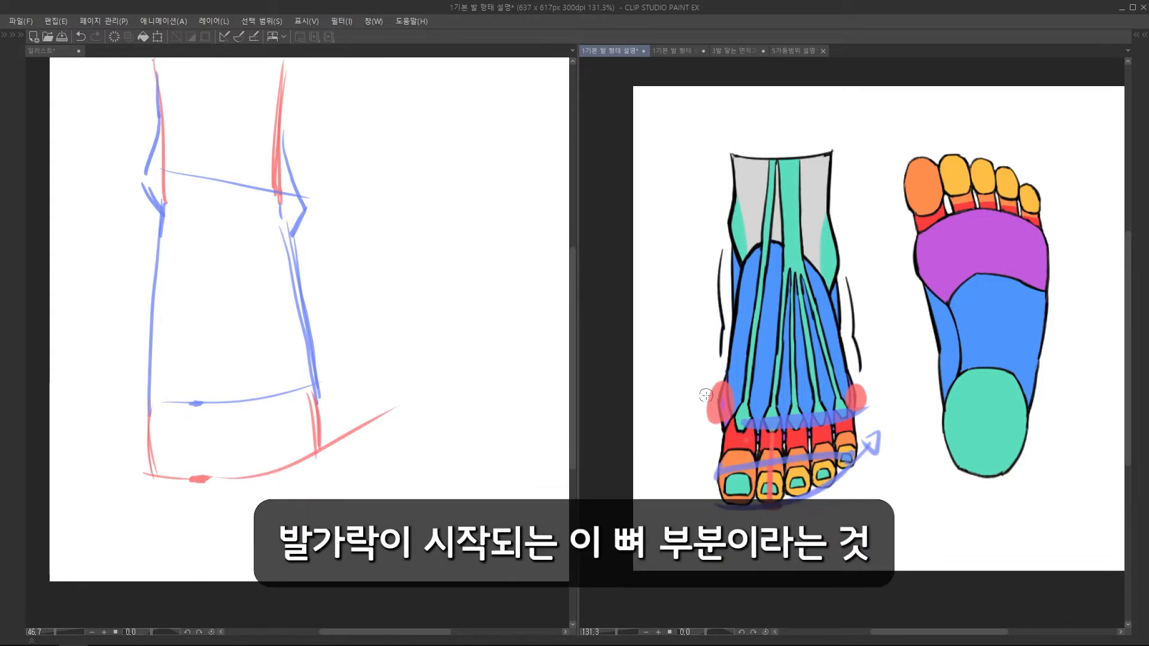
drag(716, 400, 865, 399)
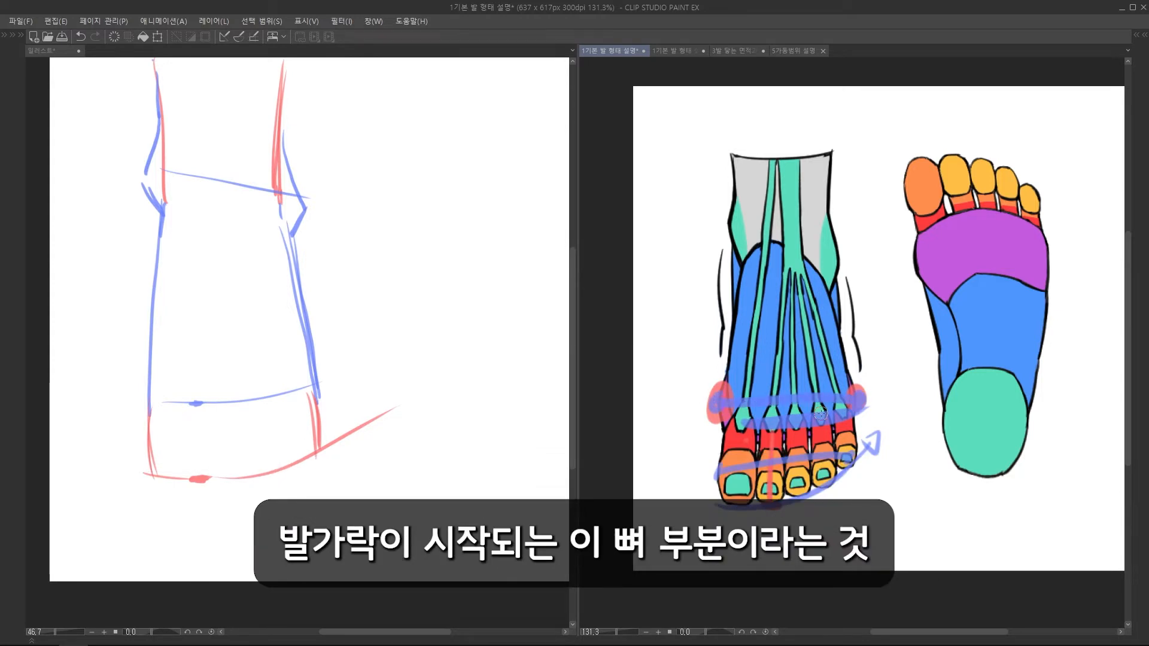
- Undo the knuckle line, bone marks and width bands on the top-view reference
key(ctrl+z)
key(ctrl+z)
key(ctrl+z)
key(ctrl+z)
key(ctrl+z)
- Draw red side bulges at the toe bases tapering into the toes, and place five red knuckle circles along the arc
click(173, 374)
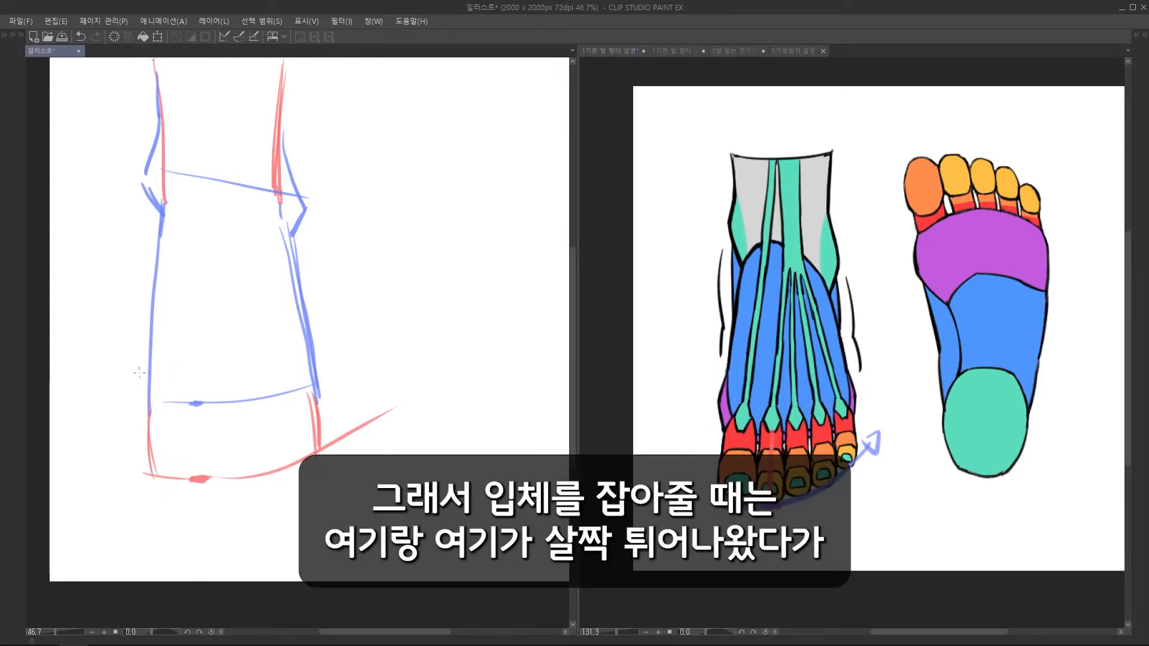
scroll(136, 374, up, 2)
drag(151, 340, 148, 412)
drag(383, 333, 388, 396)
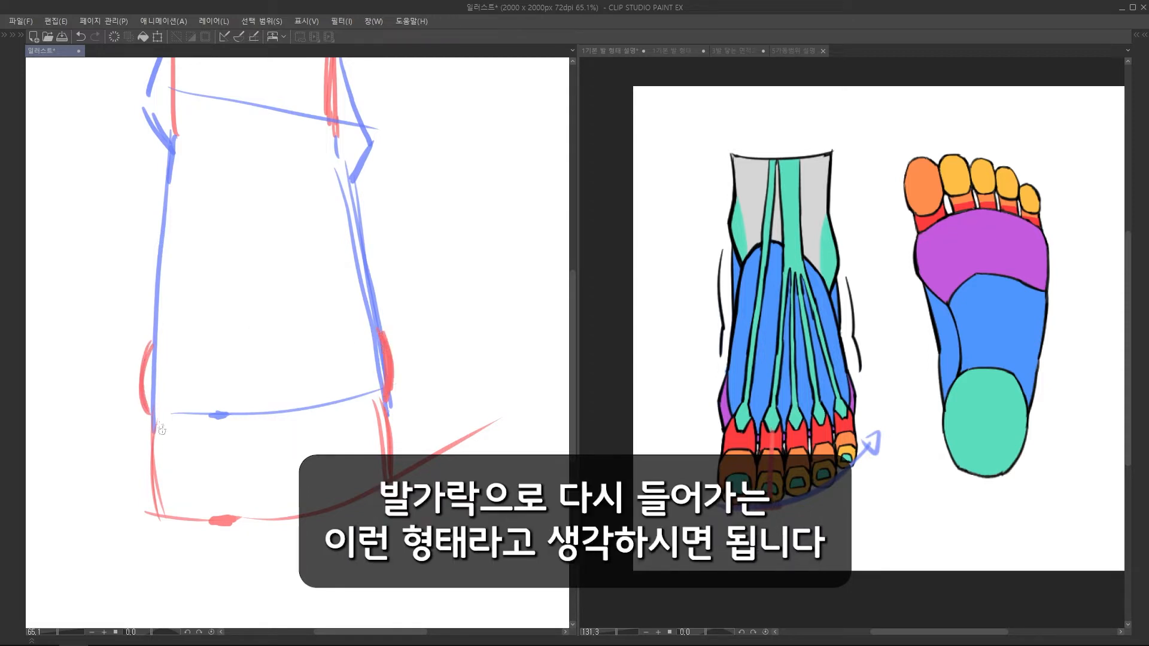
drag(150, 411, 162, 516)
drag(384, 401, 389, 472)
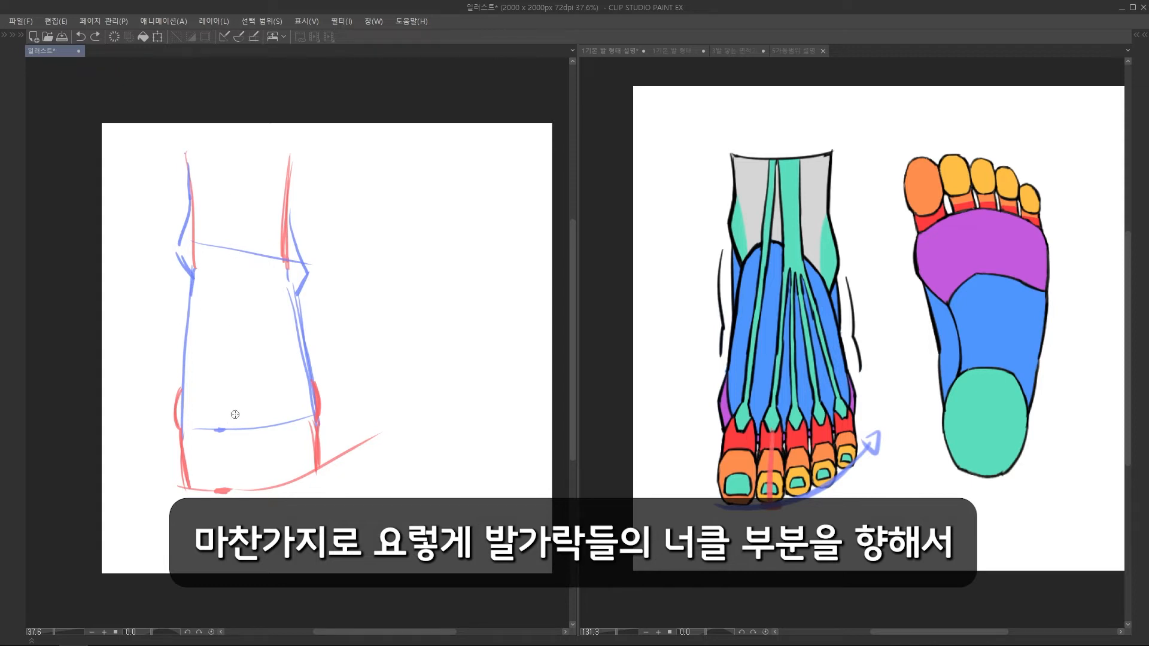
mouse_move(229, 422)
mouse_down()
mouse_move(275, 401)
mouse_move(303, 413)
mouse_up()
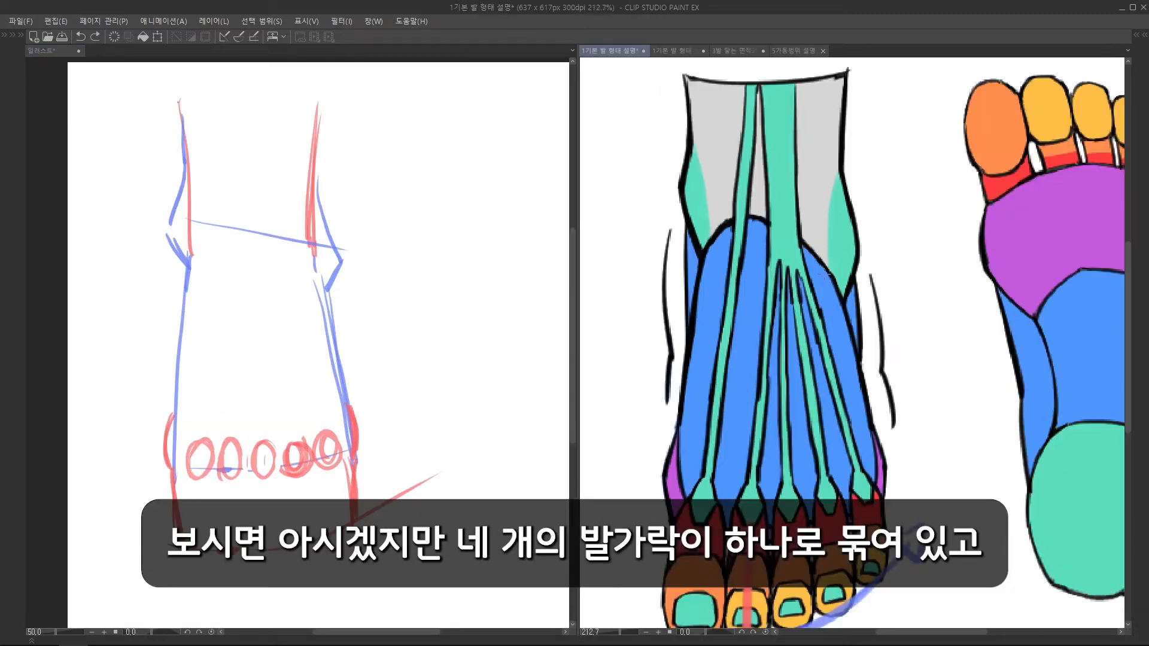
- Try tracing the grouped tendons of the four smaller toes on the top-view reference
scroll(850, 341, up, 2)
scroll(850, 342, down, 1)
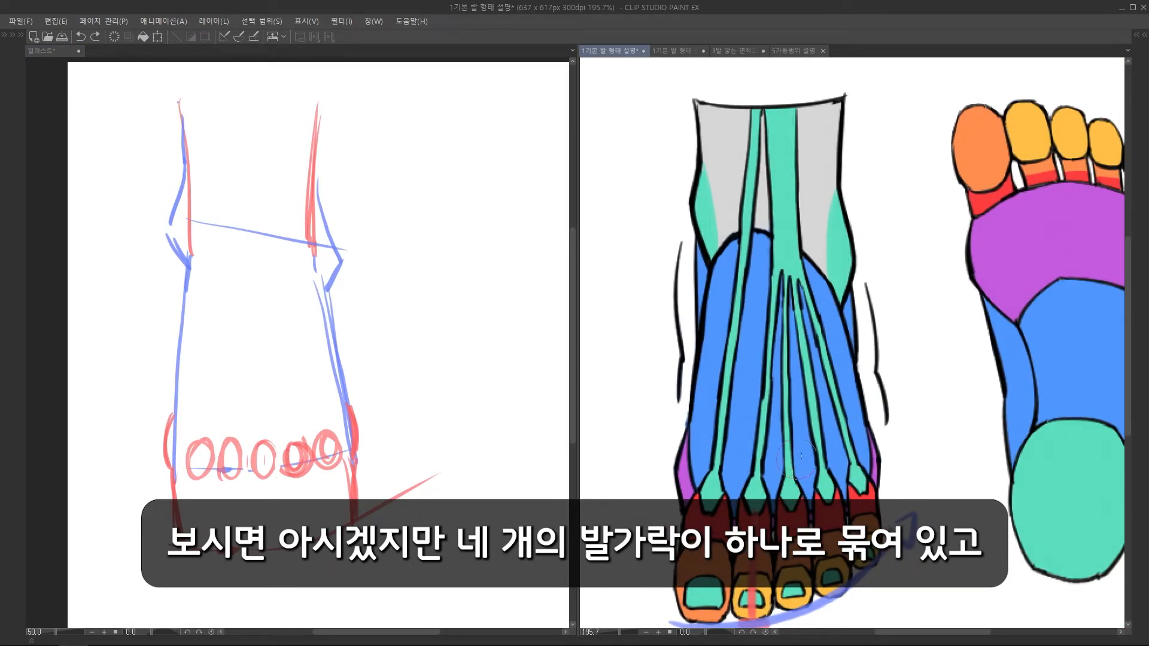
drag(781, 244, 780, 274)
drag(774, 314, 760, 443)
key(ctrl+z)
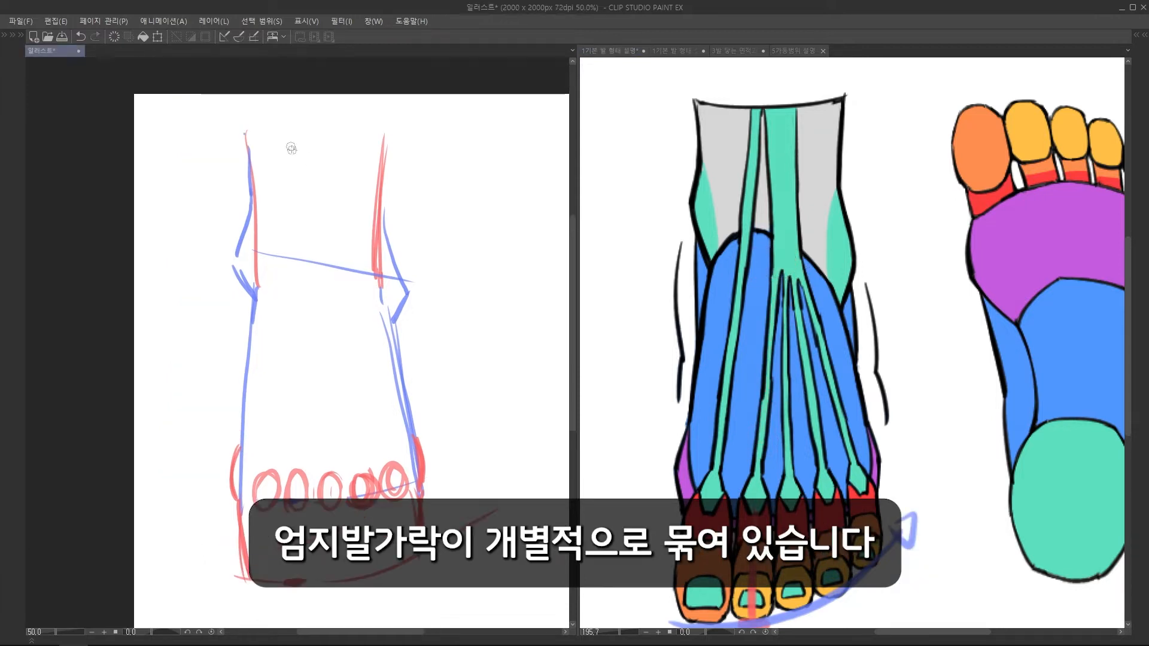
- Draw red tendon lines from the shin to the knuckle circles, with the big toe separate and the four smaller toes fanning from one bundle
drag(291, 156, 265, 466)
mouse_move(299, 186)
mouse_down()
mouse_move(271, 482)
mouse_move(311, 264)
mouse_up()
drag(311, 270, 291, 469)
mouse_move(313, 272)
mouse_down()
mouse_move(330, 483)
mouse_move(358, 486)
mouse_up()
mouse_move(332, 278)
mouse_down()
mouse_move(363, 465)
mouse_move(389, 455)
mouse_up()
drag(334, 158, 339, 300)
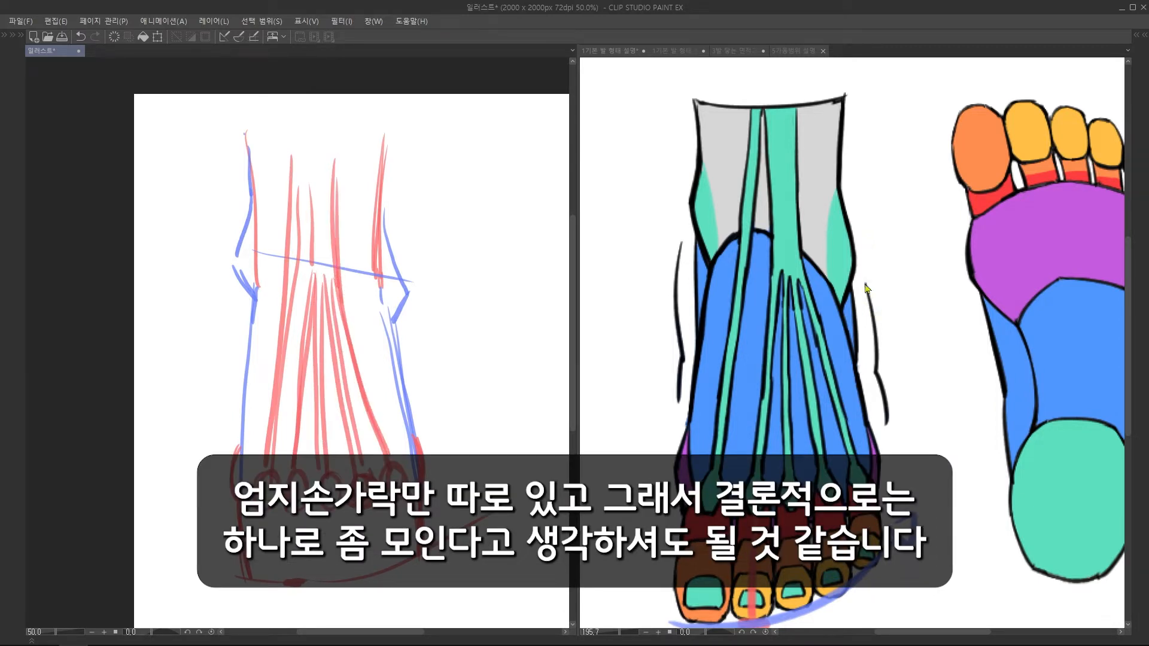
- Try shading the spot where the tendons gather above the instep in blue on the top-view reference
click(784, 205)
mouse_move(774, 161)
mouse_down()
mouse_move(757, 202)
mouse_move(791, 174)
mouse_move(798, 183)
mouse_move(809, 148)
mouse_up()
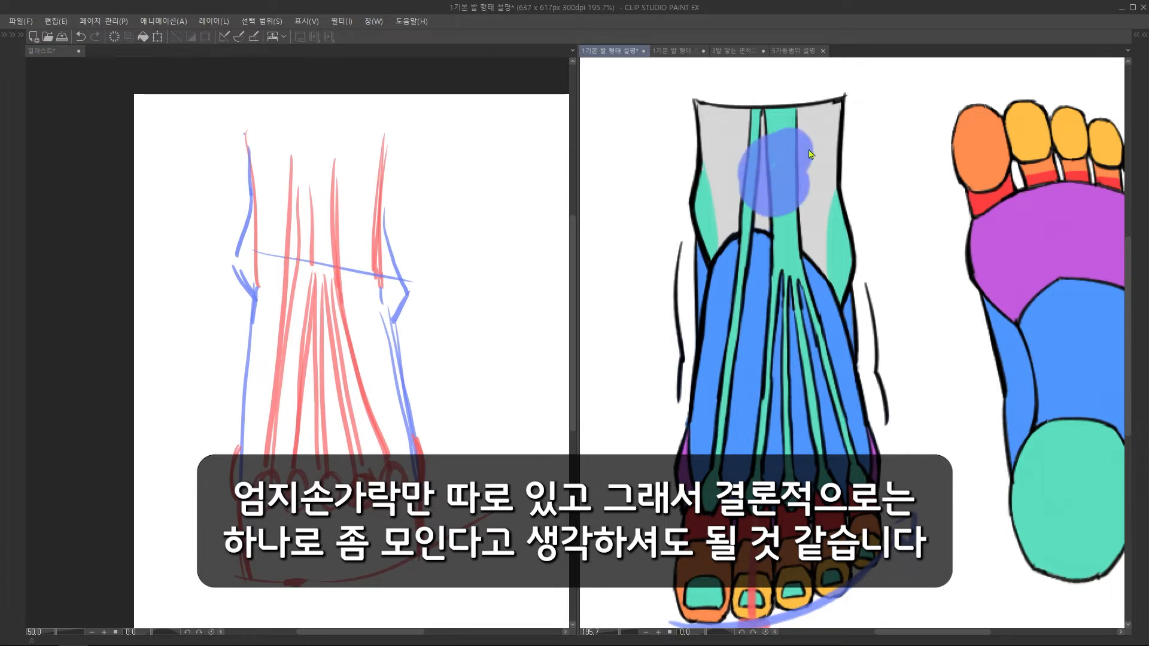
key(ctrl+z)
- Redraw the outermost red tendon line running down to the little toe's knuckle circle
click(342, 308)
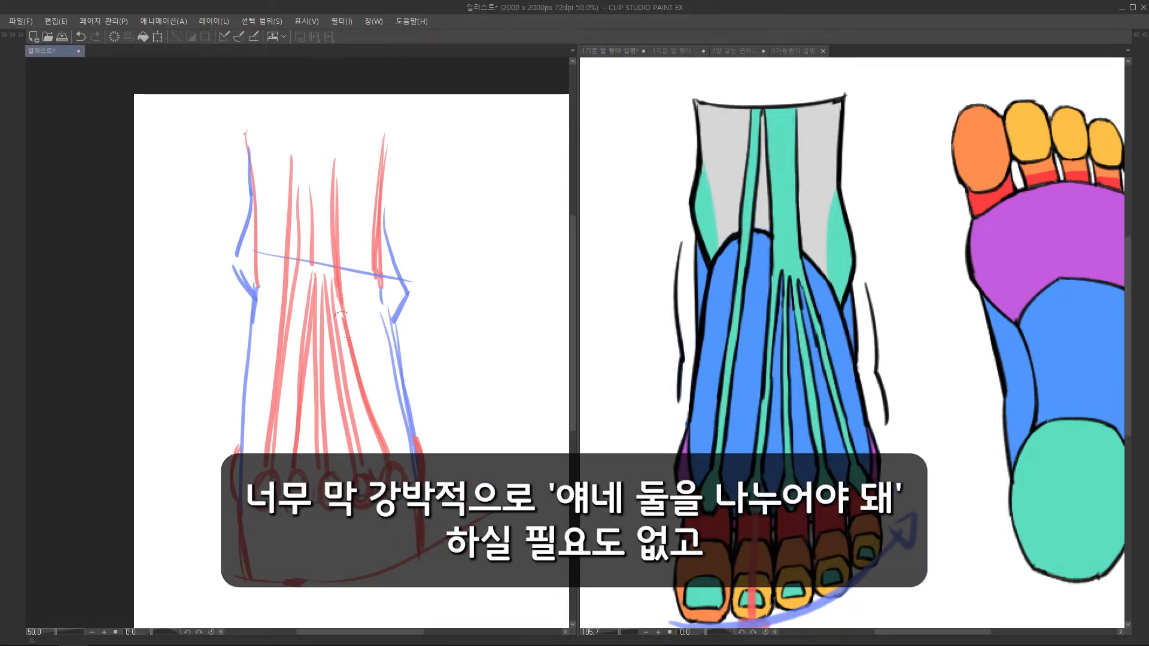
mouse_move(340, 280)
mouse_down()
mouse_move(389, 452)
mouse_move(352, 330)
mouse_move(388, 453)
mouse_up()
key(ctrl+z)
drag(344, 334, 384, 462)
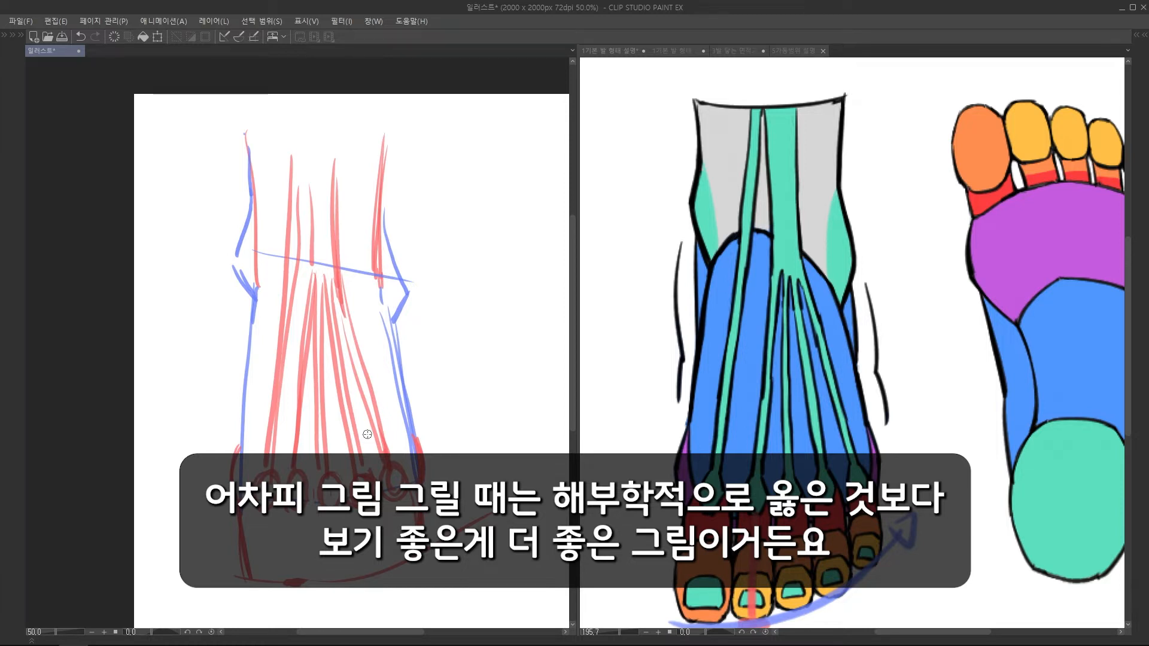
- Try circling both ankle bones in blue on the top-view reference
drag(359, 314, 397, 244)
drag(718, 193, 715, 223)
drag(862, 256, 853, 260)
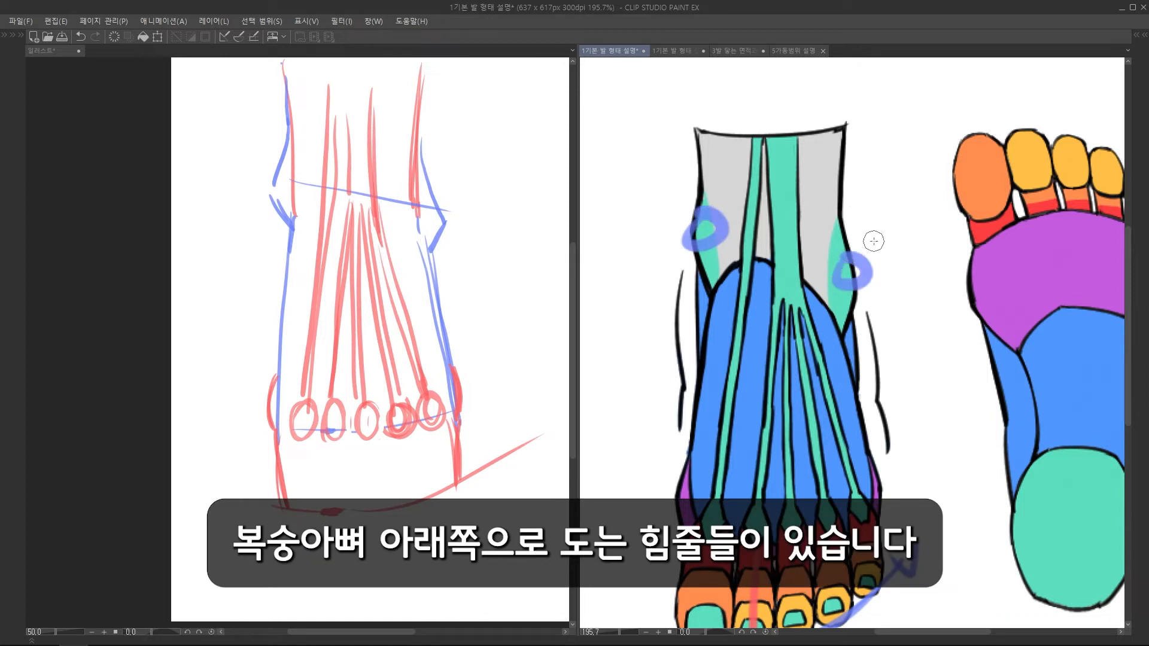
key(ctrl+z)
key(ctrl+z)
drag(300, 254, 329, 270)
drag(410, 317, 391, 308)
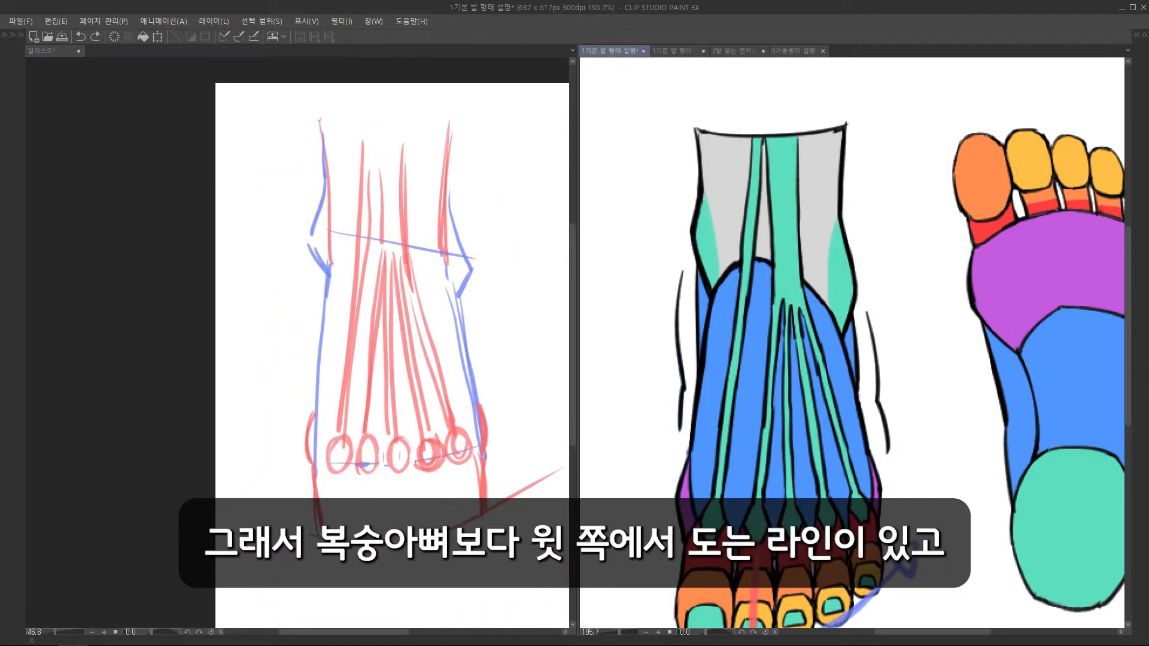
- Switch to the front-view reference and trace in red the instep's edges and the outer line below the ankle bone
click(672, 51)
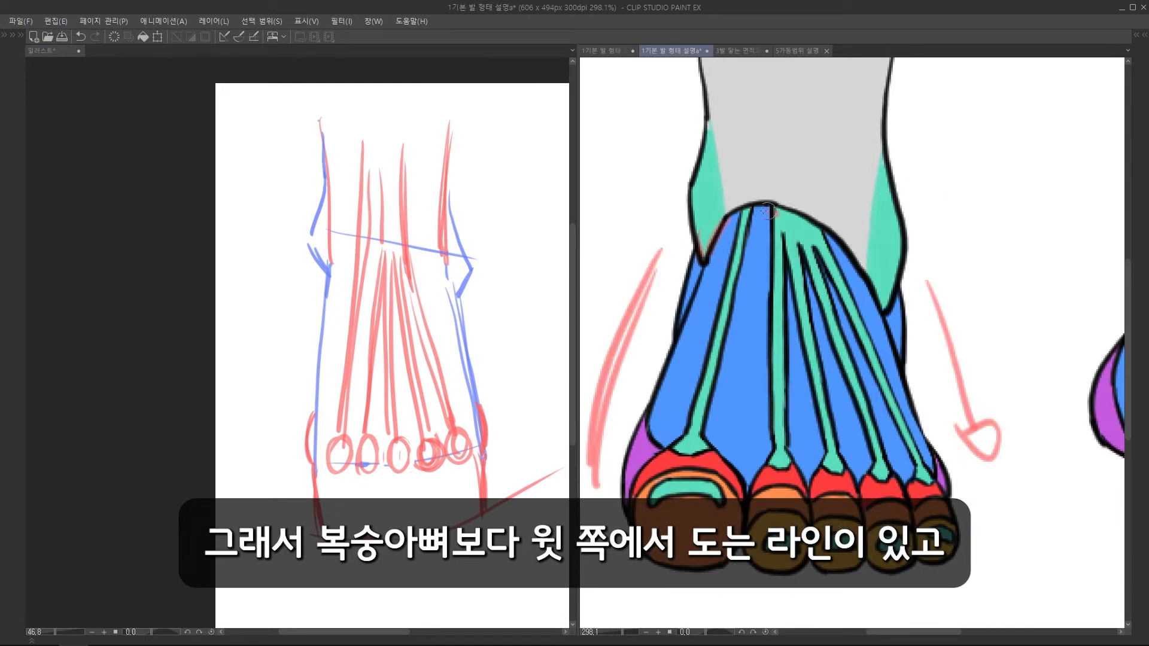
drag(768, 208, 671, 374)
mouse_move(769, 209)
mouse_down()
mouse_move(831, 234)
mouse_move(898, 344)
mouse_move(898, 389)
mouse_up()
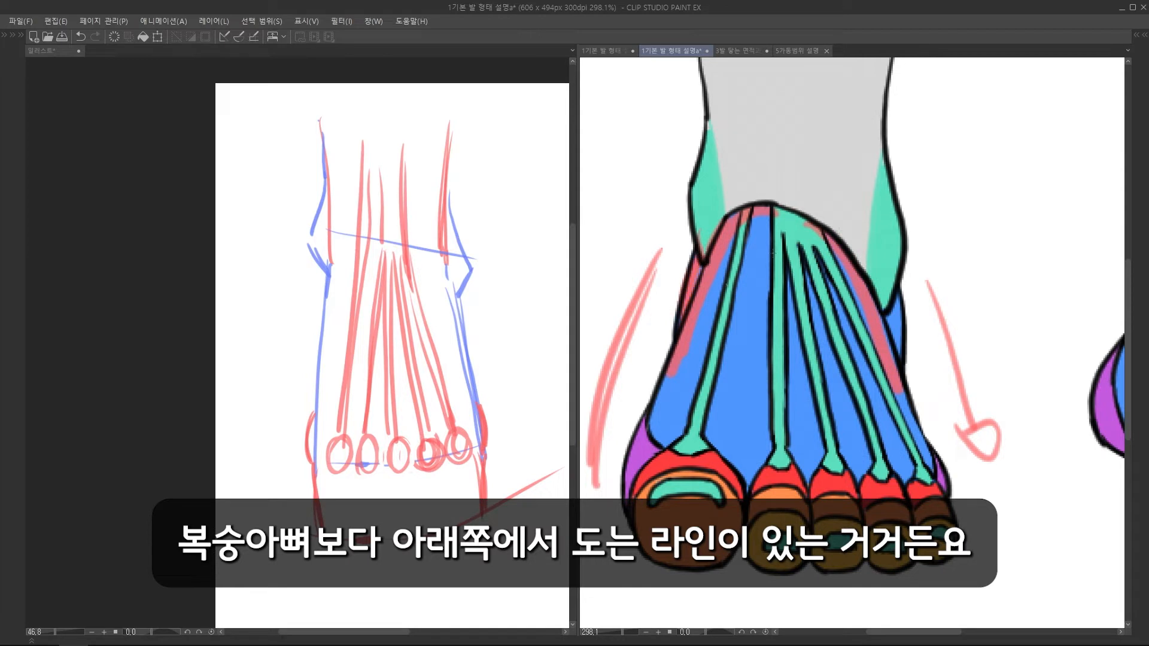
drag(905, 292, 901, 362)
- Draw red lines on the front-view reference from below the outer ankle bone toward the toes
scroll(921, 258, down, 3)
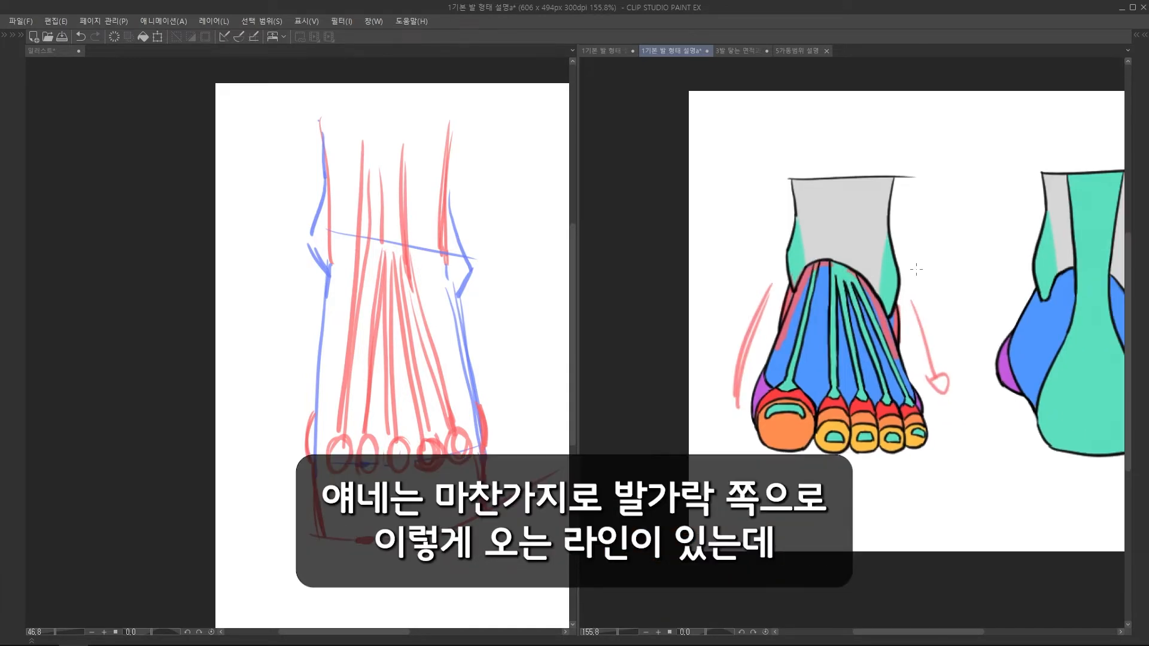
scroll(916, 269, up, 2)
key(Tab)
key(Tab)
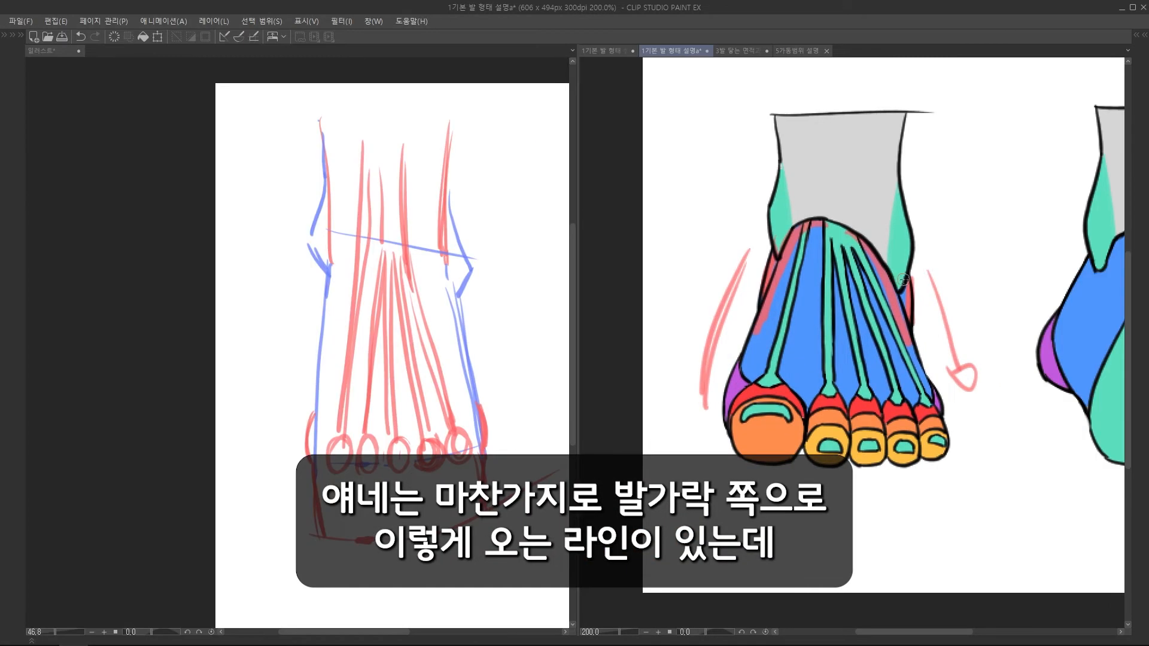
key(Tab)
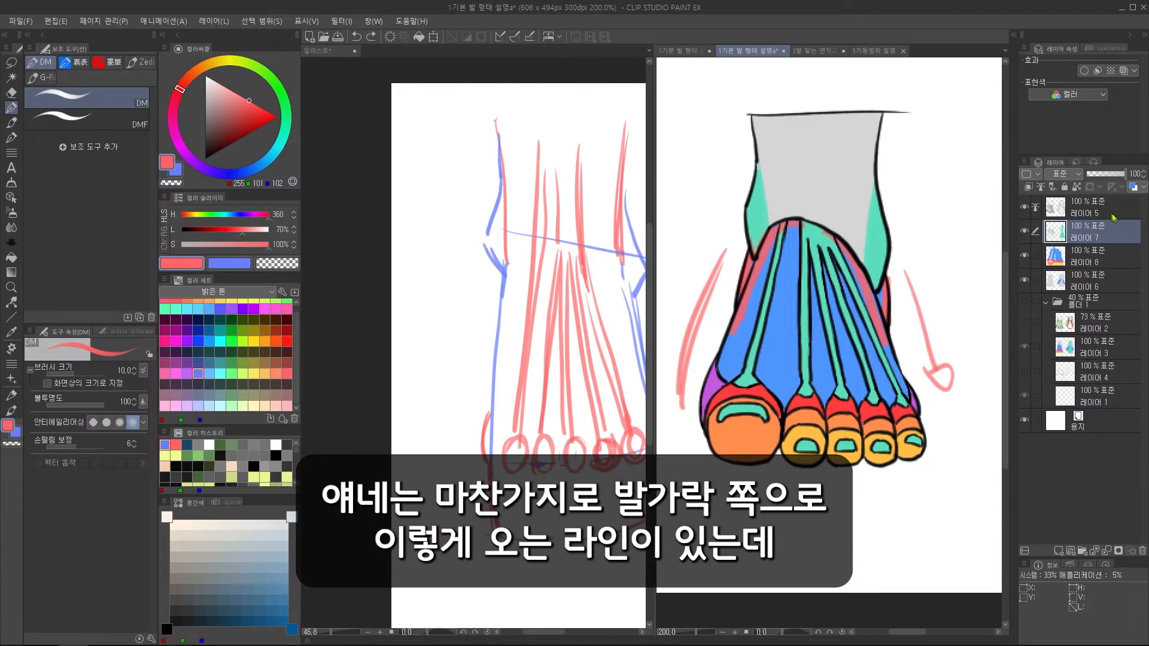
key(Tab)
mouse_move(909, 281)
mouse_down()
mouse_move(819, 387)
mouse_move(857, 390)
mouse_move(898, 354)
mouse_move(881, 400)
mouse_up()
drag(911, 304, 920, 426)
key(ctrl+z)
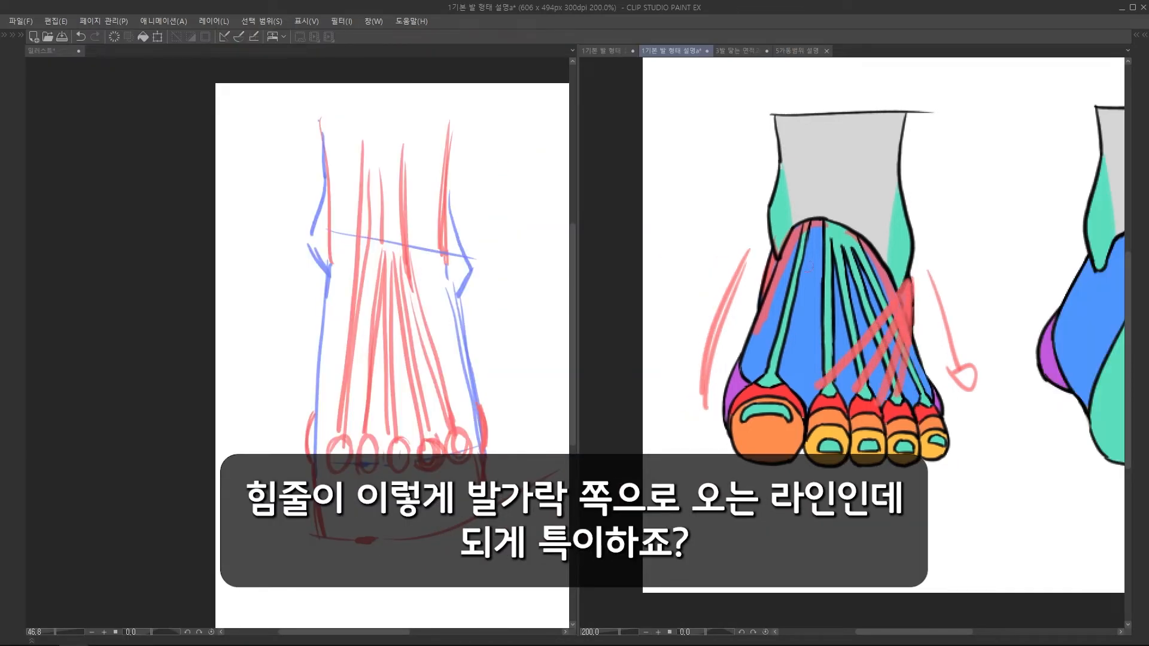
mouse_move(809, 268)
mouse_down()
mouse_move(813, 282)
mouse_move(811, 183)
mouse_up()
- Switch to the side-view reference and trace a red line from behind the ankle bone down to the sole
key(Tab)
key(Tab)
click(755, 50)
mouse_move(838, 198)
mouse_down()
mouse_move(898, 200)
mouse_move(917, 262)
mouse_up()
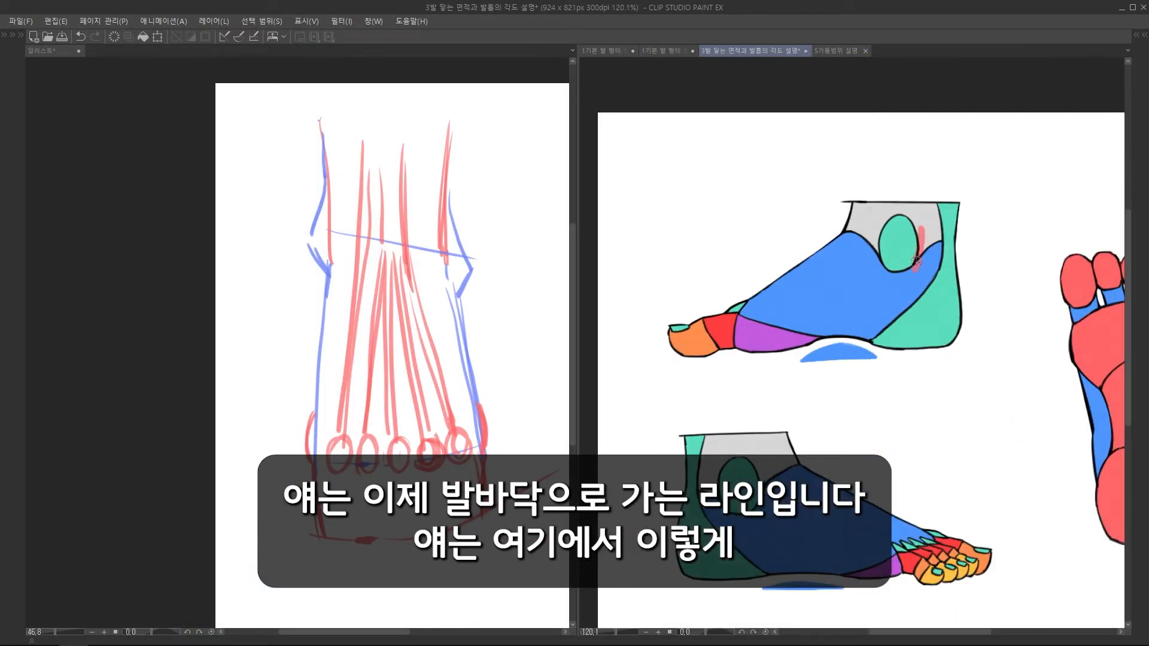
mouse_move(922, 212)
mouse_down()
mouse_move(912, 263)
mouse_move(835, 339)
mouse_move(869, 345)
mouse_up()
drag(933, 280, 874, 281)
key(ctrl+z)
key(ctrl+z)
key(ctrl+z)
key(ctrl+z)
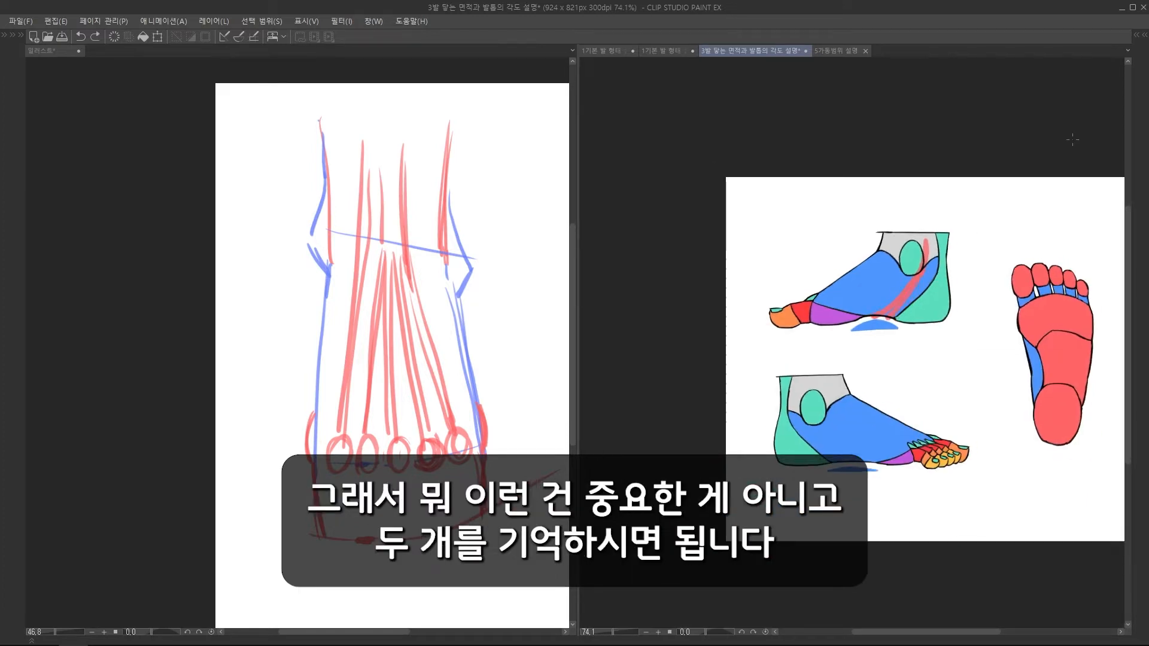
- Return to the top-view reference and trace a red line from the inner ankle bone over the top of the instep
click(661, 51)
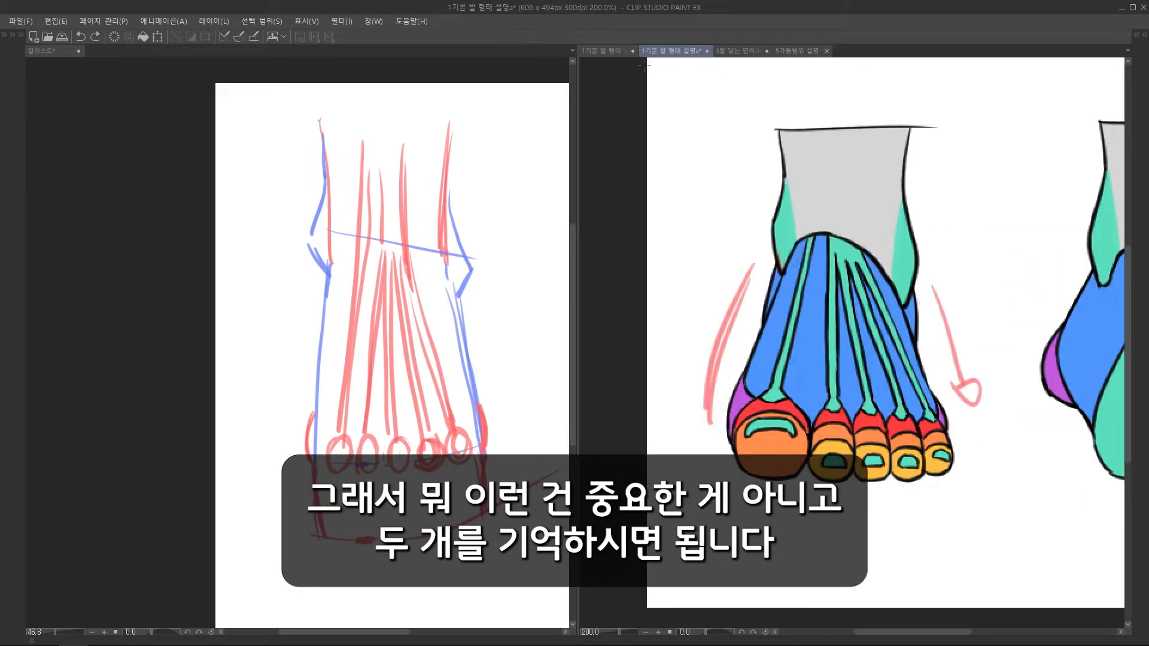
click(605, 51)
mouse_move(738, 301)
mouse_down()
mouse_move(770, 256)
mouse_move(799, 256)
mouse_up()
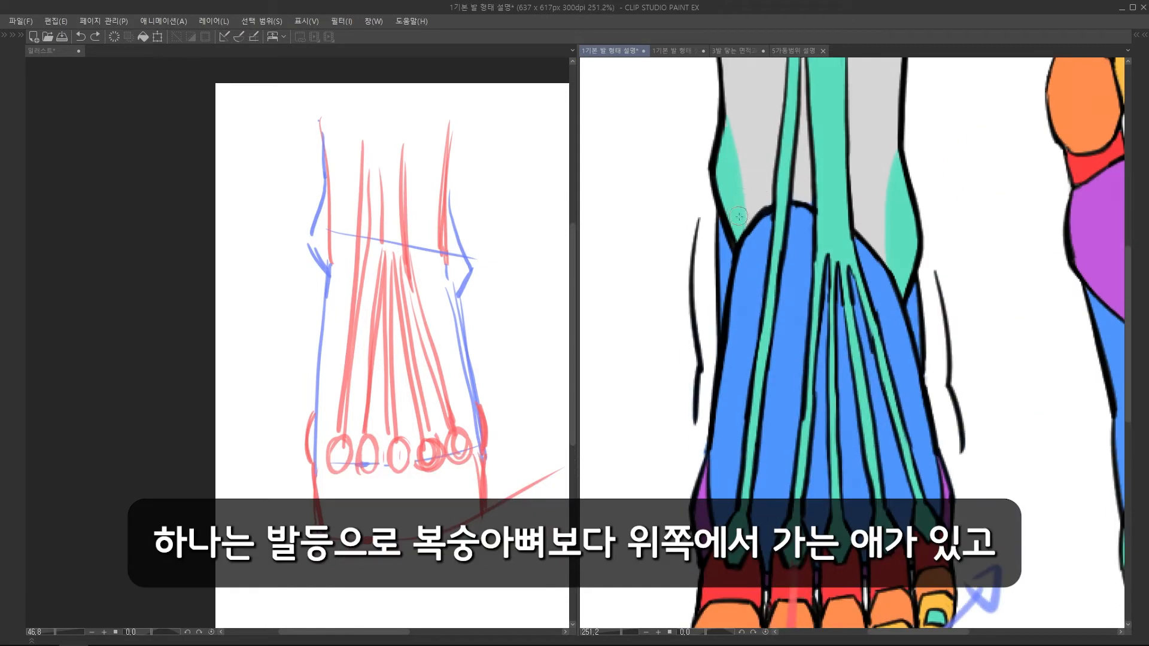
mouse_move(722, 190)
mouse_down()
mouse_move(781, 203)
mouse_move(856, 242)
mouse_up()
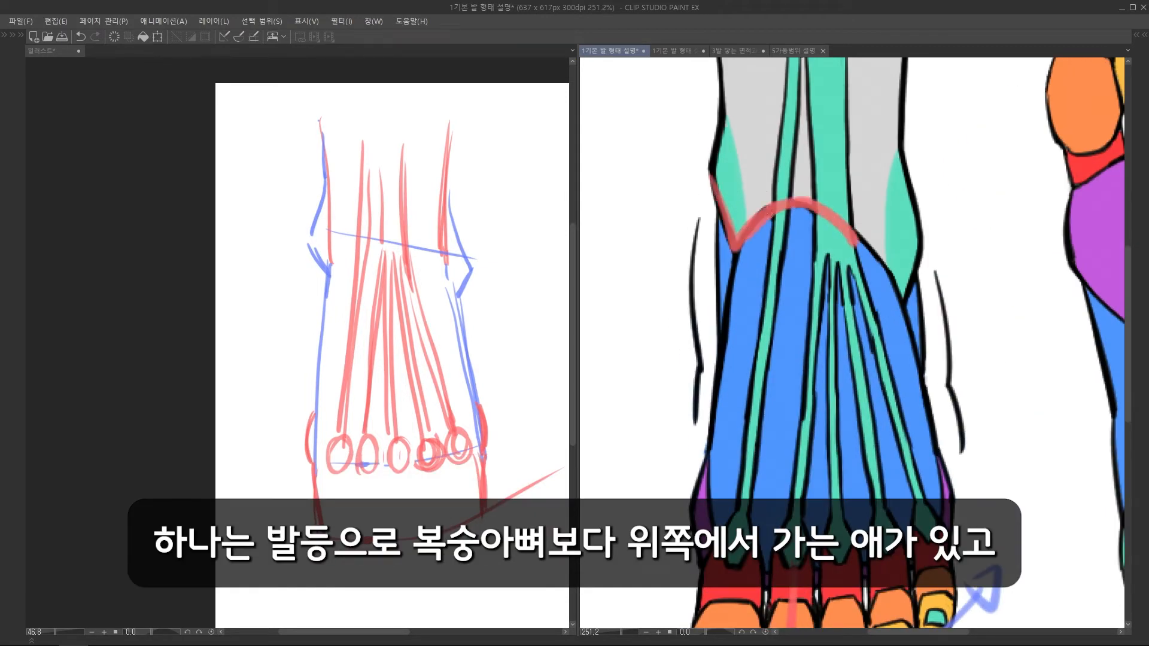
- Trace red lines on the top-view reference running down both sides of the foot from below the ankle bones, completing the instep's outer curve
mouse_move(741, 241)
mouse_down()
mouse_move(723, 345)
mouse_move(709, 340)
mouse_up()
mouse_move(781, 261)
mouse_down()
mouse_move(728, 260)
mouse_move(764, 162)
mouse_up()
mouse_move(740, 239)
mouse_down()
mouse_move(740, 335)
mouse_move(742, 326)
mouse_up()
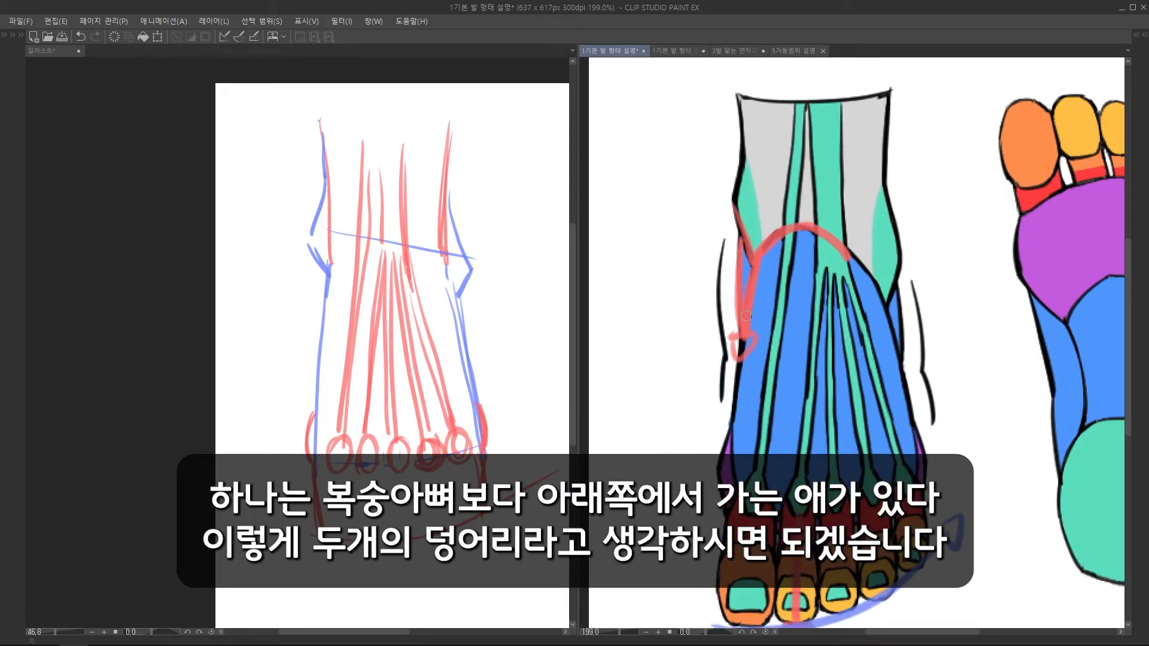
drag(867, 272, 896, 335)
drag(895, 285, 901, 367)
mouse_move(905, 318)
mouse_down()
mouse_move(850, 319)
mouse_move(914, 304)
mouse_up()
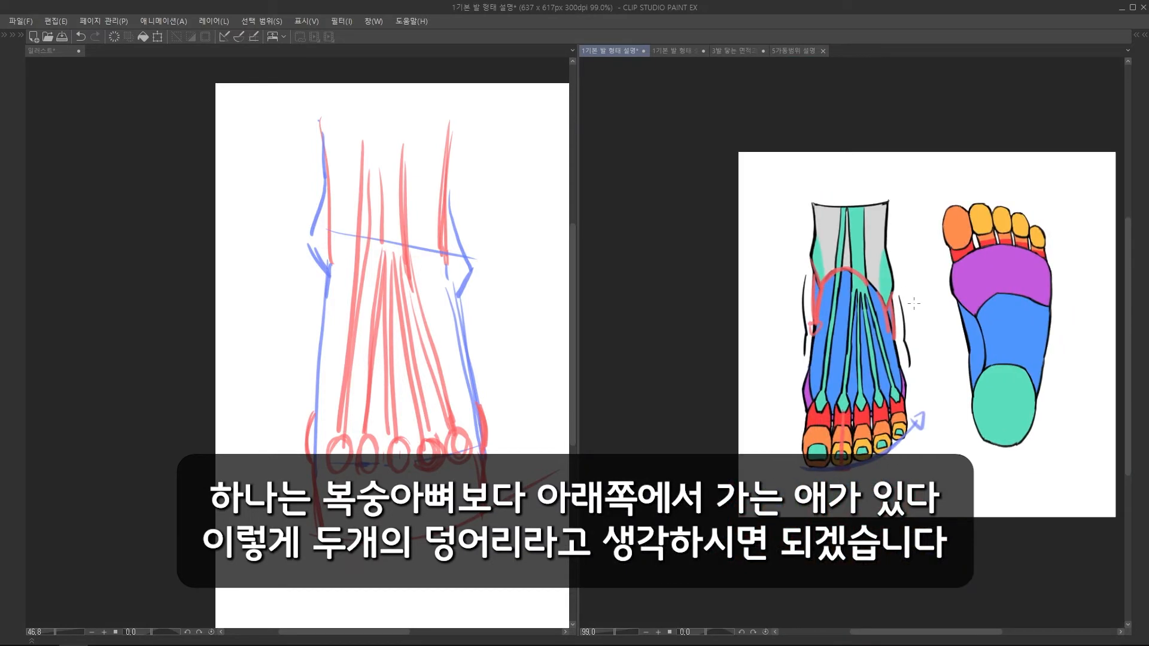
- Add blue curves below both ankle bones along the sides of the sketched instep
click(356, 297)
drag(357, 296, 383, 296)
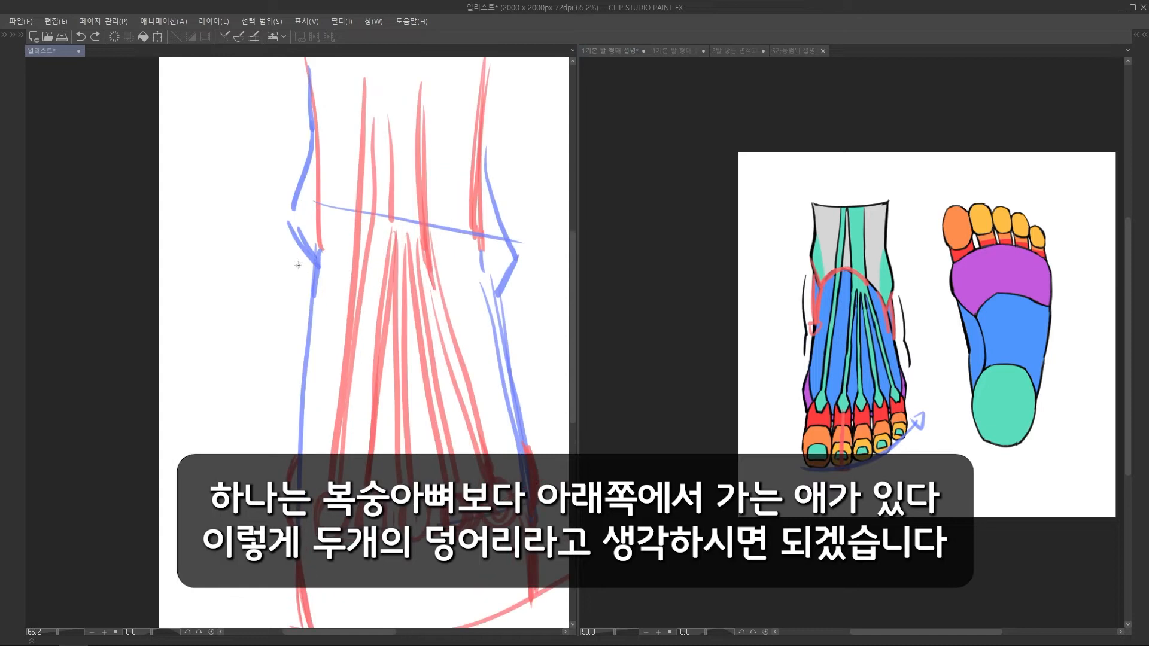
drag(303, 252, 304, 368)
mouse_move(507, 277)
mouse_down()
mouse_move(511, 408)
mouse_move(465, 264)
mouse_up()
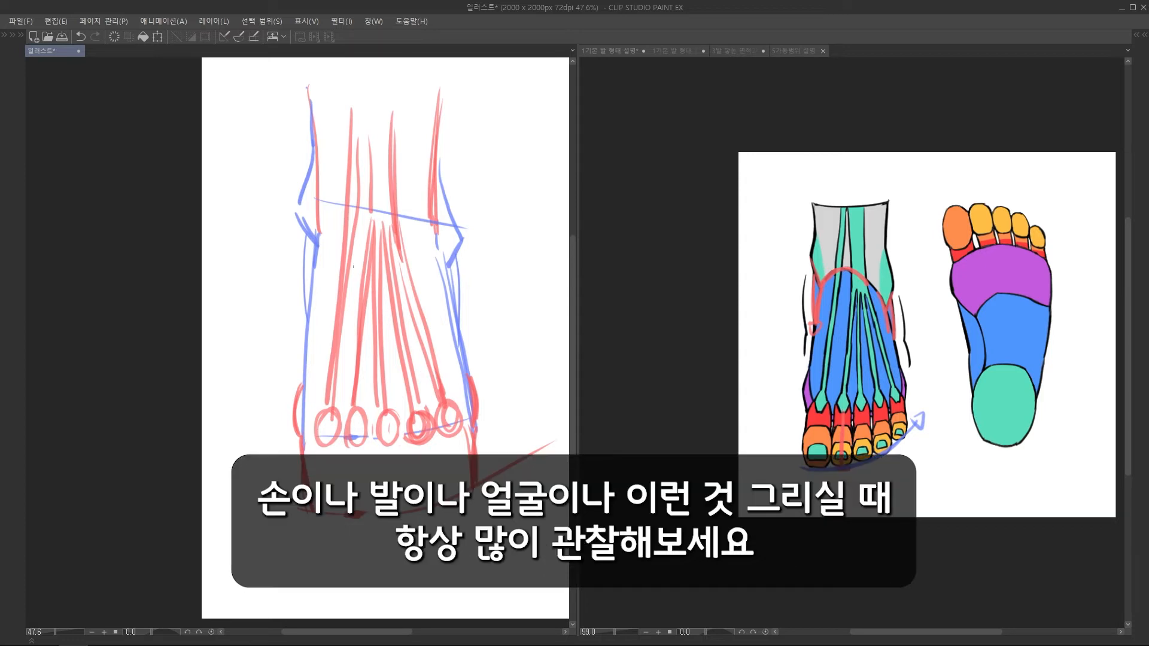
scroll(386, 303, up, 3)
scroll(874, 312, up, 4)
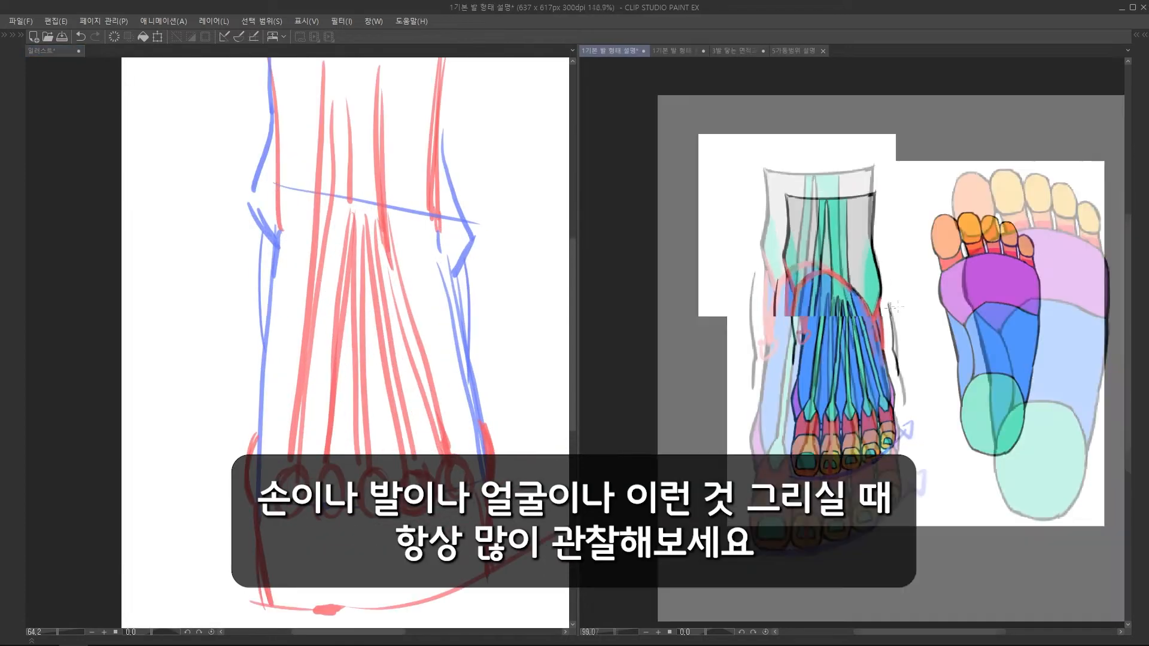
drag(874, 313, 880, 305)
scroll(482, 345, down, 2)
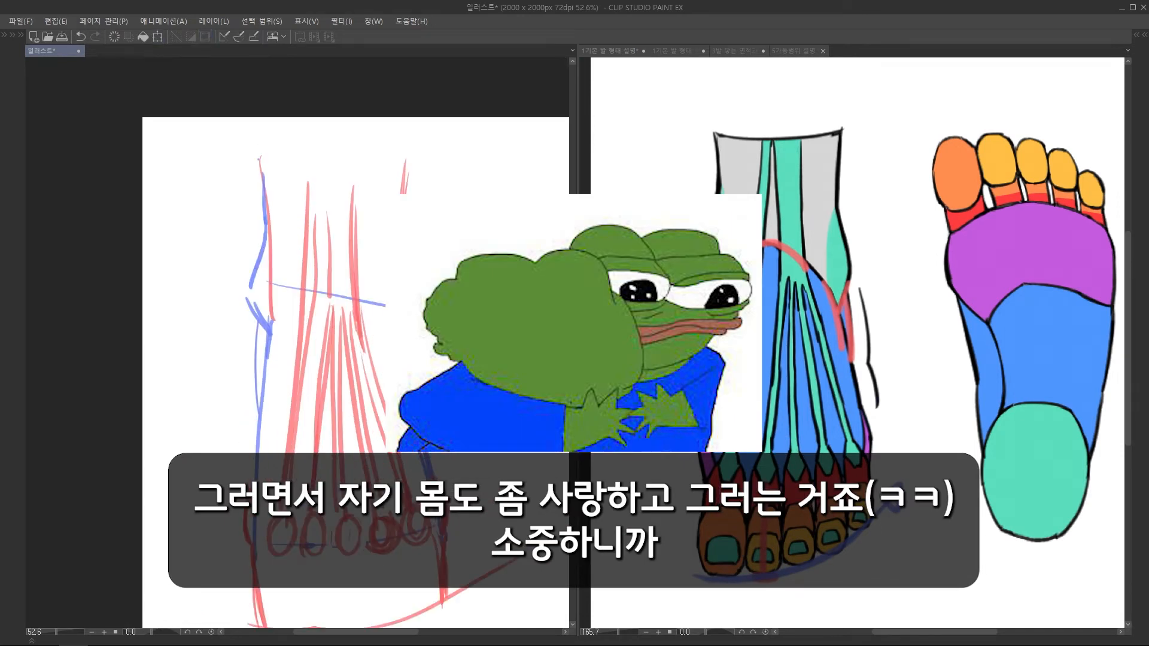
- Block in the big toe with blue lines for its side and tip, and divide it with one joint line across
key(ctrl+t)
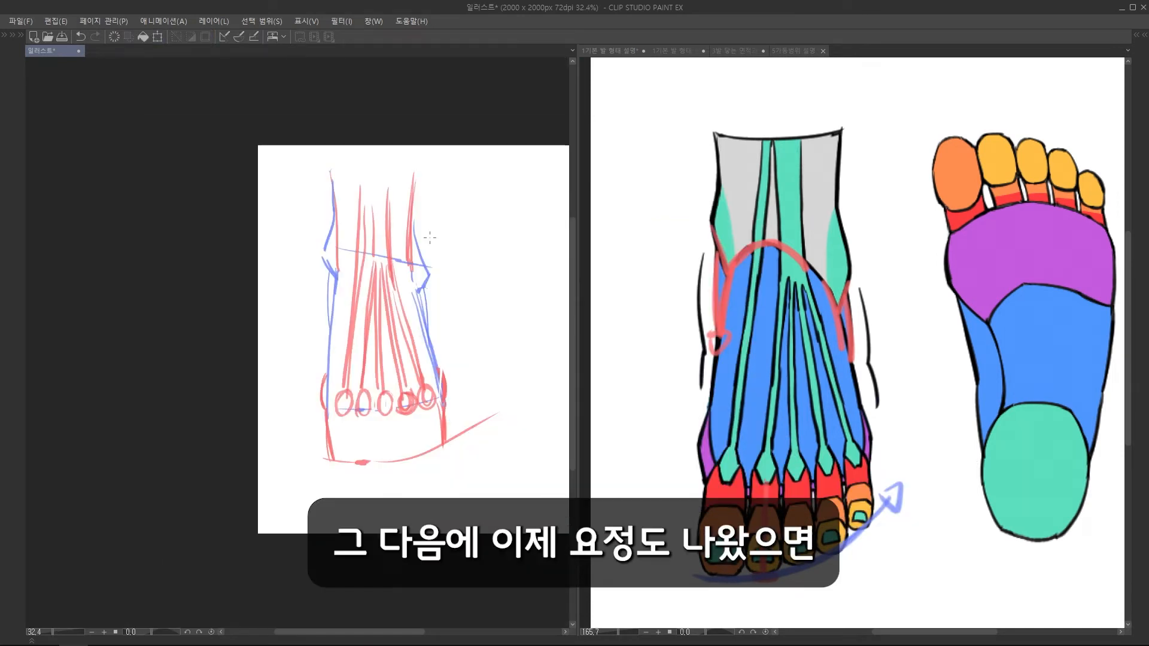
scroll(340, 317, up, 6)
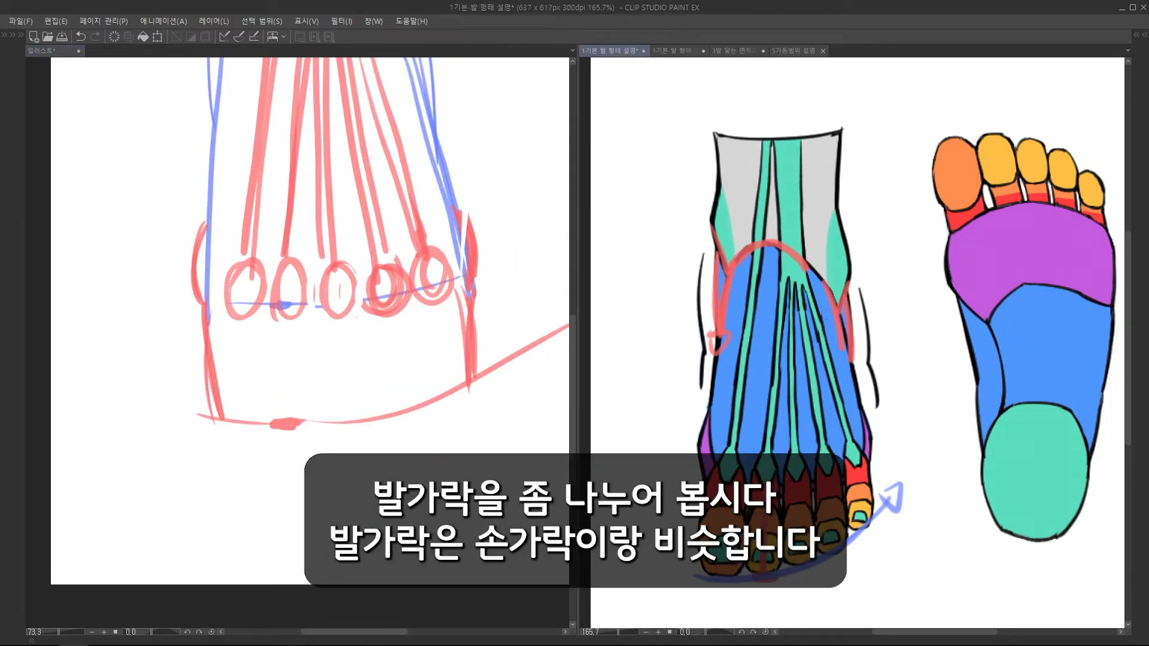
scroll(891, 284, up, 3)
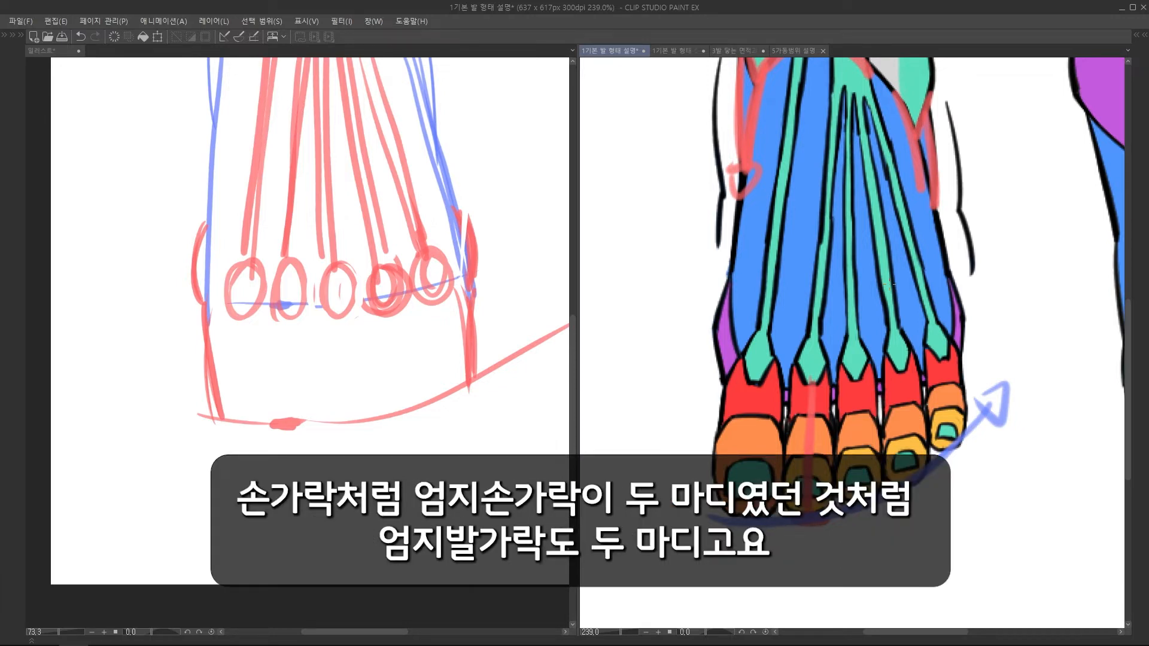
mouse_move(277, 317)
mouse_down()
mouse_move(276, 417)
mouse_move(224, 421)
mouse_up()
drag(274, 366, 221, 366)
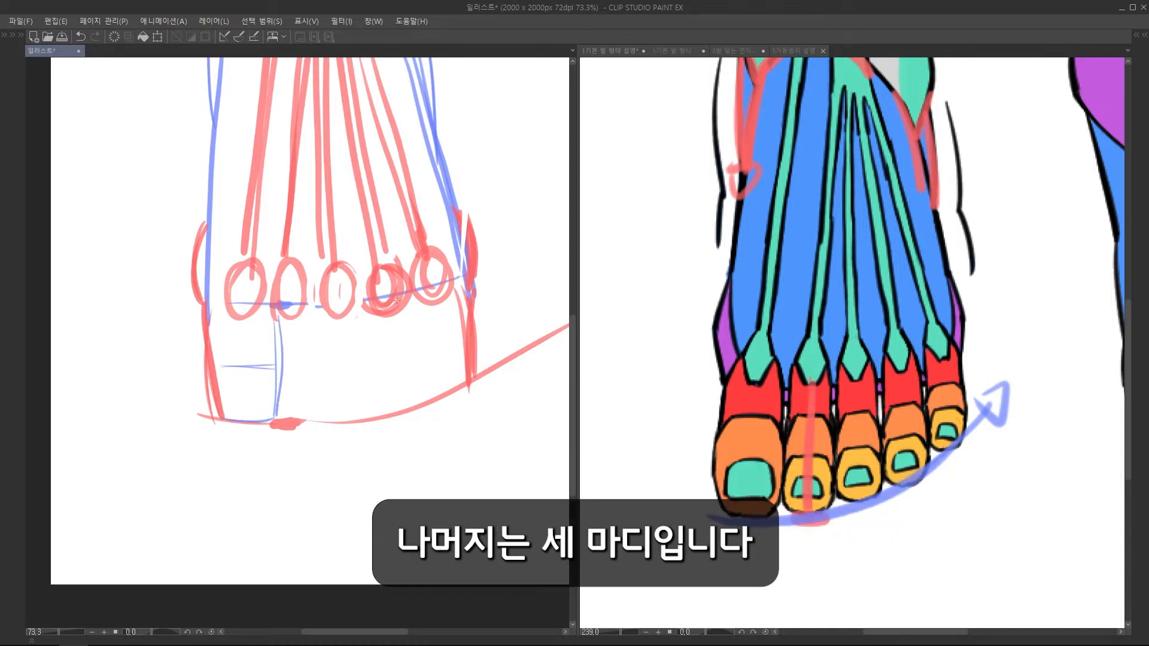
key(ctrl+z)
drag(222, 354, 213, 371)
drag(218, 355, 276, 355)
- Block in the other four toes as one blue mass with a curved joint line and a curved tip line
mouse_move(270, 356)
mouse_down()
mouse_move(272, 379)
mouse_move(462, 347)
mouse_up()
key(ctrl+z)
mouse_move(290, 354)
mouse_down()
mouse_move(466, 330)
mouse_move(297, 357)
mouse_up()
key(ctrl+z)
mouse_move(298, 357)
mouse_down()
mouse_move(409, 355)
mouse_move(423, 342)
mouse_move(293, 422)
mouse_move(429, 408)
mouse_up()
mouse_move(333, 422)
mouse_down()
mouse_move(402, 410)
mouse_move(430, 396)
mouse_up()
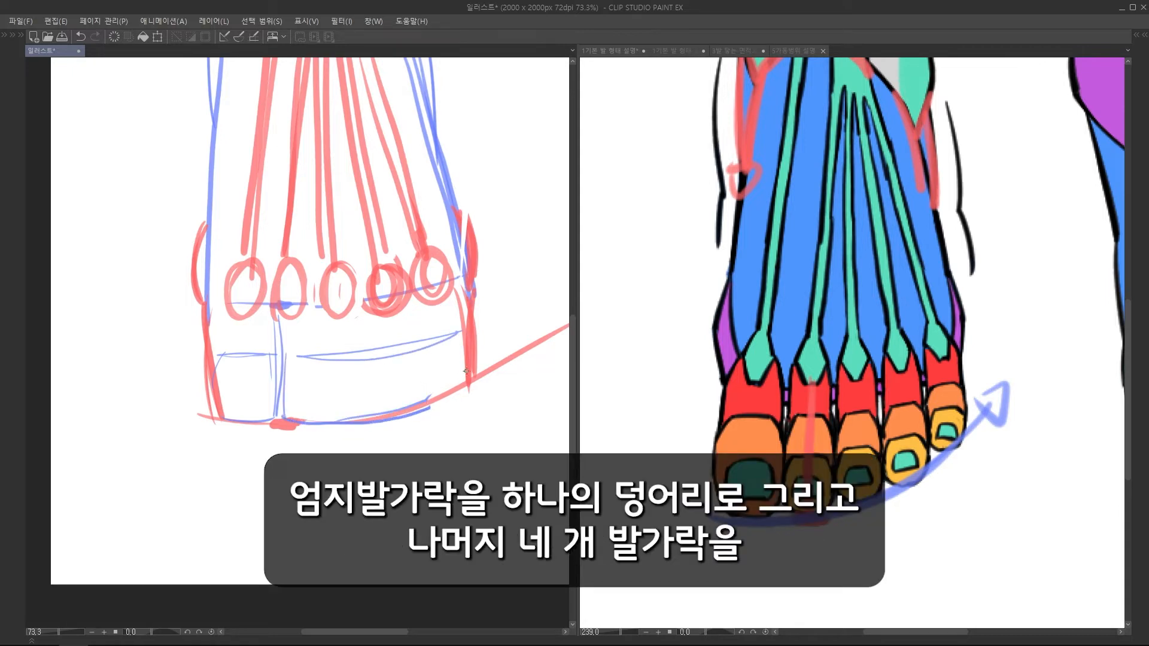
drag(407, 248, 401, 311)
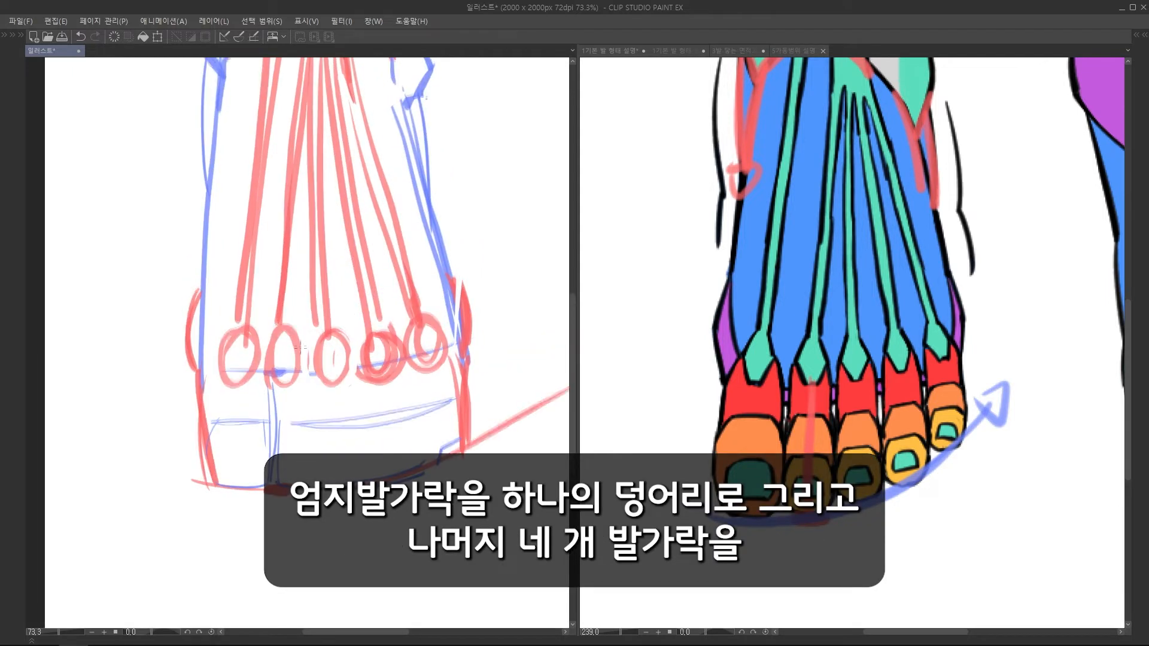
- Select the second toe's knuckle circle with the lower end of its tendon and shift it slightly toward the third toe
drag(303, 337, 305, 394)
mouse_move(307, 433)
mouse_down()
mouse_move(270, 370)
mouse_move(302, 437)
mouse_up()
key(ctrl+d)
drag(419, 383, 411, 314)
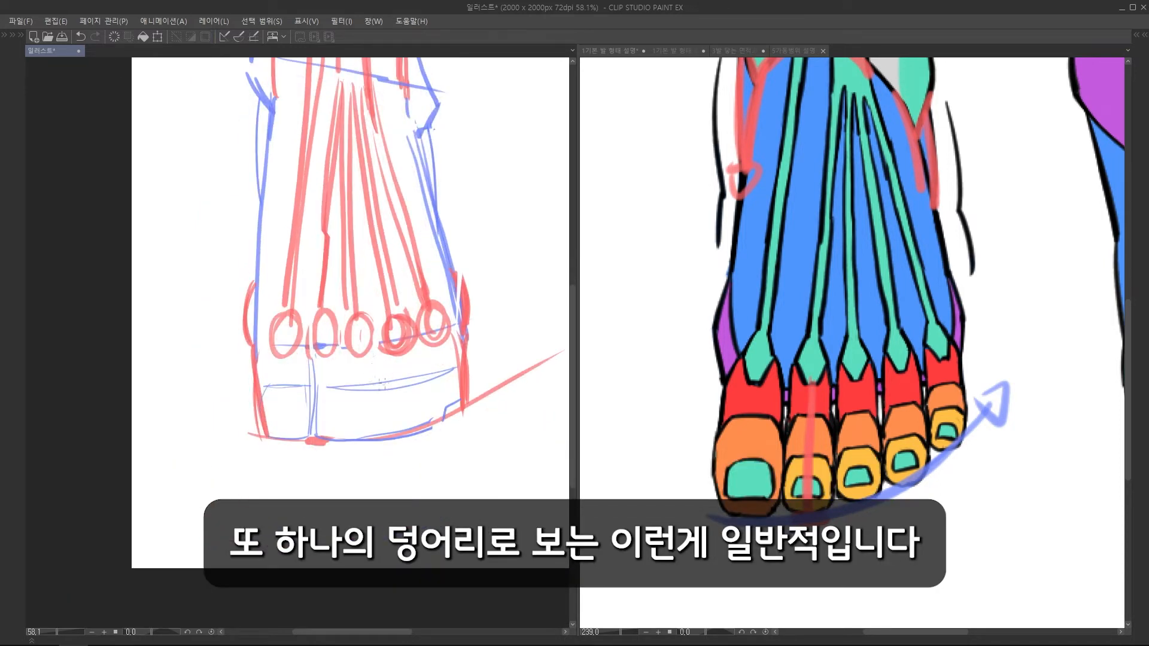
- Divide the four-toe mass into separate toes with blue lines and reinforce the line beside the big toe
mouse_move(382, 385)
mouse_down()
mouse_move(419, 384)
mouse_move(404, 457)
mouse_up()
drag(350, 385, 353, 455)
drag(441, 376, 447, 441)
drag(348, 390, 351, 441)
scroll(406, 462, down, 1)
scroll(322, 382, up, 1)
drag(325, 369, 321, 462)
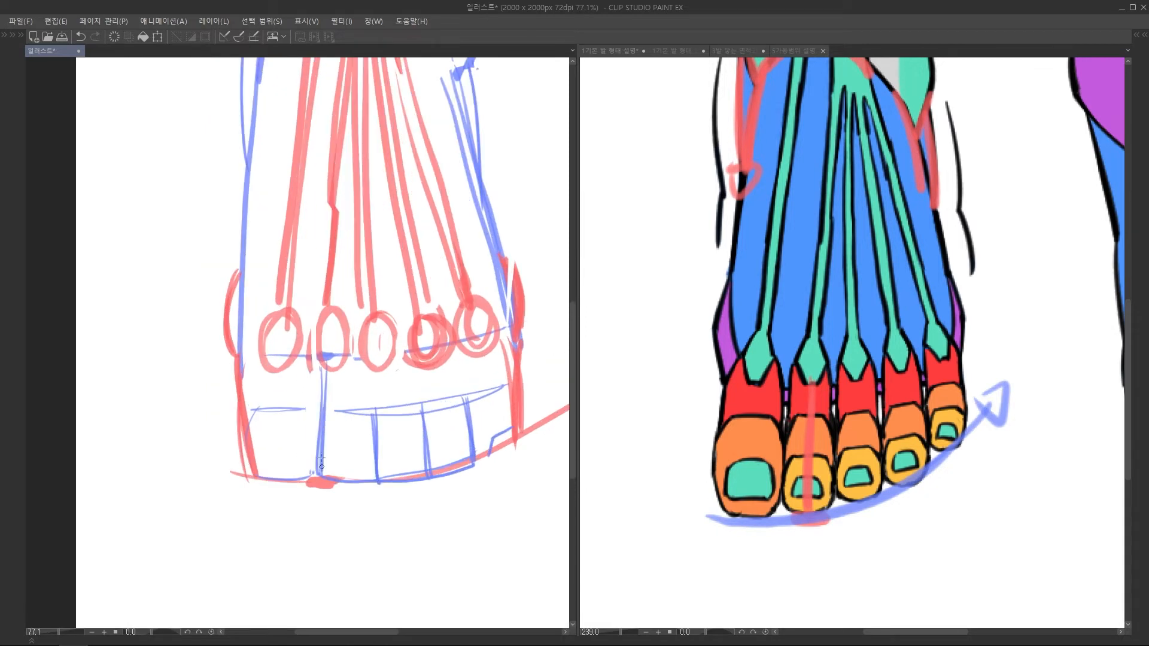
scroll(322, 461, down, 1)
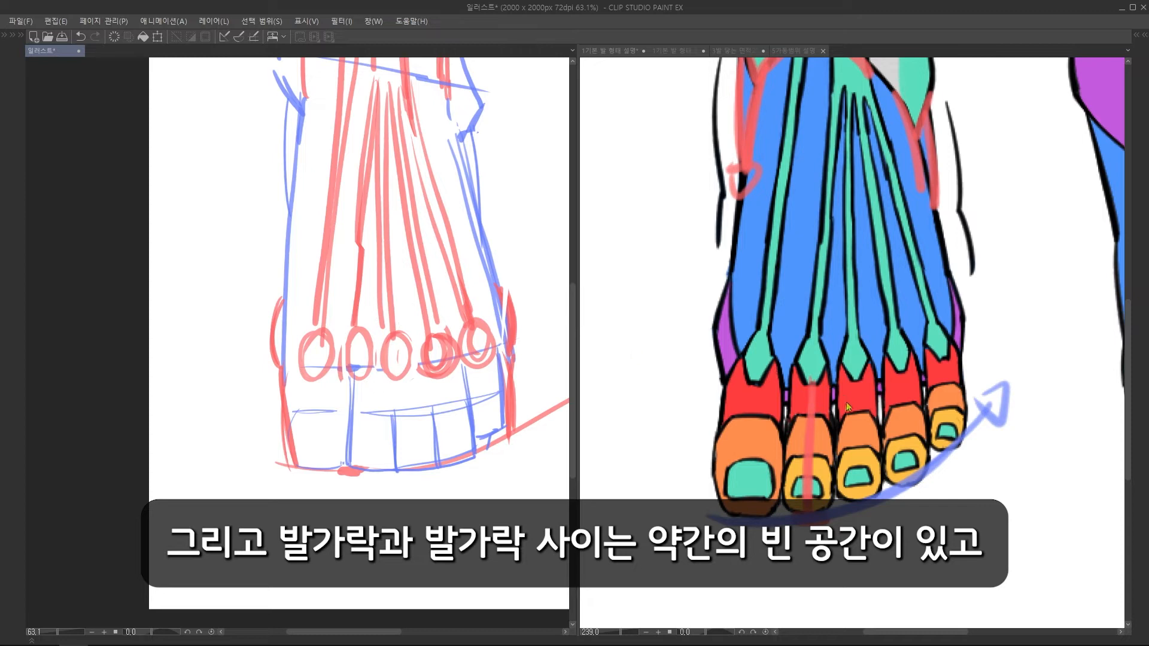
- Circle the webbing gaps on both sides of the second toe in the top-view reference, and undo both marks
scroll(847, 407, up, 2)
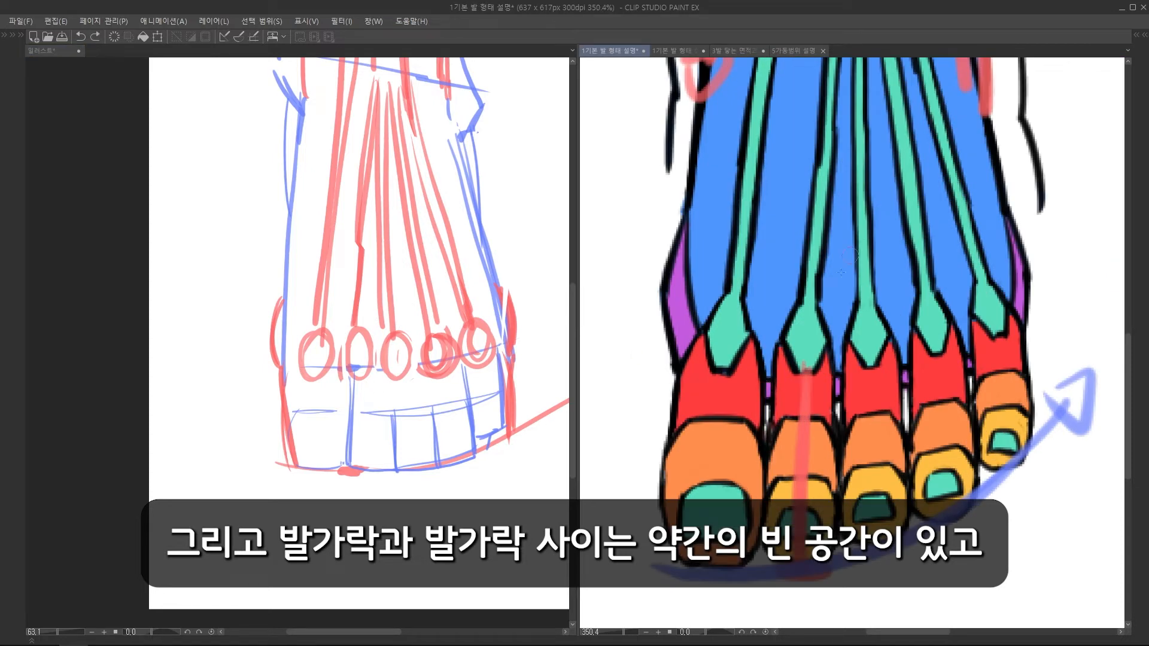
mouse_move(842, 372)
mouse_down()
mouse_move(824, 390)
mouse_move(842, 377)
mouse_up()
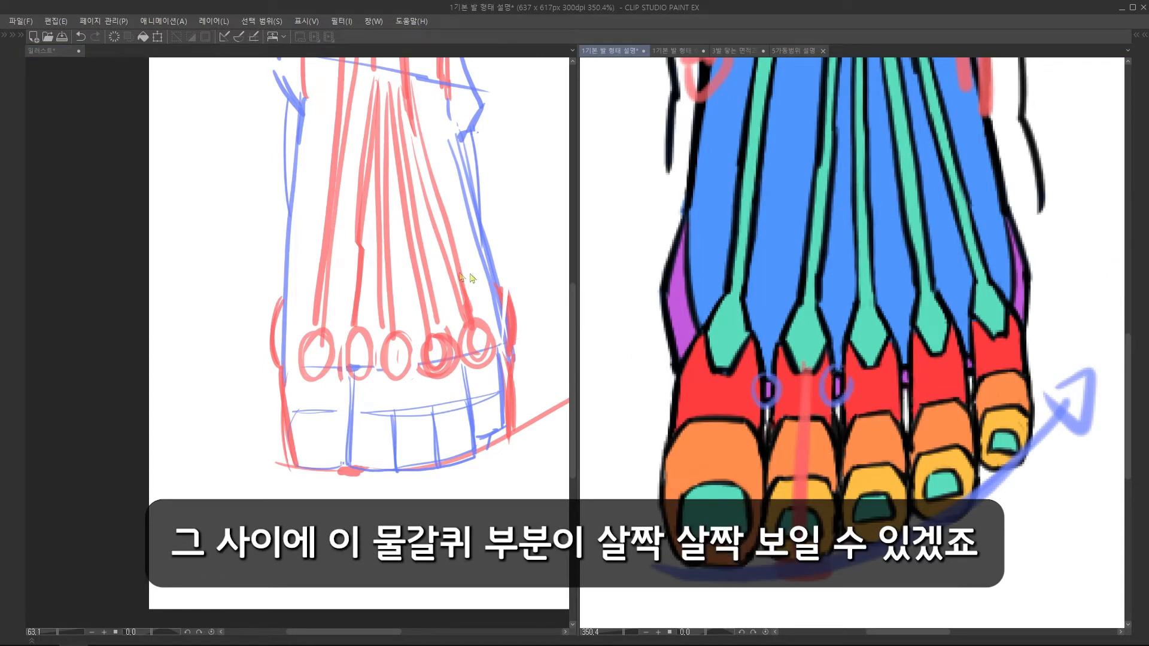
key(ctrl+z)
key(ctrl+z)
- Rework the line between the big toe and second toe into a narrow gap and round the big toe's tip
mouse_move(380, 375)
mouse_down()
mouse_move(418, 343)
mouse_move(431, 354)
mouse_up()
scroll(395, 357, up, 1)
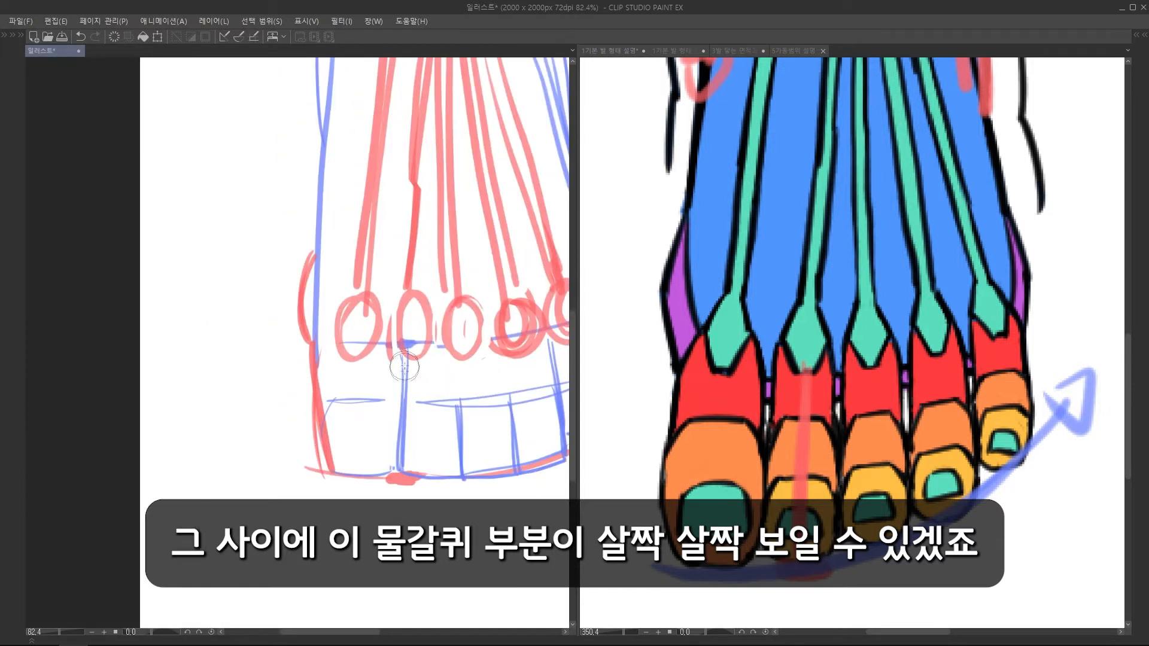
scroll(403, 371, down, 2)
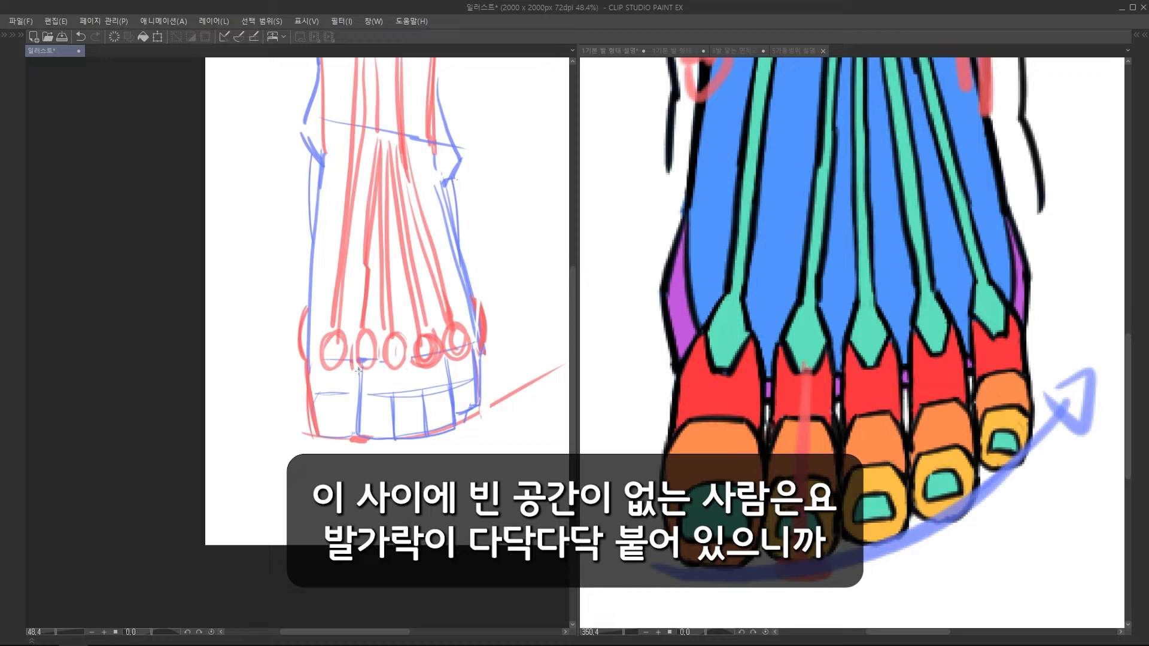
scroll(257, 432, up, 2)
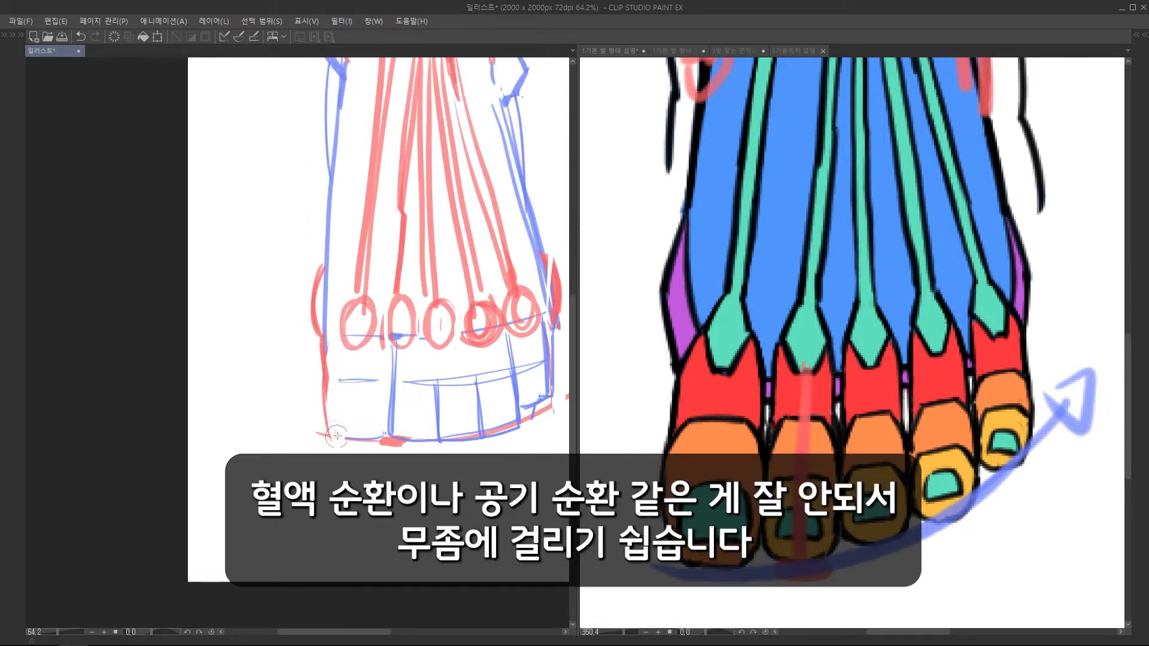
mouse_move(394, 358)
mouse_down()
mouse_move(389, 367)
mouse_move(424, 396)
mouse_move(383, 446)
mouse_up()
key(ctrl+z)
key(ctrl+z)
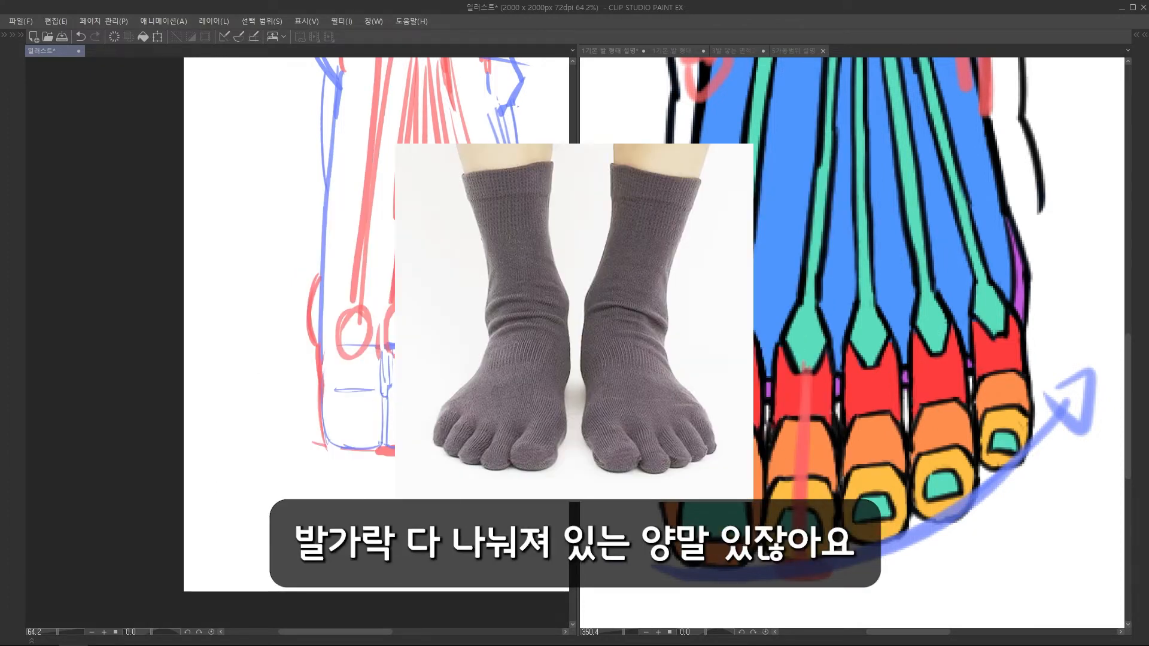
drag(399, 328, 373, 395)
- Reposition the middle knuckle circles with lasso selections and transform the tendon lines above to meet them
drag(462, 370, 428, 383)
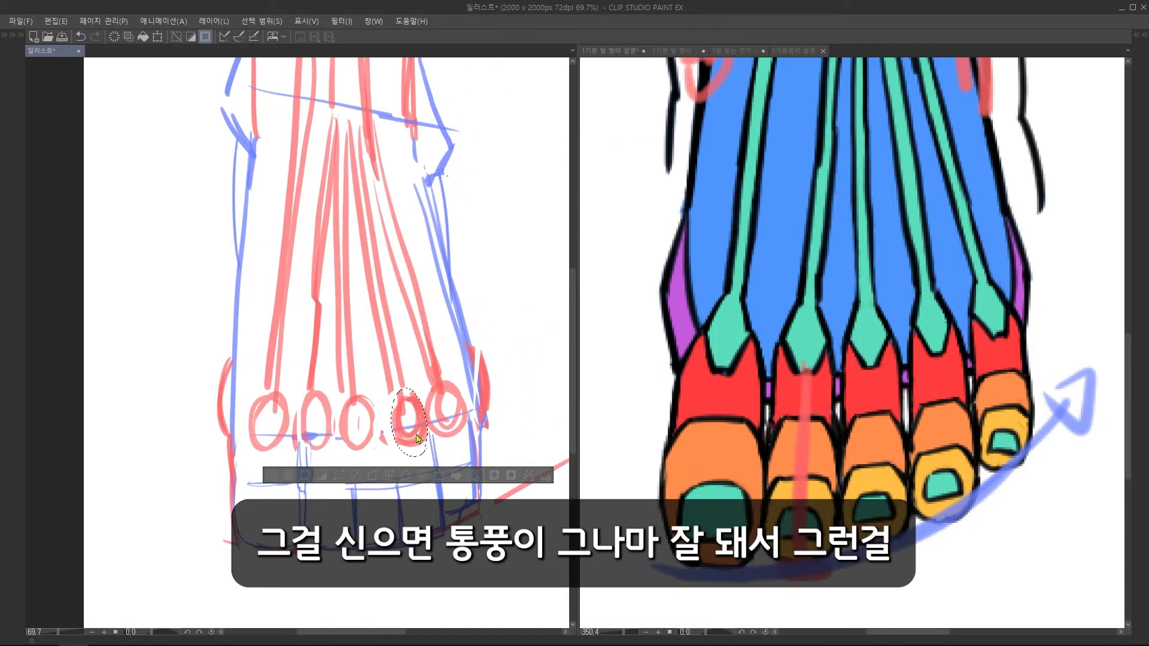
key(ctrl+d)
drag(391, 432, 424, 449)
key(ctrl+d)
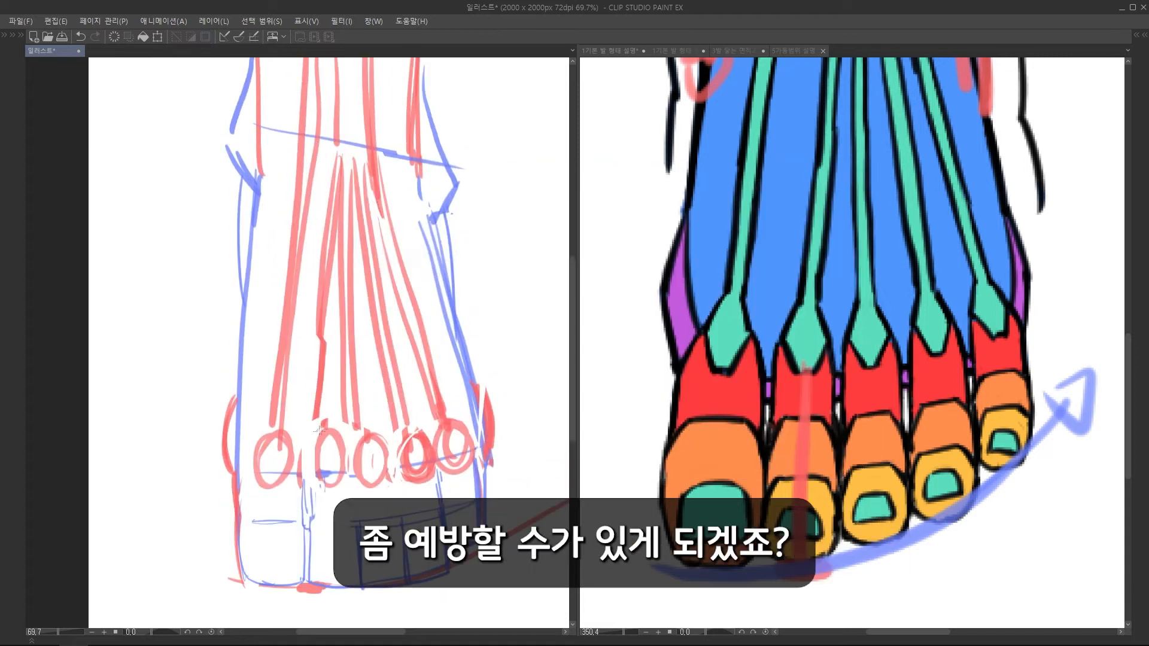
mouse_move(320, 429)
mouse_down()
mouse_move(458, 413)
mouse_move(392, 171)
mouse_move(314, 387)
mouse_move(320, 429)
mouse_up()
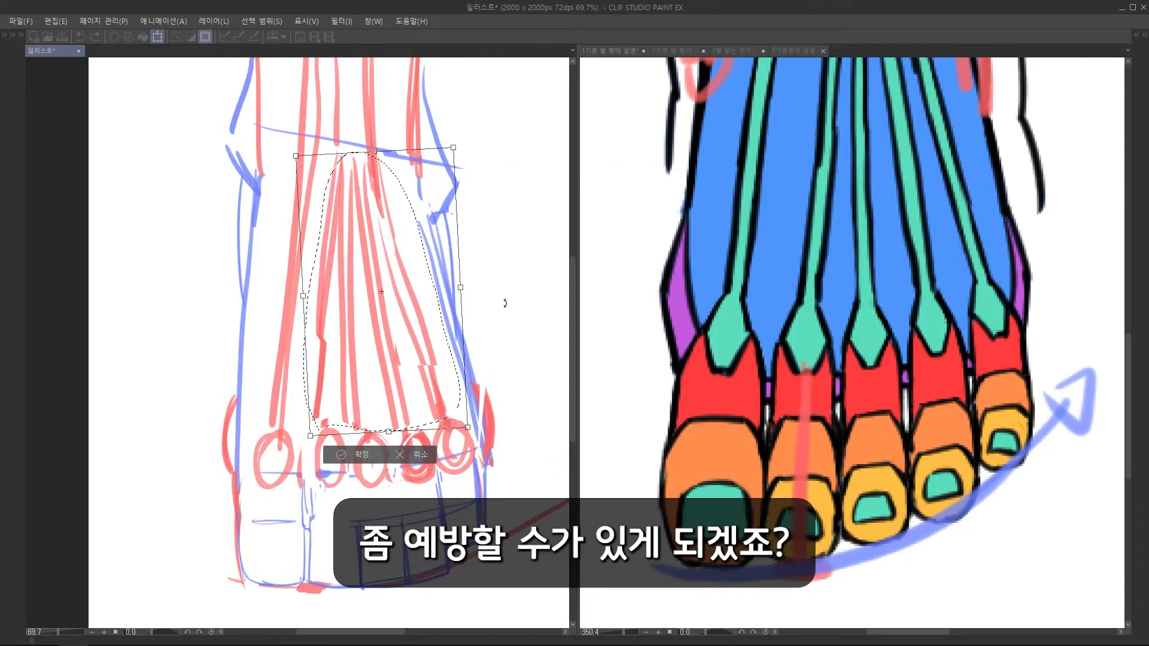
key(ctrl+t)
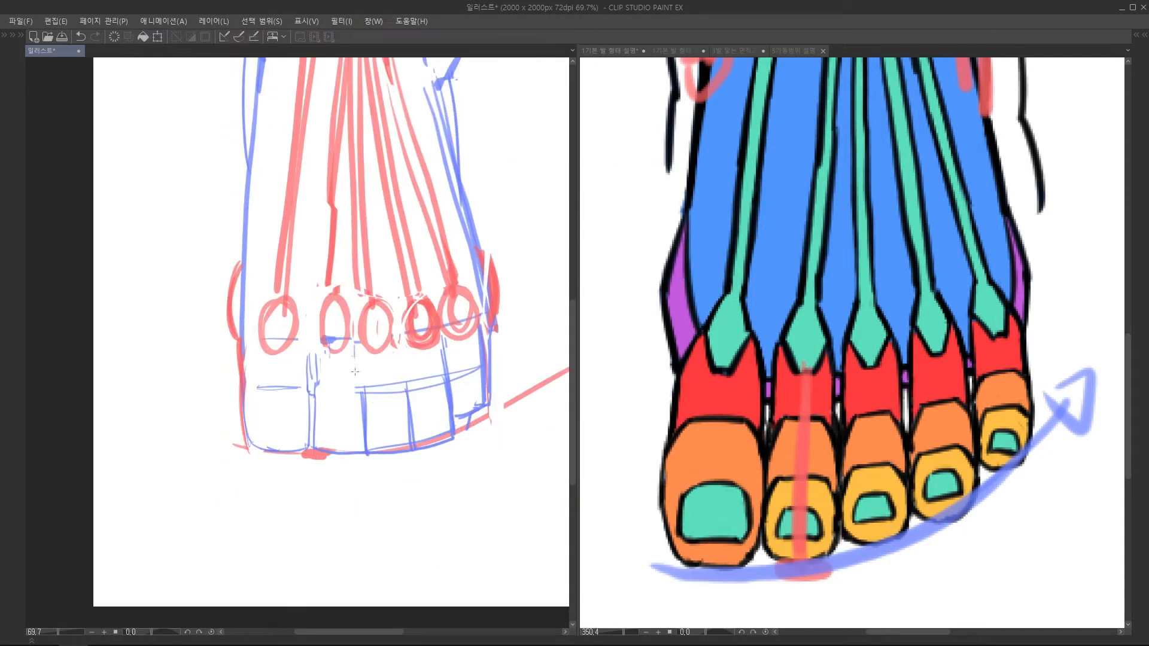
- Draw blue gap lines between the smaller toes, round the tips of the third to fifth toes, and adjust the fourth toe's tip
drag(359, 344, 358, 390)
drag(402, 339, 404, 388)
drag(446, 330, 449, 378)
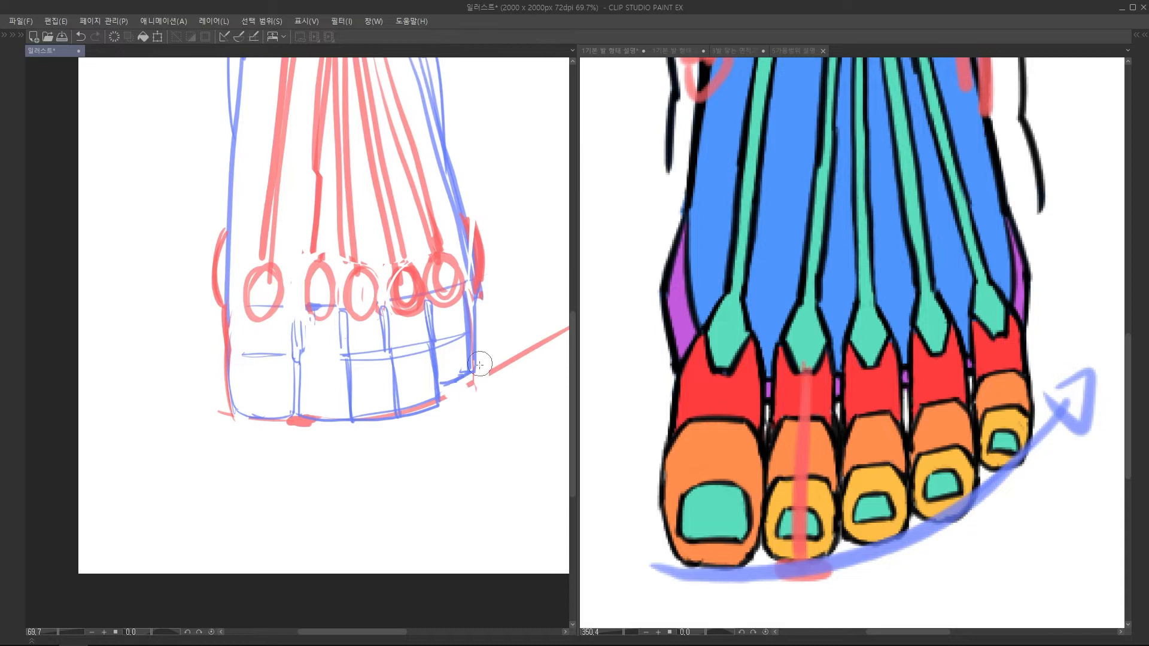
mouse_move(480, 365)
mouse_down()
mouse_move(438, 378)
mouse_move(441, 401)
mouse_move(427, 393)
mouse_move(356, 410)
mouse_up()
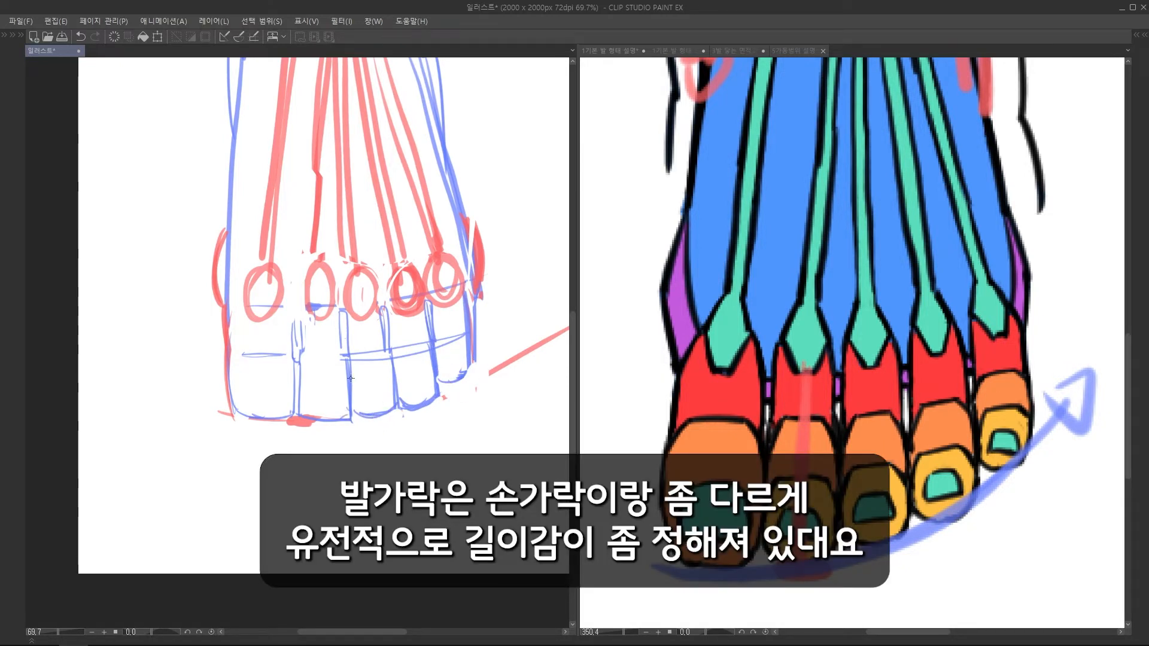
drag(419, 374, 422, 375)
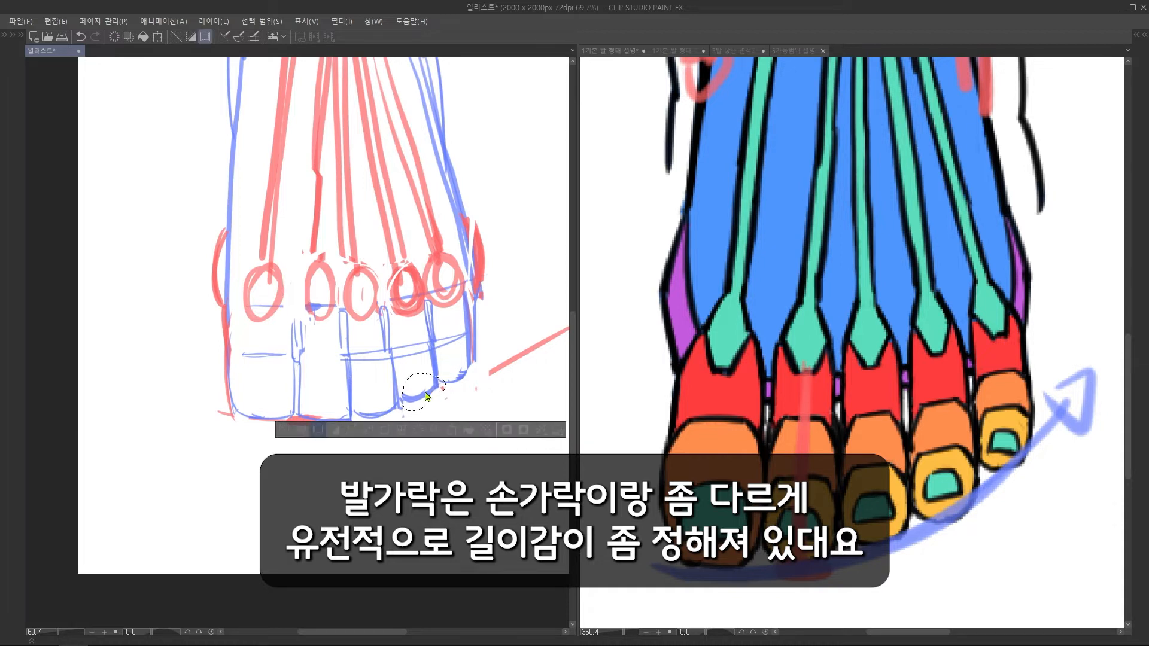
key(ctrl+d)
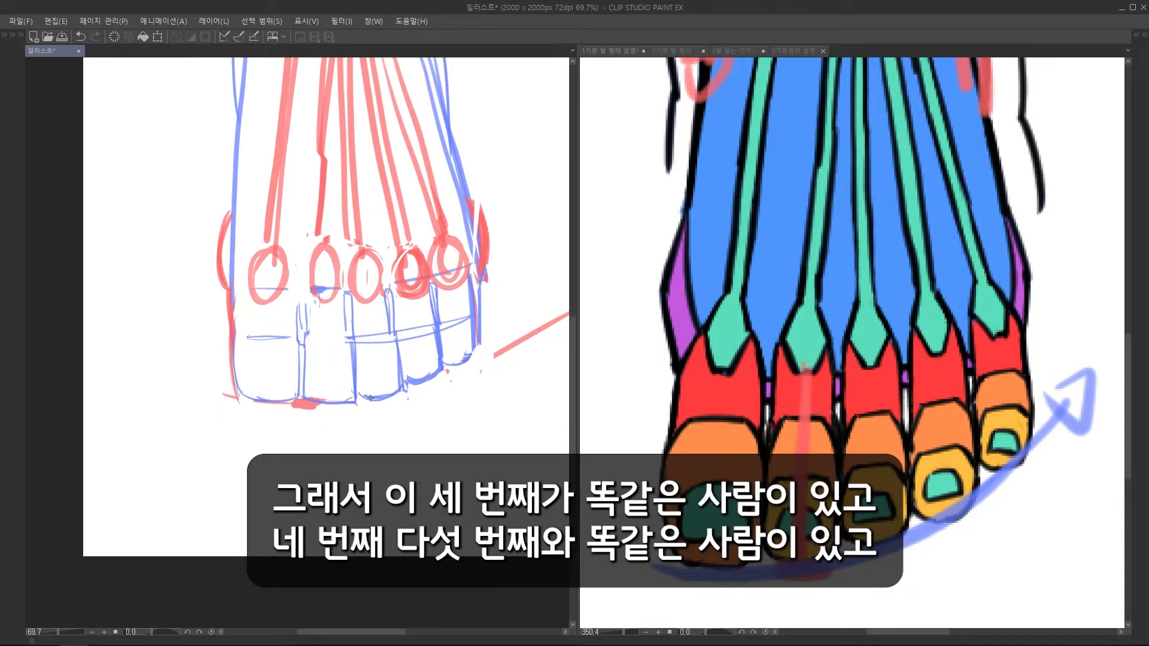
- Draw red stepped lines at the toe tips to illustrate differing toe lengths, undoing the trial lines across the first toes
mouse_move(370, 399)
mouse_down()
mouse_move(443, 357)
mouse_move(441, 388)
mouse_move(365, 395)
mouse_up()
mouse_move(429, 371)
mouse_down()
mouse_move(471, 366)
mouse_move(476, 351)
mouse_move(479, 360)
mouse_move(404, 380)
mouse_up()
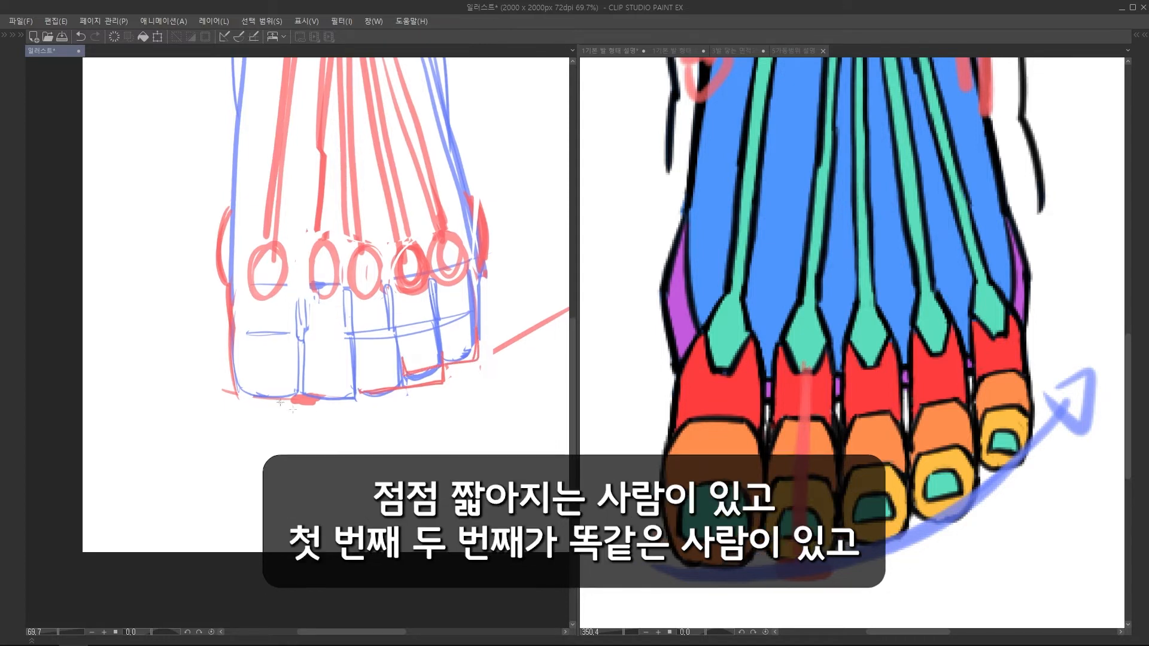
drag(279, 402, 443, 385)
key(ctrl+z)
drag(239, 395, 353, 394)
key(ctrl+z)
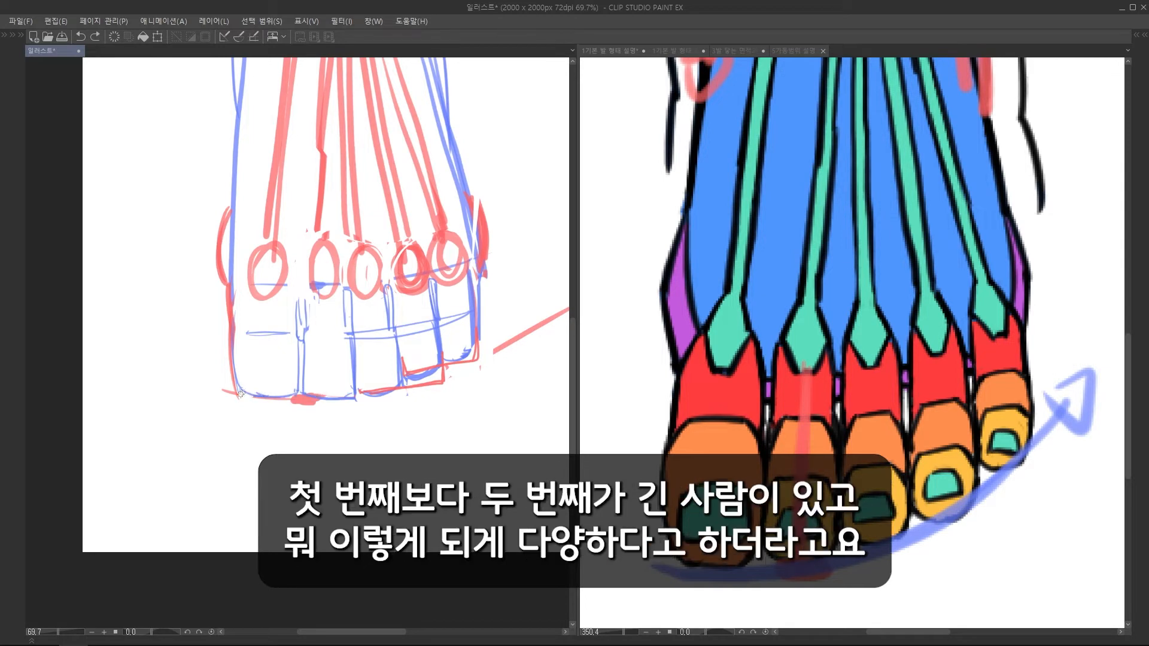
mouse_move(239, 395)
mouse_down()
mouse_move(346, 411)
mouse_move(355, 396)
mouse_move(320, 388)
mouse_up()
key(ctrl+z)
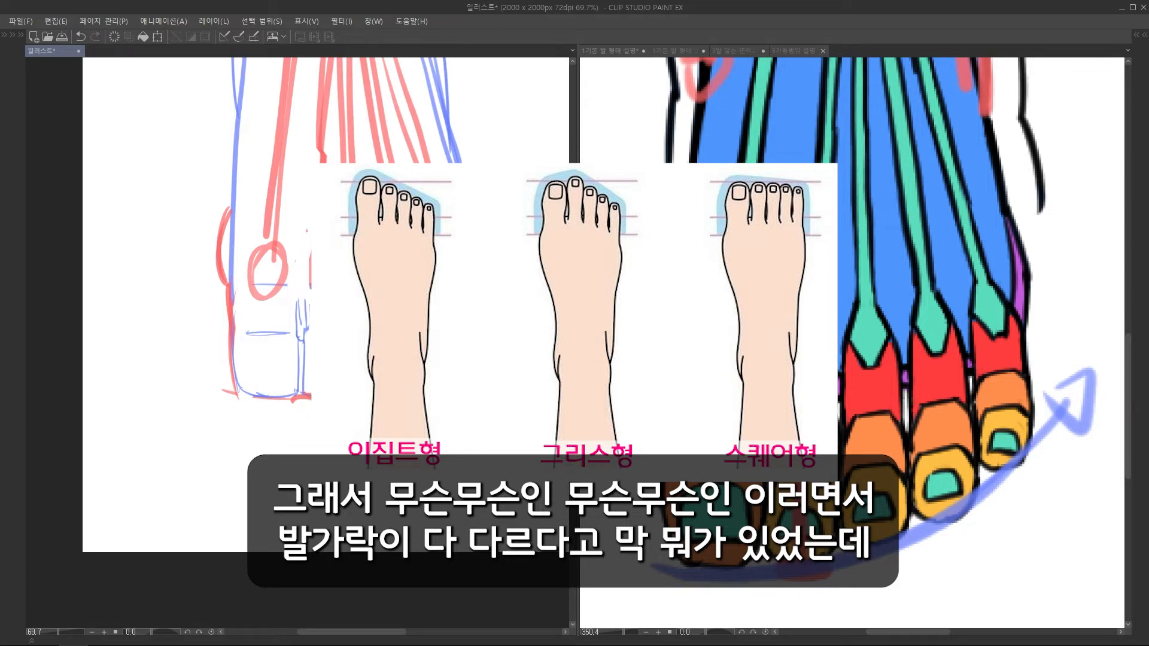
drag(302, 264, 301, 315)
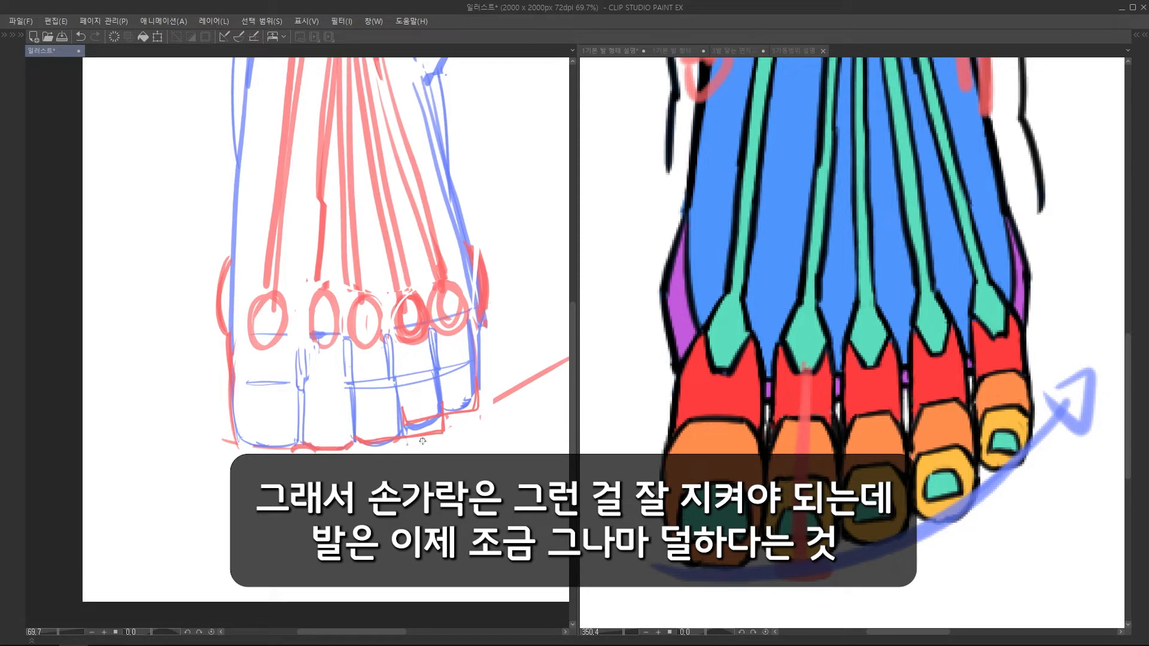
- Erase the red length marks around the fourth toe's tip and the stray diagonal toe-arch line beyond the little toe
key(e)
drag(409, 440, 446, 429)
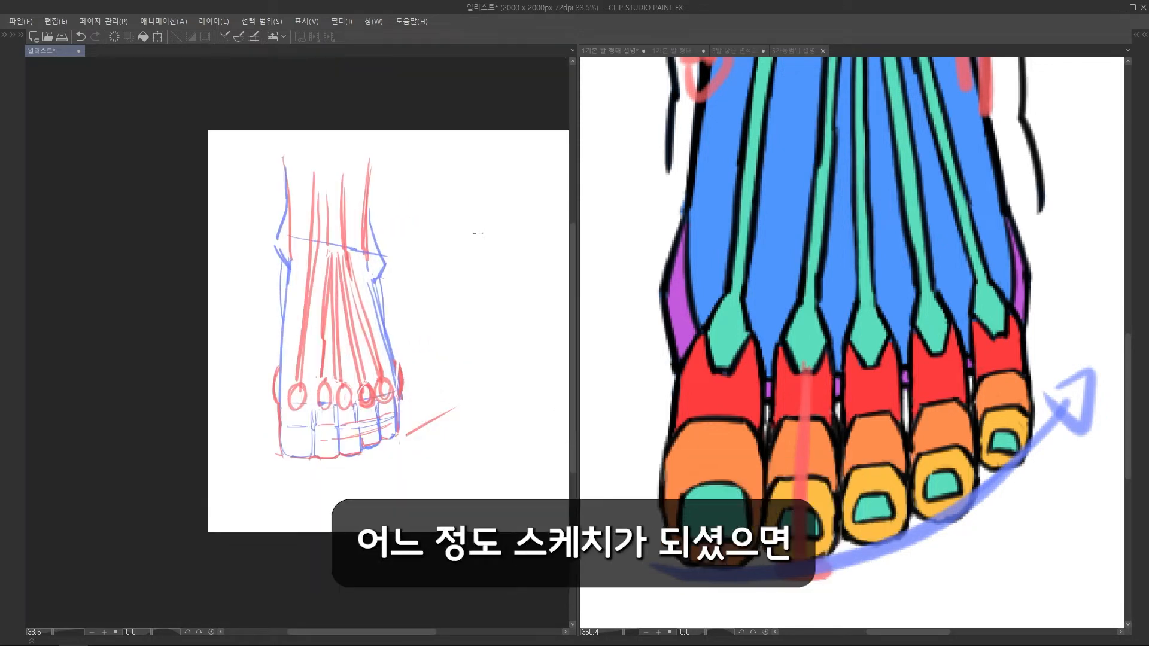
drag(407, 437, 421, 433)
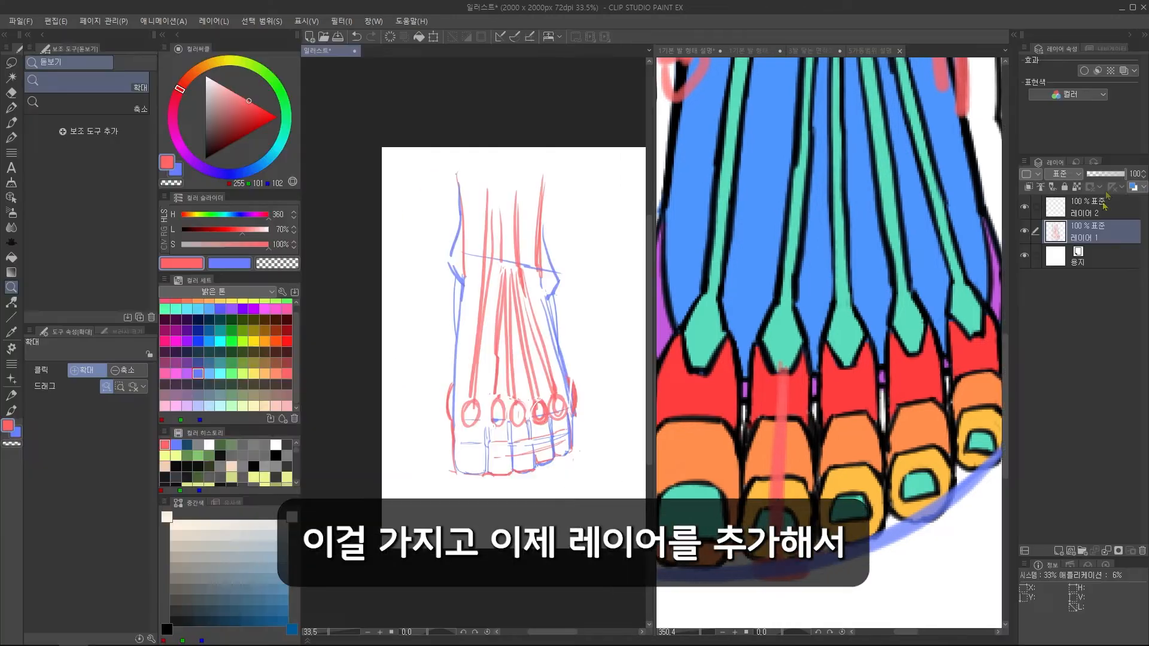
- Lower the opacity of the sketch layer 레이어 1 and make 레이어 2 the active layer
click(1099, 173)
click(1096, 206)
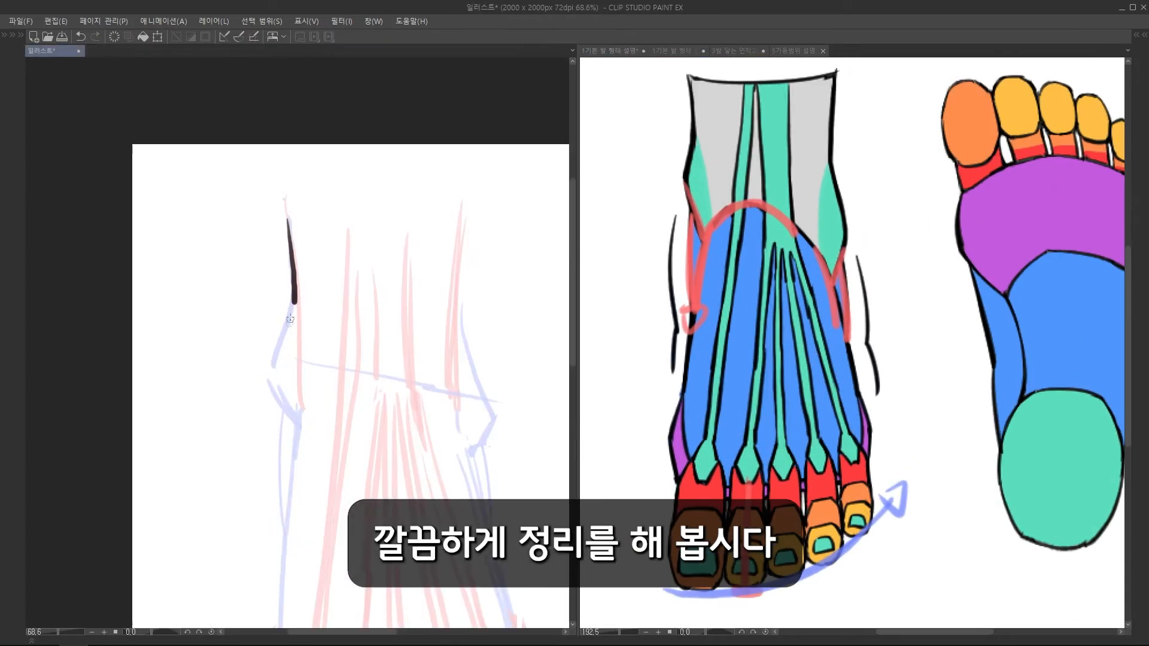
- Ink both sides of the ankle with their bone bulges in black, and join them with an arched line over the instep
mouse_move(294, 303)
mouse_down()
mouse_move(273, 370)
mouse_move(296, 419)
mouse_up()
mouse_move(482, 254)
mouse_down()
mouse_move(460, 234)
mouse_move(441, 316)
mouse_move(450, 293)
mouse_move(459, 302)
mouse_up()
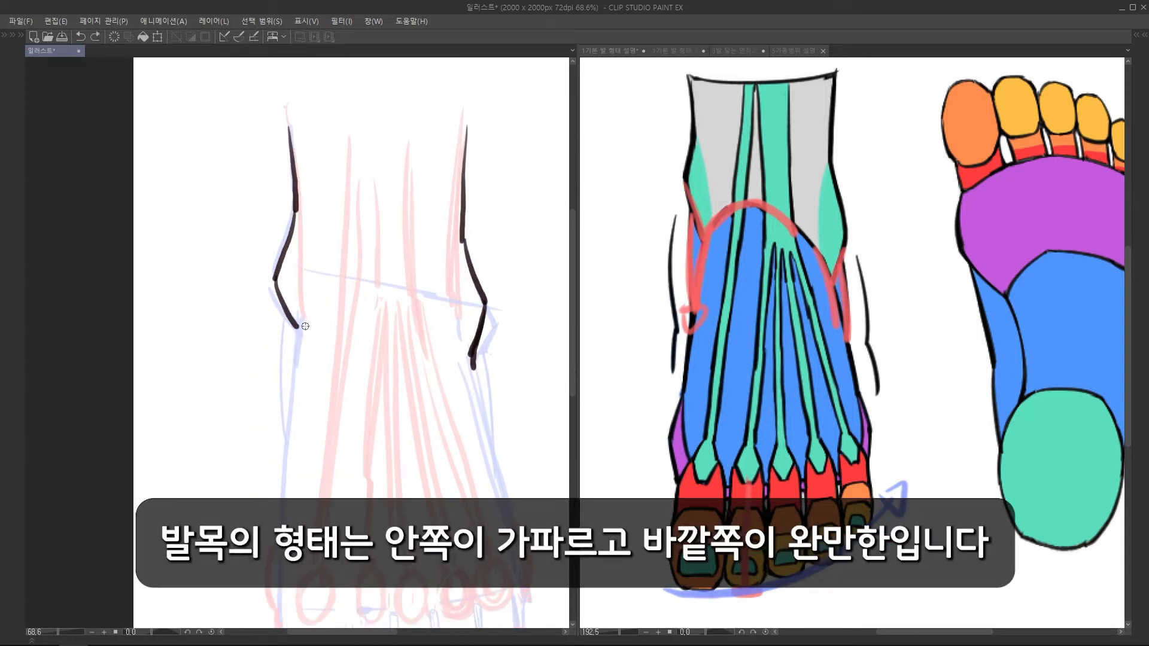
mouse_move(305, 325)
mouse_down()
mouse_move(367, 297)
mouse_move(467, 359)
mouse_up()
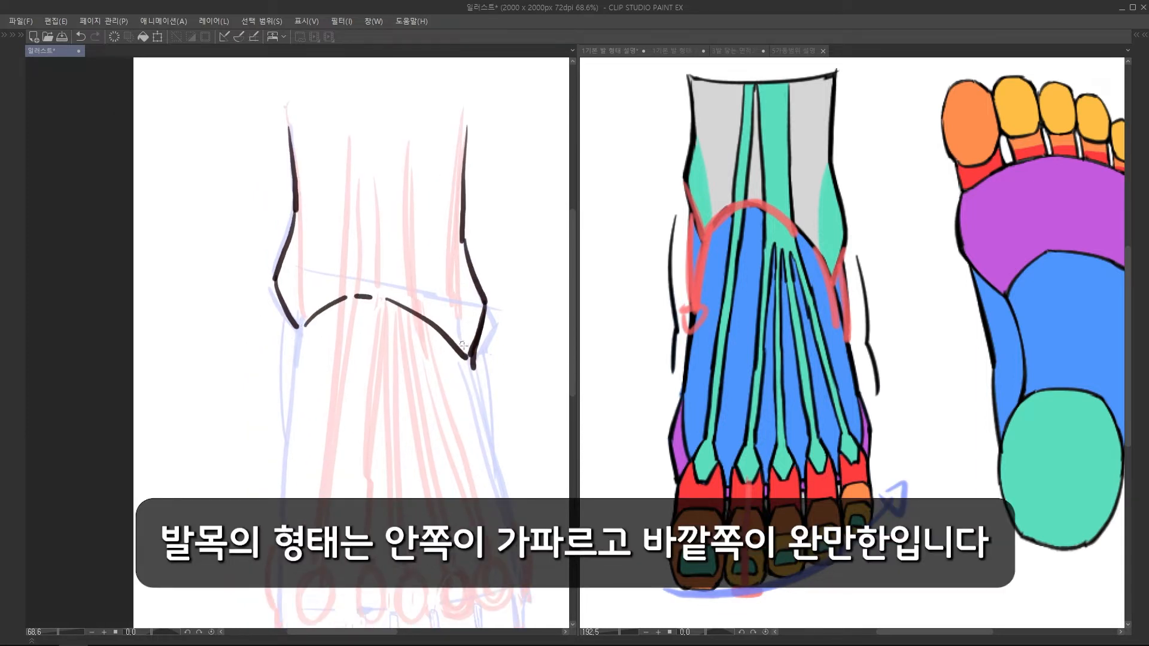
scroll(440, 272, down, 2)
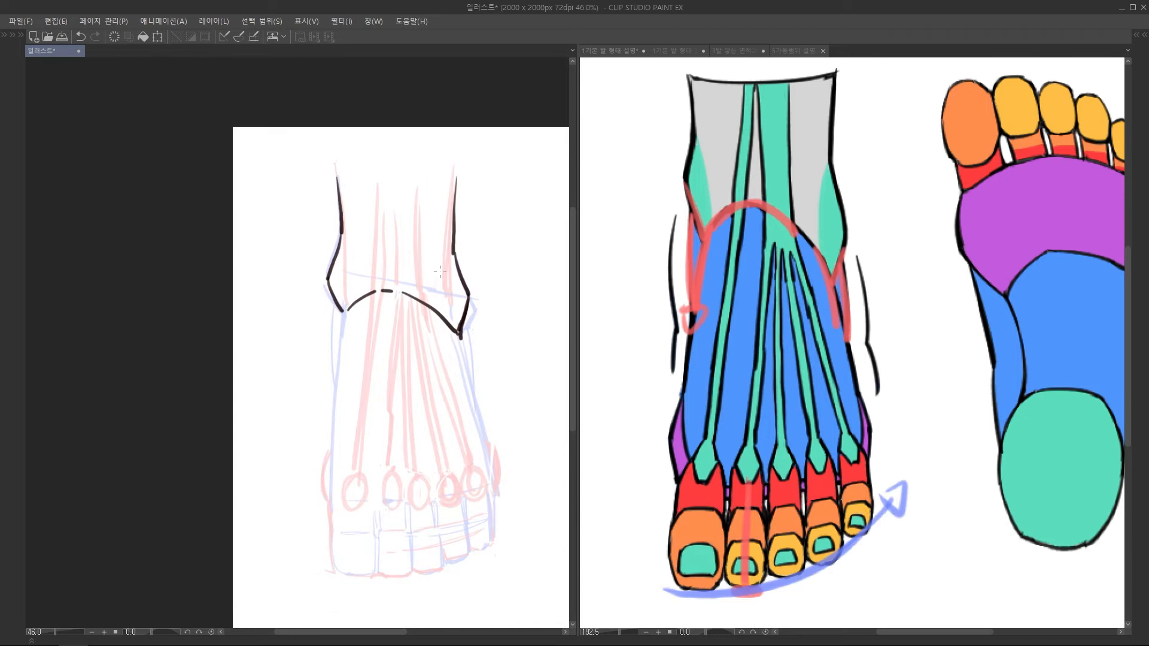
- Ink the inner edge of the foot from the ankle bone to the big toe joint, including its bulge, and clean the line
scroll(377, 419, up, 2)
drag(353, 255, 336, 428)
mouse_move(336, 428)
mouse_down()
mouse_move(308, 345)
mouse_move(281, 323)
mouse_move(263, 363)
mouse_move(277, 395)
mouse_up()
key(e)
drag(275, 316, 278, 402)
drag(359, 300, 341, 346)
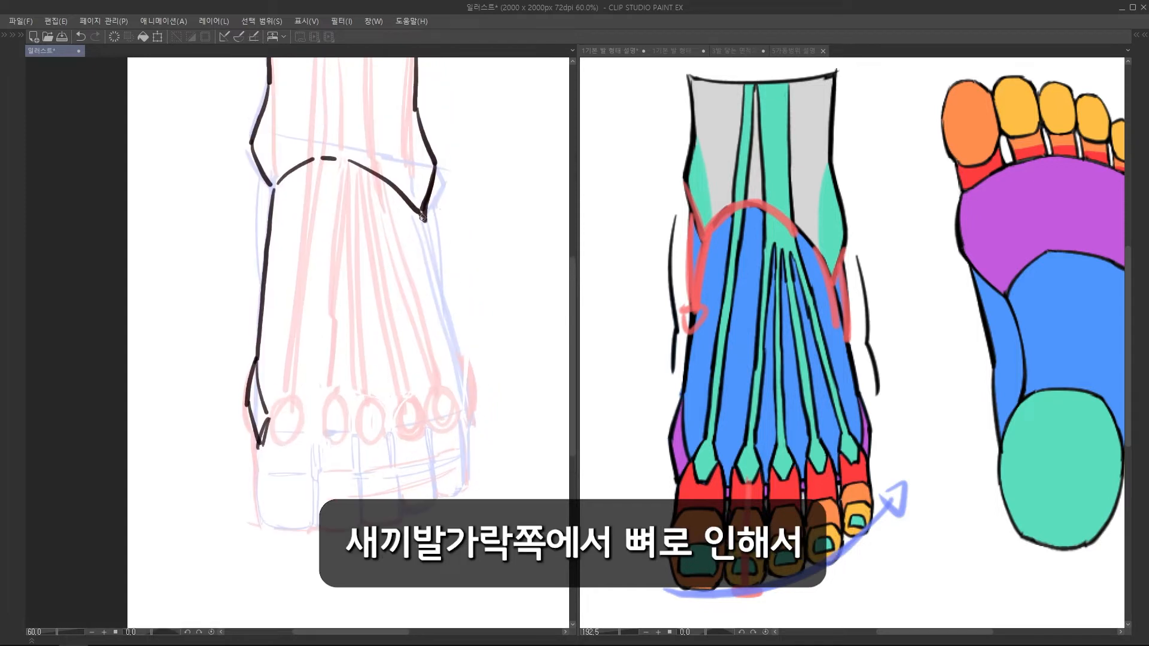
- Ink the outer edge of the foot from the ankle bone down to the bulge at the little toe joint
key(ctrl+z)
mouse_move(422, 219)
mouse_down()
mouse_move(454, 372)
mouse_move(438, 345)
mouse_move(453, 370)
mouse_move(461, 364)
mouse_move(458, 393)
mouse_up()
drag(452, 370, 458, 394)
scroll(452, 478, down, 3)
scroll(323, 326, up, 2)
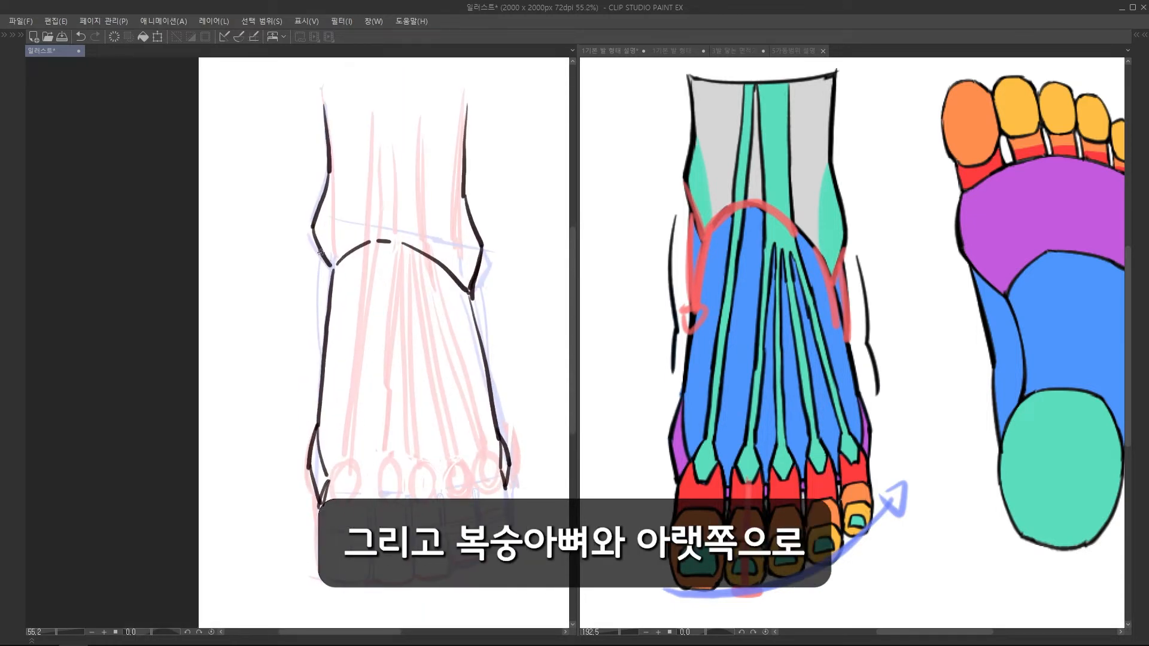
- Ink a curved heel bulge line below the ankle bone on both the inner and outer side of the foot
drag(320, 252, 323, 361)
drag(478, 277, 486, 364)
key(ctrl+z)
drag(480, 285, 485, 365)
scroll(500, 343, down, 2)
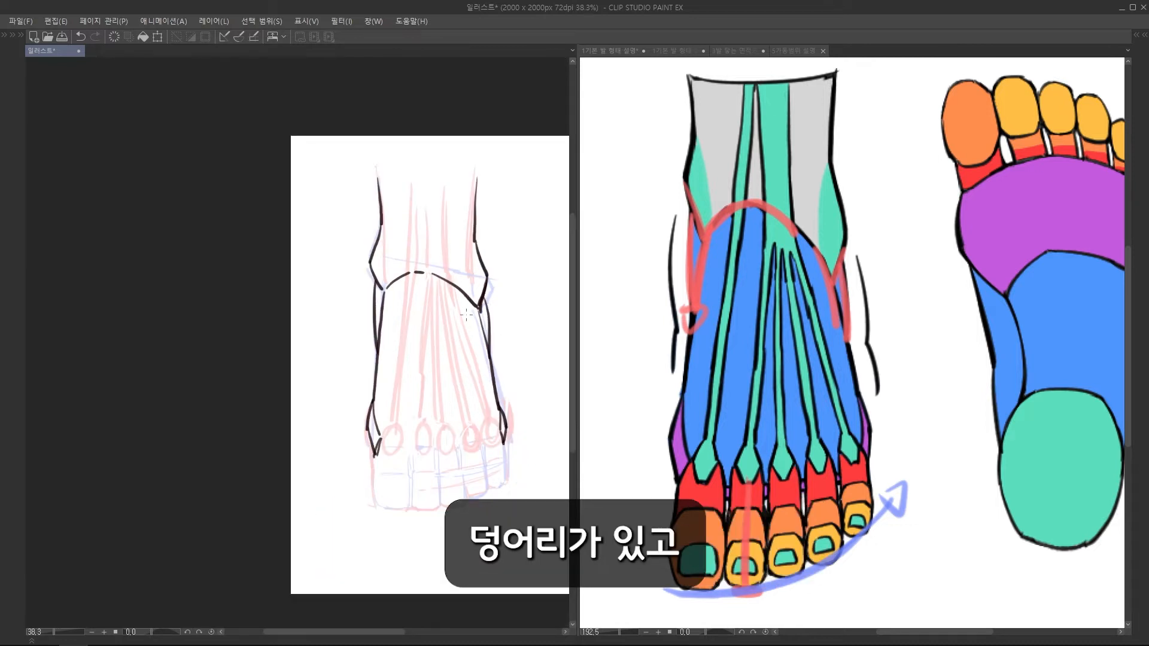
- Ink the big toe over the sketch with its pointed knuckle, base segment and rounded tip outline
drag(467, 315, 447, 207)
drag(471, 275, 497, 275)
drag(335, 371, 326, 353)
mouse_move(298, 344)
mouse_down()
mouse_move(307, 367)
mouse_move(318, 353)
mouse_move(310, 374)
mouse_up()
key(ctrl+z)
mouse_move(303, 342)
mouse_down()
mouse_move(314, 321)
mouse_move(324, 372)
mouse_up()
drag(315, 372, 348, 388)
mouse_move(326, 371)
mouse_down()
mouse_move(332, 331)
mouse_move(292, 393)
mouse_up()
drag(308, 366, 352, 374)
mouse_move(352, 383)
mouse_down()
mouse_move(350, 339)
mouse_move(352, 388)
mouse_up()
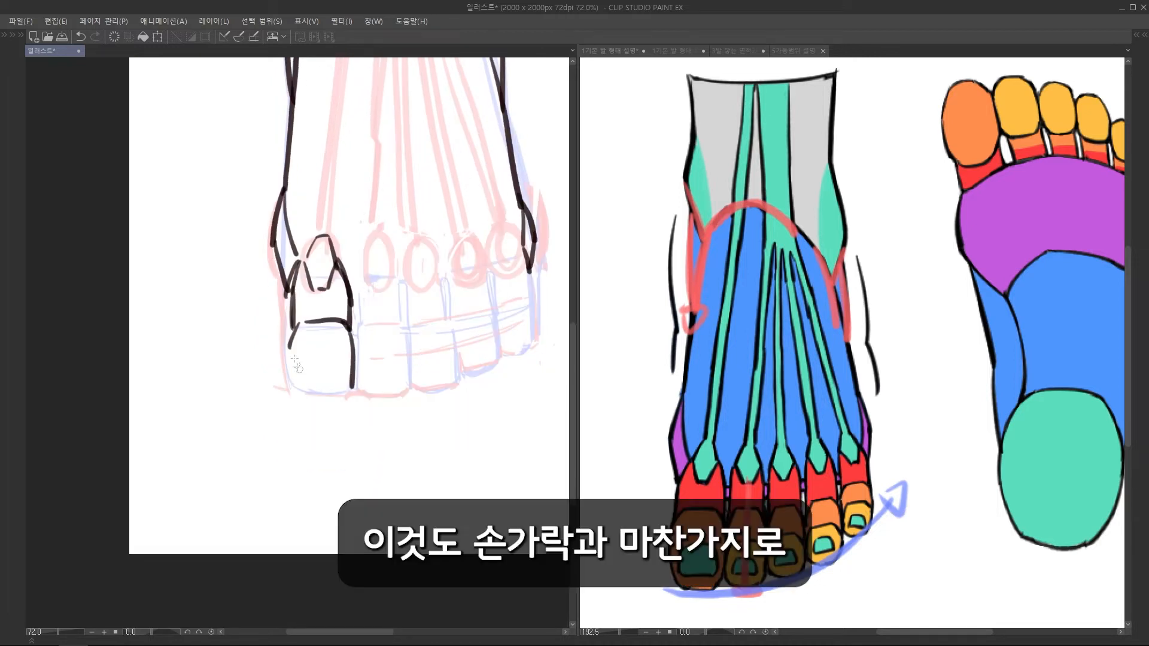
drag(290, 339, 299, 386)
scroll(330, 389, down, 3)
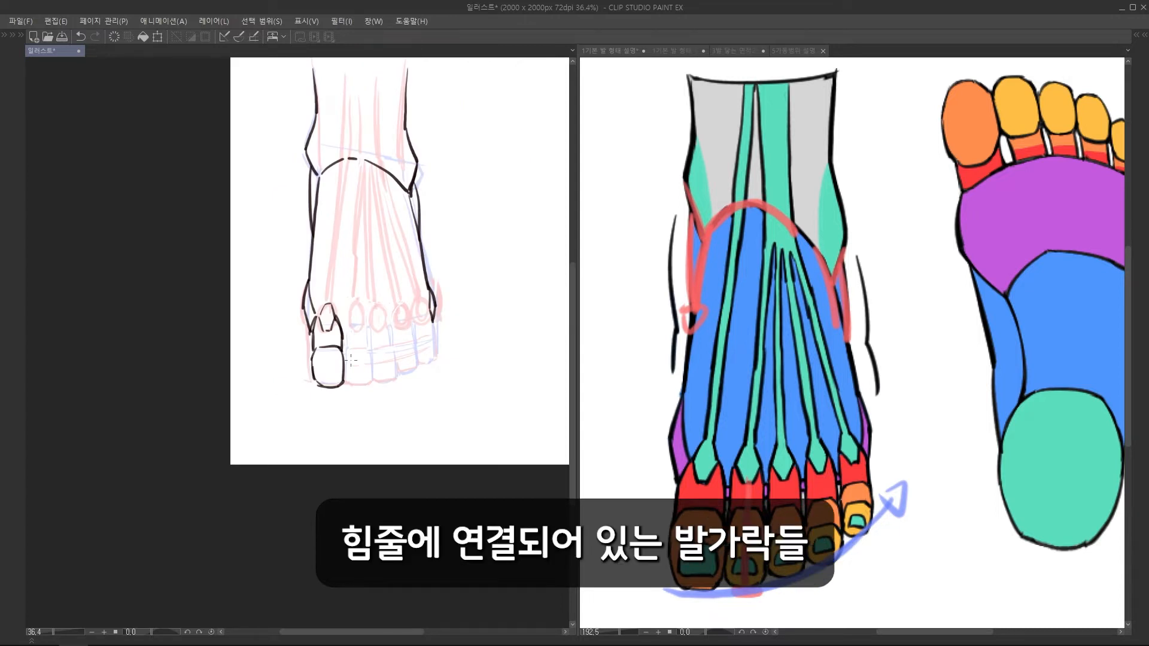
- Ink a wide, flat toenail on the big toe and clean up its edge with the eraser
scroll(324, 368, up, 3)
mouse_move(324, 371)
mouse_down()
mouse_move(329, 400)
mouse_move(356, 390)
mouse_up()
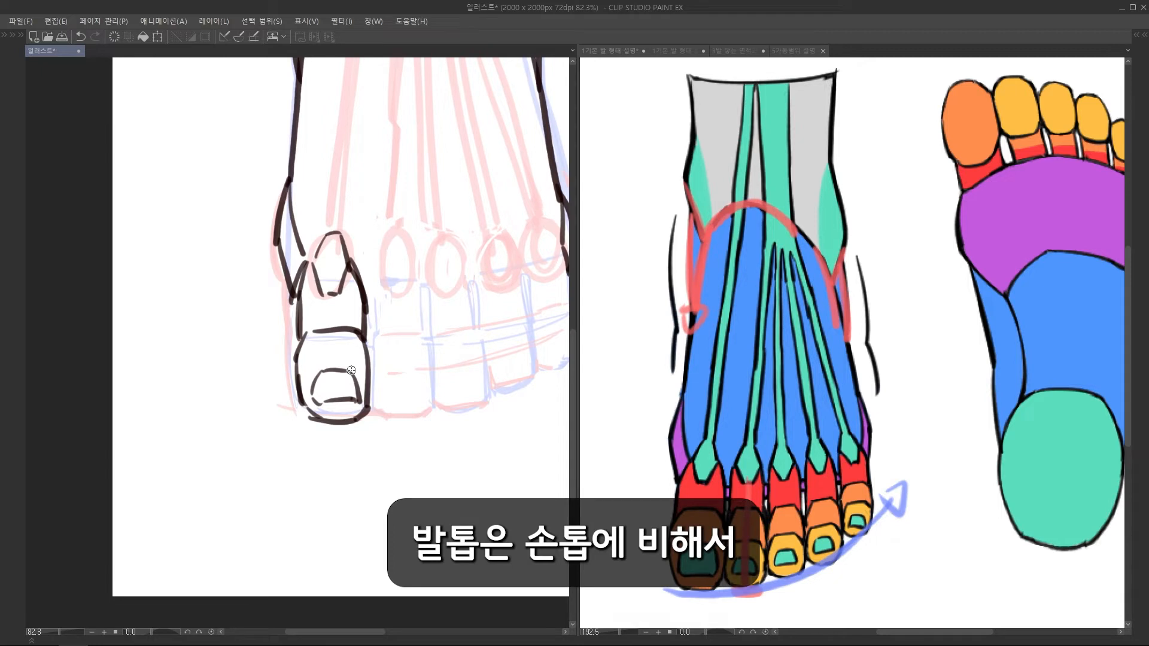
scroll(321, 427, up, 2)
key(e)
drag(339, 386, 367, 394)
key(p)
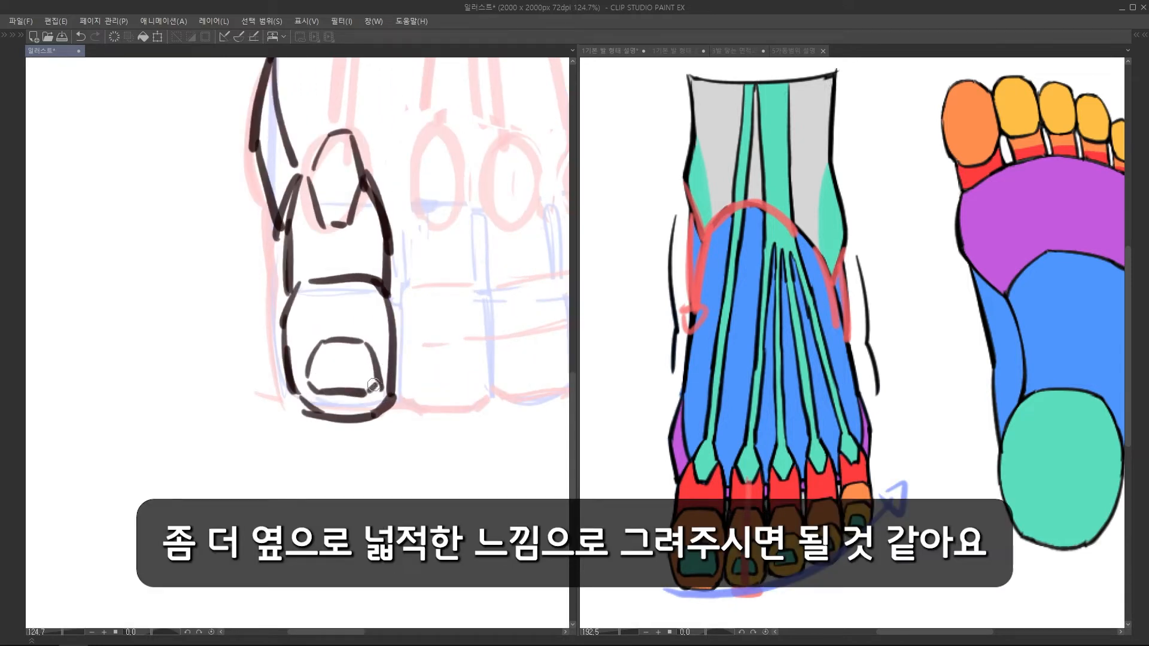
scroll(335, 371, down, 2)
- Ink the second toe with its knuckle, narrow base segment, rounded tip and small toenail
mouse_move(335, 331)
mouse_down()
mouse_move(349, 305)
mouse_move(363, 331)
mouse_up()
mouse_move(335, 332)
mouse_down()
mouse_move(325, 358)
mouse_move(352, 332)
mouse_up()
drag(334, 334, 335, 374)
mouse_move(377, 335)
mouse_down()
mouse_move(377, 370)
mouse_move(364, 350)
mouse_up()
mouse_move(341, 354)
mouse_down()
mouse_move(377, 344)
mouse_move(381, 360)
mouse_up()
key(ctrl+z)
drag(328, 322, 338, 323)
mouse_move(334, 372)
mouse_down()
mouse_move(338, 343)
mouse_move(346, 396)
mouse_move(380, 398)
mouse_up()
drag(385, 334, 386, 397)
drag(342, 364, 390, 368)
mouse_move(356, 374)
mouse_down()
mouse_move(352, 386)
mouse_move(376, 383)
mouse_up()
drag(354, 385, 375, 386)
- Ink the third toe's pointed knuckle and the side lines and joint line of its base segment
scroll(321, 375, up, 1)
mouse_move(360, 337)
mouse_down()
mouse_move(327, 395)
mouse_move(340, 366)
mouse_up()
key(ctrl+z)
drag(341, 366, 352, 393)
mouse_move(358, 339)
mouse_down()
mouse_move(362, 392)
mouse_move(359, 346)
mouse_up()
drag(330, 354, 339, 392)
drag(339, 390, 382, 384)
drag(368, 317, 383, 383)
drag(376, 337, 386, 336)
- Ink the pointed knuckles and base segments of the fourth and little toes
drag(410, 290, 397, 360)
drag(403, 319, 409, 363)
drag(440, 308, 449, 354)
mouse_move(428, 343)
mouse_down()
mouse_move(433, 320)
mouse_move(397, 388)
mouse_up()
drag(397, 385, 424, 378)
mouse_move(422, 314)
mouse_down()
mouse_move(431, 380)
mouse_move(477, 362)
mouse_up()
drag(471, 307, 485, 362)
- Ink the third toe's rounded tip and add its small toenail
mouse_move(344, 402)
mouse_down()
mouse_move(335, 333)
mouse_move(330, 368)
mouse_move(376, 387)
mouse_up()
scroll(392, 246, up, 2)
drag(366, 383, 365, 367)
mouse_move(316, 379)
mouse_down()
mouse_move(325, 366)
mouse_move(371, 374)
mouse_up()
mouse_move(318, 382)
mouse_down()
mouse_move(315, 418)
mouse_move(373, 423)
mouse_up()
drag(370, 378, 375, 422)
mouse_move(330, 393)
mouse_down()
mouse_move(337, 383)
mouse_move(362, 406)
mouse_up()
scroll(389, 362, down, 4)
scroll(388, 353, up, 3)
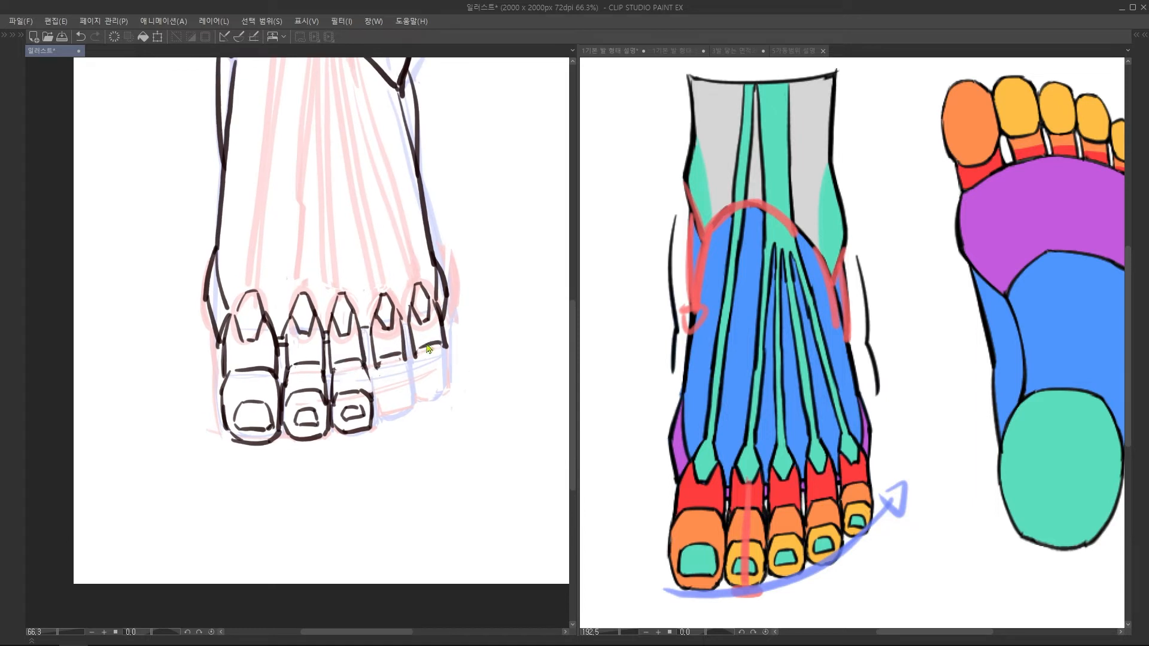
- Ink the rounded tip outlines of the fourth and little toes
drag(430, 350, 421, 325)
drag(432, 319, 434, 366)
mouse_move(407, 330)
mouse_down()
mouse_move(404, 360)
mouse_move(370, 370)
mouse_up()
mouse_move(403, 361)
mouse_down()
mouse_move(404, 381)
mouse_move(371, 389)
mouse_up()
drag(371, 390, 403, 380)
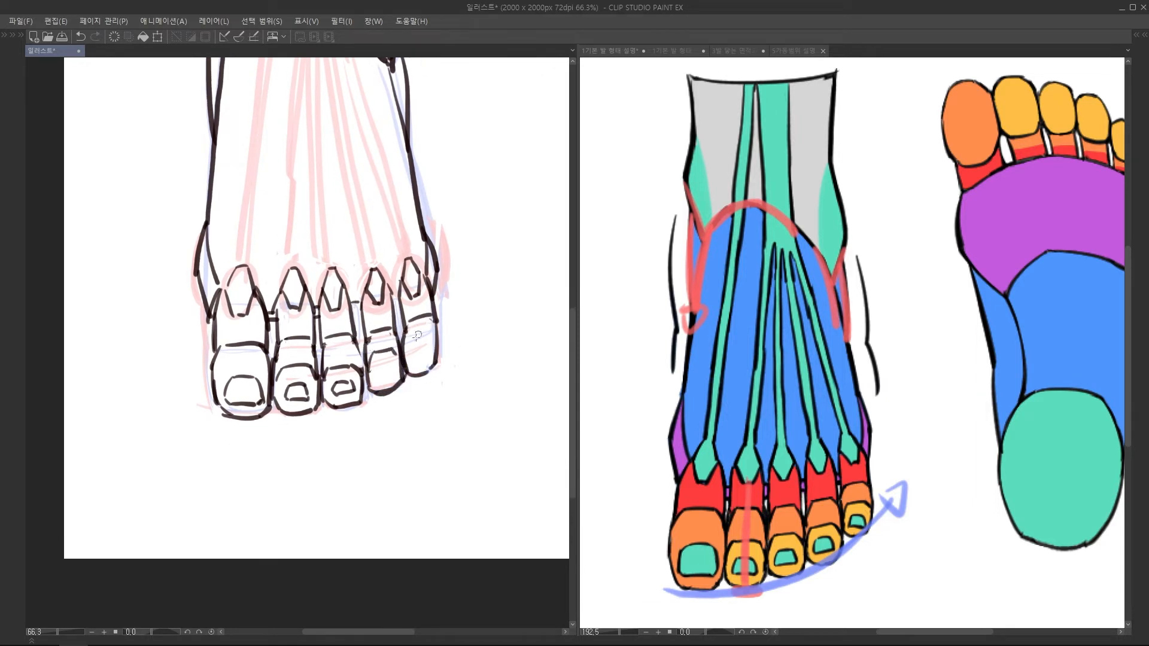
- Add small toenails to the fourth and little toes
drag(407, 340, 434, 340)
mouse_move(411, 362)
mouse_down()
mouse_move(423, 351)
mouse_move(429, 360)
mouse_up()
mouse_move(395, 371)
mouse_down()
mouse_move(377, 383)
mouse_move(397, 380)
mouse_move(397, 417)
mouse_move(432, 377)
mouse_move(451, 383)
mouse_up()
scroll(377, 383, up, 2)
scroll(383, 400, down, 4)
scroll(443, 354, up, 2)
- Select the inked toes, adjust their placement and shape with repeated transforms, and clear the selection
key(m)
key(ctrl+t)
key(Return)
key(ctrl+t)
mouse_move(398, 432)
mouse_down()
mouse_move(359, 440)
mouse_move(391, 426)
mouse_move(386, 354)
mouse_move(428, 436)
mouse_up()
key(Return)
key(ctrl+t)
mouse_move(464, 378)
mouse_down()
mouse_move(469, 388)
mouse_move(414, 382)
mouse_up()
key(Return)
key(ctrl+d)
- Ink the webbing between the toes and touch up the outer edge near the little toe
drag(349, 362, 355, 362)
drag(383, 358, 392, 392)
drag(417, 297, 434, 385)
scroll(419, 401, down, 2)
scroll(413, 340, up, 3)
drag(427, 375, 424, 400)
drag(446, 294, 453, 430)
- Ink short tapered tendon strokes rising from each of the five toe knuckles
drag(292, 501, 299, 262)
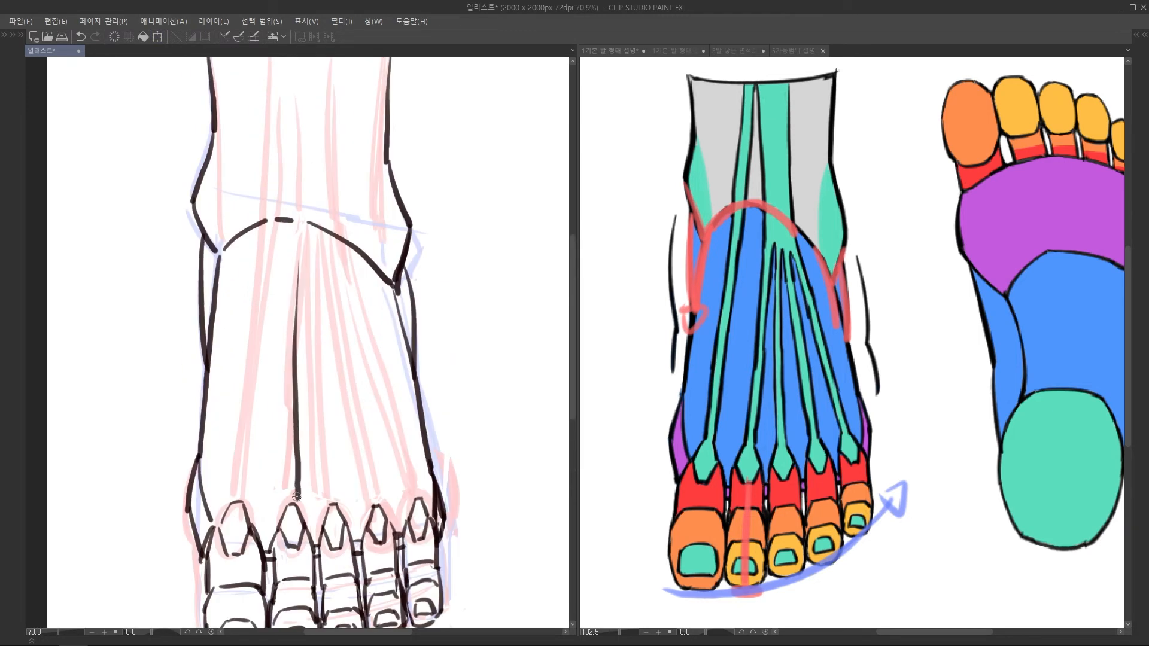
key(ctrl+z)
drag(323, 419, 315, 336)
drag(284, 422, 283, 382)
drag(325, 421, 317, 370)
drag(370, 422, 359, 385)
drag(409, 414, 398, 382)
key(ctrl+z)
key(ctrl+z)
drag(370, 427, 364, 405)
drag(411, 418, 402, 384)
drag(228, 419, 236, 367)
scroll(373, 367, down, 2)
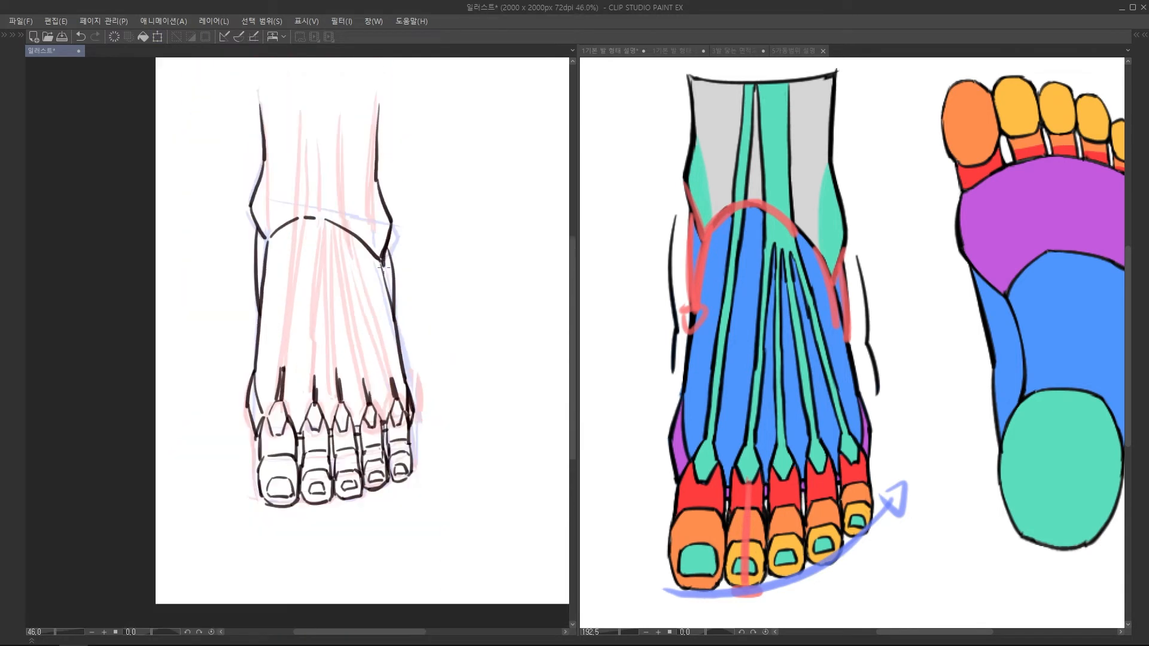
- Ink thin tendon lines fanning from the instep arch down to the toe knuckles
mouse_move(384, 267)
mouse_down()
mouse_move(318, 395)
mouse_move(319, 368)
mouse_up()
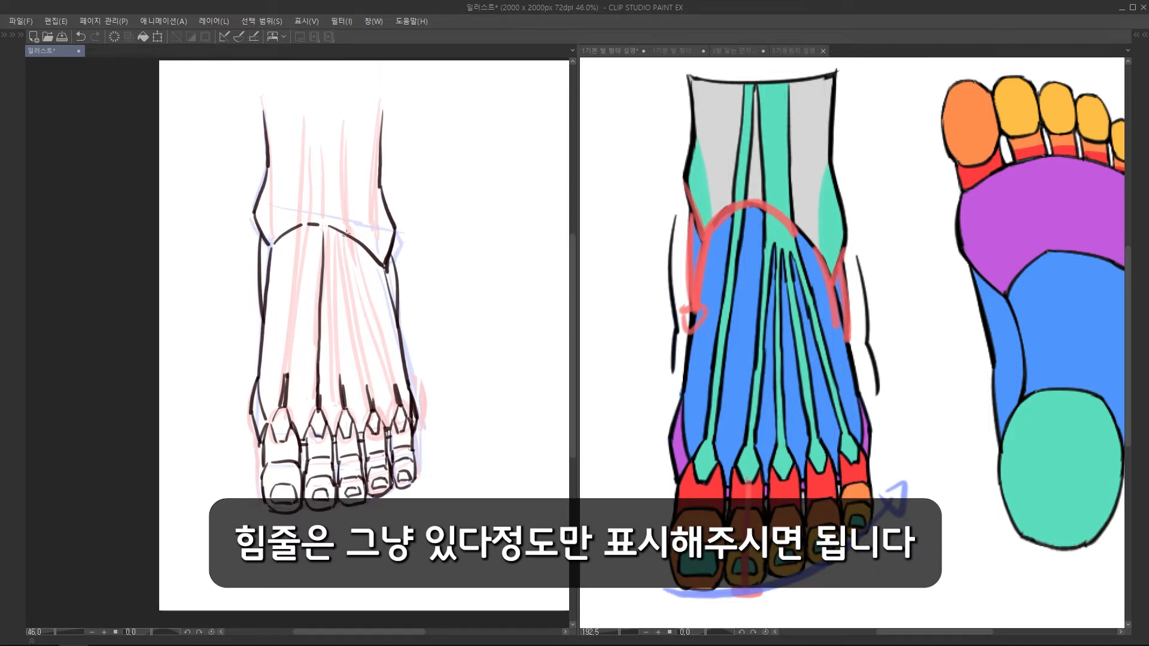
drag(326, 231, 345, 372)
drag(336, 253, 347, 378)
drag(341, 246, 372, 394)
drag(351, 249, 395, 389)
drag(304, 239, 295, 330)
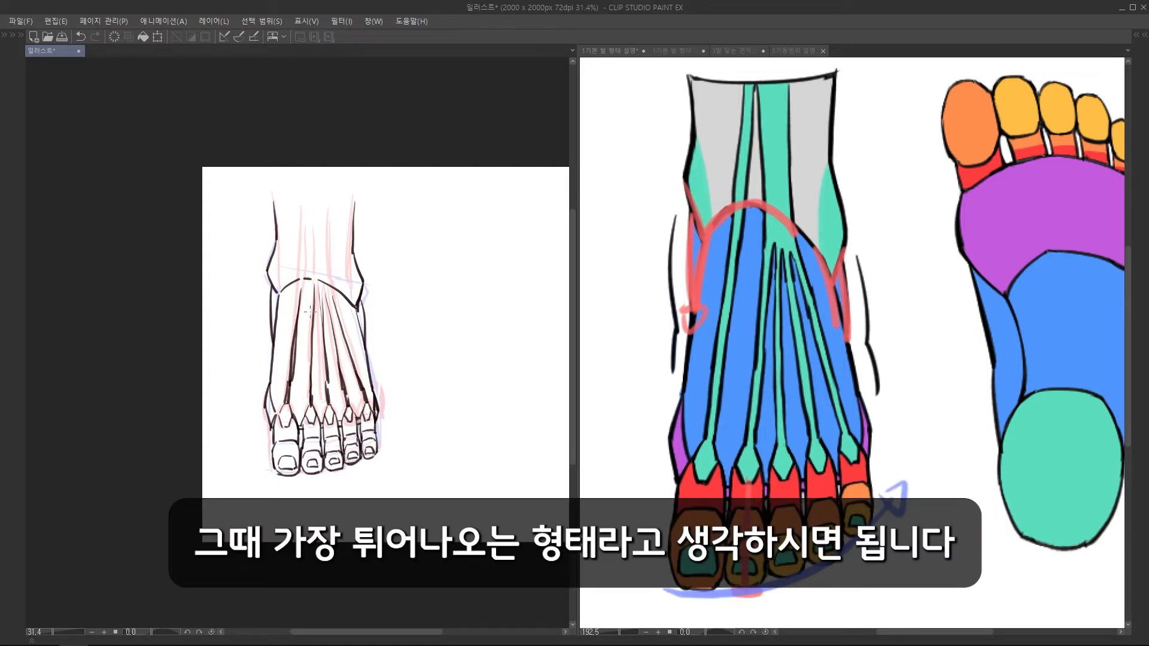
- Extend the canvas on its right side to 2485 × 2000 px to make room for a sole drawing
scroll(310, 311, down, 2)
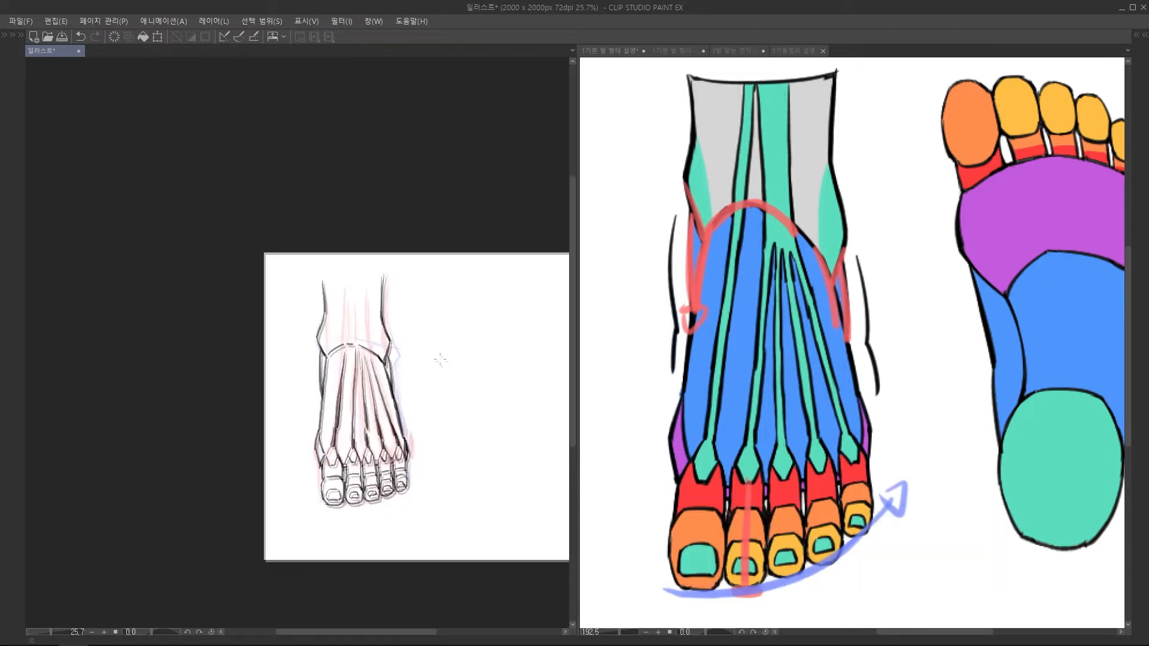
drag(439, 359, 377, 269)
scroll(380, 283, up, 3)
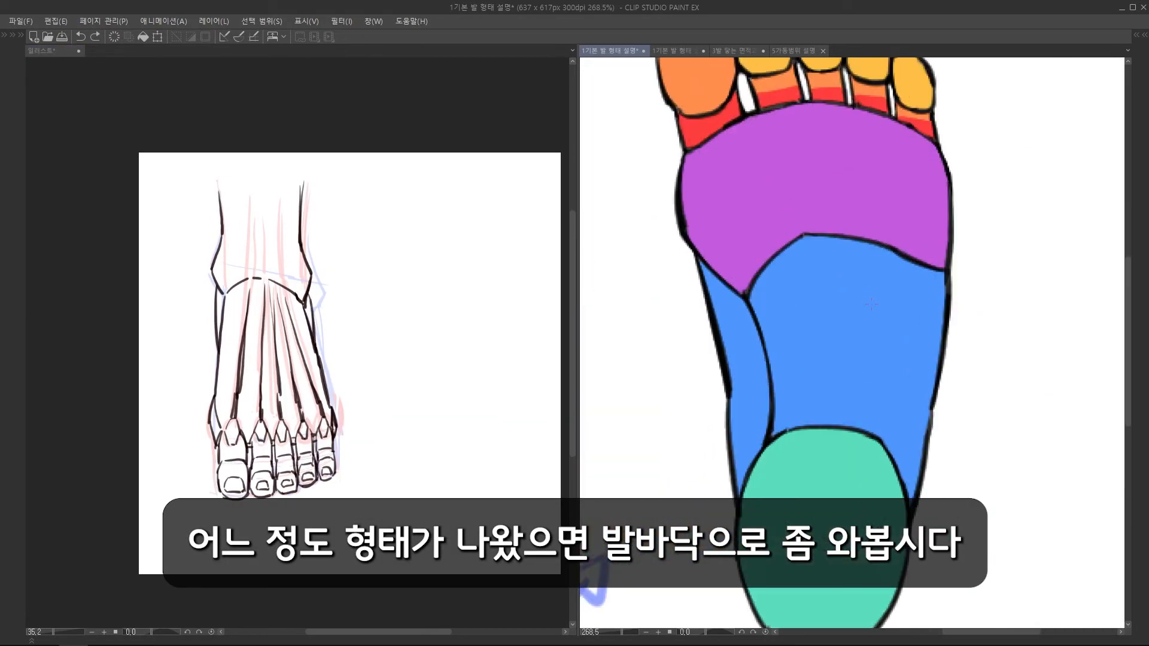
scroll(828, 449, down, 3)
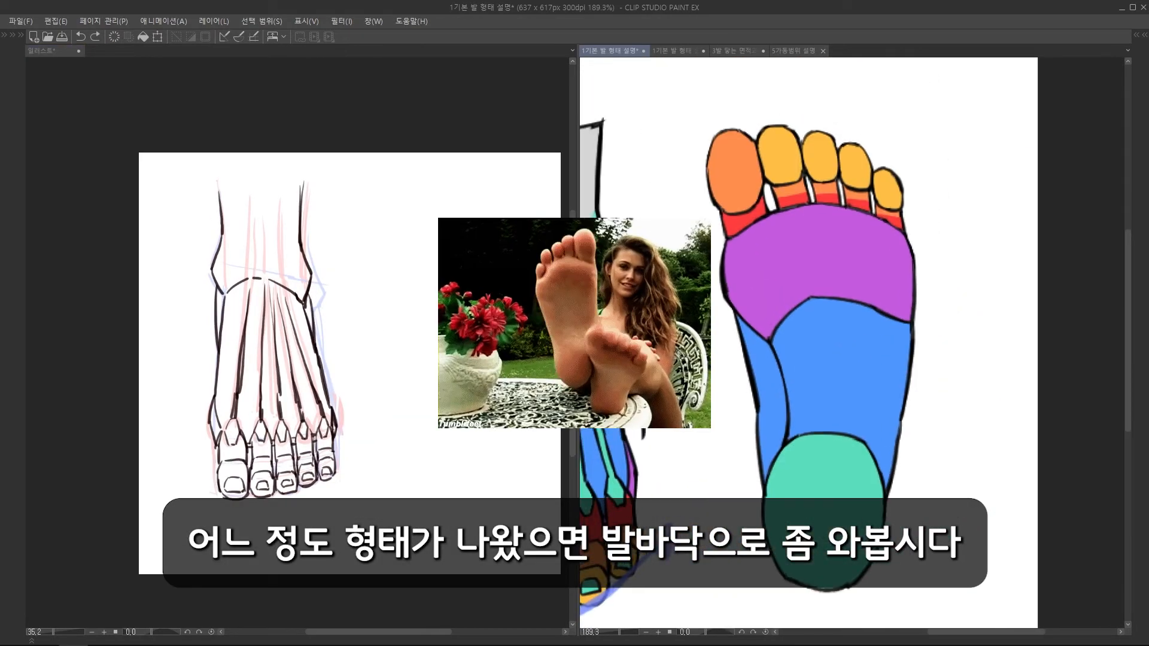
scroll(730, 407, up, 2)
scroll(850, 343, down, 1)
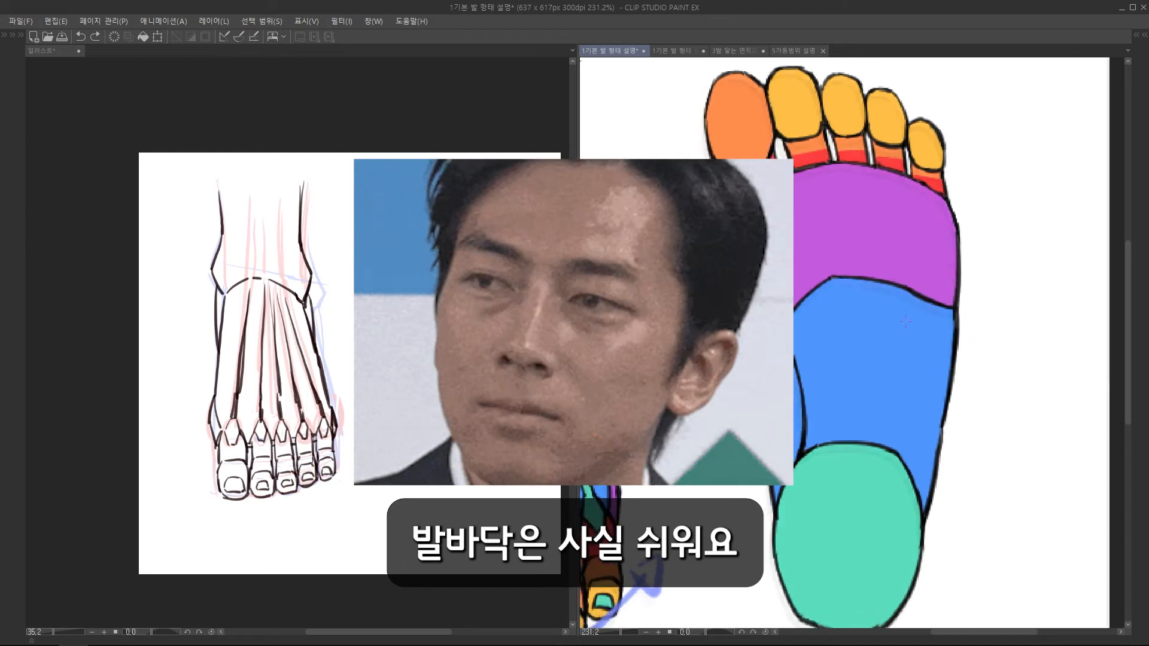
drag(385, 371, 280, 362)
scroll(277, 375, up, 1)
drag(359, 348, 331, 349)
key(ctrl+alt+c)
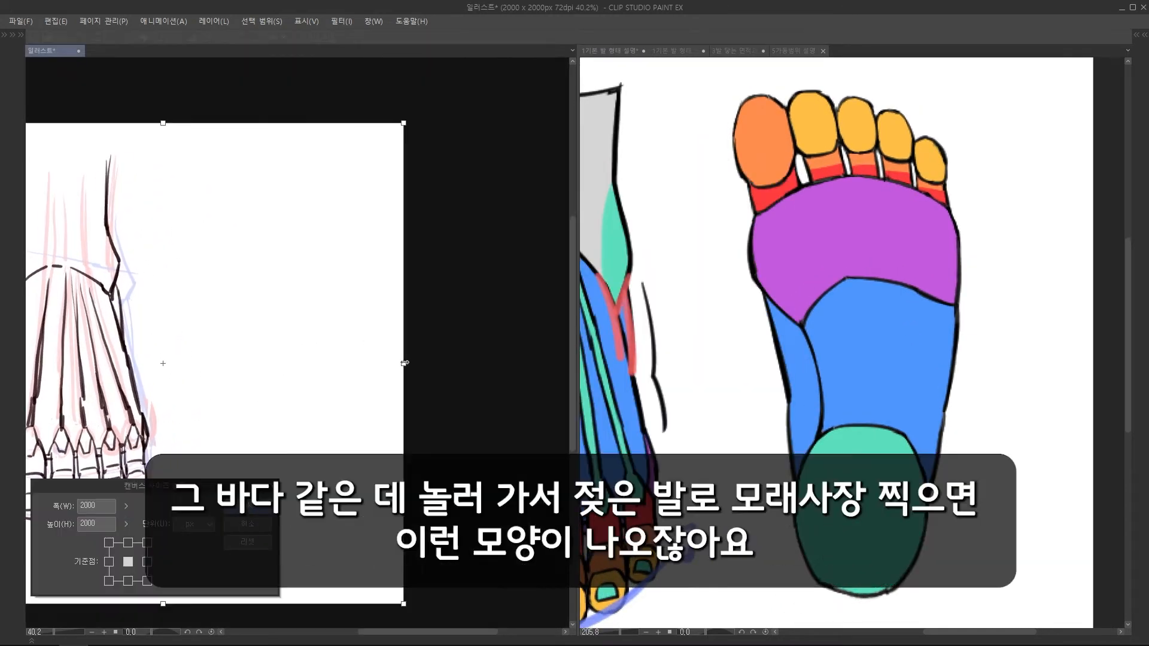
drag(405, 362, 524, 363)
key(Return)
- Draw a simple footprint beside the foot, with a curved sole outline and five oval toe prints
scroll(369, 325, up, 2)
drag(368, 325, 370, 328)
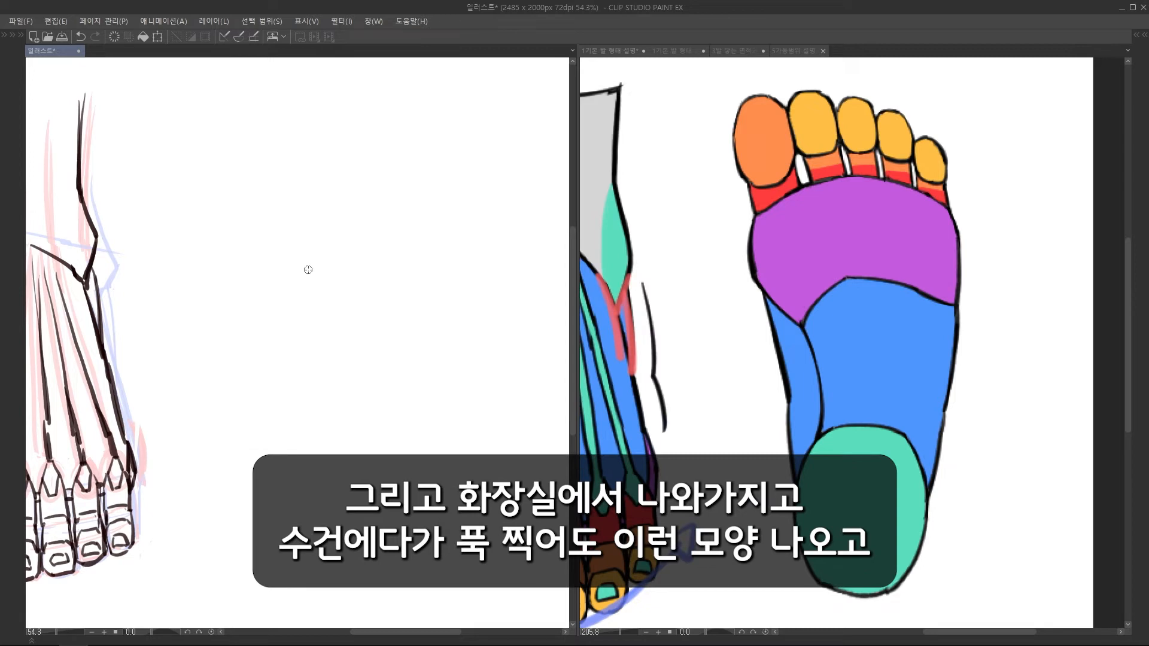
drag(344, 224, 290, 252)
mouse_move(388, 241)
mouse_down()
mouse_move(254, 323)
mouse_move(328, 469)
mouse_move(308, 527)
mouse_move(424, 404)
mouse_move(392, 529)
mouse_up()
mouse_move(218, 198)
mouse_down()
mouse_move(211, 209)
mouse_move(263, 180)
mouse_move(363, 179)
mouse_up()
scroll(452, 186, down, 3)
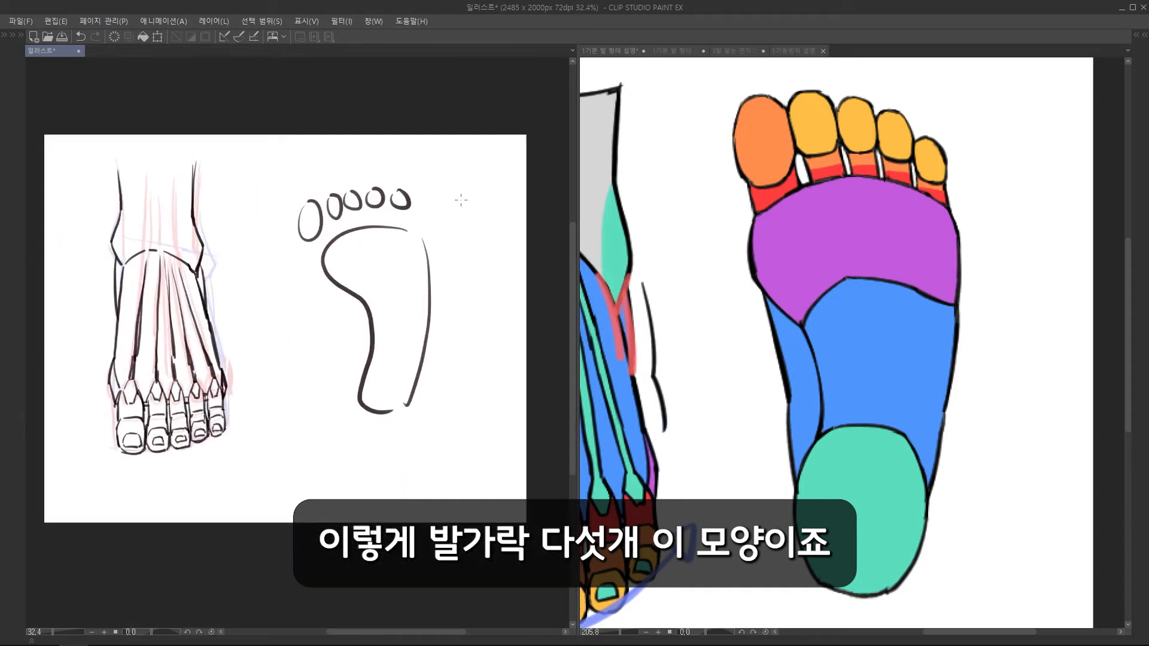
- Mark the inner arch area on the sole reference with trial strokes, and undo them
click(829, 241)
drag(715, 372, 735, 360)
drag(732, 334, 748, 374)
key(ctrl+z)
key(ctrl+z)
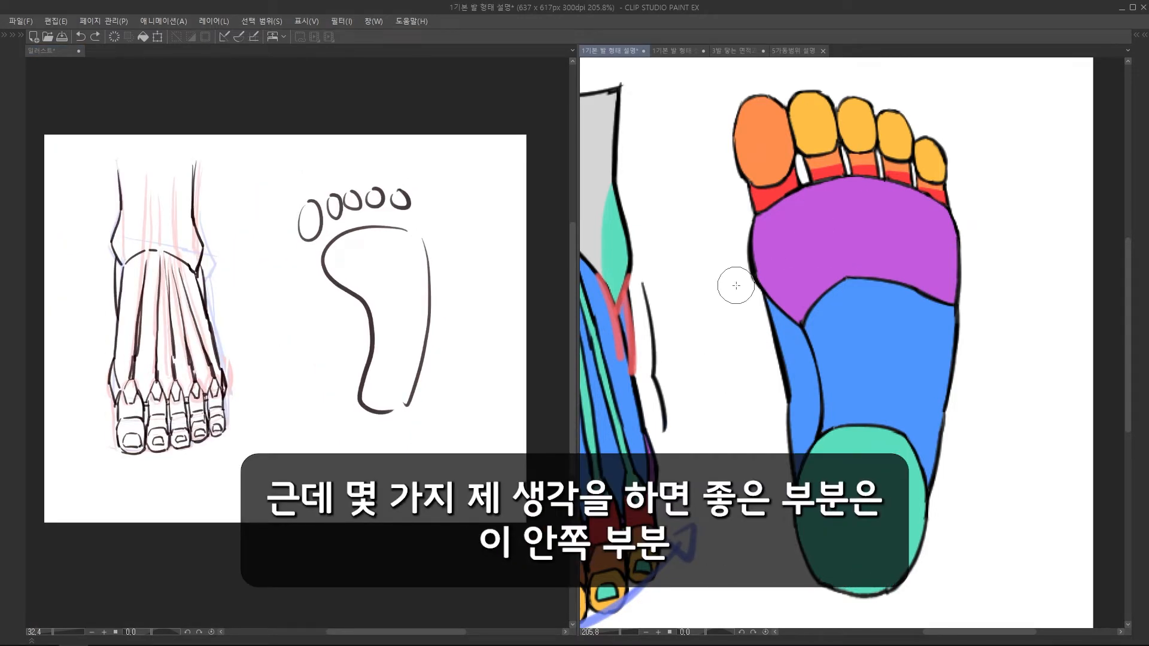
scroll(736, 286, up, 2)
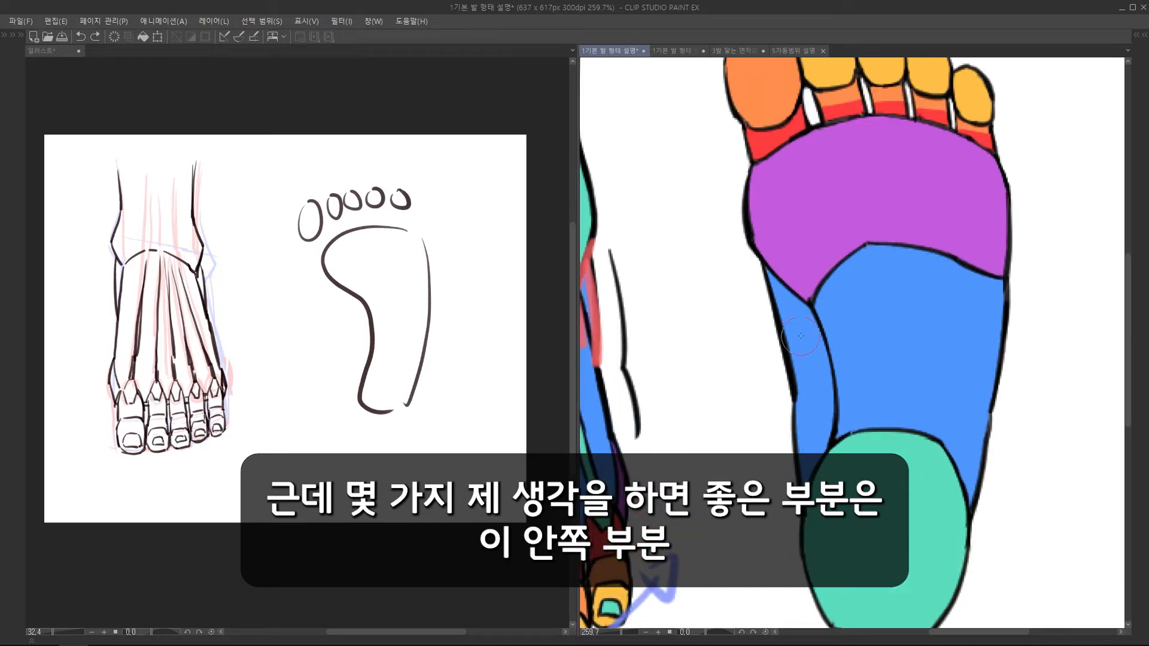
drag(779, 305, 811, 413)
drag(770, 279, 819, 405)
key(ctrl+z)
key(ctrl+z)
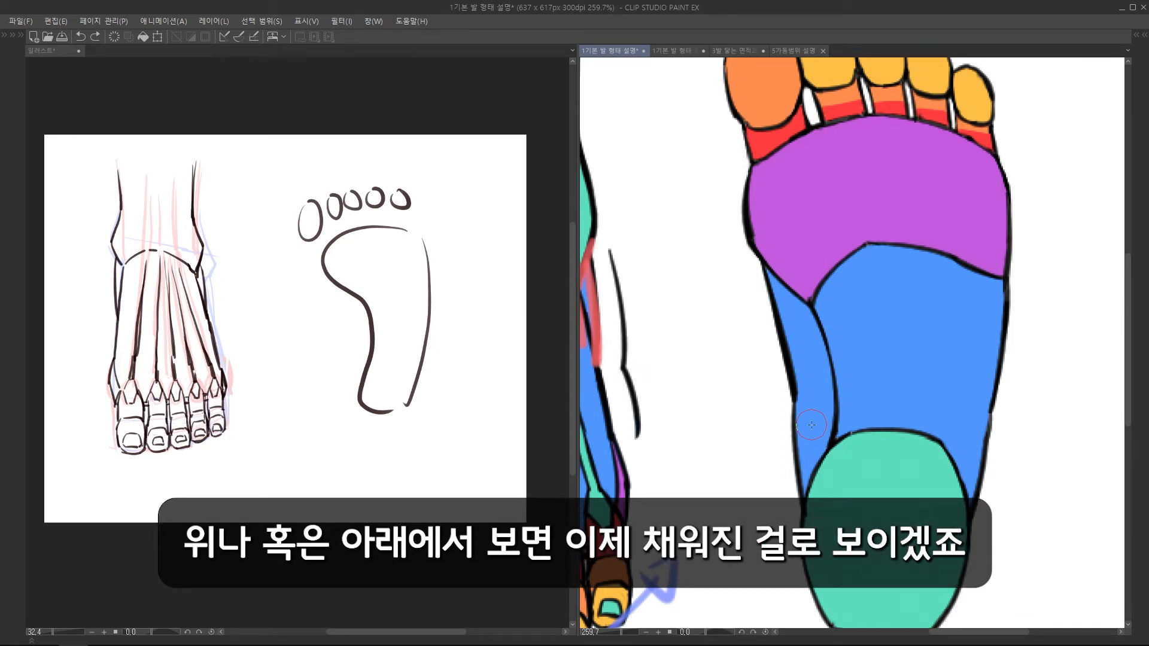
- Remove the footprint drawing from the blank area beside the foot
click(366, 253)
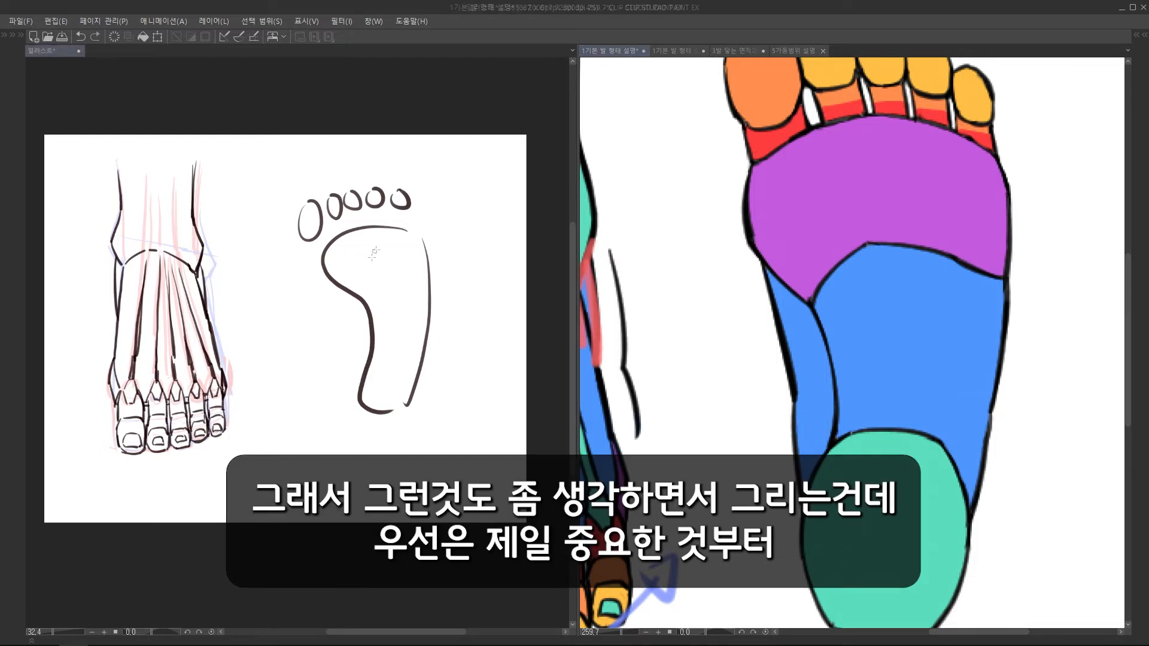
drag(366, 253, 342, 315)
click(813, 276)
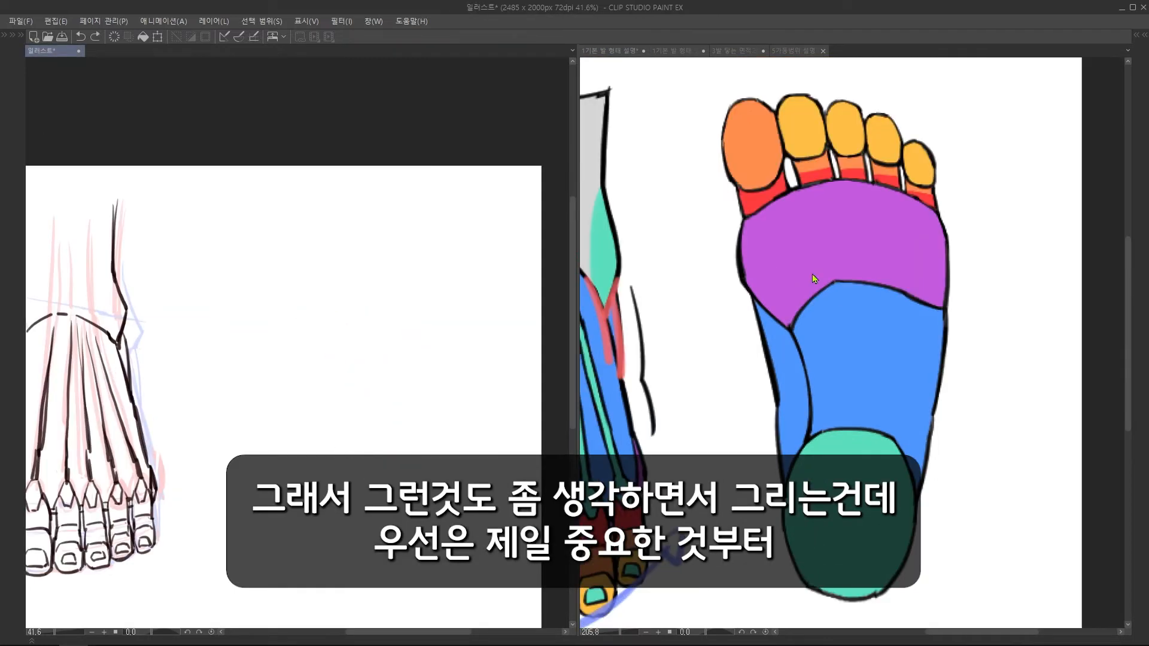
scroll(326, 349, up, 2)
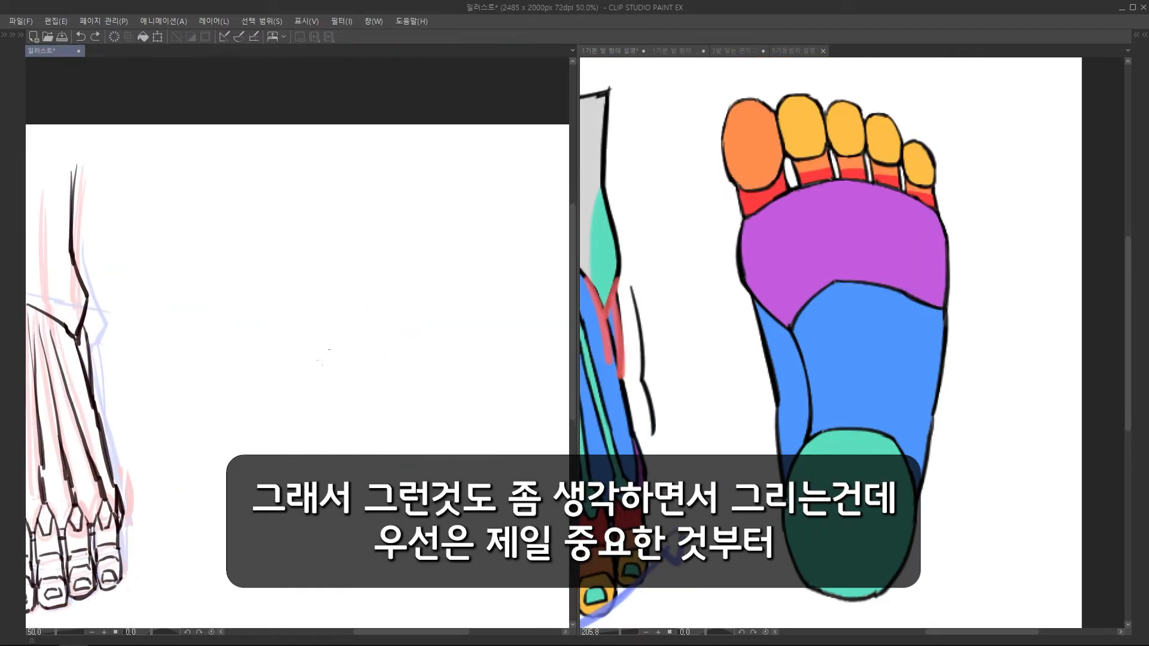
scroll(375, 359, down, 2)
scroll(359, 368, up, 2)
- Mark the heel oval and the sides widening towards the toes on the sole reference, and undo the marks
click(827, 378)
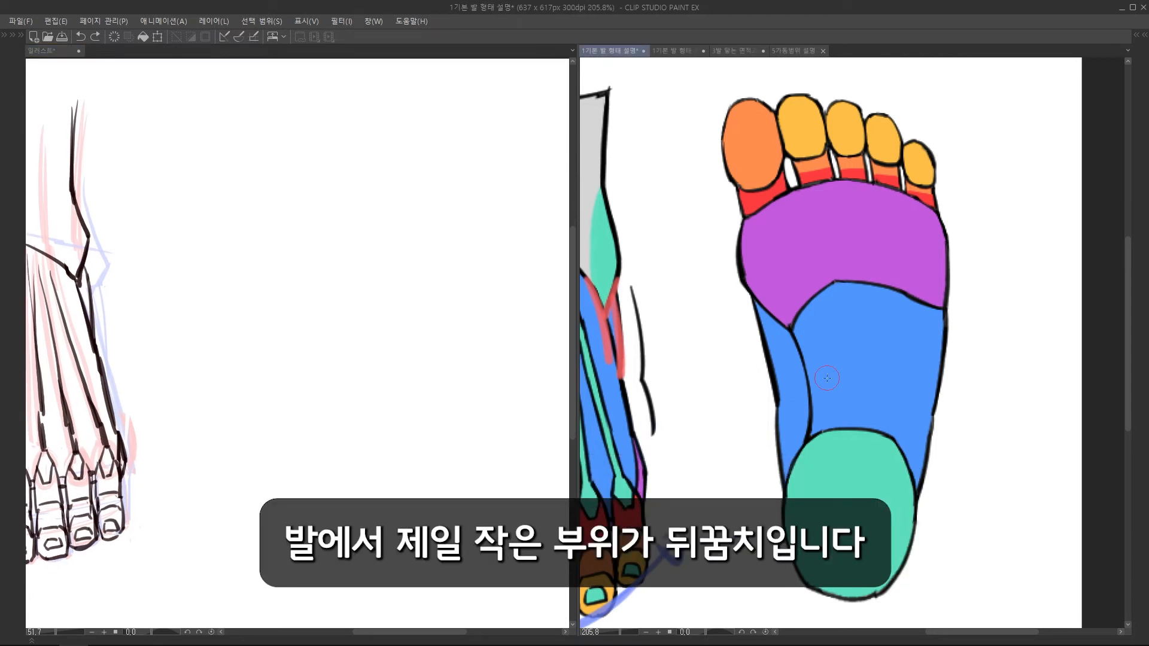
drag(811, 458, 871, 456)
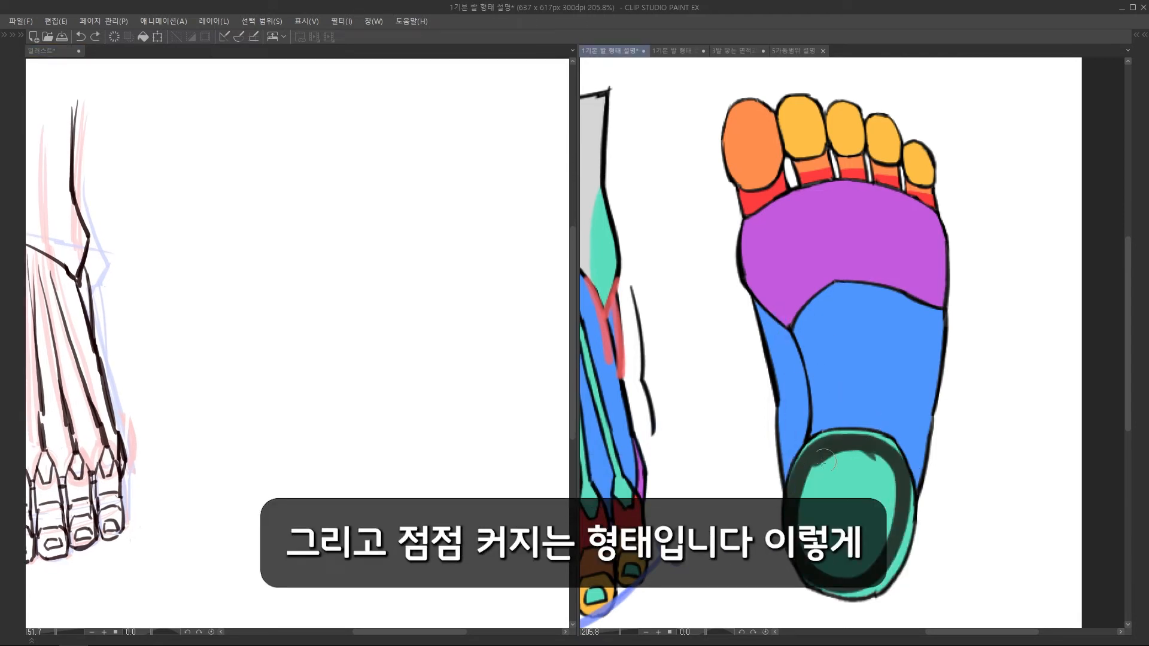
drag(800, 500, 770, 294)
mouse_move(919, 503)
mouse_down()
mouse_move(961, 360)
mouse_move(961, 177)
mouse_up()
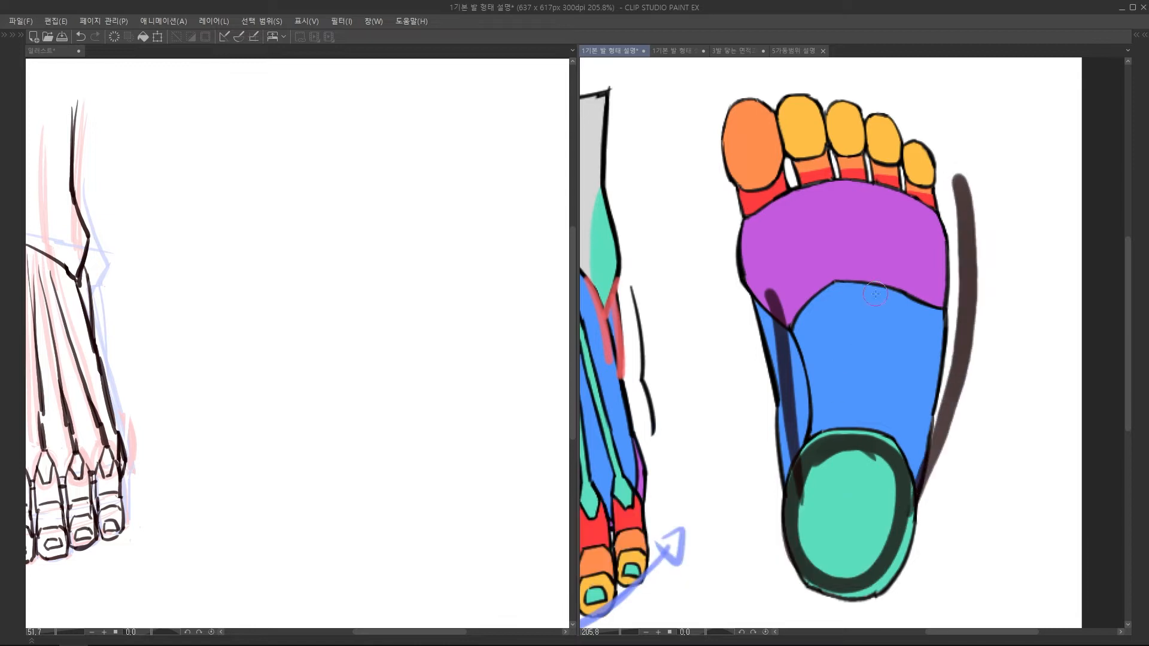
key(ctrl+z)
key(ctrl+z)
key(ctrl+z)
- Draw an upright oval for the heel low in the blank area beside the foot
click(320, 369)
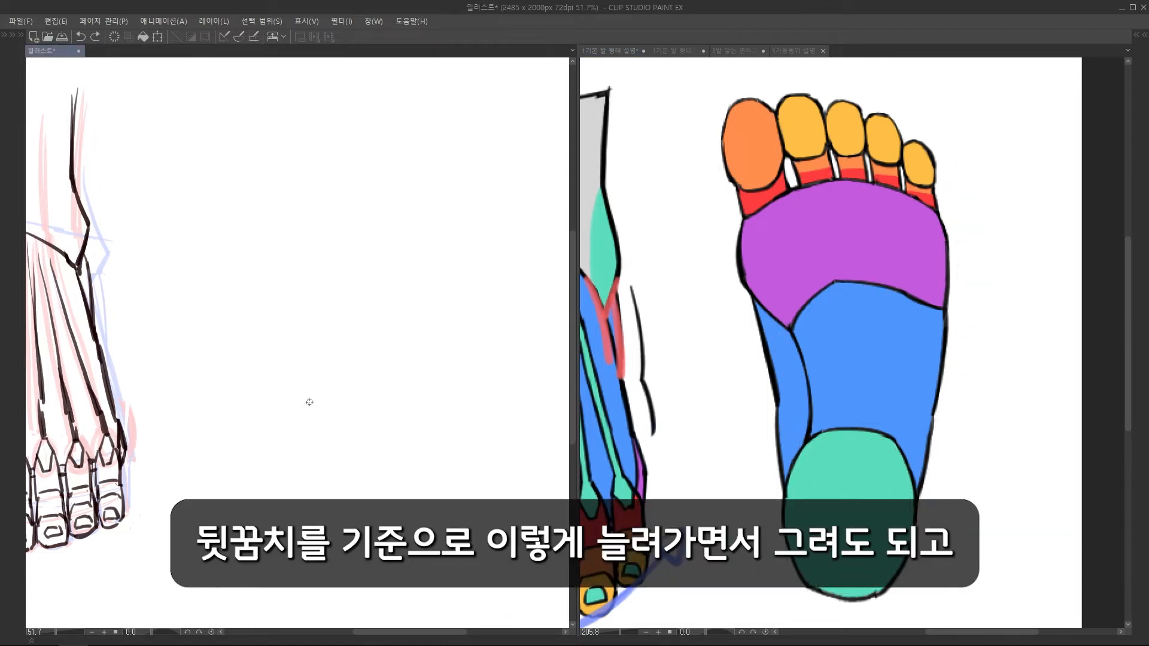
mouse_move(308, 403)
mouse_down()
mouse_move(387, 441)
mouse_move(301, 403)
mouse_move(309, 510)
mouse_move(392, 472)
mouse_move(332, 381)
mouse_up()
- Try two side lines that widen from the heel oval towards the toes, and undo them
drag(239, 185, 277, 419)
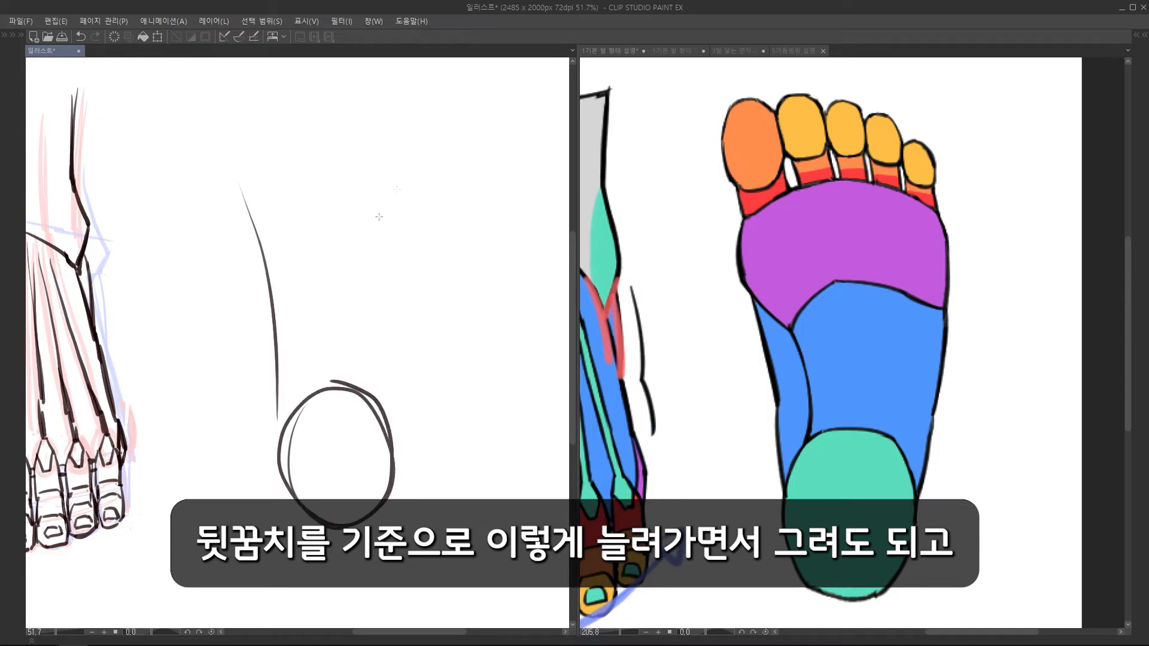
drag(407, 180, 415, 419)
key(ctrl+z)
key(ctrl+z)
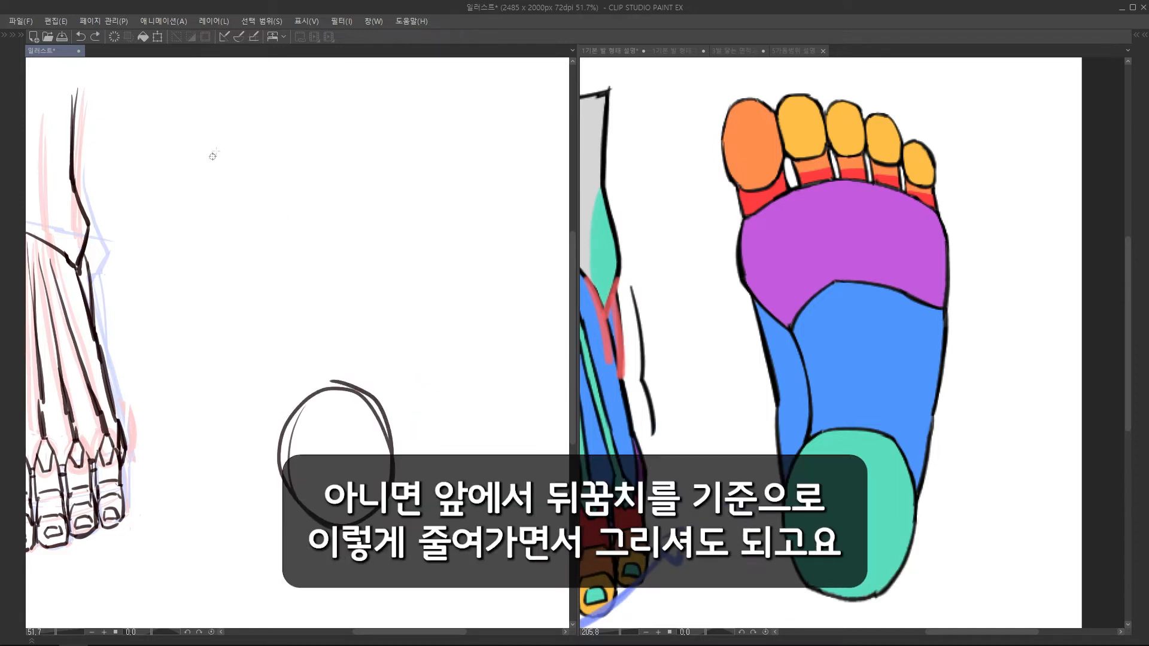
- Outline the sole with a curved front edge and inner and outer sides narrowing down to the heel oval
mouse_move(219, 145)
mouse_down()
mouse_move(321, 123)
mouse_move(392, 127)
mouse_up()
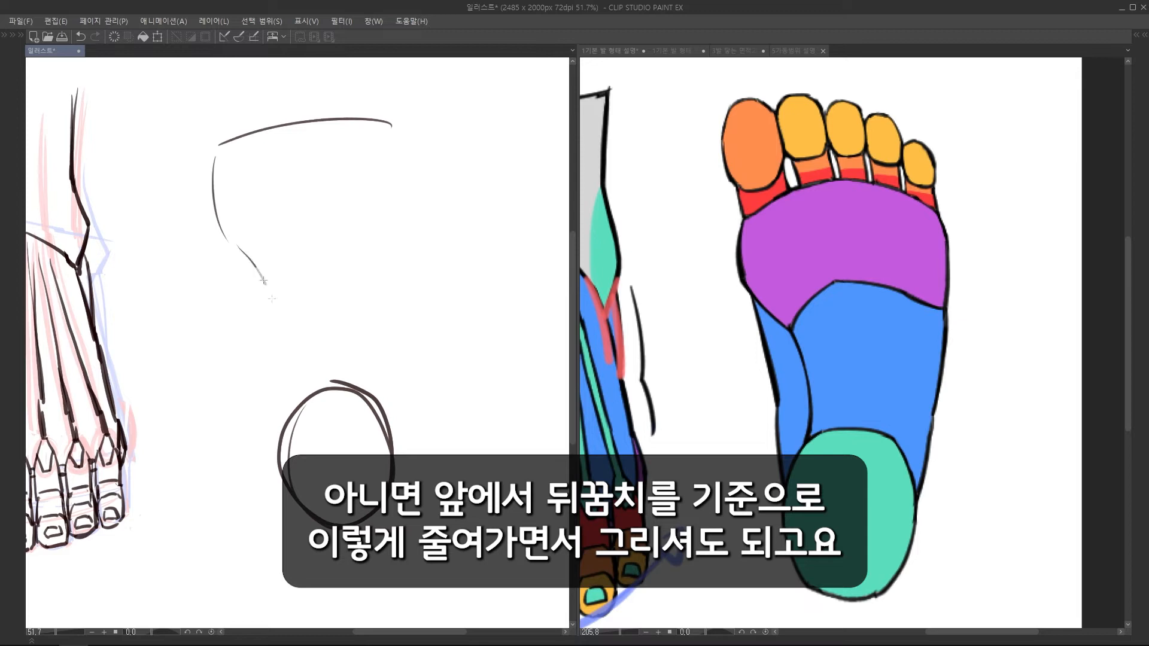
drag(263, 280, 281, 434)
mouse_move(417, 192)
mouse_down()
mouse_move(425, 311)
mouse_move(400, 481)
mouse_up()
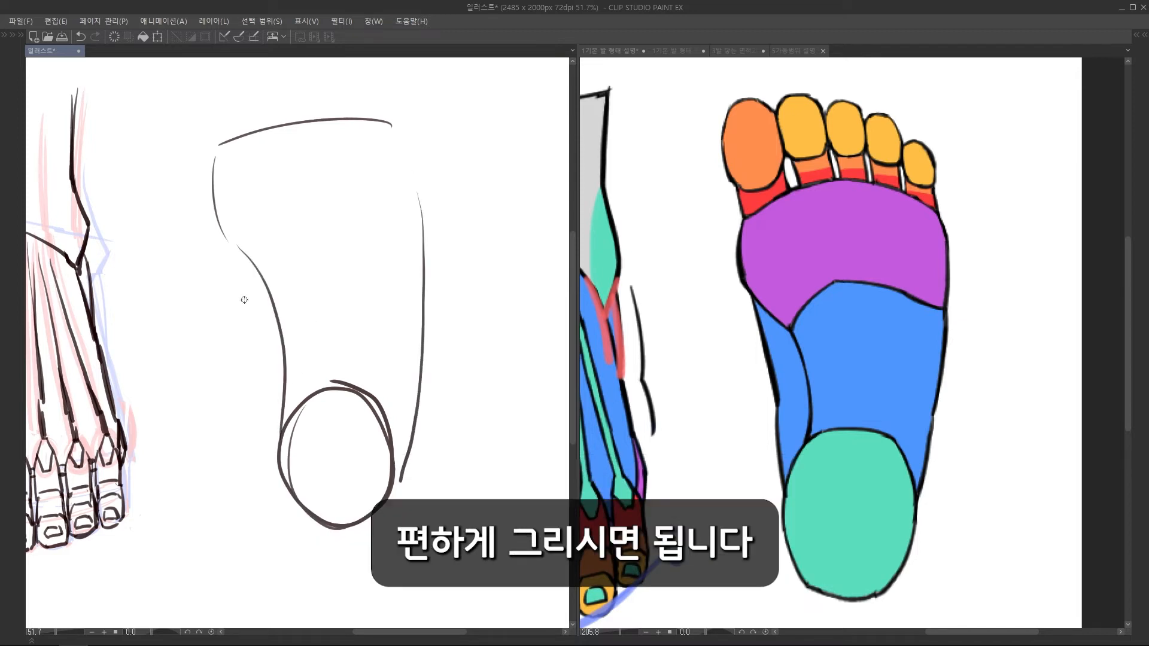
- Redraw the outer side of the sole sketch, and clean up and reshape the heel oval
key(ctrl+z)
drag(420, 240, 398, 473)
key(e)
mouse_move(374, 413)
mouse_down()
mouse_move(299, 410)
mouse_move(291, 488)
mouse_up()
key(p)
mouse_move(296, 387)
mouse_down()
mouse_move(359, 384)
mouse_move(290, 496)
mouse_up()
drag(364, 381, 397, 485)
key(e)
drag(332, 522, 294, 492)
drag(363, 248, 374, 295)
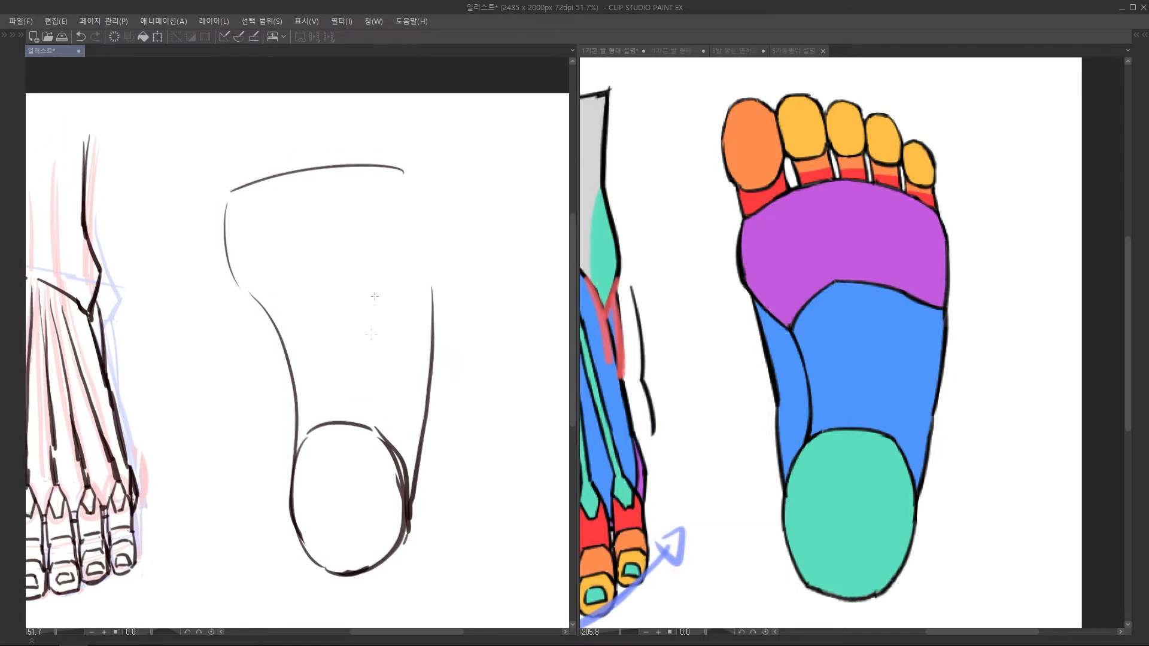
- Join the sole outline by redrawing the outer side, a more arched front edge and the inner side below the big toe
drag(428, 206, 413, 482)
key(e)
drag(233, 190, 415, 160)
key(p)
mouse_move(226, 222)
mouse_down()
mouse_move(432, 209)
mouse_move(239, 294)
mouse_move(286, 342)
mouse_up()
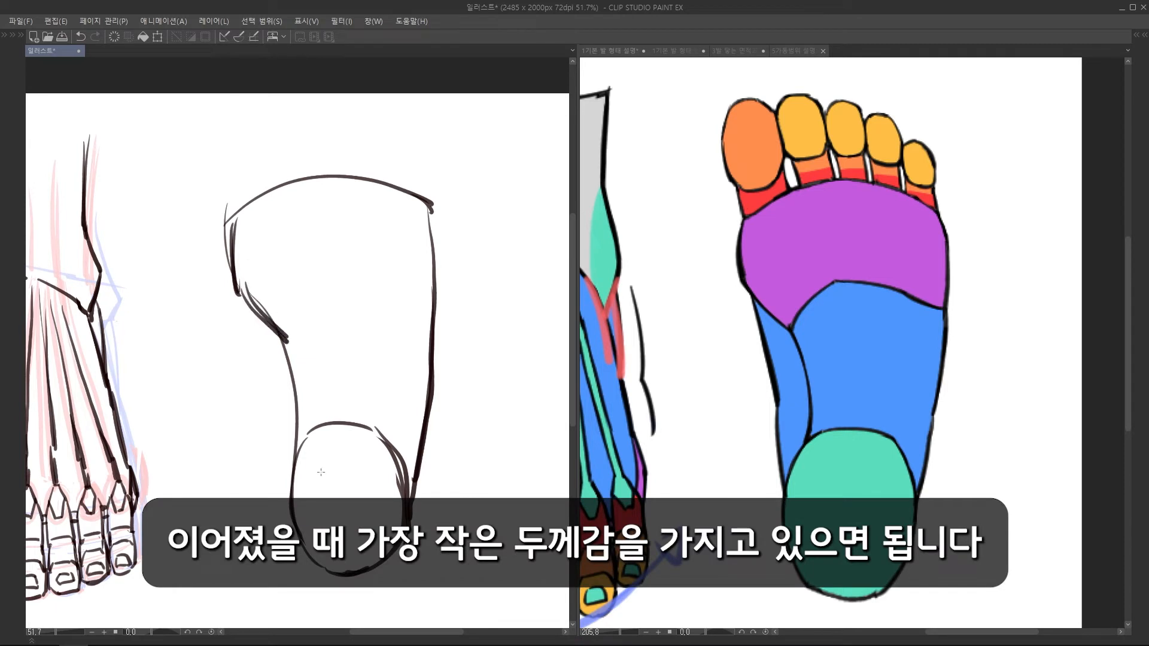
drag(299, 511, 400, 501)
key(ctrl+z)
- Hatch the toe pads on the coloured sole reference with short diagonal strokes
drag(485, 312, 364, 310)
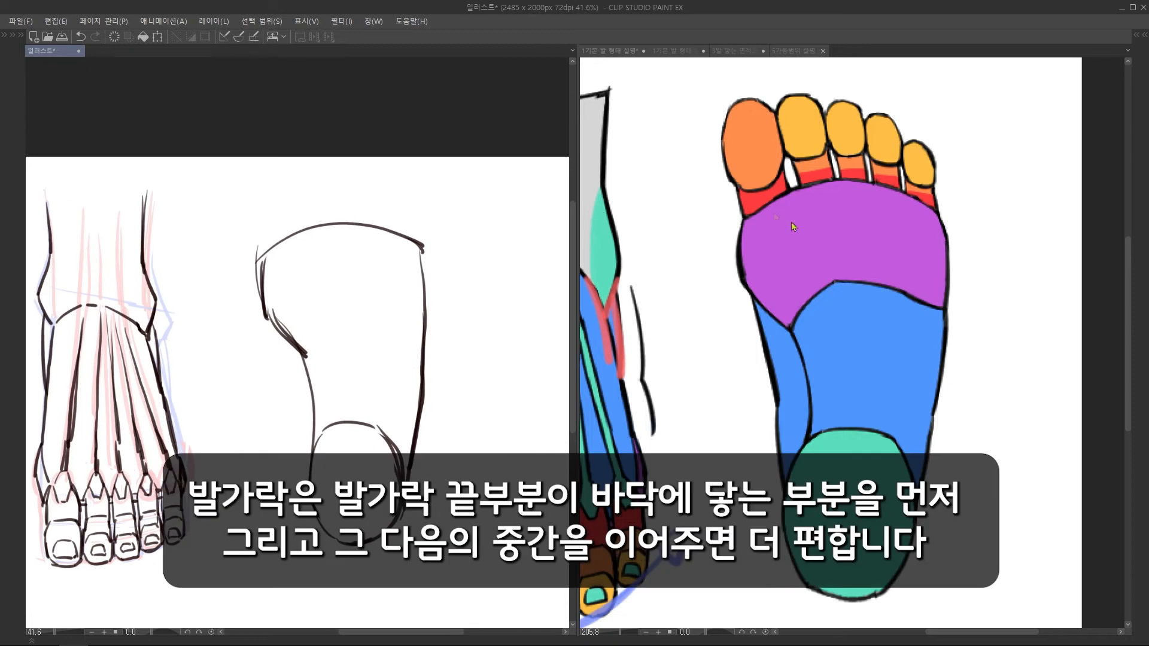
drag(794, 228, 802, 257)
scroll(801, 257, up, 2)
drag(750, 201, 715, 238)
drag(765, 213, 718, 261)
drag(775, 240, 723, 274)
drag(777, 257, 741, 296)
drag(812, 187, 775, 218)
mouse_move(829, 212)
mouse_down()
mouse_move(789, 238)
mouse_move(796, 247)
mouse_up()
drag(833, 235, 802, 254)
mouse_move(886, 192)
mouse_down()
mouse_move(852, 204)
mouse_move(850, 226)
mouse_up()
drag(880, 222, 852, 236)
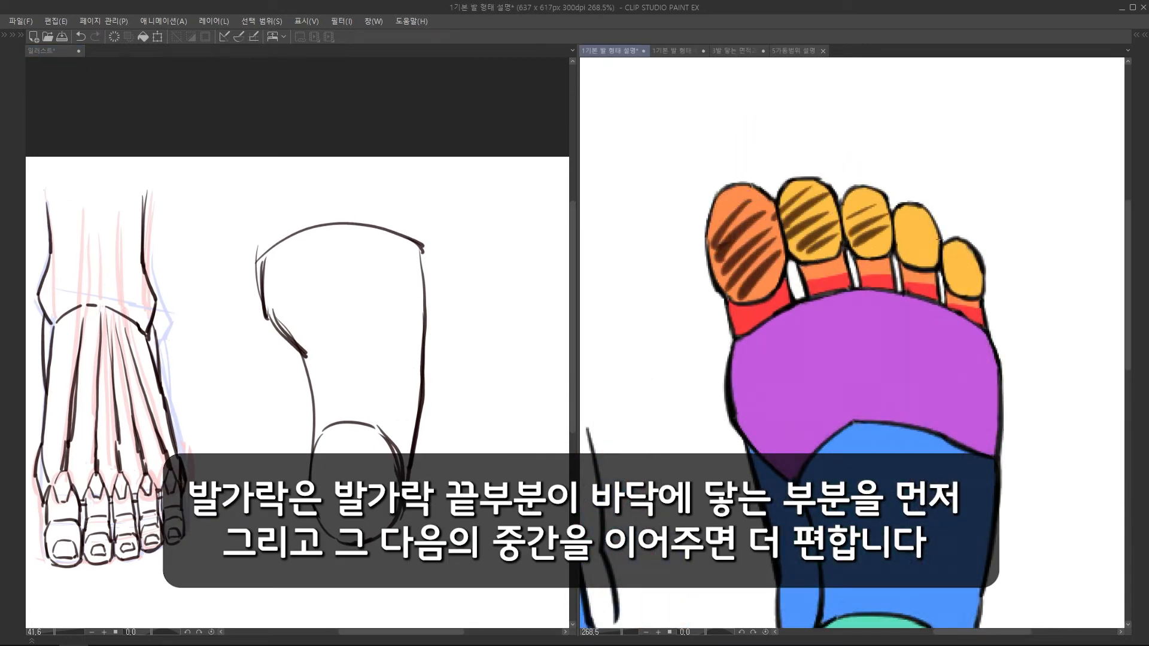
drag(927, 241, 903, 251)
drag(966, 261, 954, 266)
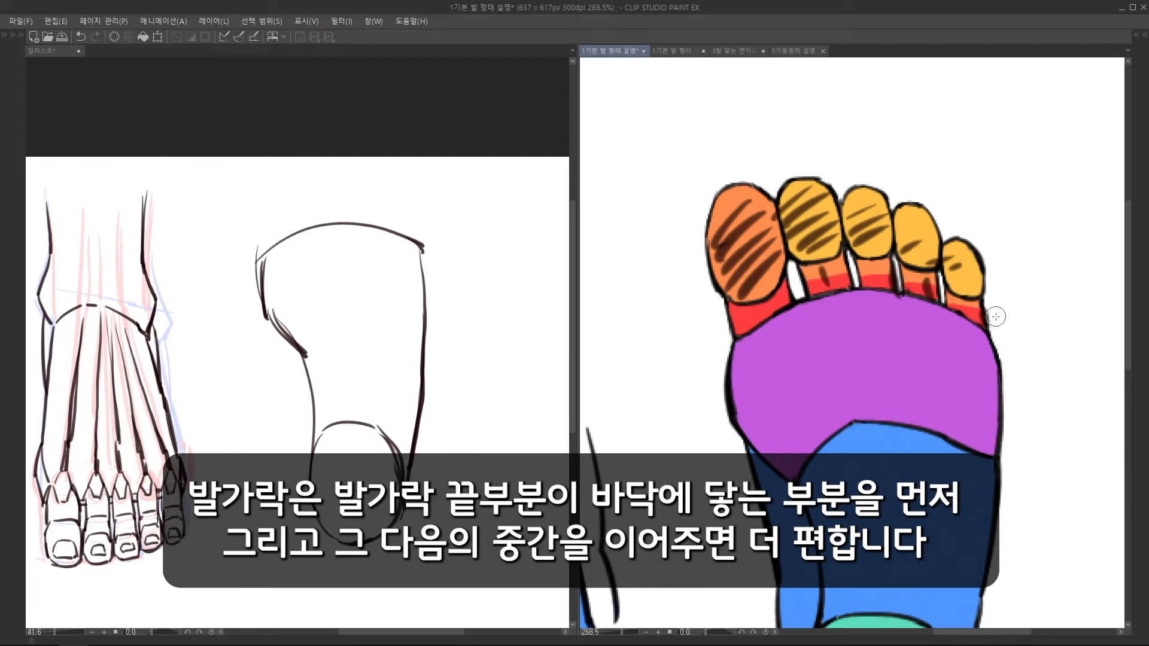
- Undo all the hatching strokes on the reference toes
key(ctrl+z)
key(ctrl+z)
key(ctrl+z)
key(ctrl+z)
key(ctrl+z)
key(ctrl+z)
key(ctrl+z)
key(ctrl+z)
key(ctrl+z)
key(ctrl+z)
key(ctrl+z)
key(ctrl+z)
key(ctrl+z)
key(ctrl+z)
key(ctrl+z)
key(ctrl+z)
- Outline the toe area beyond the sole's front edge with an arched top and two sides meeting the ball
scroll(241, 244, up, 2)
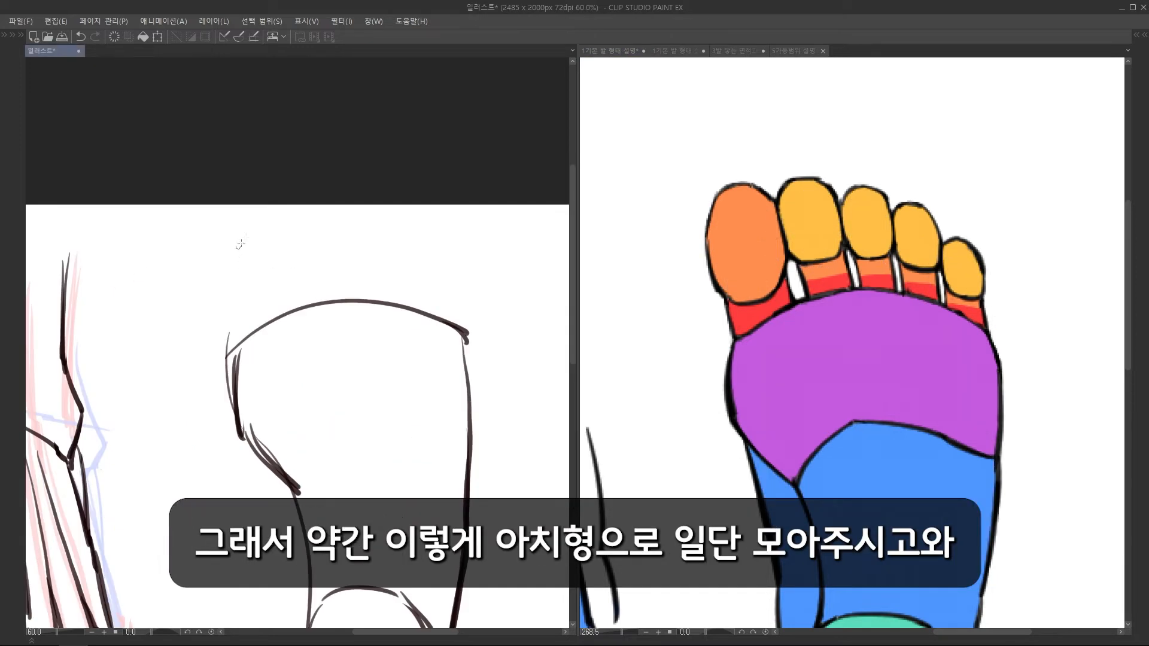
mouse_move(244, 238)
mouse_down()
mouse_move(229, 366)
mouse_move(239, 289)
mouse_move(231, 356)
mouse_up()
key(ctrl+z)
mouse_move(332, 220)
mouse_down()
mouse_move(443, 250)
mouse_move(468, 338)
mouse_up()
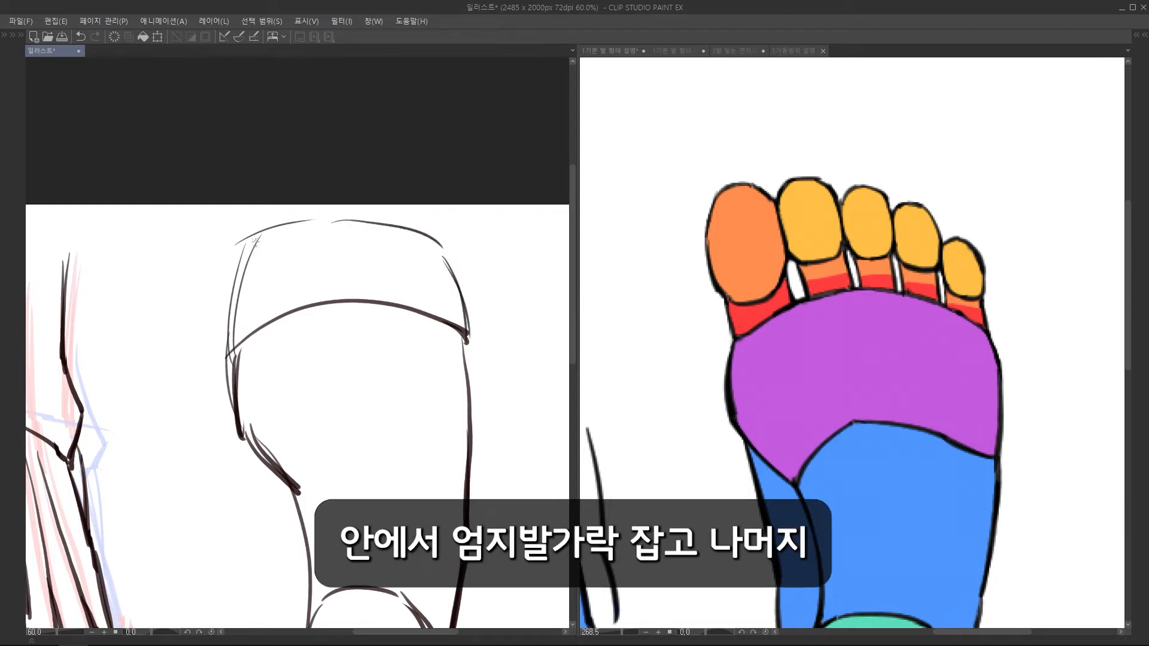
- Draw an oval for the big toe and a box divided into four smaller ovals for the remaining toes
drag(256, 242, 272, 237)
mouse_move(280, 289)
mouse_down()
mouse_move(291, 263)
mouse_move(242, 236)
mouse_move(263, 295)
mouse_move(291, 233)
mouse_move(433, 248)
mouse_up()
mouse_move(390, 287)
mouse_down()
mouse_move(444, 249)
mouse_move(297, 262)
mouse_up()
drag(372, 231, 382, 288)
drag(413, 243, 418, 290)
drag(310, 231, 430, 249)
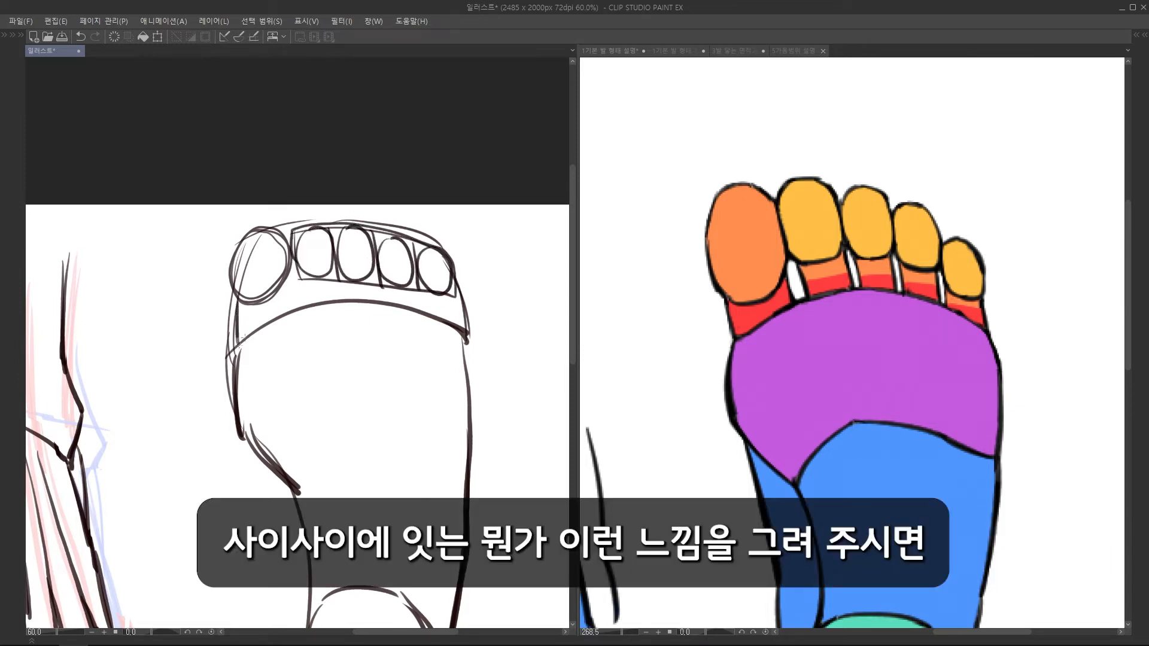
- Lasso the sole sketch, recolour its lines light blue, and clear the selection
scroll(282, 303, down, 3)
key(Tab)
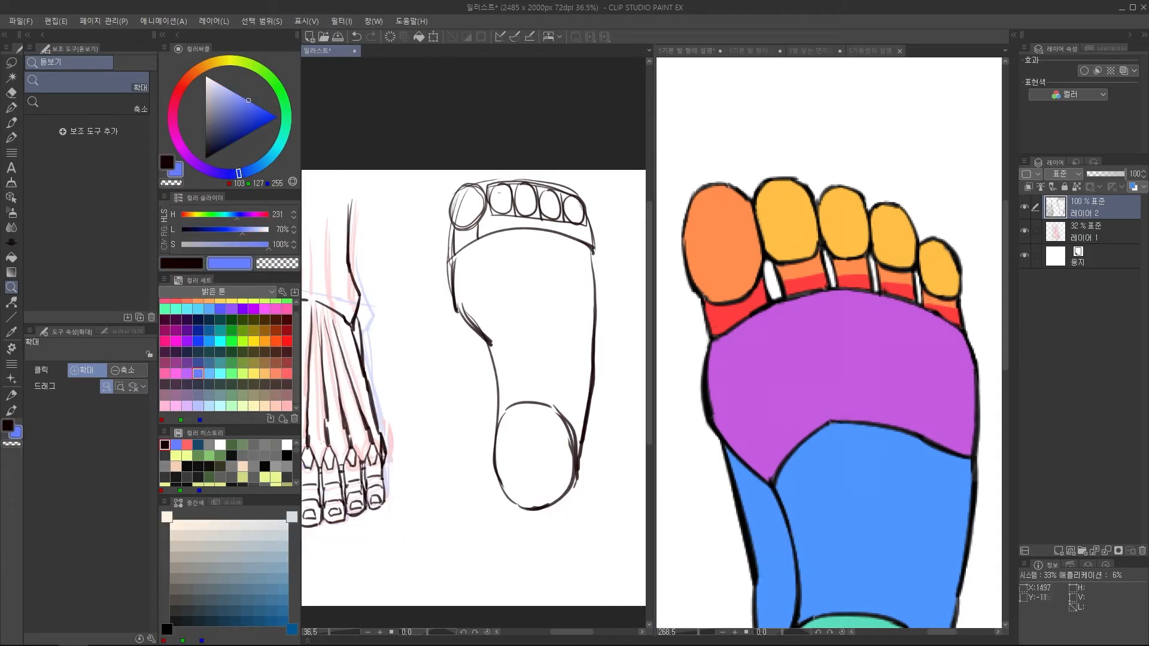
key(Tab)
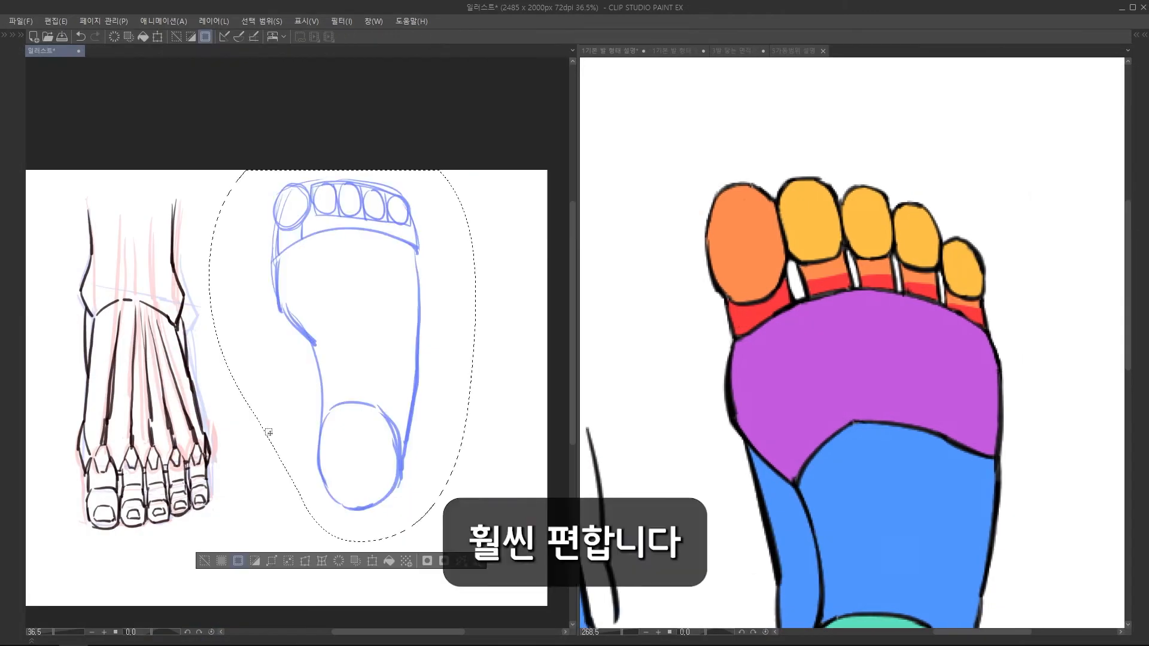
key(Tab)
key(ctrl+d)
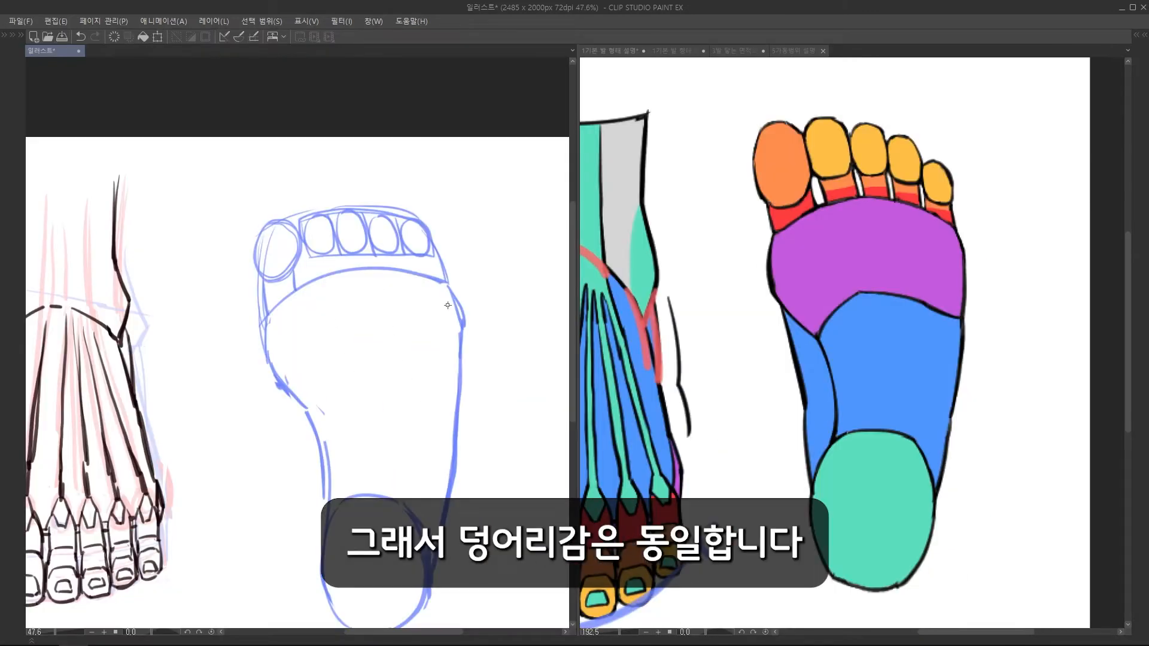
- Refine the big toe and second toe ovals, and draw an arc across the toe tips
scroll(306, 290, up, 3)
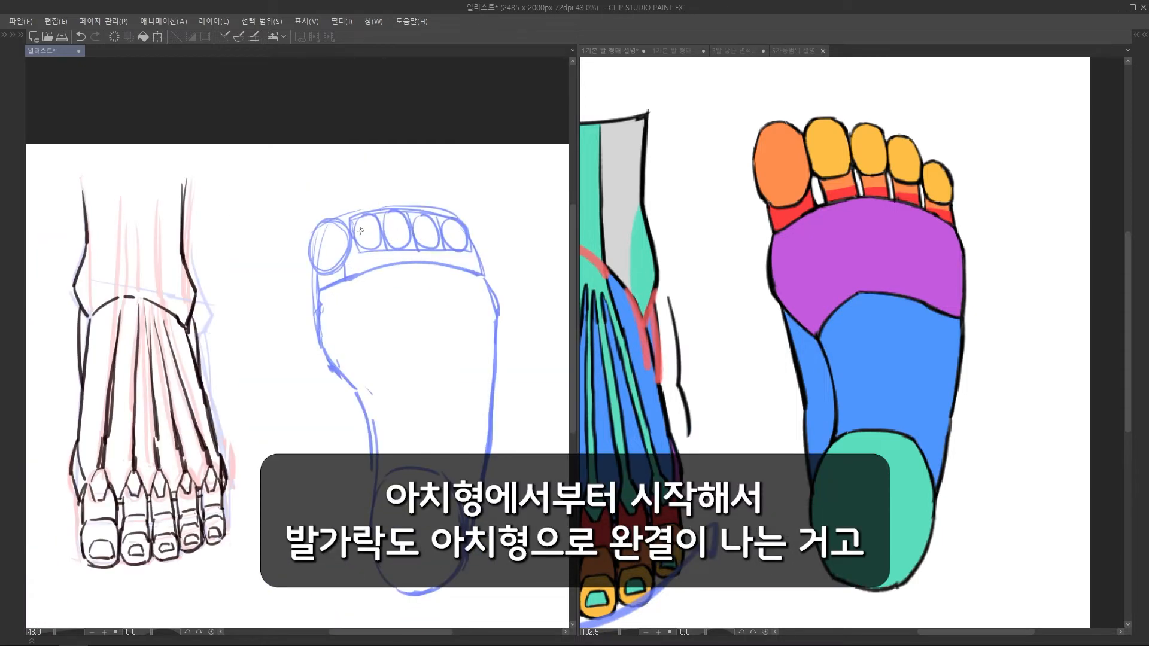
scroll(360, 231, up, 2)
drag(306, 252, 336, 293)
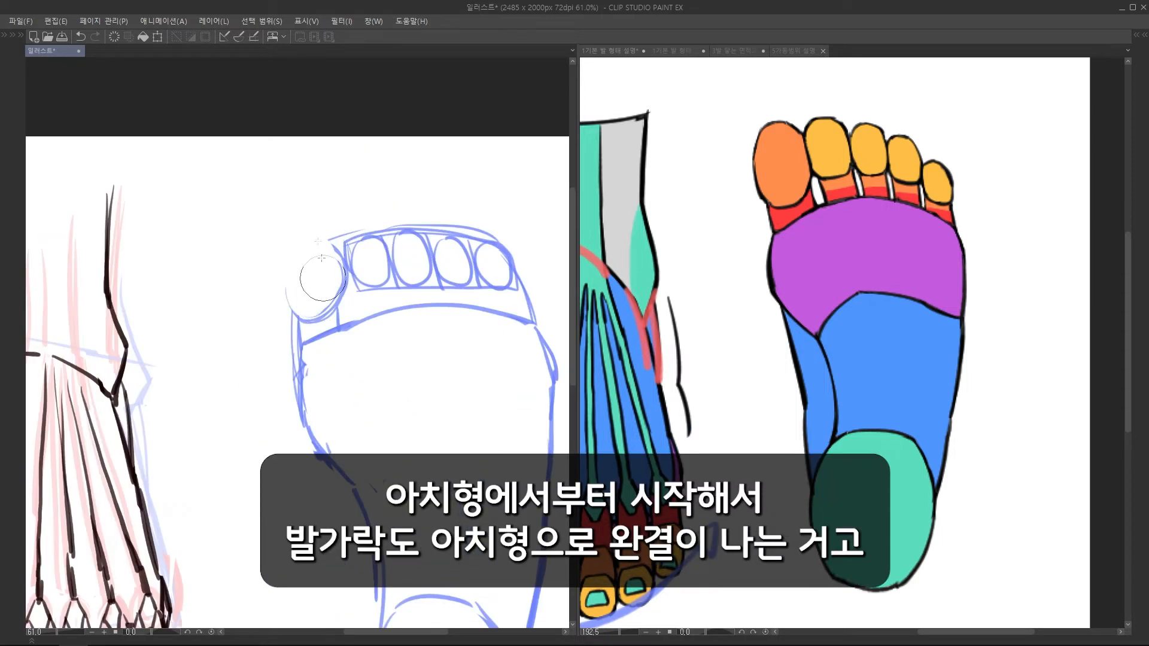
drag(318, 230, 341, 251)
drag(403, 225, 357, 224)
mouse_move(329, 219)
mouse_down()
mouse_move(266, 226)
mouse_move(471, 248)
mouse_up()
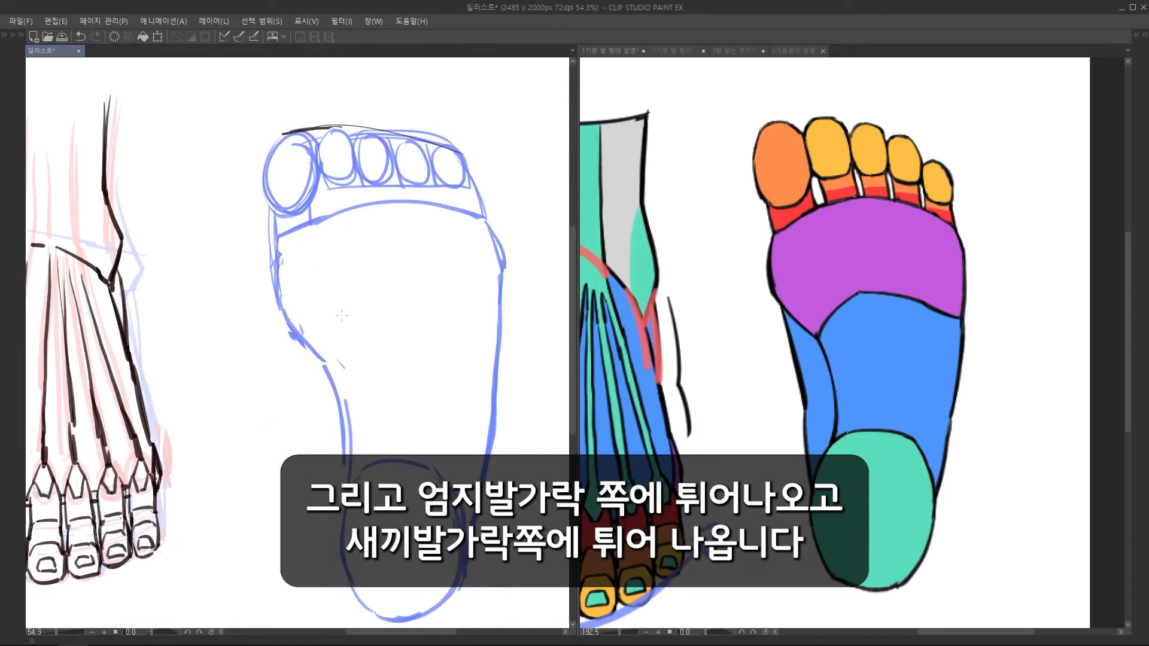
- Mark the bulges on both sides of the purple ball area on the reference with short dark curves
scroll(804, 279, up, 3)
drag(757, 263, 741, 338)
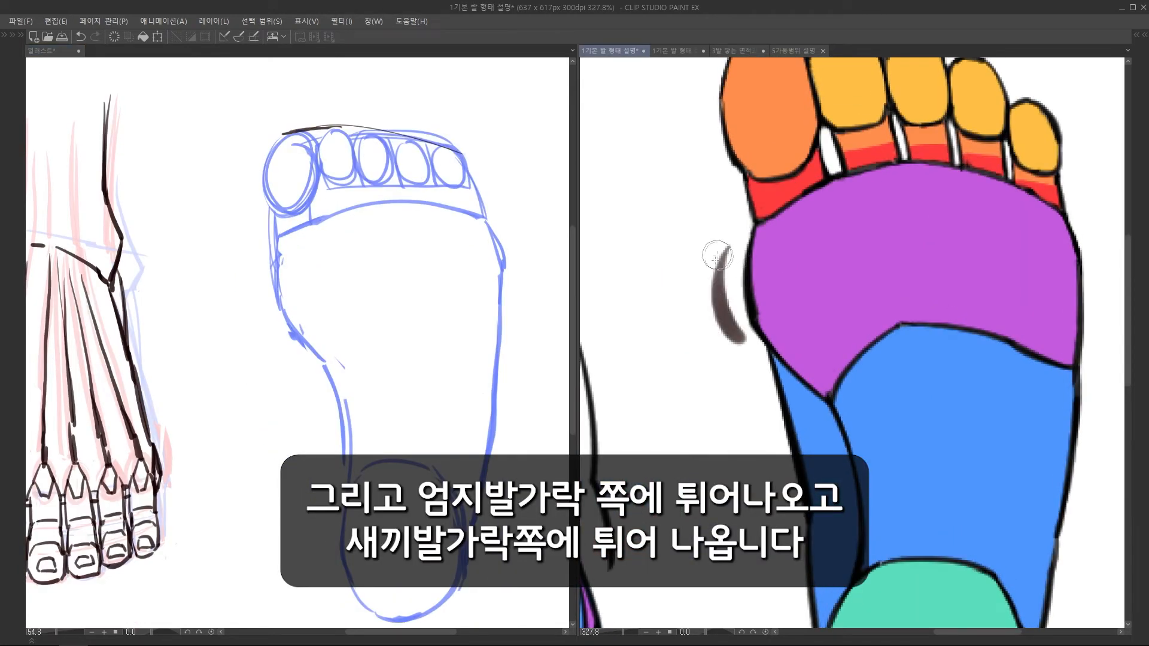
drag(718, 257, 744, 318)
scroll(748, 313, down, 3)
scroll(936, 272, up, 4)
mouse_move(927, 250)
mouse_down()
mouse_move(944, 320)
mouse_move(955, 320)
mouse_up()
scroll(977, 303, down, 6)
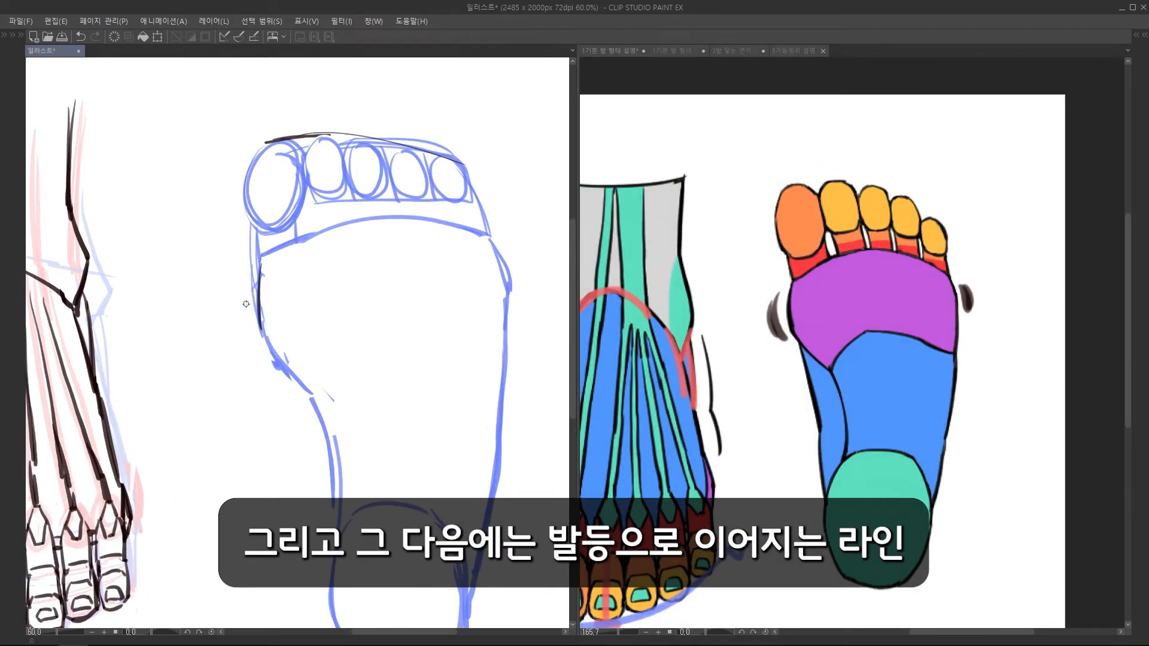
- Trace dark lines along both sides of the blue arch area down to the heel on the reference
scroll(802, 324, up, 2)
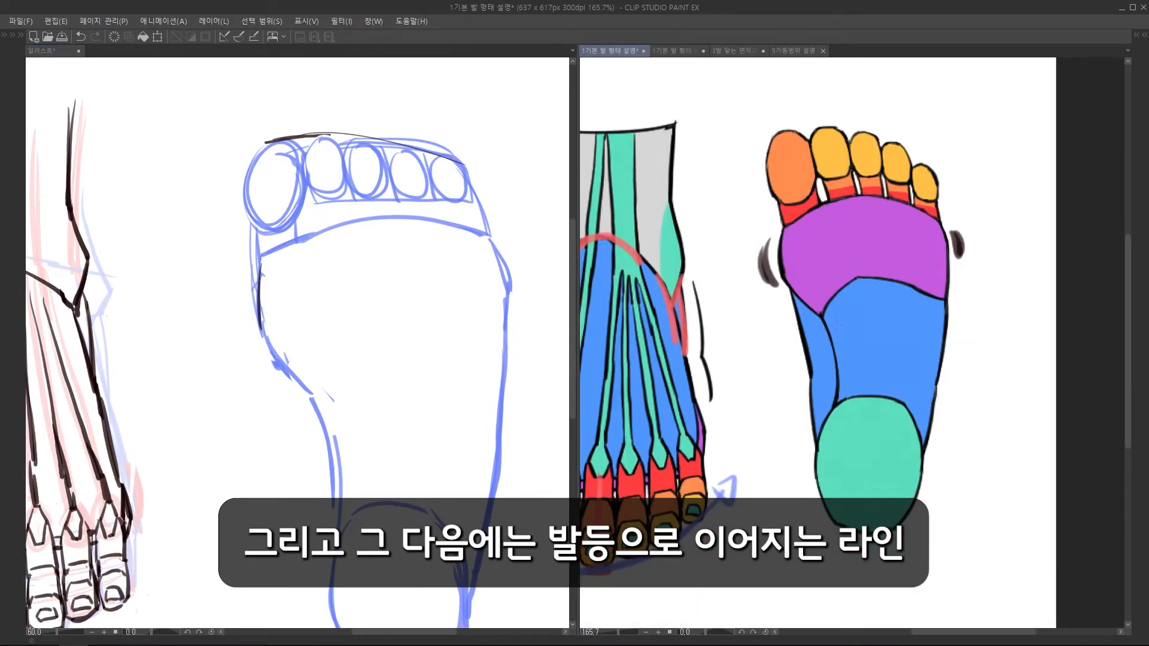
drag(778, 297, 821, 453)
key(ctrl+z)
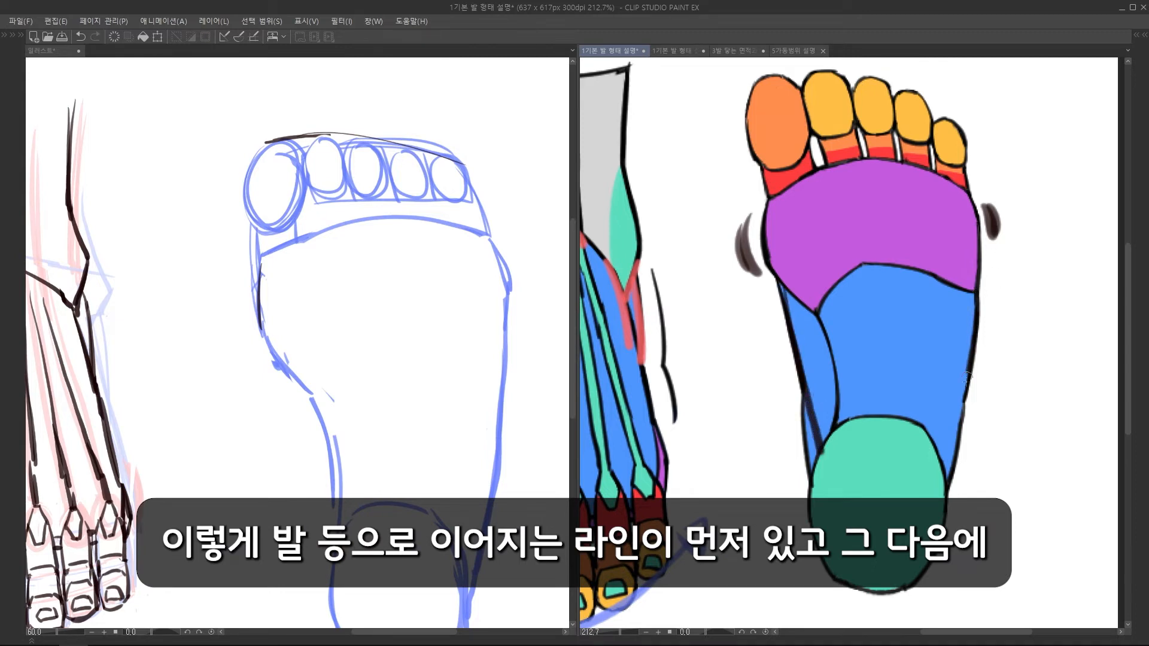
drag(967, 377, 941, 481)
drag(866, 415, 884, 363)
scroll(884, 363, down, 2)
scroll(884, 363, up, 2)
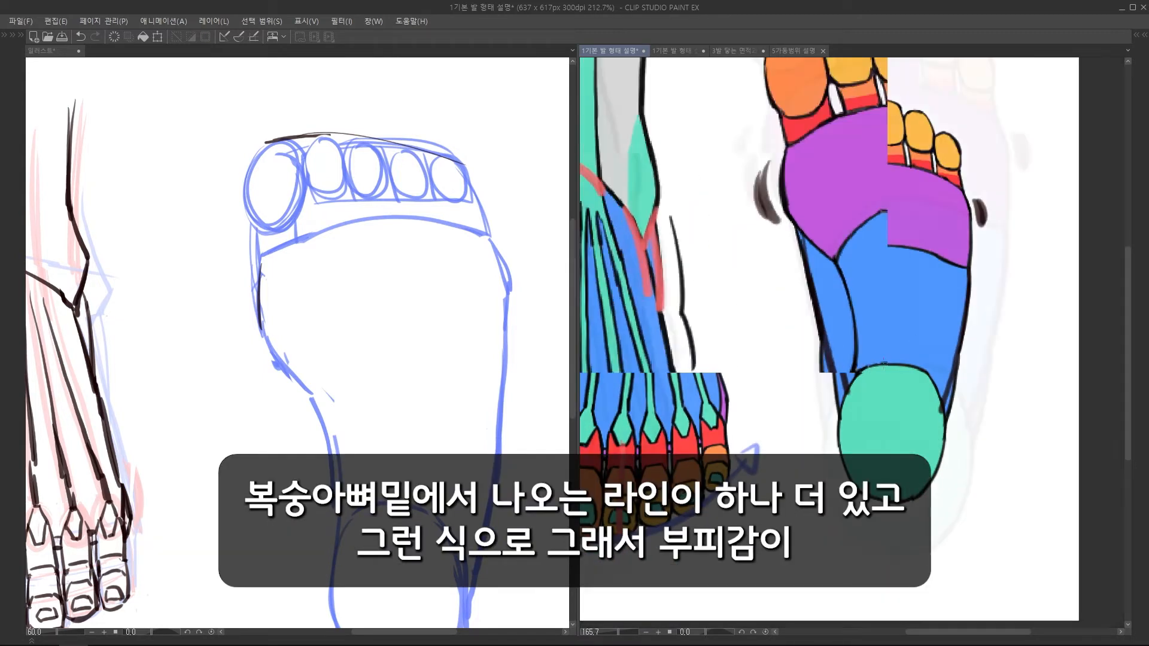
- Mark the ankle bulges on both sides of the reference heel with blue curves
scroll(884, 363, up, 1)
mouse_move(809, 335)
mouse_down()
mouse_move(805, 381)
mouse_move(824, 441)
mouse_up()
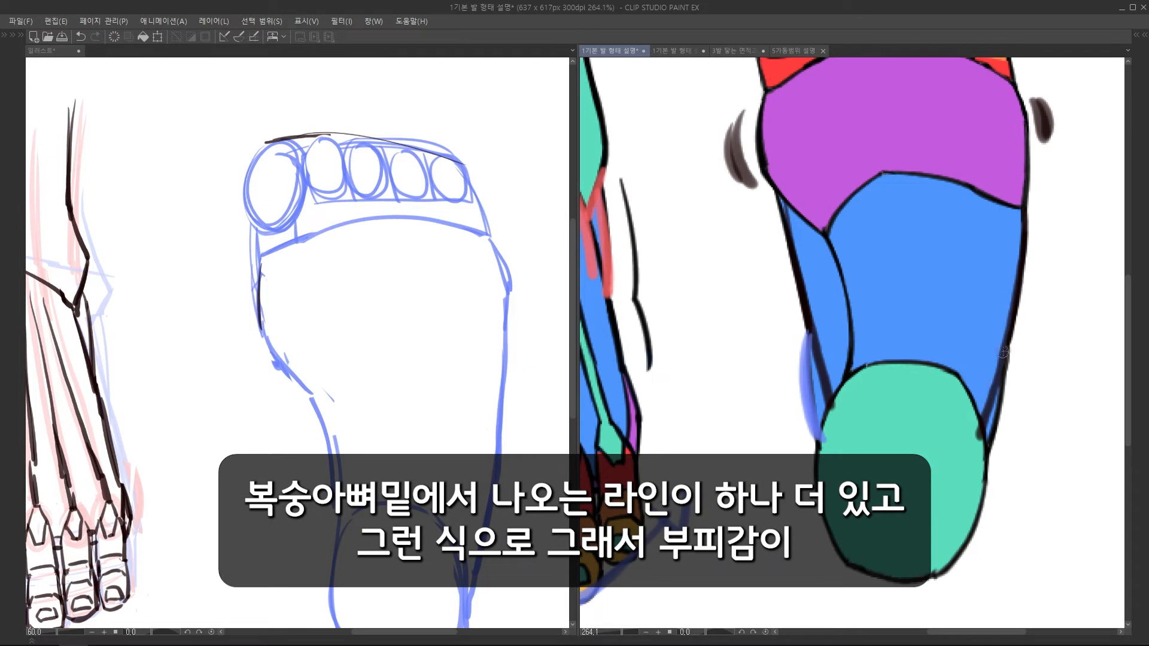
drag(1003, 353, 985, 443)
- Add the instep line and the ankle curves running down to the heel on both sides of the sole sketch
click(279, 254)
scroll(279, 254, down, 3)
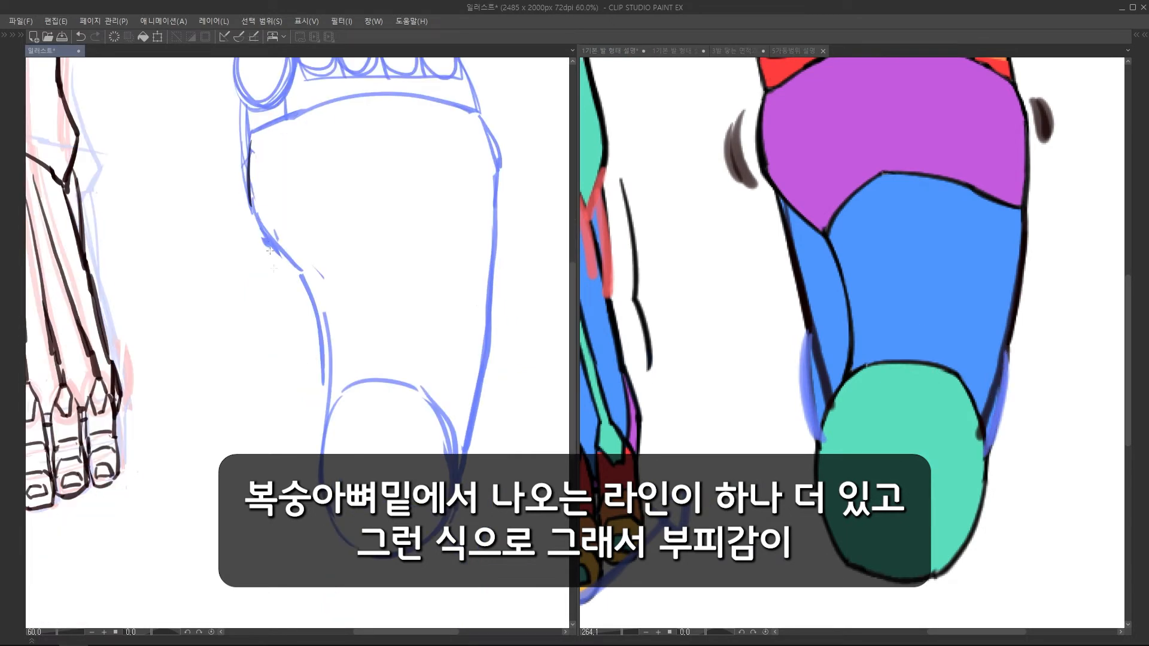
drag(270, 251, 327, 437)
drag(295, 355, 318, 472)
drag(489, 228, 468, 241)
drag(465, 319, 436, 456)
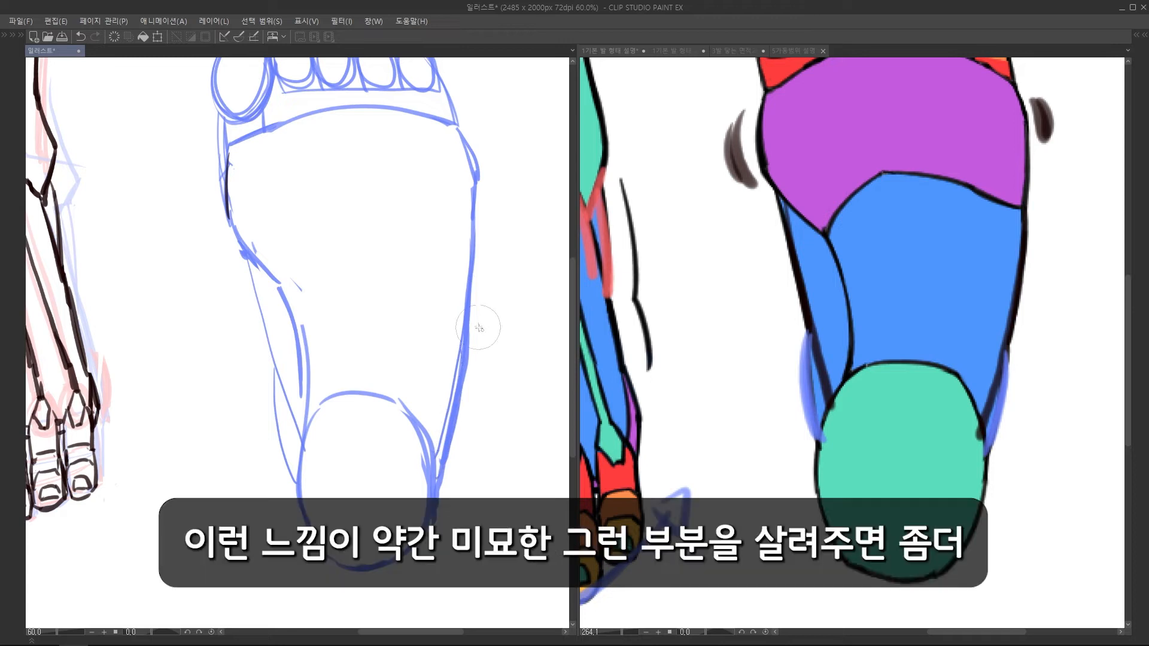
- Erase the outer side line near the heel and redraw it with the ankle curve meeting the heel oval
scroll(470, 329, down, 3)
drag(461, 347, 449, 403)
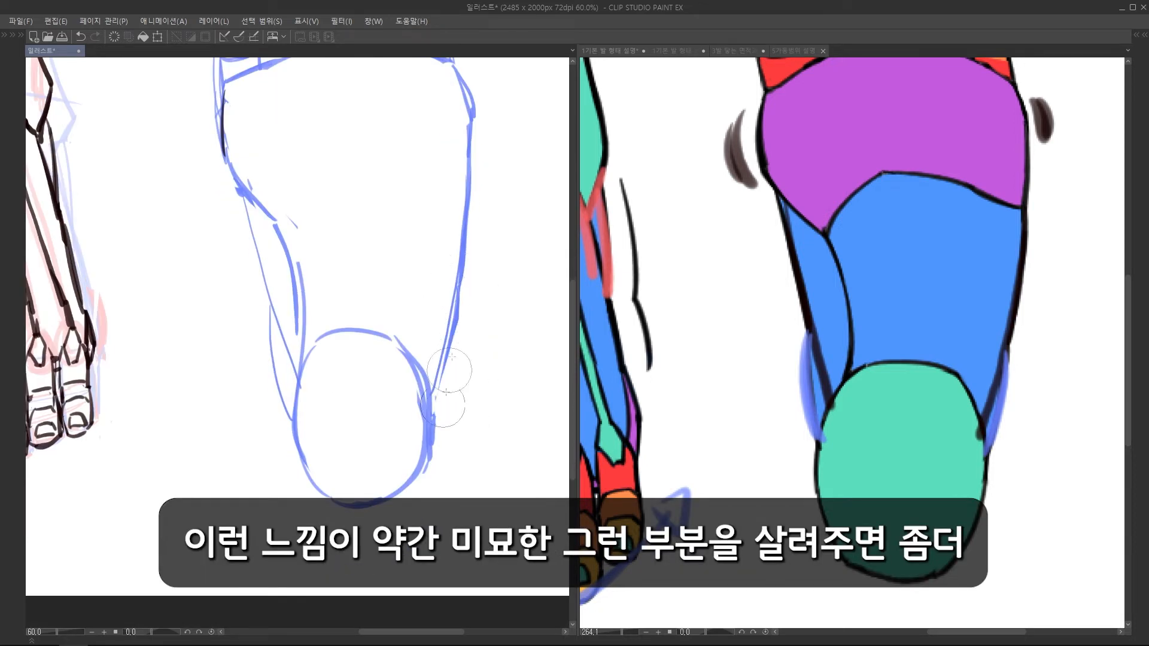
key(p)
drag(456, 304, 431, 393)
drag(457, 312, 433, 414)
drag(447, 353, 432, 415)
mouse_move(434, 449)
mouse_down()
mouse_move(443, 413)
mouse_move(424, 414)
mouse_up()
- Lasso the heel of the sole sketch, enlarge it slightly with a transform, and tidy the outer edge
scroll(424, 413, up, 3)
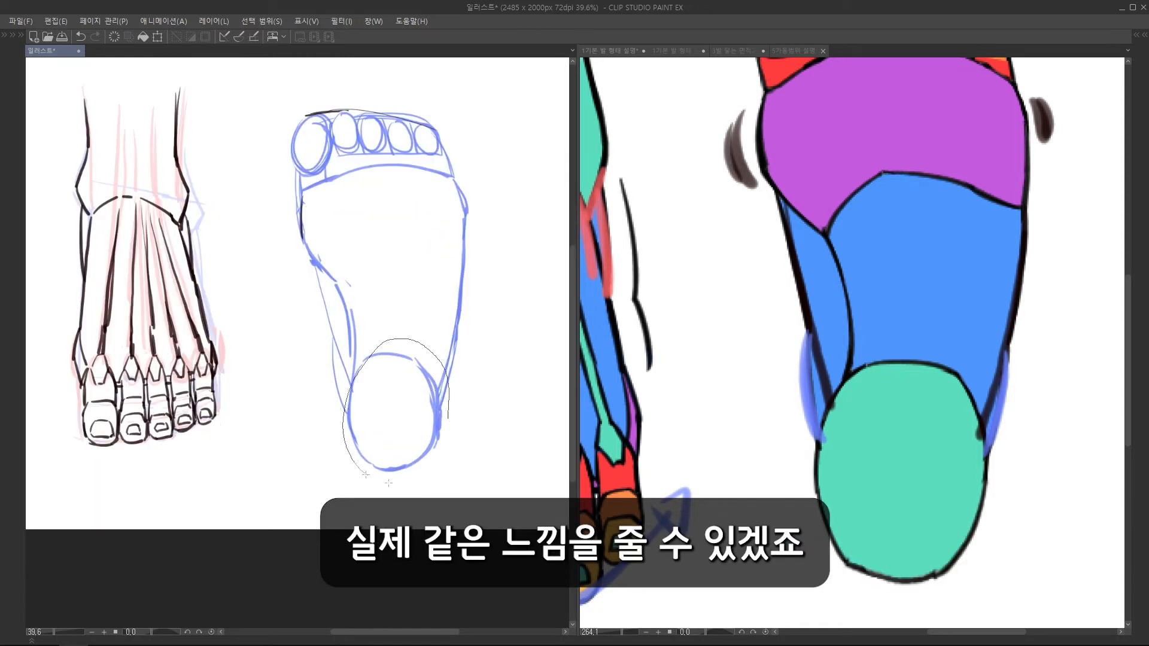
drag(365, 474, 365, 475)
key(ctrl+t)
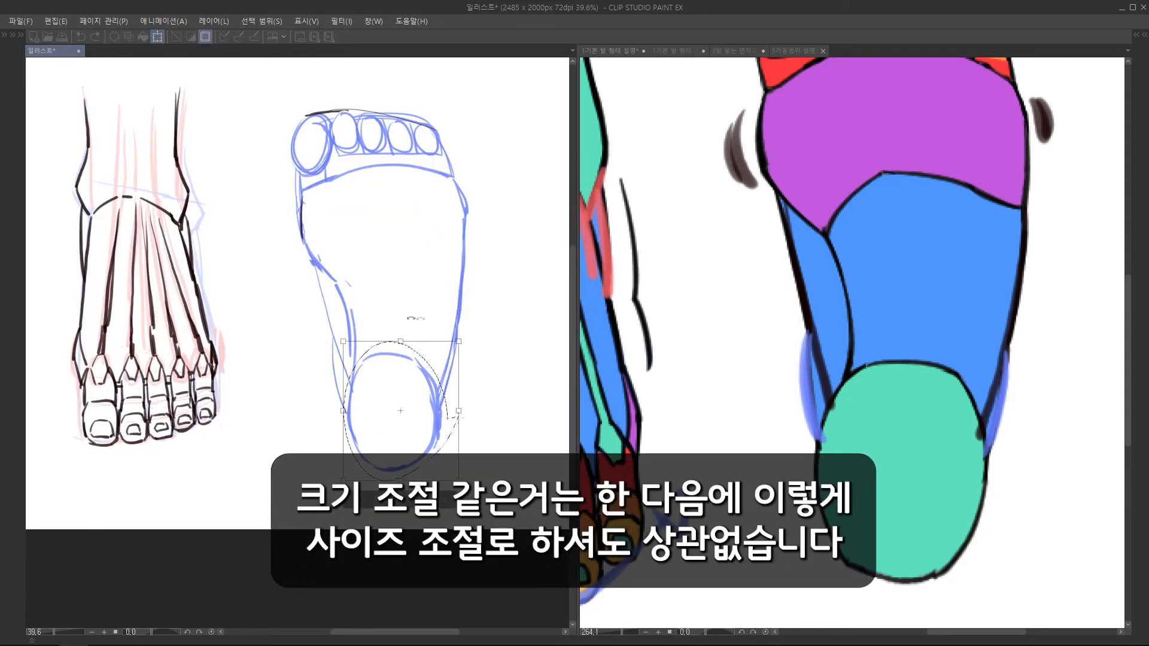
drag(400, 341, 400, 321)
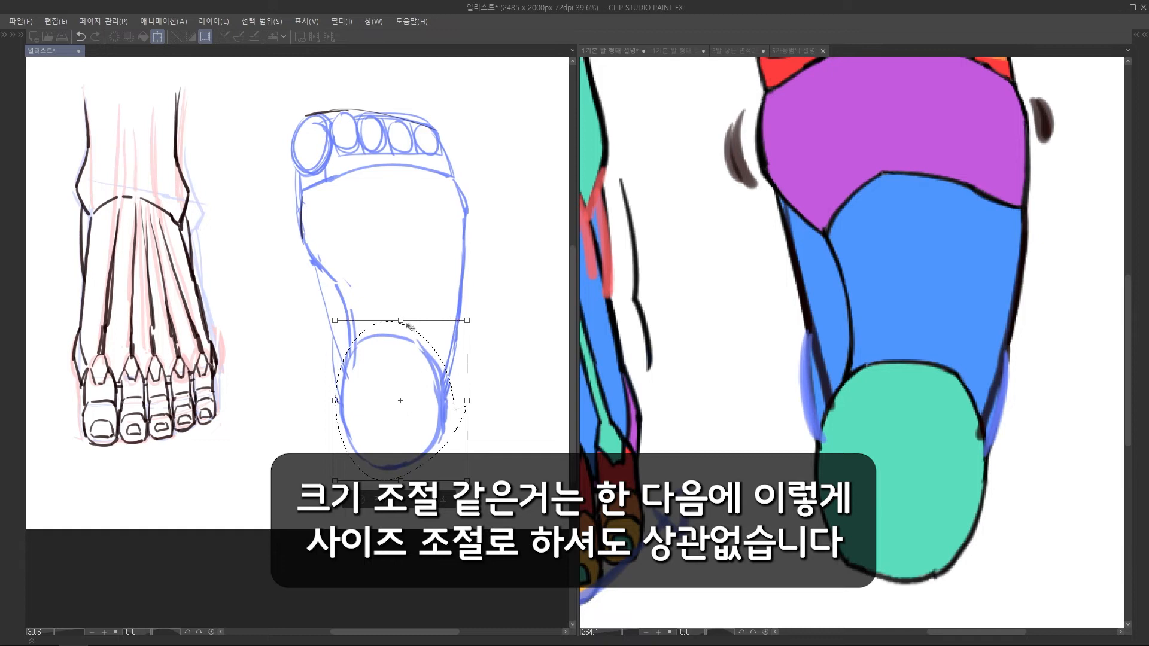
key(Return)
scroll(482, 351, down, 2)
drag(483, 352, 463, 379)
scroll(838, 443, down, 3)
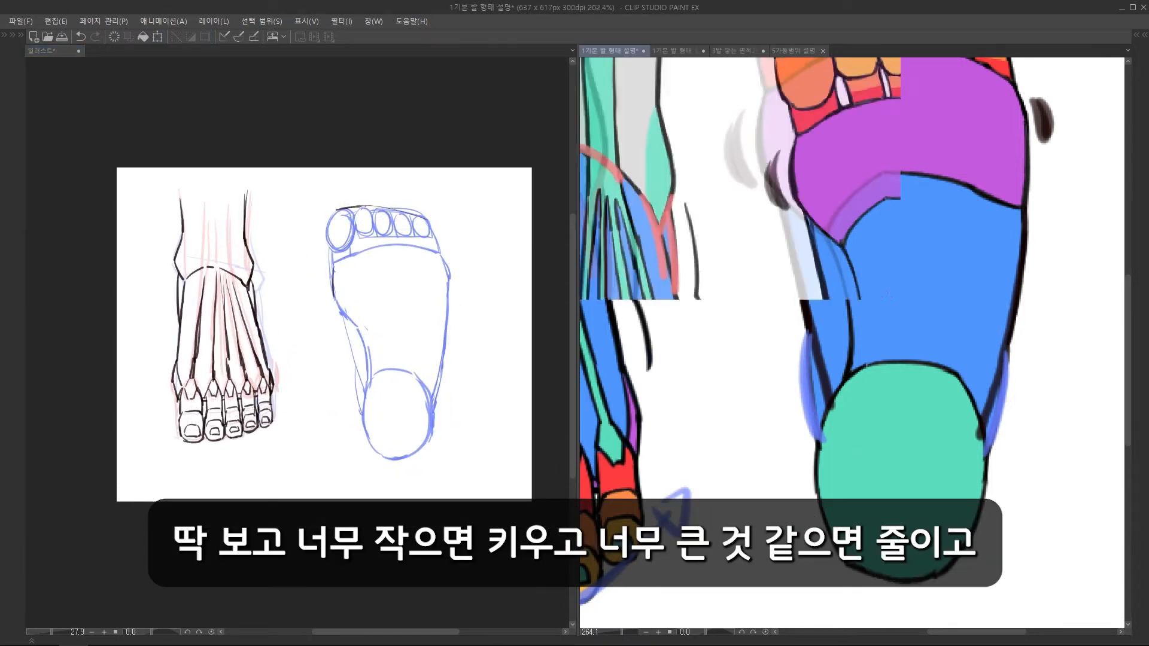
- Draw a long curved pad shape across the purple ball area of the reference
scroll(976, 342, up, 1)
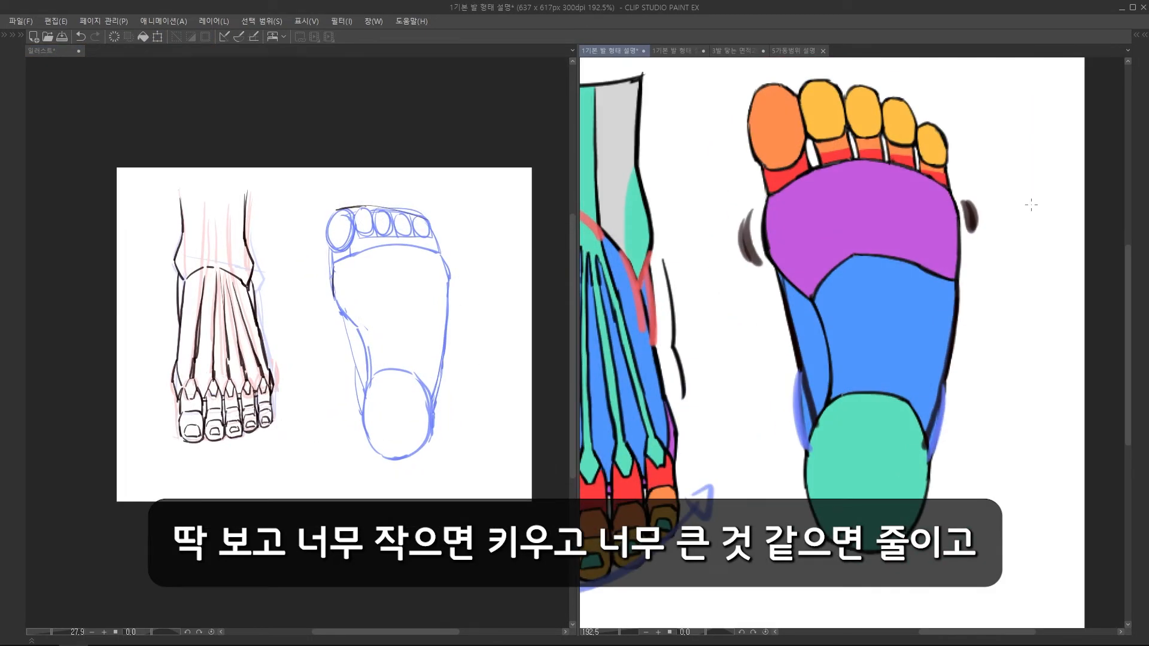
scroll(862, 269, up, 3)
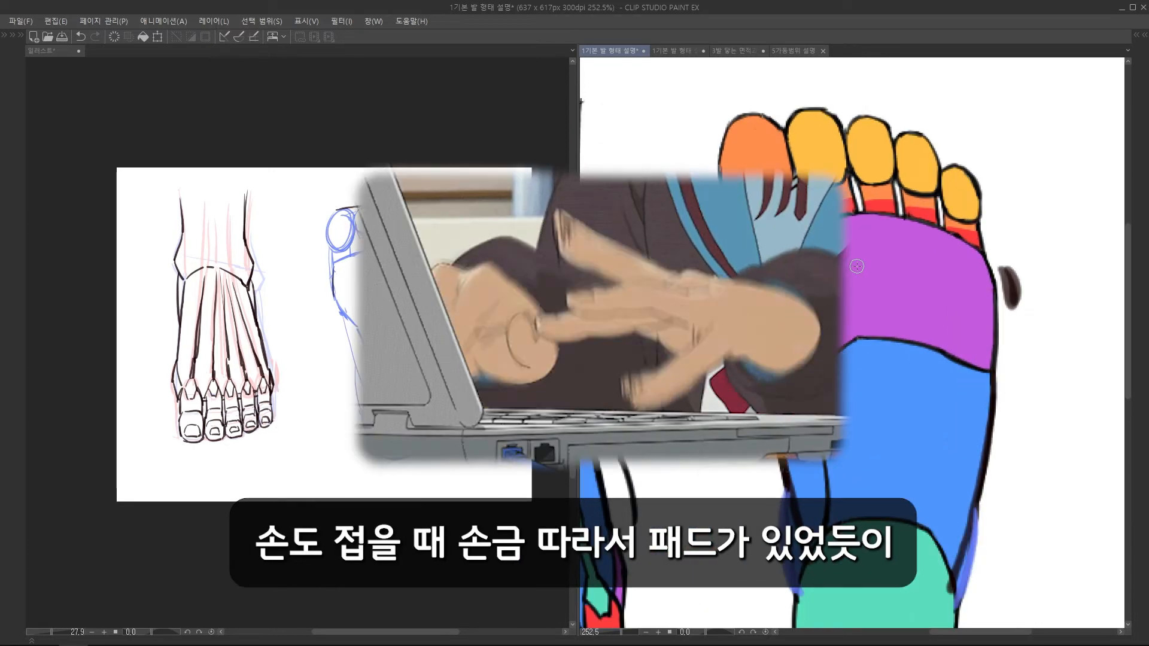
scroll(838, 275, down, 4)
scroll(870, 287, up, 3)
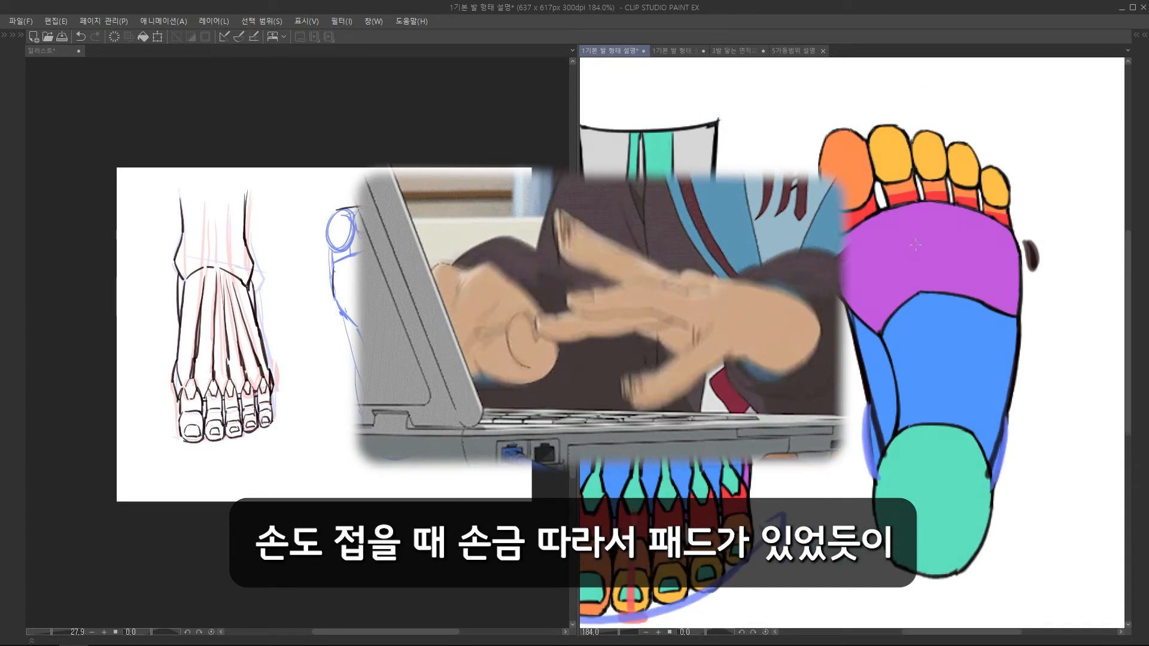
- Draw the lower edge of the ball on the sole sketch, rising from the inner side and curving across to the outer side
scroll(422, 245, up, 3)
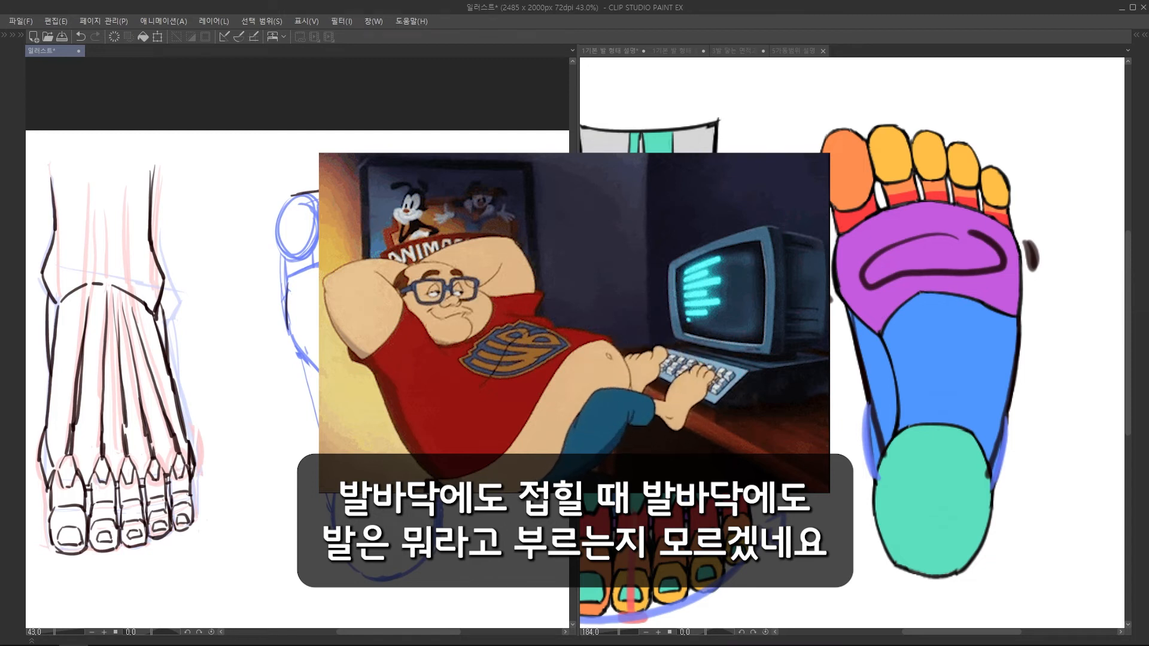
scroll(350, 334, up, 2)
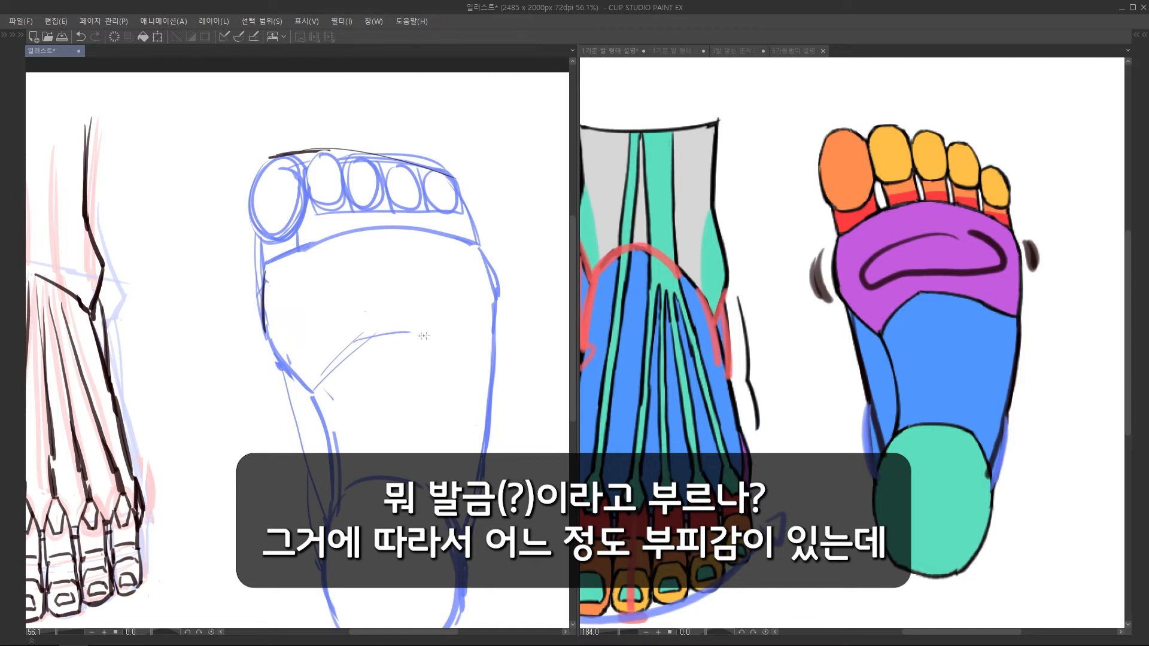
drag(507, 231, 508, 245)
- Circle the pads below the big toe and the little toe on the reference's purple ball area
click(1026, 144)
scroll(1026, 143, up, 1)
mouse_move(844, 242)
mouse_down()
mouse_move(806, 299)
mouse_move(862, 229)
mouse_up()
mouse_move(1000, 264)
mouse_down()
mouse_move(952, 314)
mouse_move(1006, 260)
mouse_up()
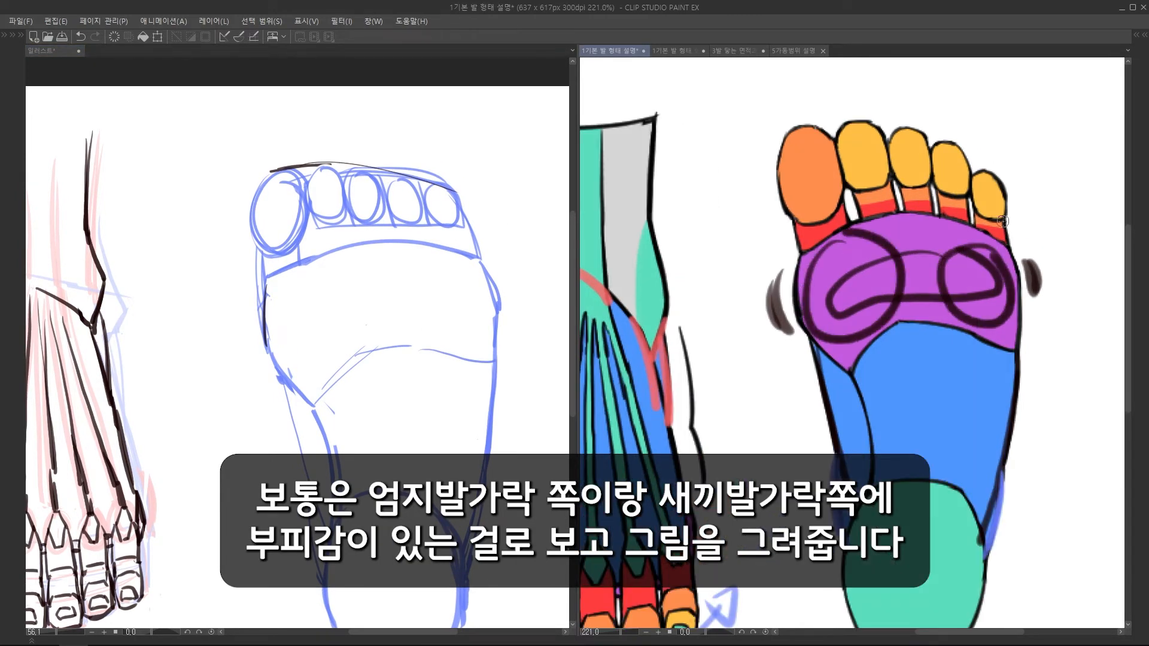
- Draw two pad ovals below the big and little toes on the sole sketch, and darken the ball's lower edge
click(311, 272)
drag(311, 272, 314, 271)
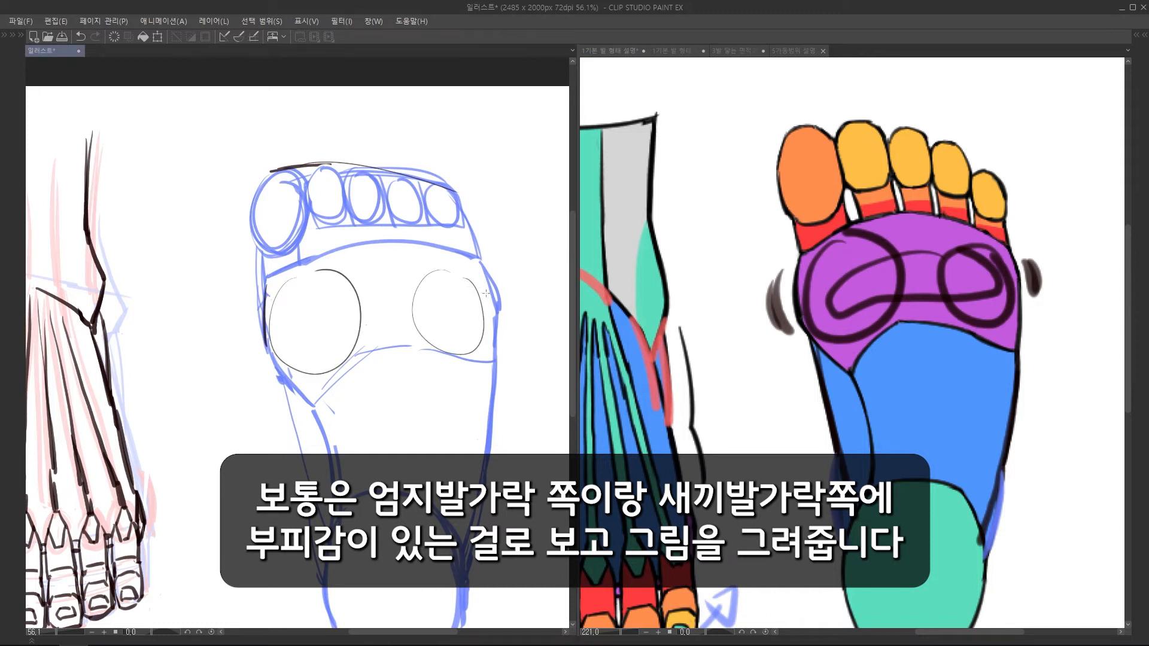
scroll(486, 293, down, 2)
scroll(466, 241, up, 2)
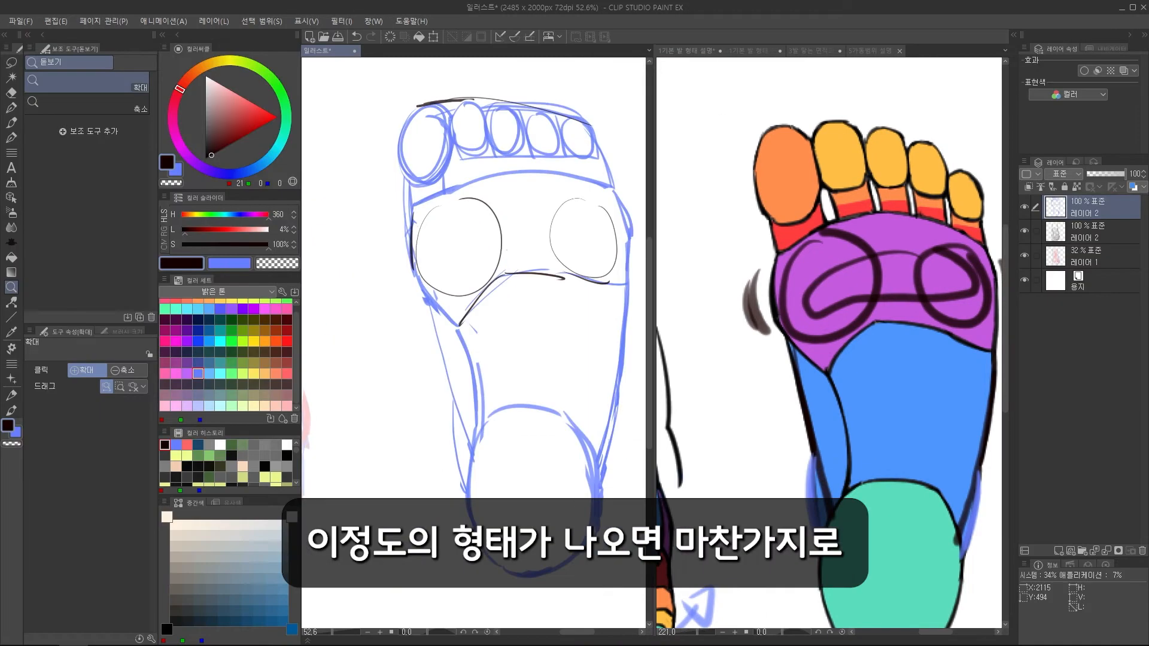
- Add a new layer, and fade the sole sketch layer to 26% opacity, placed beneath the ink layer
key(ctrl+shift+n)
click(1107, 230)
drag(1124, 175, 1104, 176)
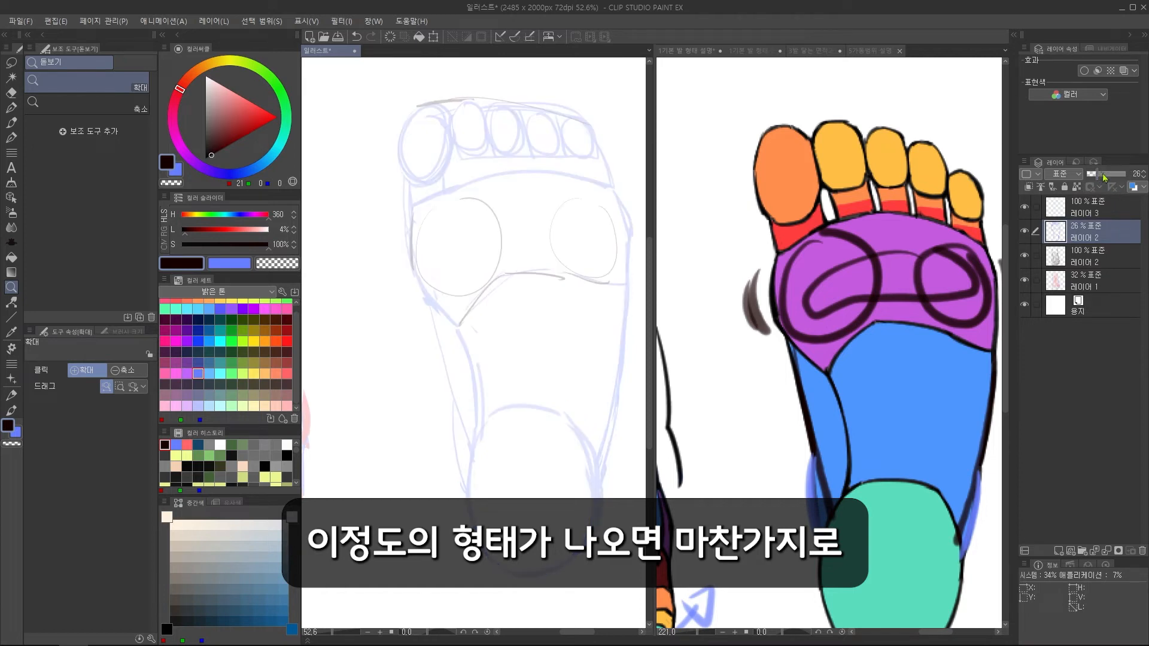
drag(1115, 233, 1112, 258)
click(1102, 238)
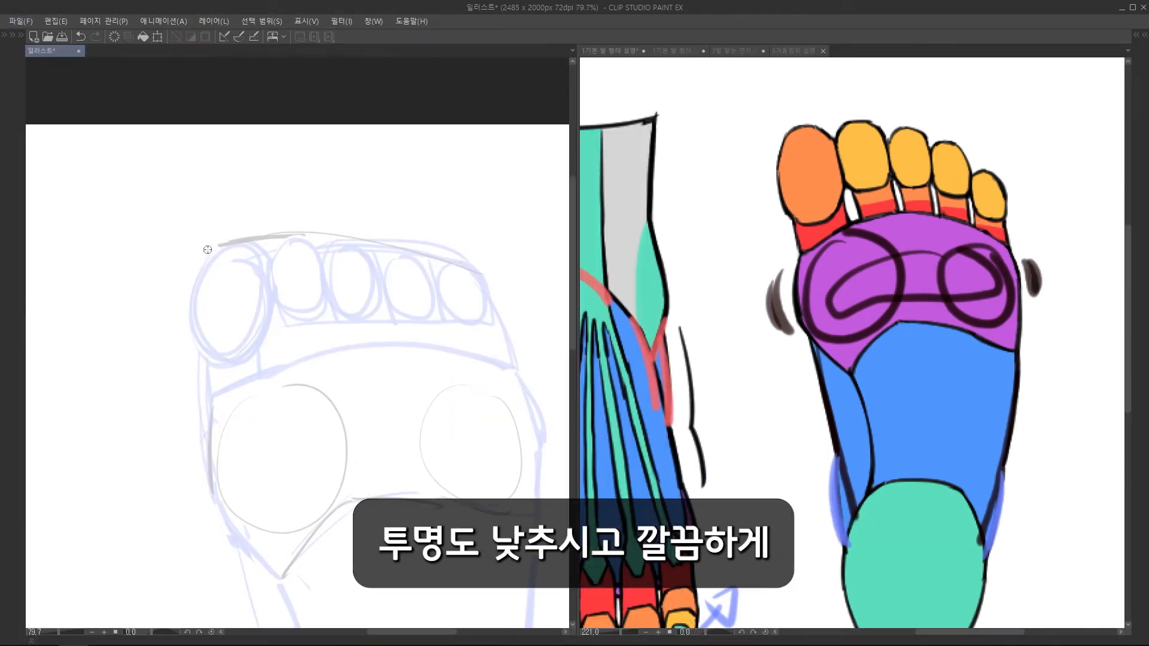
- Ink rounded black outlines for the big toe and the four smaller toes over the faded sole sketch
drag(205, 251, 231, 244)
mouse_move(199, 260)
mouse_down()
mouse_move(222, 365)
mouse_move(250, 352)
mouse_up()
key(ctrl+z)
mouse_move(241, 244)
mouse_down()
mouse_move(265, 284)
mouse_move(250, 356)
mouse_up()
drag(265, 262, 289, 236)
drag(270, 277, 312, 313)
mouse_move(322, 259)
mouse_down()
mouse_move(329, 287)
mouse_move(408, 254)
mouse_up()
mouse_move(414, 258)
mouse_down()
mouse_move(382, 290)
mouse_move(421, 313)
mouse_up()
drag(426, 270, 472, 313)
drag(473, 315, 476, 297)
drag(485, 334, 475, 300)
- Select the inked toes of the sole with a freehand outline and enlarge them slightly
scroll(455, 179, down, 3)
drag(287, 179, 281, 186)
key(ctrl+t)
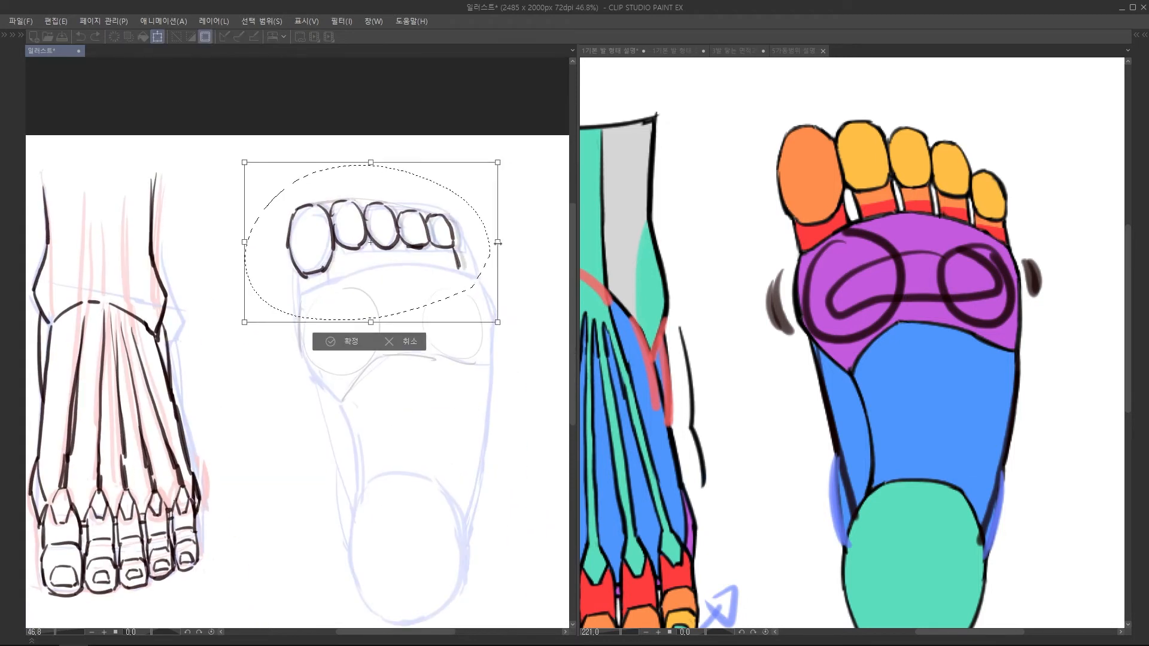
drag(499, 164, 503, 151)
key(Return)
- Ink the big toe's base, the curved upper edge of the ball, and the stems joining the smaller toes to it
scroll(319, 273, up, 3)
drag(285, 266, 291, 304)
mouse_move(360, 233)
mouse_down()
mouse_move(368, 285)
mouse_move(302, 252)
mouse_up()
drag(278, 279, 528, 282)
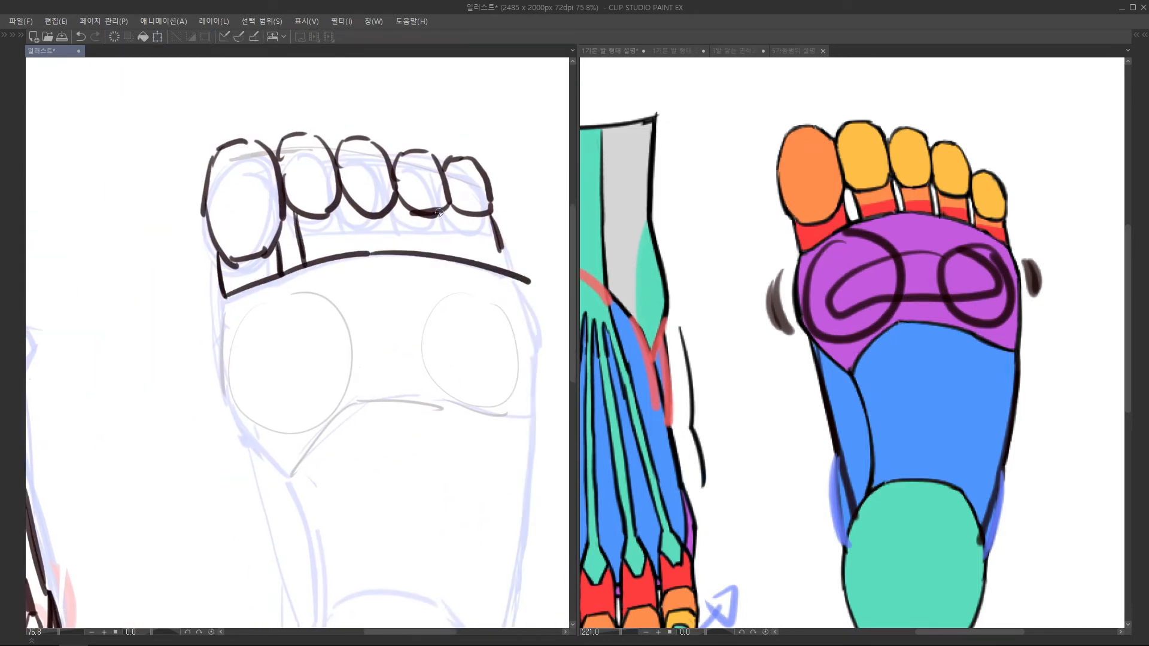
drag(340, 209, 354, 258)
drag(352, 205, 391, 248)
mouse_move(397, 208)
mouse_down()
mouse_move(403, 251)
mouse_move(438, 252)
mouse_up()
drag(447, 211, 455, 258)
- Select the four smaller toes with their stems and transform them so their outer end sits lower
mouse_move(457, 213)
mouse_down()
mouse_move(469, 262)
mouse_move(279, 267)
mouse_up()
key(ctrl+t)
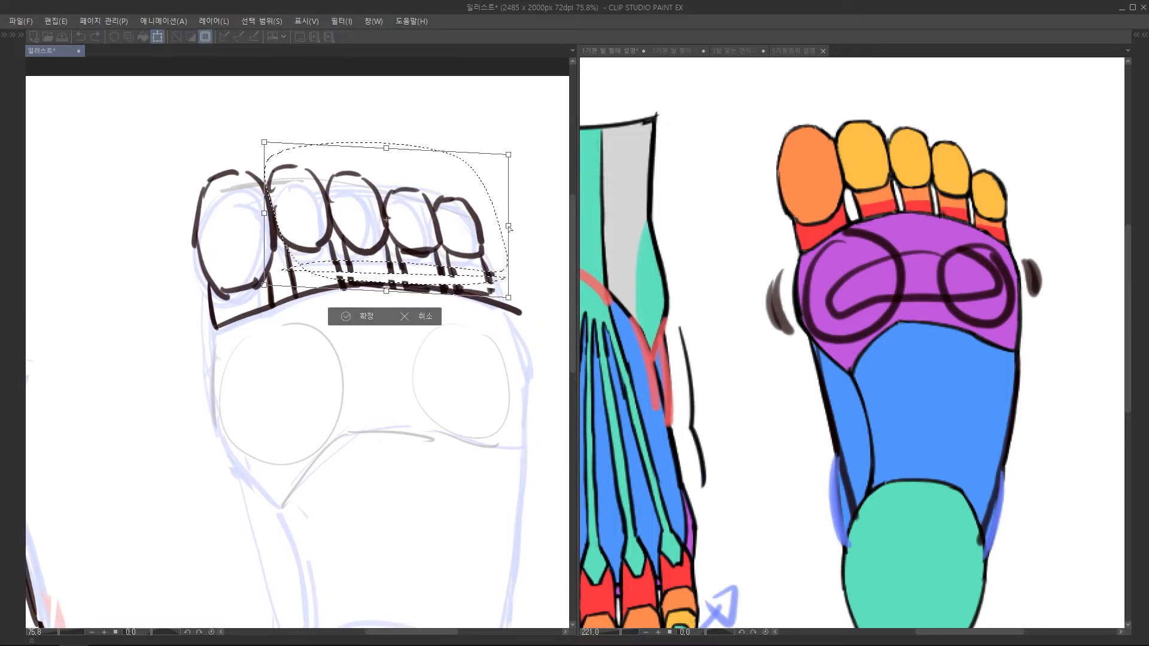
drag(509, 186, 509, 194)
key(Return)
- Clean up the overlapping lines below the smaller toes and re-ink their stems down to the ball's upper edge
drag(392, 277, 326, 276)
drag(333, 262, 343, 288)
drag(485, 259, 498, 298)
drag(438, 251, 450, 285)
scroll(436, 260, down, 3)
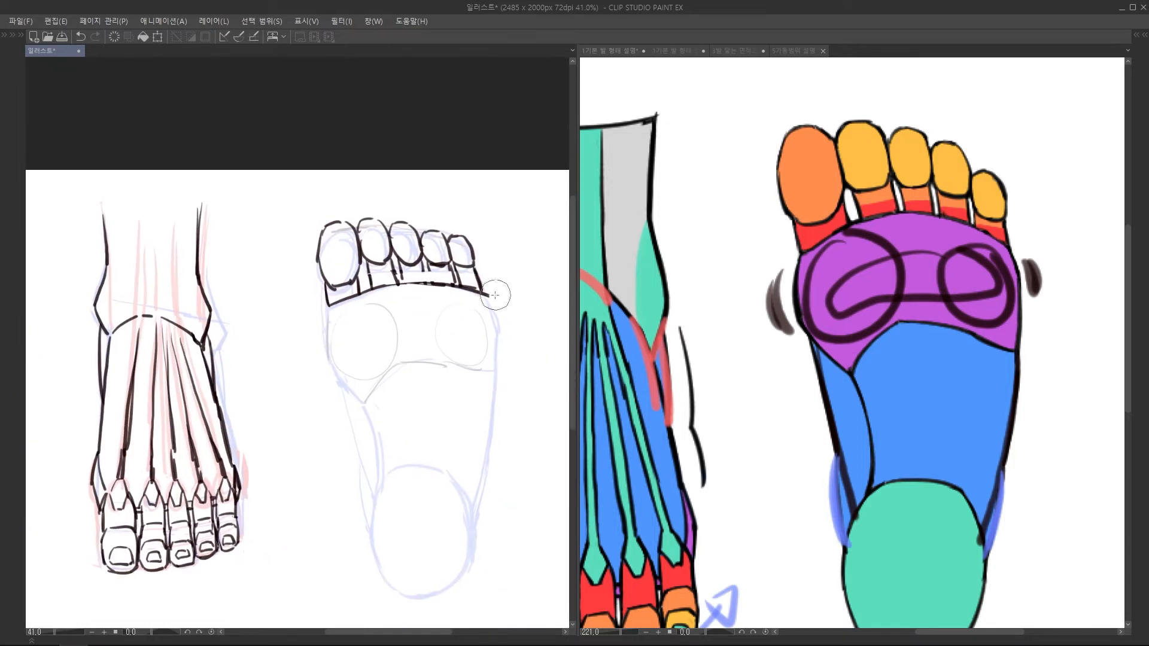
- Ink the ball of the sole with its inner side, its curved lower edge and its outer side
scroll(434, 254, up, 3)
drag(287, 375, 328, 435)
drag(328, 436, 301, 388)
mouse_move(313, 394)
mouse_down()
mouse_move(326, 434)
mouse_move(385, 325)
mouse_move(501, 361)
mouse_up()
mouse_move(500, 229)
mouse_down()
mouse_move(516, 264)
mouse_move(503, 359)
mouse_up()
drag(520, 374, 493, 280)
- Ink the narrow strip along the inner arch, and the rounded heel with the sole's outer edge running into it
mouse_move(274, 293)
mouse_down()
mouse_move(304, 359)
mouse_move(301, 447)
mouse_up()
drag(246, 267, 299, 447)
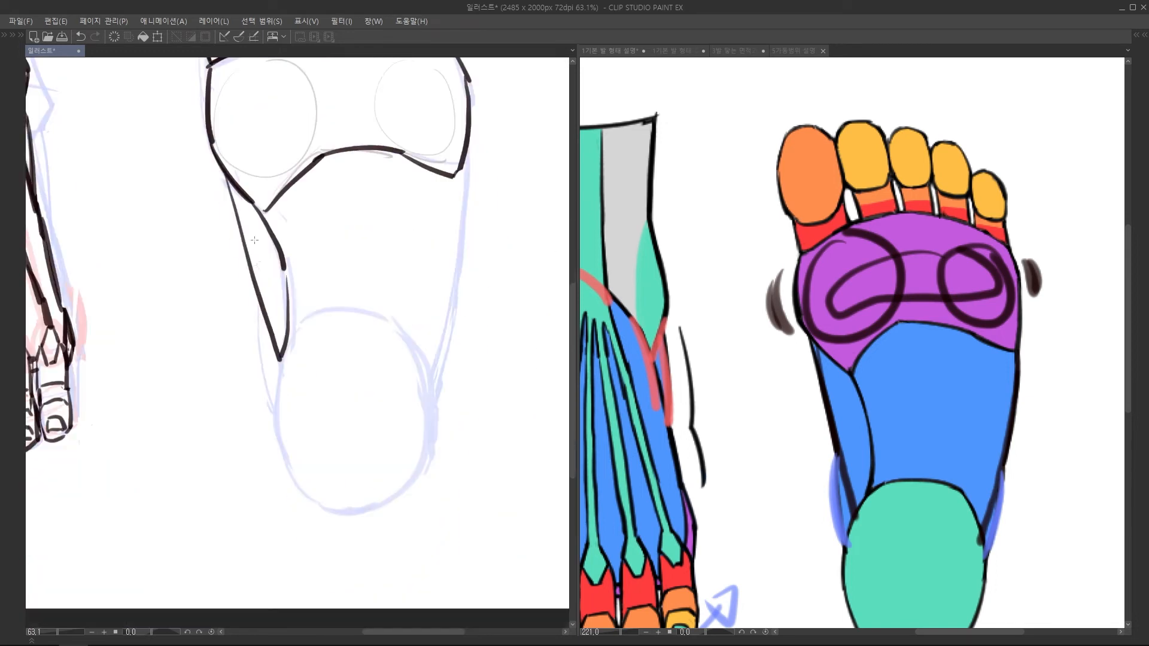
mouse_move(263, 310)
mouse_down()
mouse_move(278, 409)
mouse_move(307, 458)
mouse_up()
drag(313, 461, 396, 449)
mouse_move(282, 301)
mouse_down()
mouse_move(386, 276)
mouse_move(399, 445)
mouse_up()
drag(447, 201, 411, 439)
drag(324, 339, 299, 248)
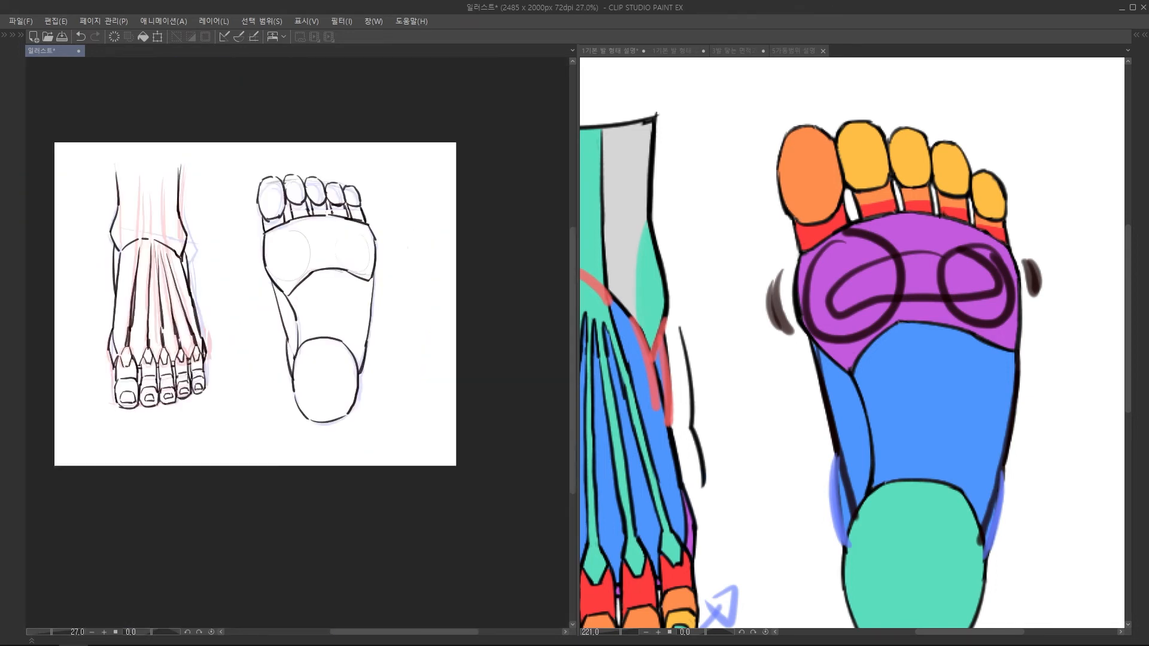
- Switch the reference to the drawing with the front and back views of the foot, and widen its view
drag(682, 152, 658, 137)
drag(341, 411, 383, 411)
mouse_move(315, 212)
mouse_down()
mouse_move(314, 494)
mouse_move(273, 212)
mouse_up()
mouse_move(270, 231)
mouse_down()
mouse_move(311, 231)
mouse_move(343, 253)
mouse_up()
drag(353, 252, 392, 251)
drag(405, 251, 445, 256)
mouse_move(453, 253)
mouse_down()
mouse_move(465, 259)
mouse_move(406, 246)
mouse_up()
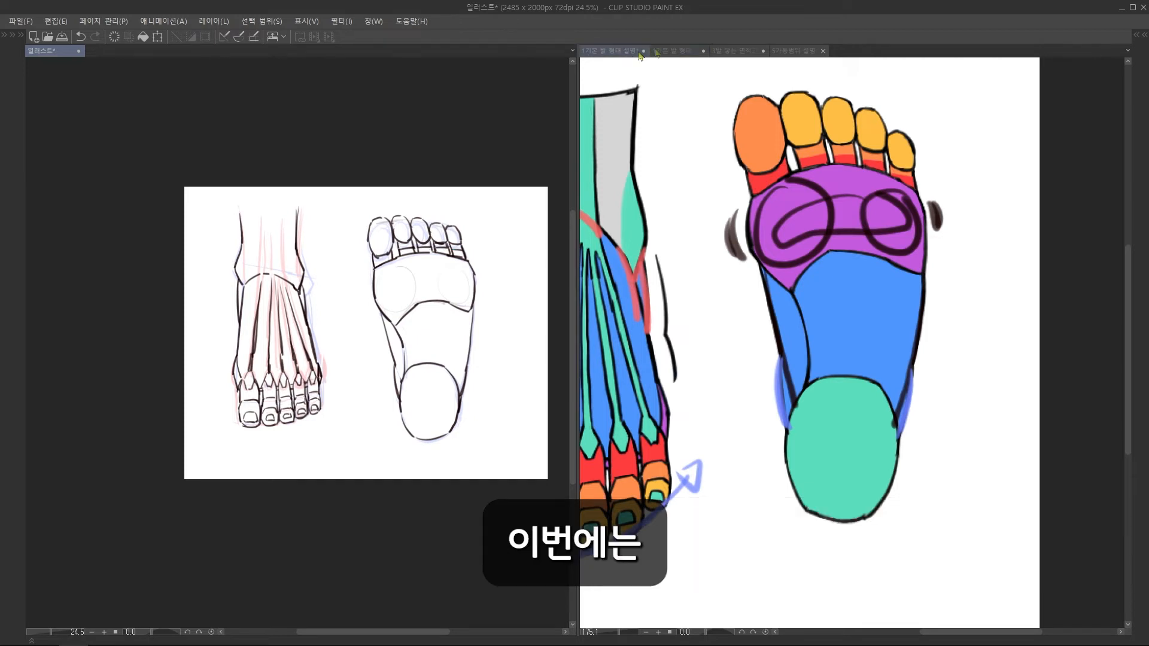
click(670, 50)
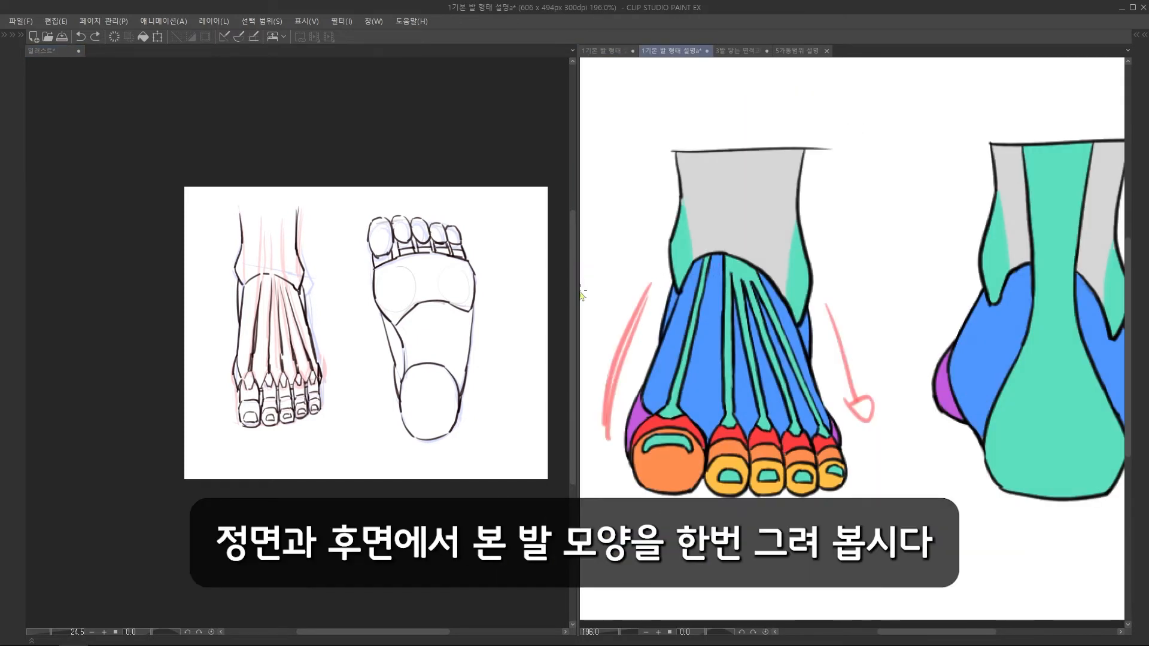
drag(579, 291, 479, 291)
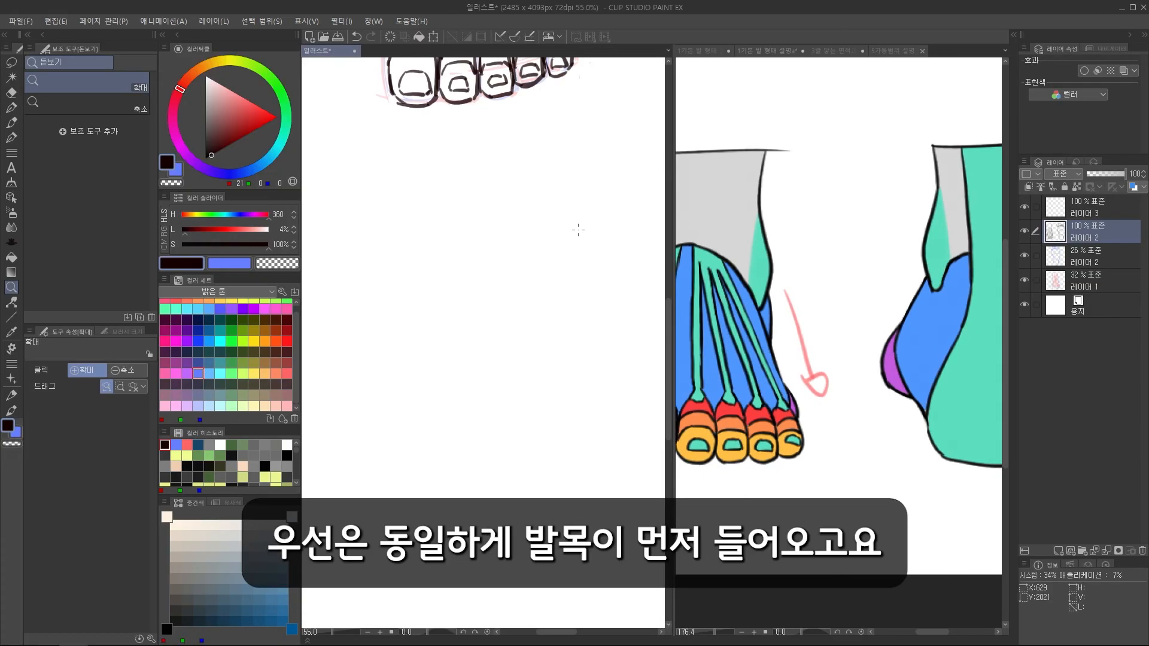
- Sketch the front-view ankle in red on the blank area below, placing the outer and inner ankle bones at different heights
click(286, 374)
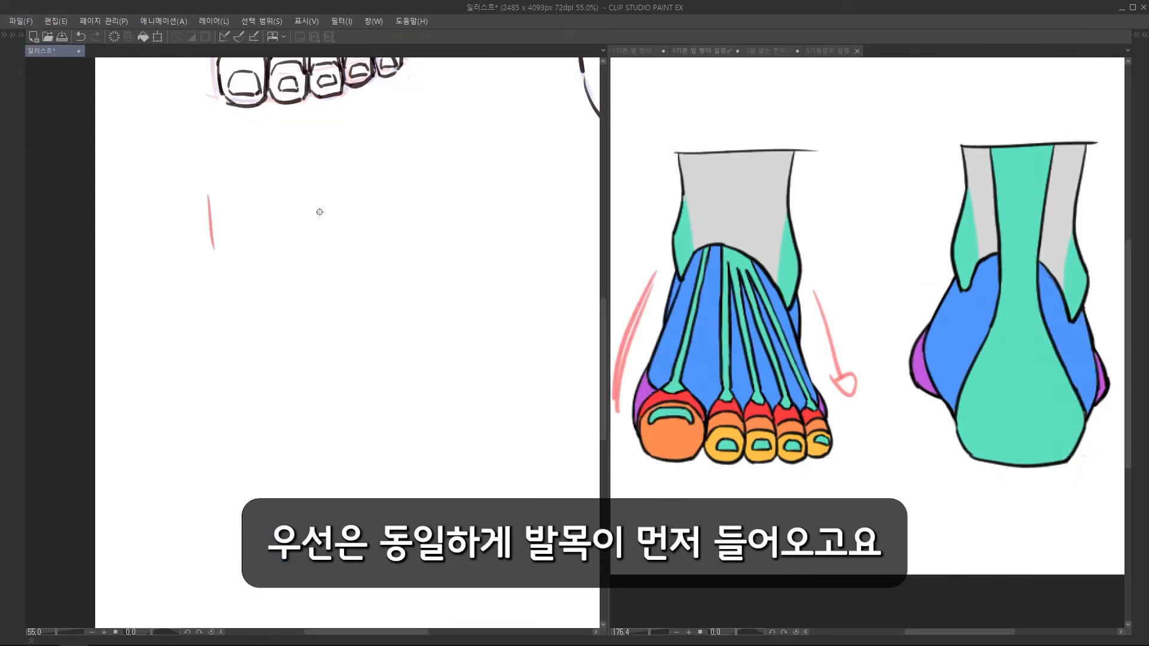
drag(317, 193, 318, 251)
drag(209, 242, 198, 293)
drag(203, 297, 222, 336)
drag(322, 250, 337, 325)
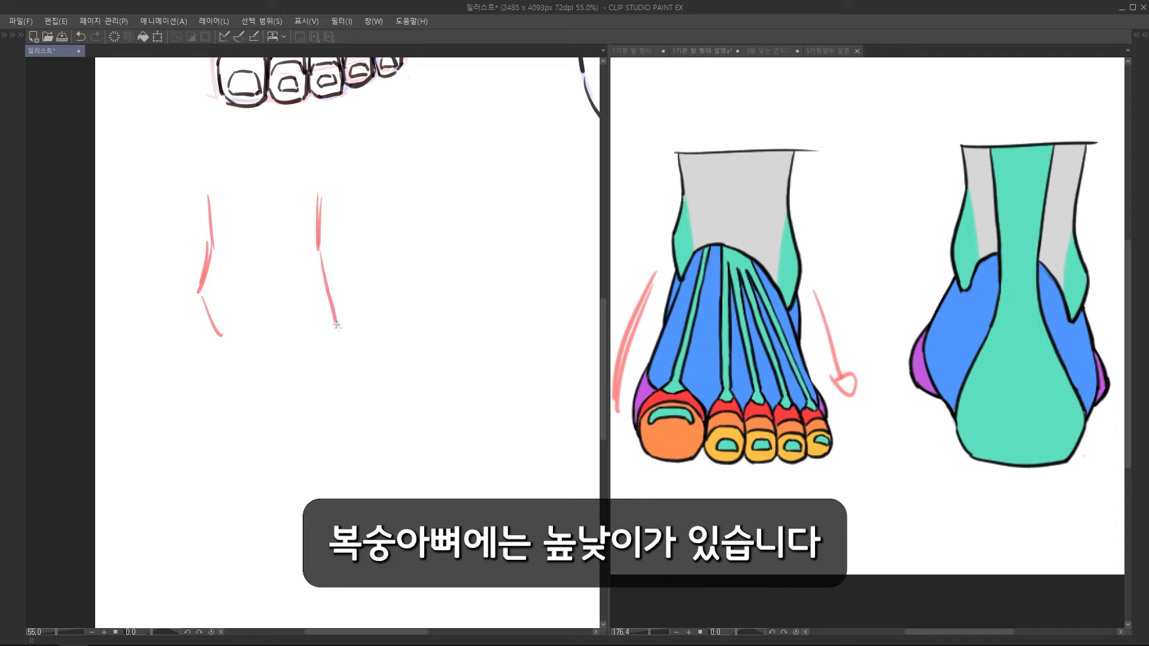
key(ctrl+z)
mouse_move(321, 243)
mouse_down()
mouse_move(345, 306)
mouse_move(331, 354)
mouse_up()
drag(346, 307, 332, 354)
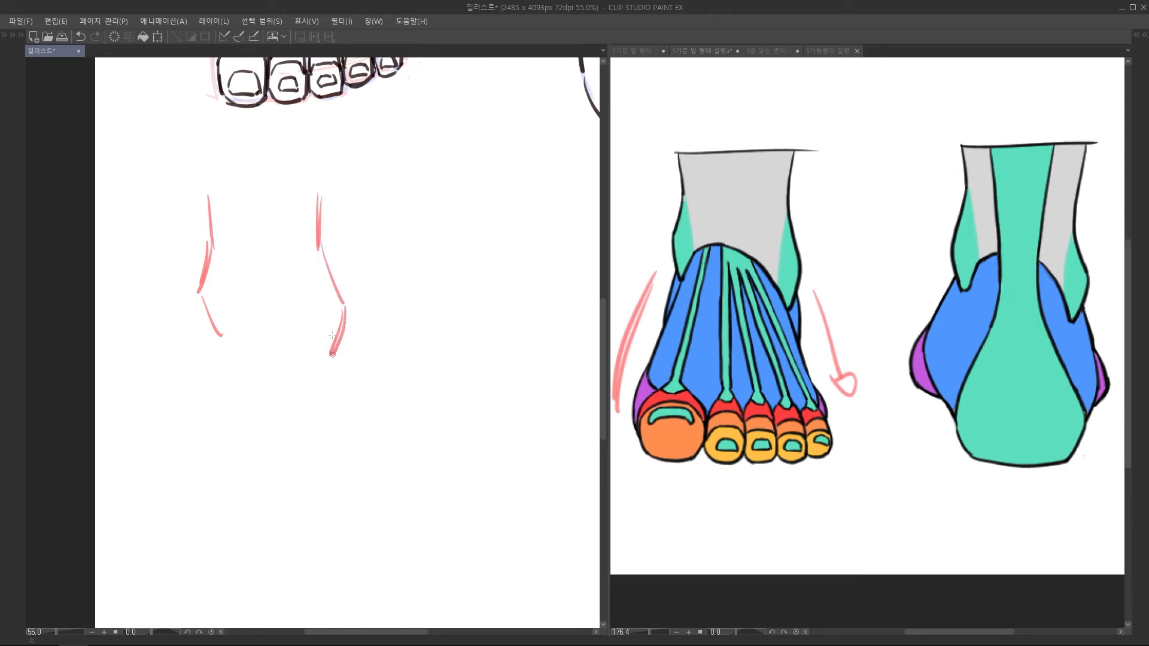
- Sketch the arched top of the instep in blue, with both sides spreading downward from the ankle
drag(310, 206, 326, 170)
mouse_move(281, 269)
mouse_down()
mouse_move(243, 280)
mouse_move(214, 401)
mouse_up()
mouse_move(293, 268)
mouse_down()
mouse_move(329, 285)
mouse_move(376, 401)
mouse_up()
key(ctrl+z)
drag(351, 310, 398, 427)
drag(408, 212, 370, 214)
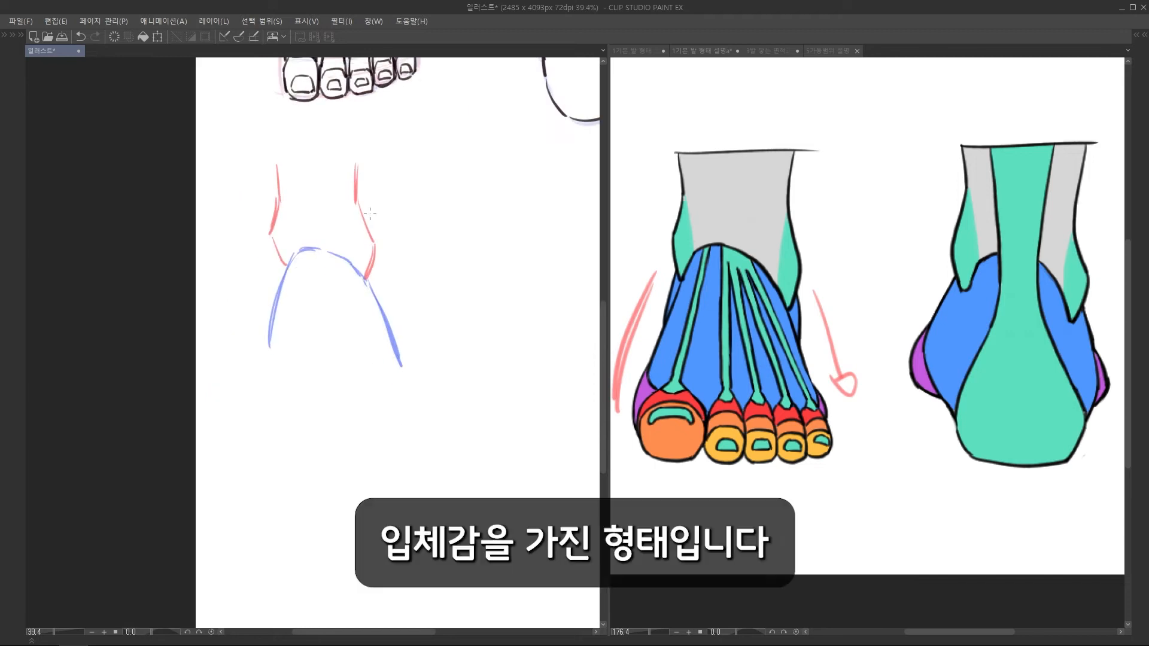
- Extend the instep's steep big-toe side downward and close the shape with a base line
drag(309, 349, 323, 346)
drag(254, 319, 249, 388)
drag(258, 320, 255, 395)
drag(346, 369, 316, 349)
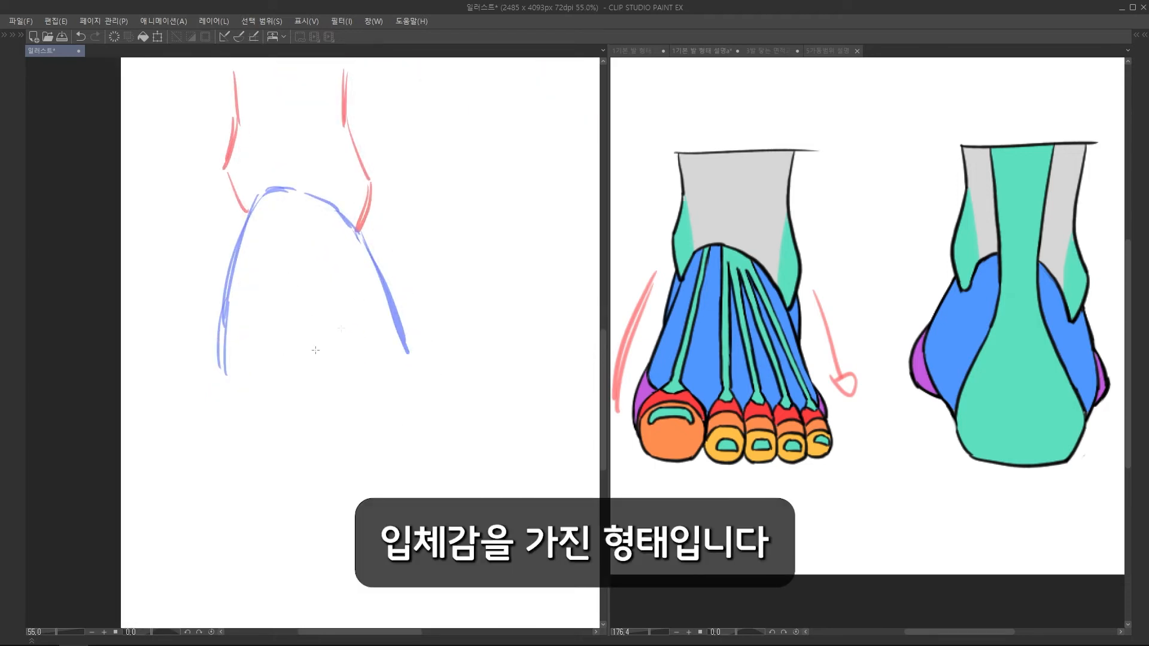
drag(252, 374, 412, 372)
- Draw a triangle guide inside the instep sketch and a vertical length mark on the reference's instep, undoing both
mouse_move(260, 234)
mouse_down()
mouse_move(246, 335)
mouse_move(285, 229)
mouse_up()
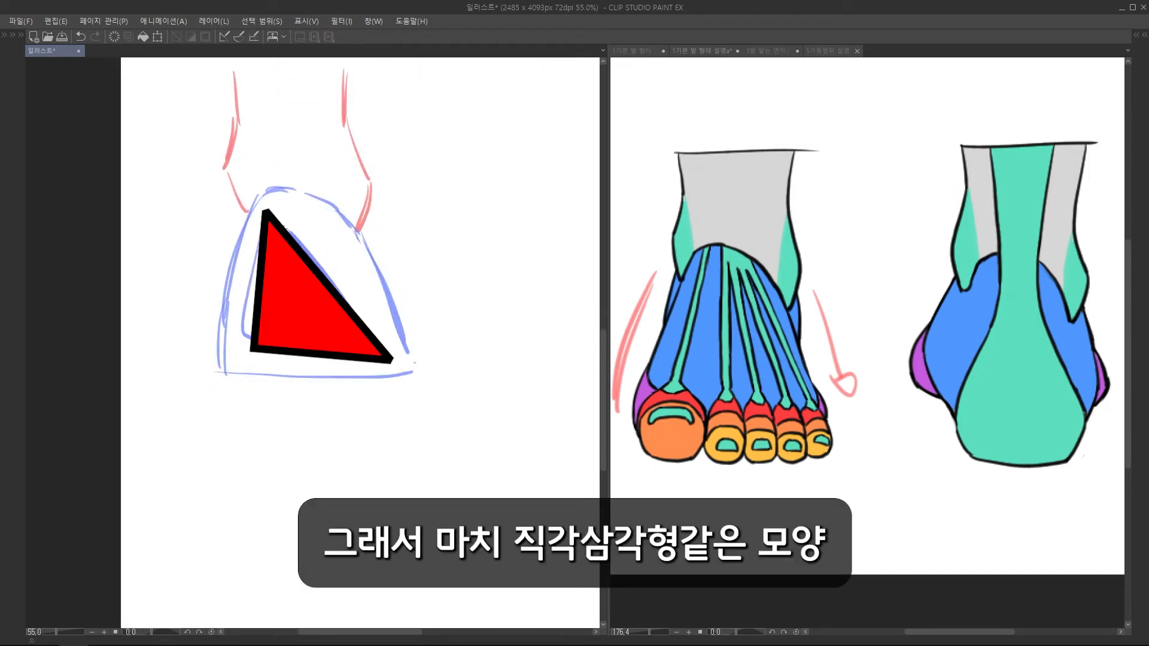
key(ctrl+z)
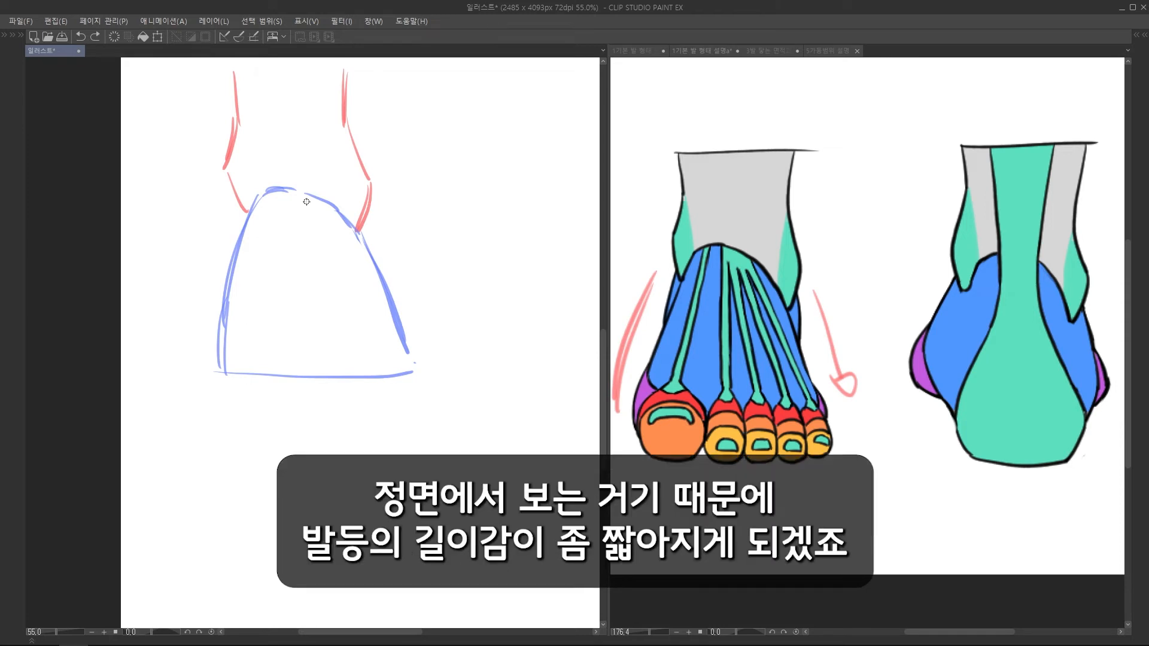
click(730, 261)
drag(725, 261, 725, 373)
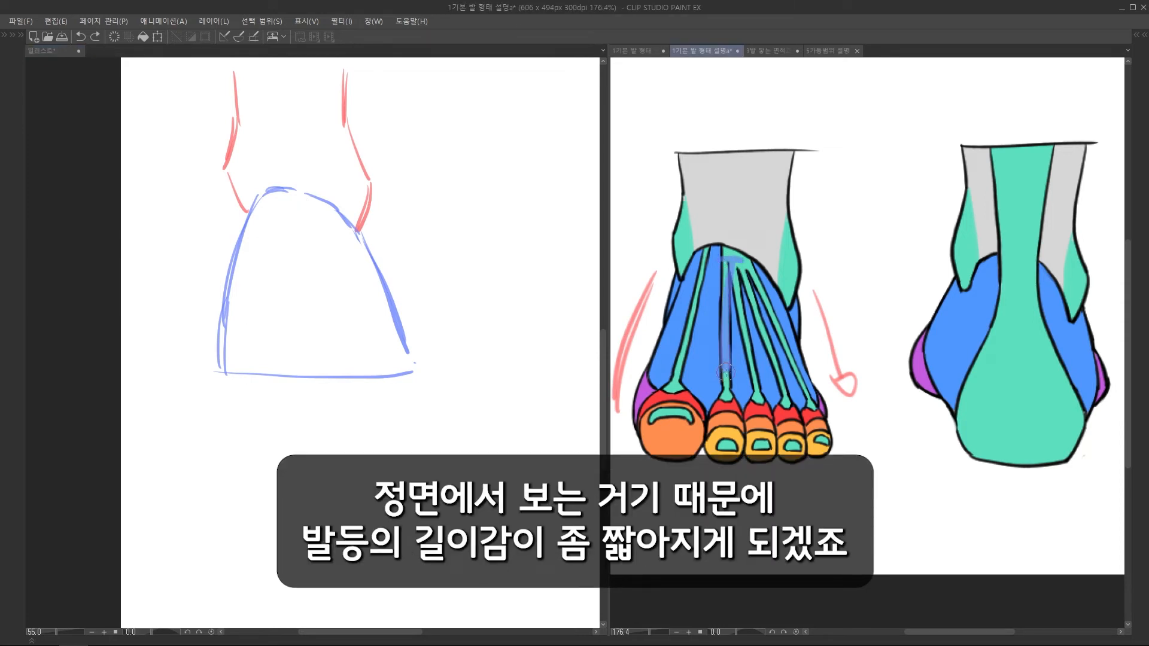
key(ctrl+z)
- Draw a red vertical ridge arrow down the instep sketch, with three curved contour lines crossing it
click(341, 307)
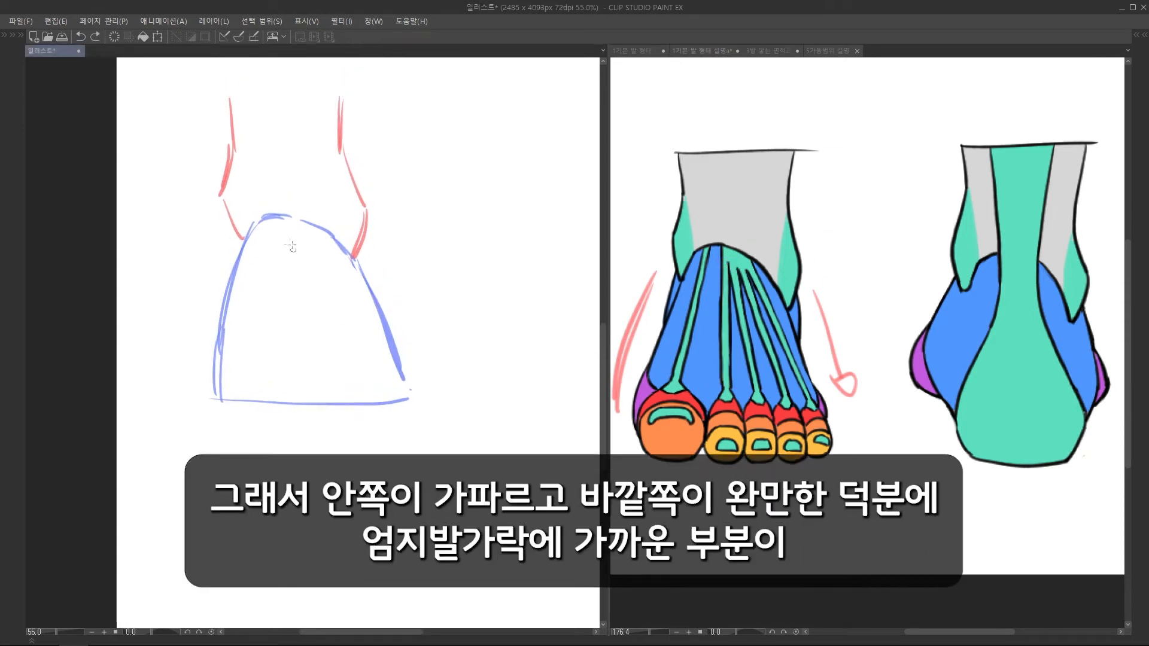
scroll(322, 180, up, 1)
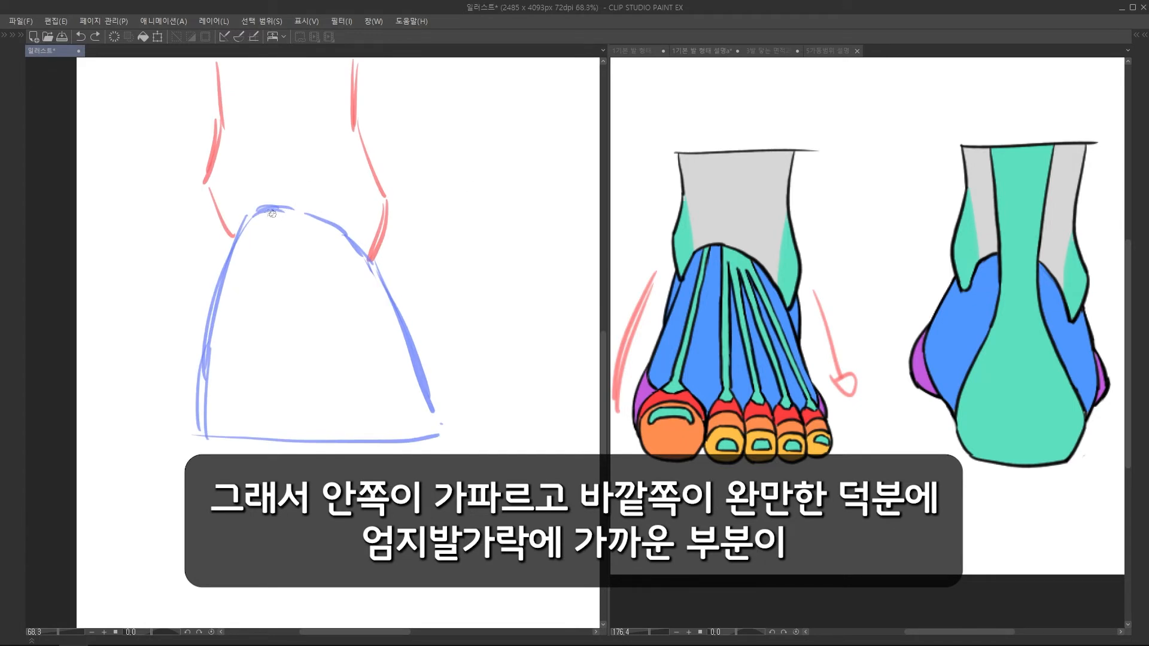
mouse_move(274, 204)
mouse_down()
mouse_move(272, 443)
mouse_move(269, 216)
mouse_move(272, 285)
mouse_up()
drag(268, 448, 273, 447)
mouse_move(219, 290)
mouse_down()
mouse_move(335, 269)
mouse_move(378, 316)
mouse_up()
drag(219, 338, 400, 358)
drag(220, 367, 392, 377)
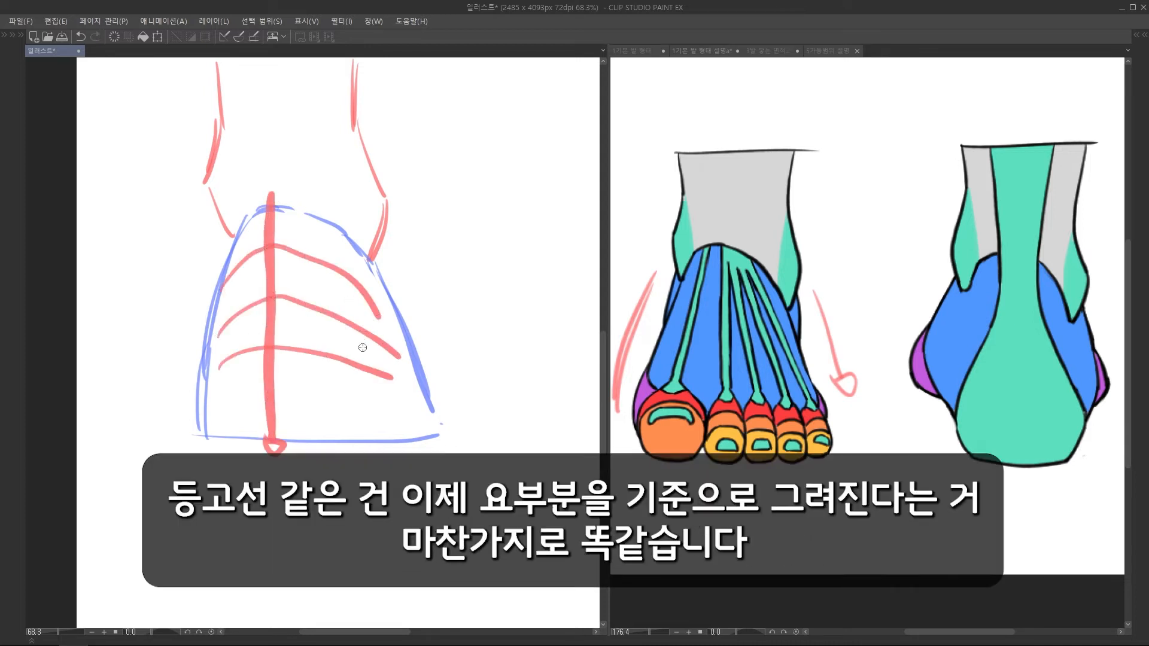
drag(277, 308, 299, 228)
mouse_move(230, 336)
mouse_down()
mouse_move(268, 300)
mouse_move(421, 339)
mouse_move(351, 336)
mouse_up()
- Undo the red ridge arrow and the contour lines on the instep
key(ctrl+z)
key(ctrl+z)
key(ctrl+z)
key(ctrl+z)
key(ctrl+z)
key(ctrl+z)
key(ctrl+z)
key(ctrl+z)
key(ctrl+z)
key(ctrl+z)
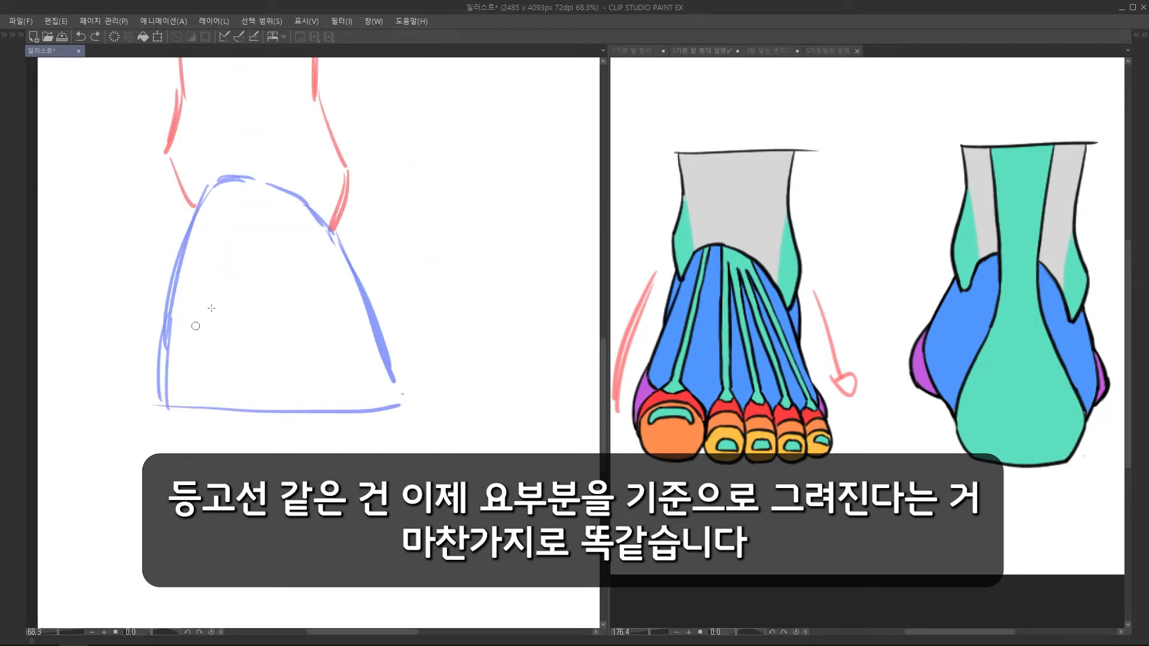
- Erase the instep's lower corners and base line, and draw red bone bumps on the big-toe and little-toe sides
key(e)
drag(160, 382, 167, 388)
key(p)
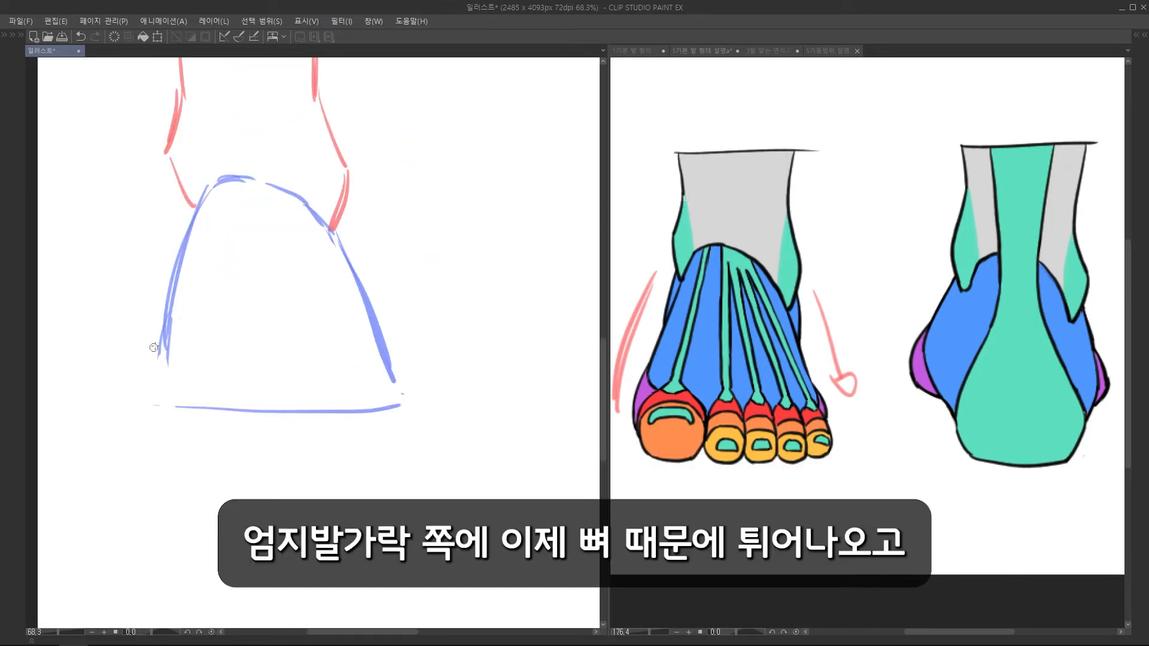
mouse_move(163, 340)
mouse_down()
mouse_move(146, 383)
mouse_move(355, 413)
mouse_move(356, 361)
mouse_move(395, 397)
mouse_up()
key(e)
key(p)
drag(206, 339, 210, 324)
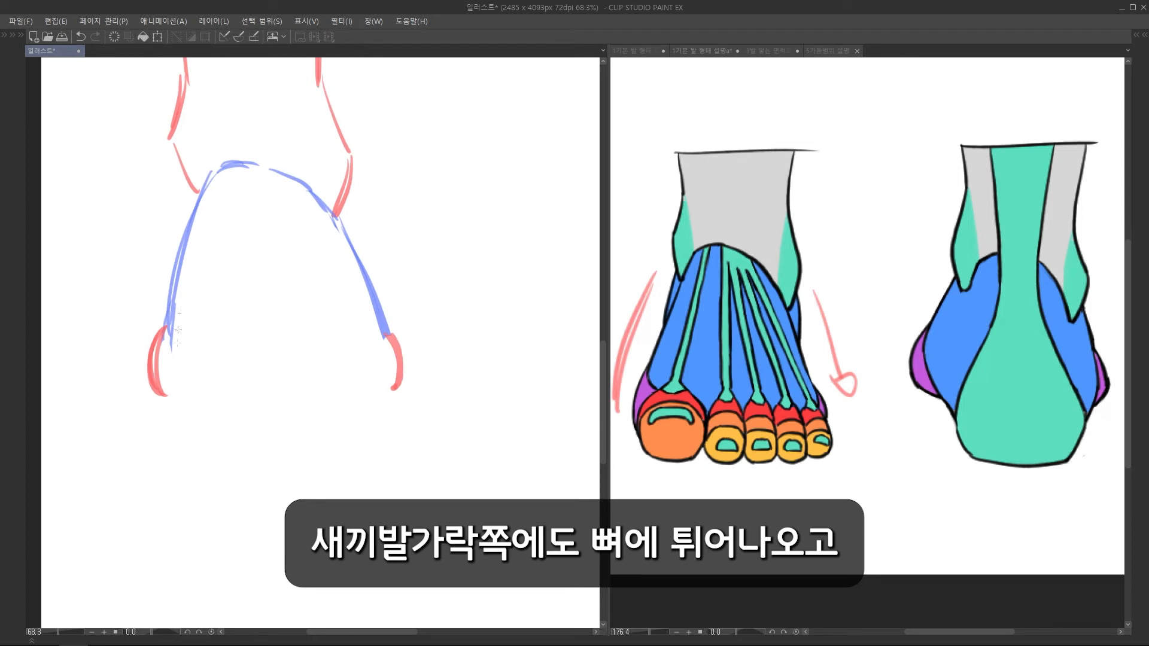
- Sketch a blue block for the toes between the bone bumps, with curved sides, a top edge and a base line
drag(167, 361, 181, 416)
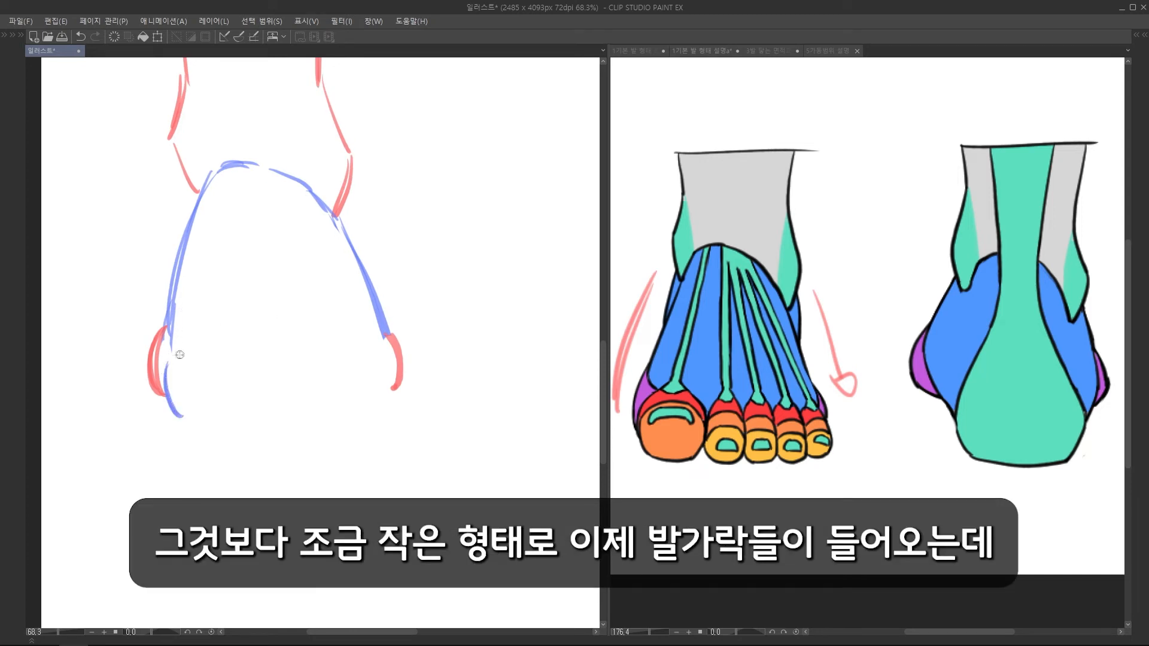
drag(219, 347, 352, 357)
drag(371, 352, 388, 406)
drag(386, 355, 384, 414)
drag(189, 422, 383, 424)
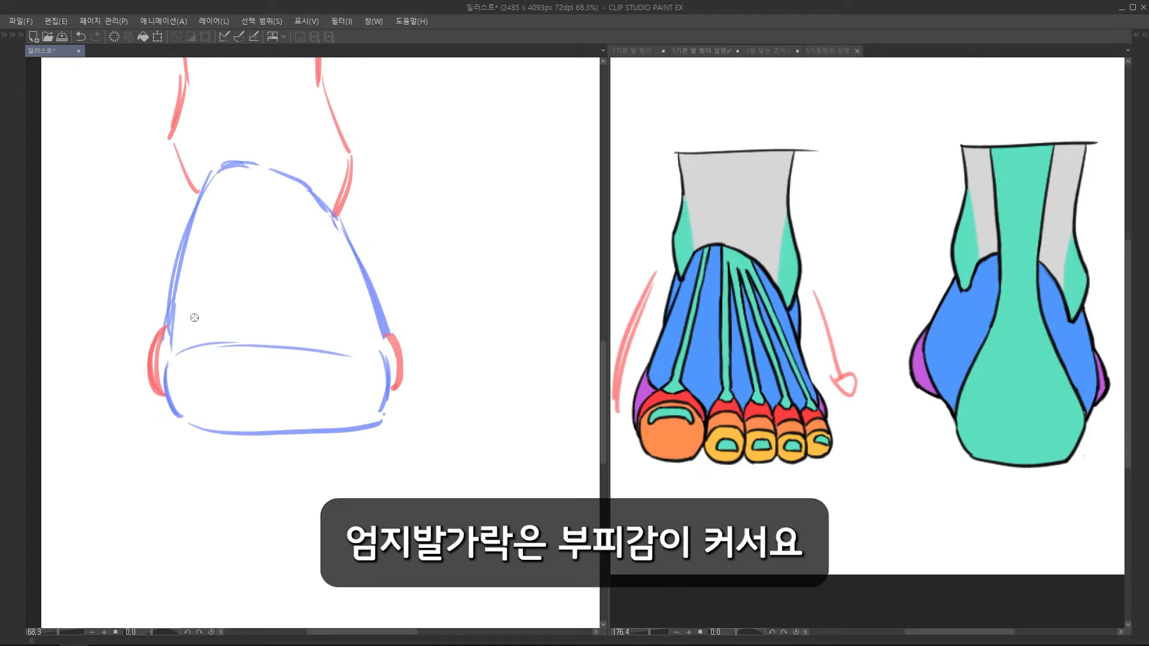
- Draw the big toe as a short cylinder with a round front at the inner end of the toe block
drag(231, 350, 240, 337)
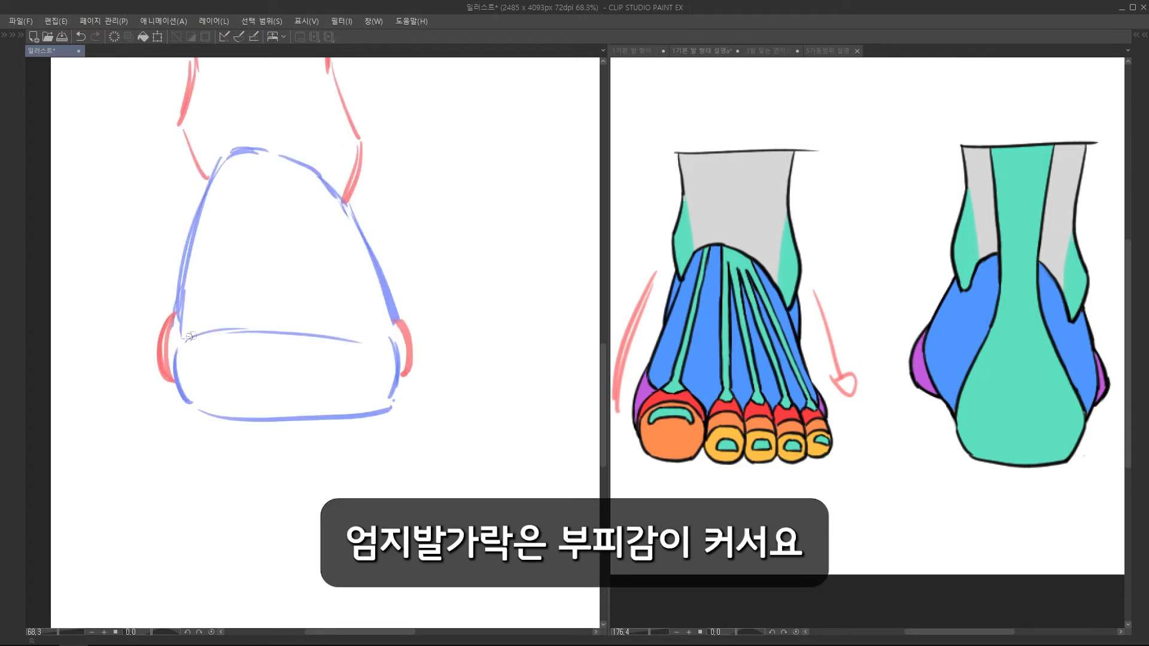
mouse_move(179, 361)
mouse_down()
mouse_move(231, 341)
mouse_move(203, 353)
mouse_move(200, 397)
mouse_up()
key(e)
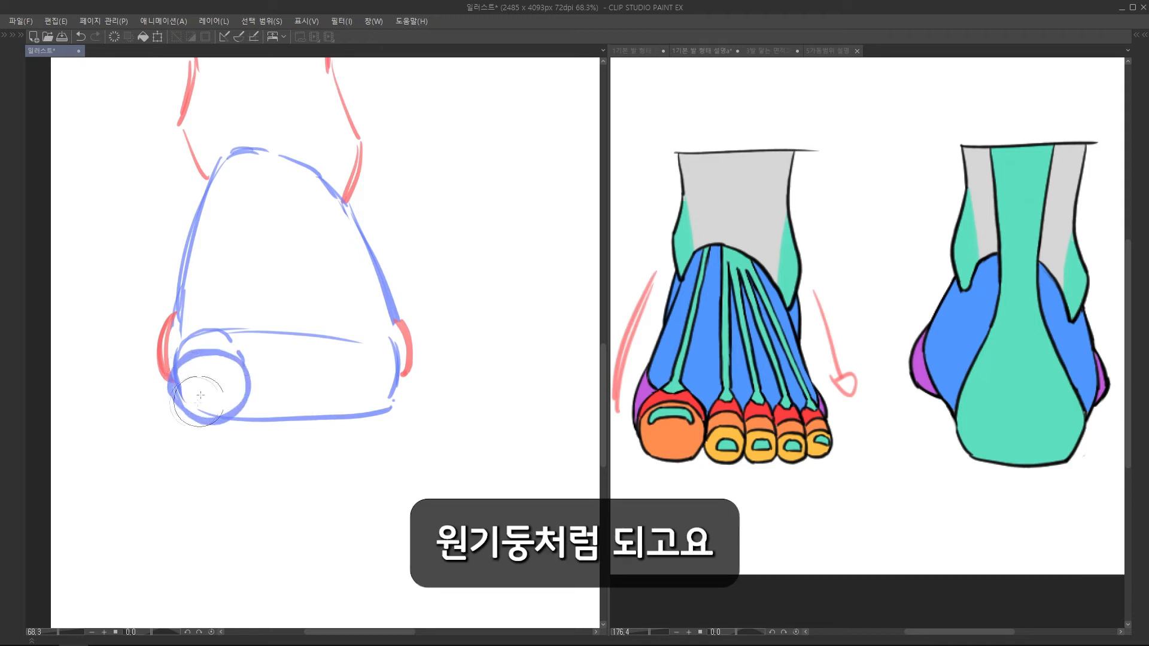
drag(295, 342, 304, 288)
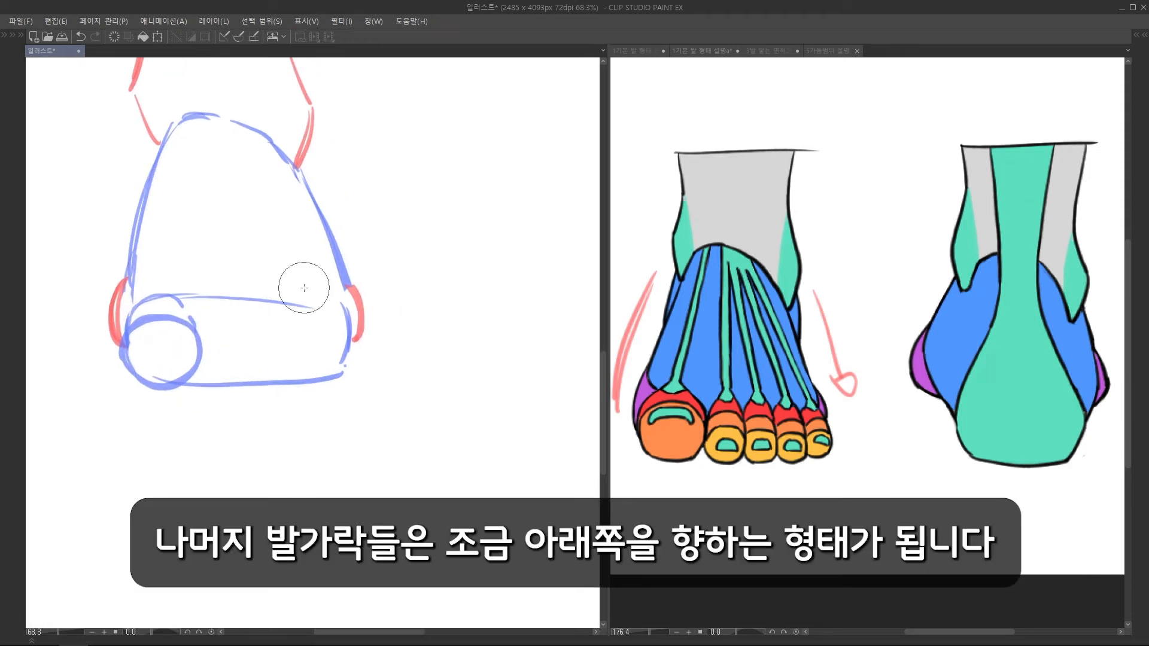
- Switch to the side-view foot reference, and draw a red arrow for the big toe's direction and a blue one for the other toes
click(770, 50)
drag(996, 506, 1078, 506)
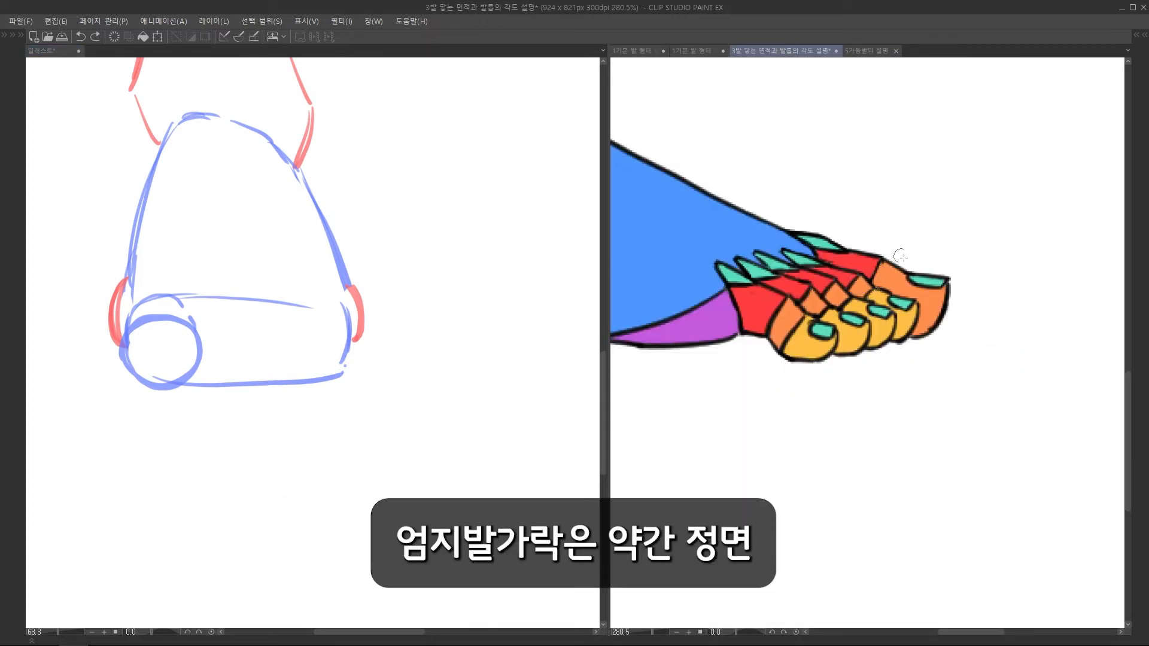
drag(842, 247, 995, 260)
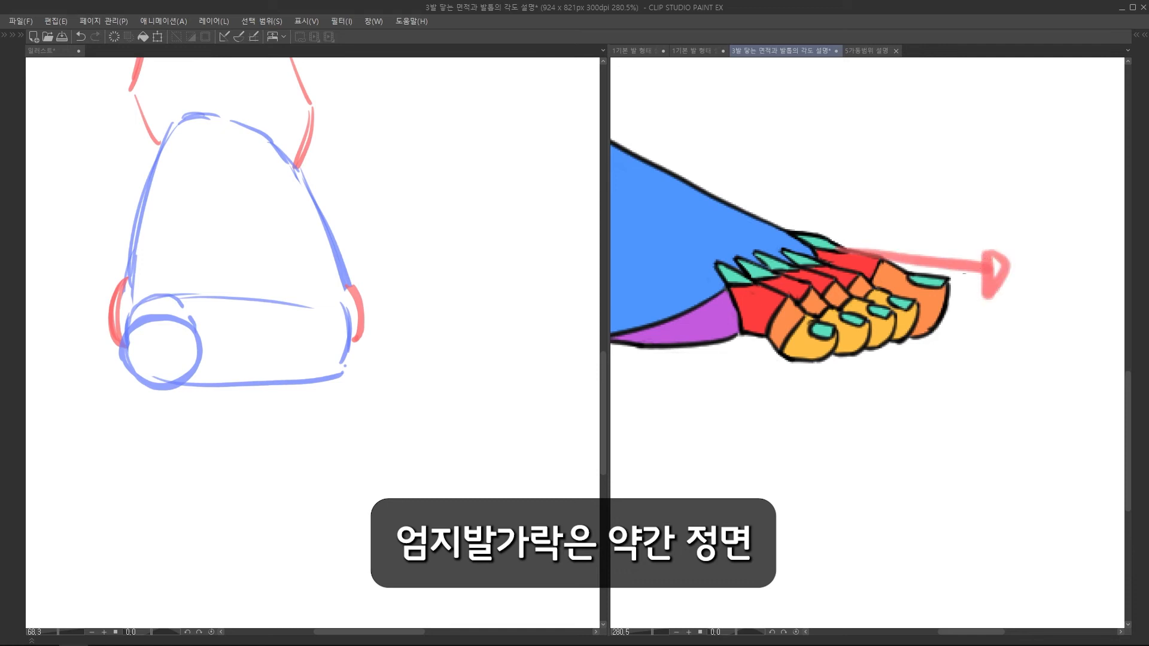
mouse_move(818, 256)
mouse_down()
mouse_move(988, 333)
mouse_move(996, 353)
mouse_move(992, 318)
mouse_up()
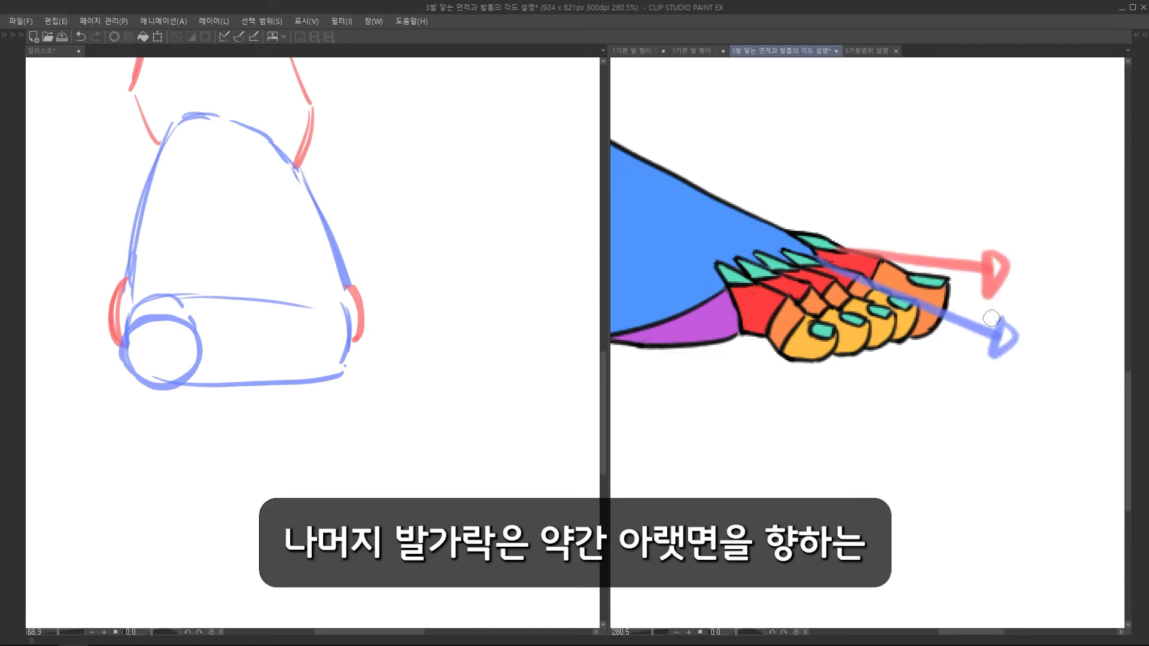
- Draw red arrows for the nail directions on the side-view reference, upward for the big toe and tilted forward for the others
scroll(953, 355, down, 3)
mouse_move(953, 355)
mouse_down()
mouse_move(958, 368)
mouse_move(922, 289)
mouse_move(935, 290)
mouse_up()
mouse_move(922, 339)
mouse_down()
mouse_move(957, 299)
mouse_move(963, 309)
mouse_up()
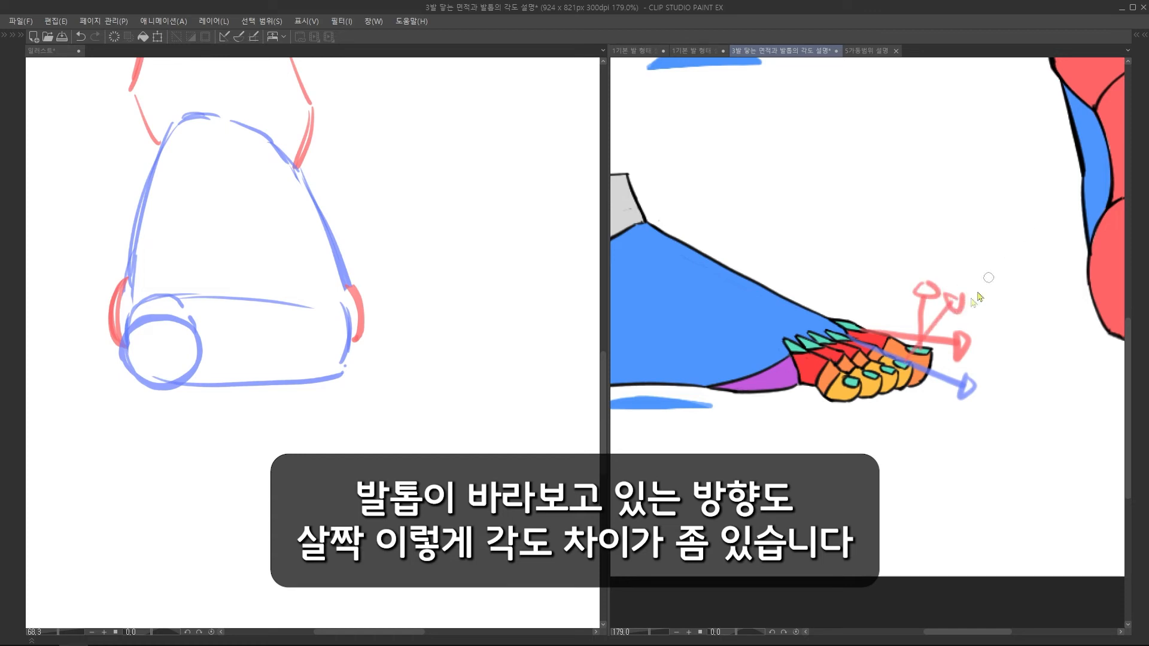
key(ctrl+z)
key(ctrl+z)
drag(922, 340, 953, 310)
drag(944, 310, 958, 314)
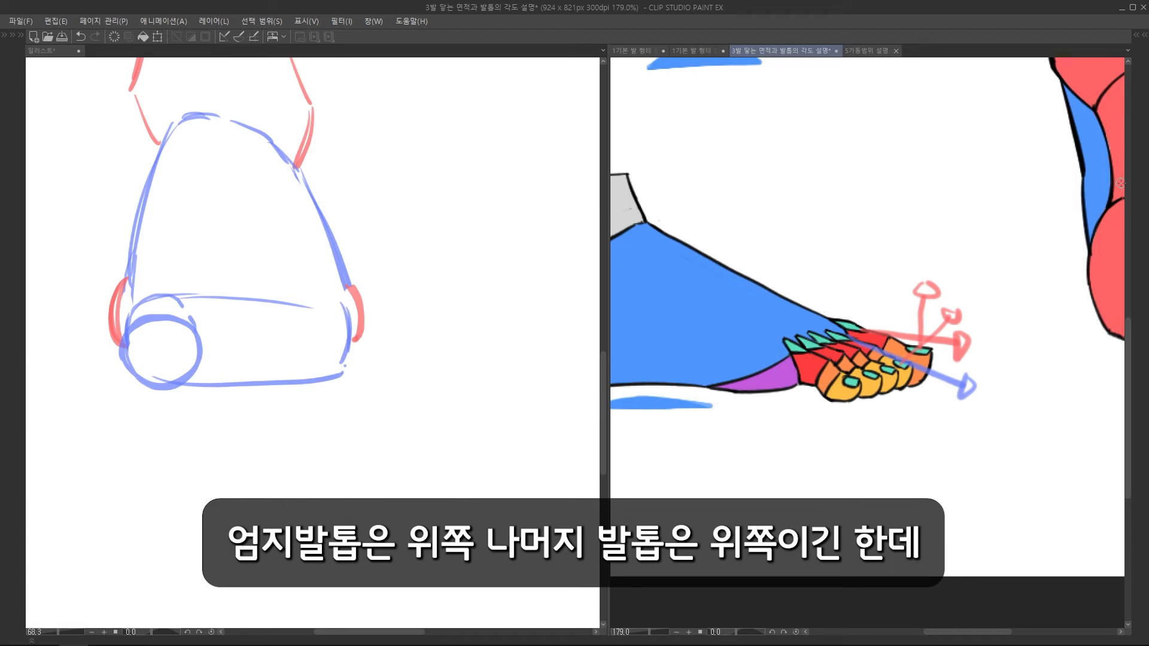
- Switch to the front-view foot reference, outline the four smaller toes as one red block divided into four, and sketch the big toenail
click(697, 51)
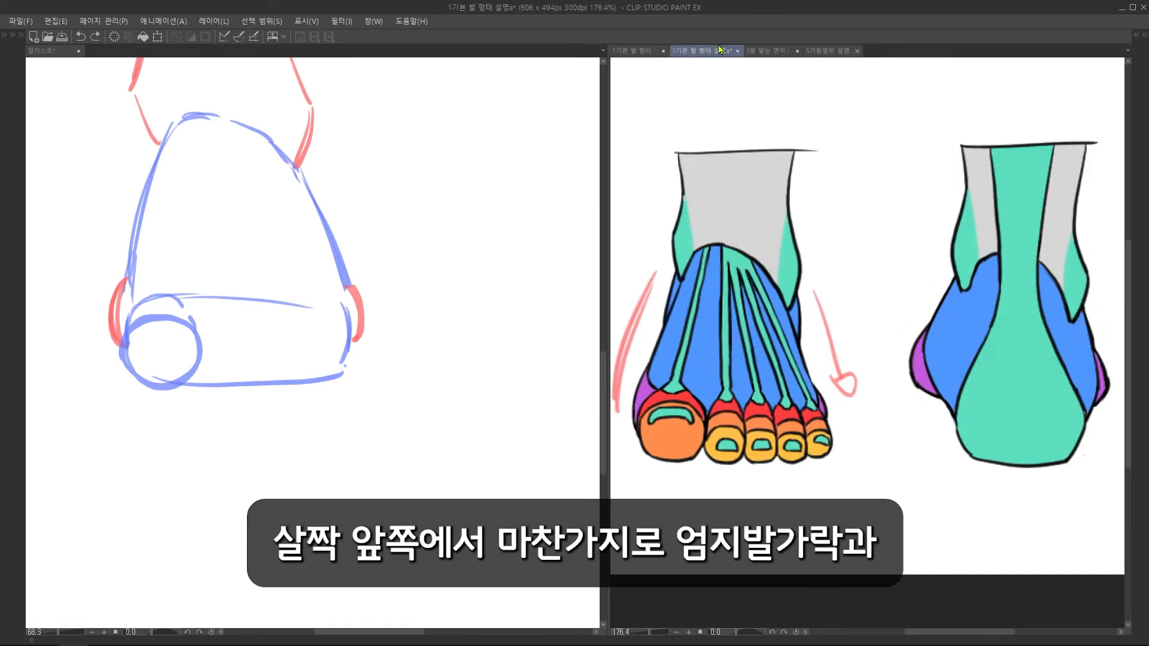
drag(214, 299, 338, 301)
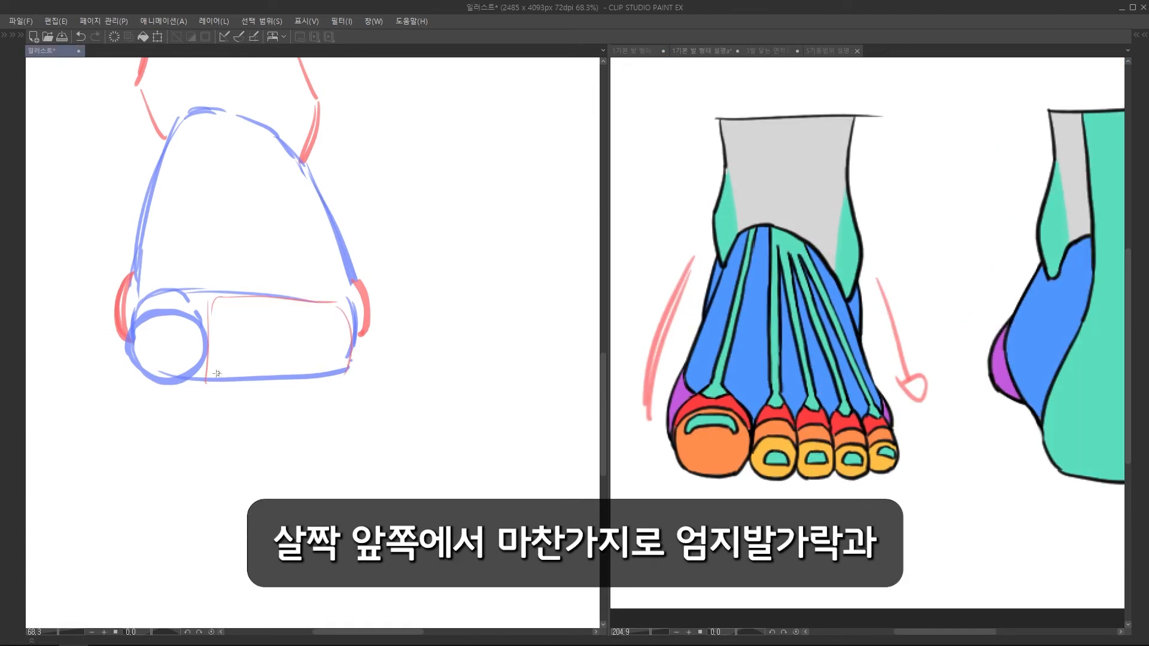
drag(208, 380, 346, 370)
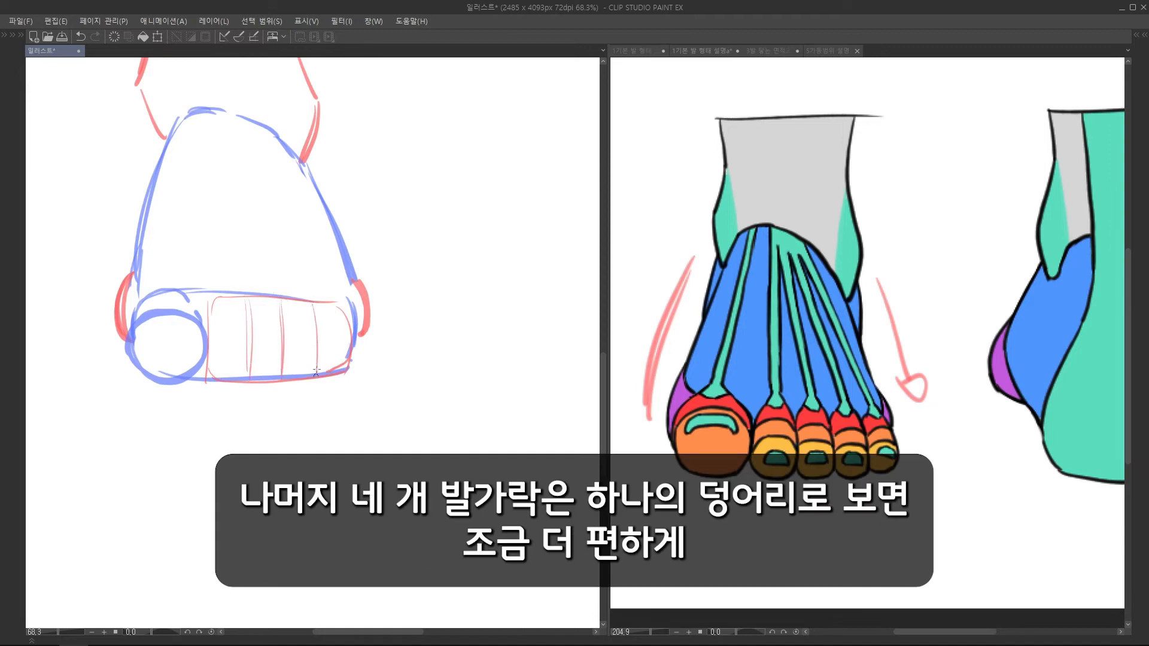
mouse_move(329, 323)
mouse_down()
mouse_move(281, 299)
mouse_move(328, 326)
mouse_up()
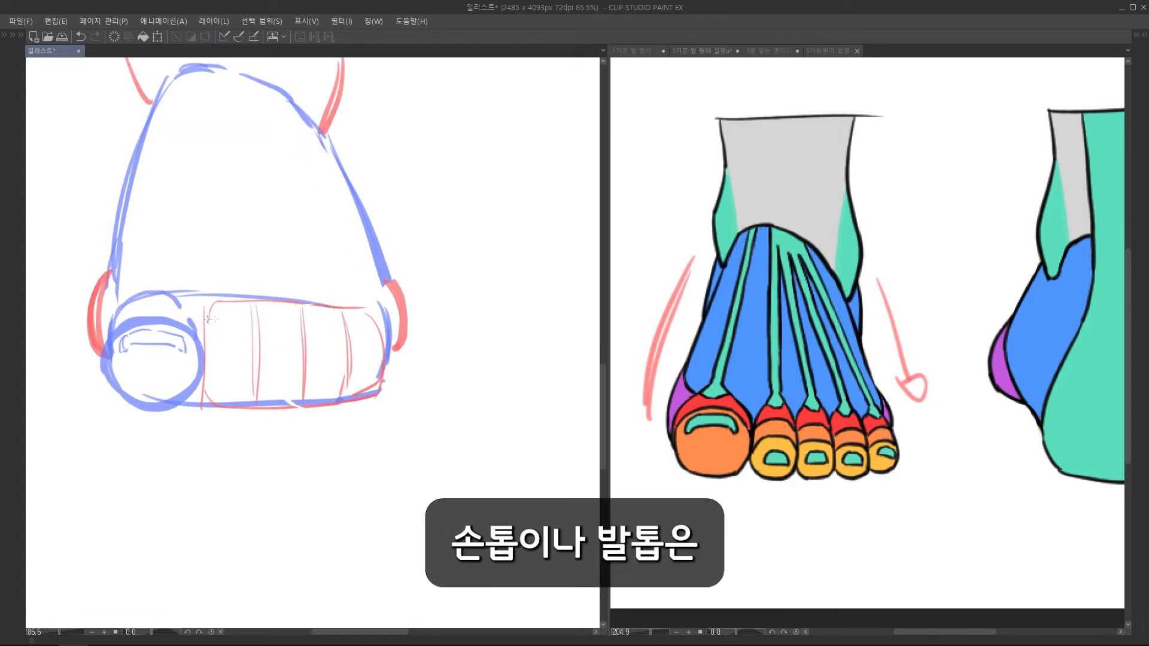
- Sketch blue arched front faces and joint curves on the four smaller toes, shaped like cap brims
drag(213, 314, 209, 293)
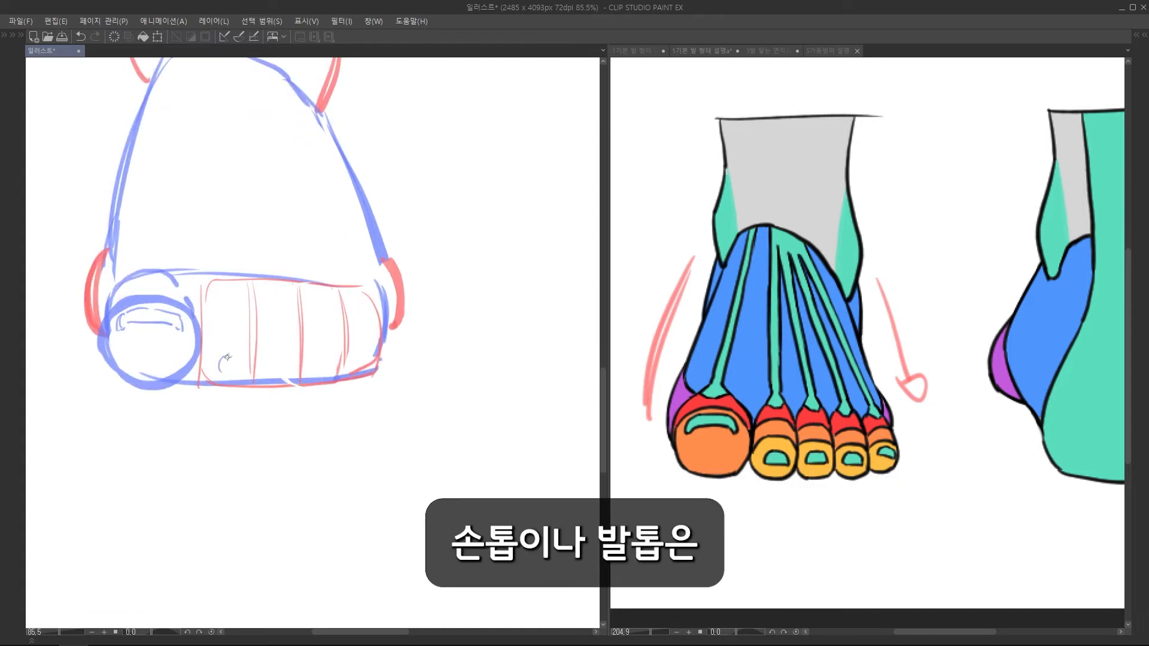
drag(205, 317, 224, 297)
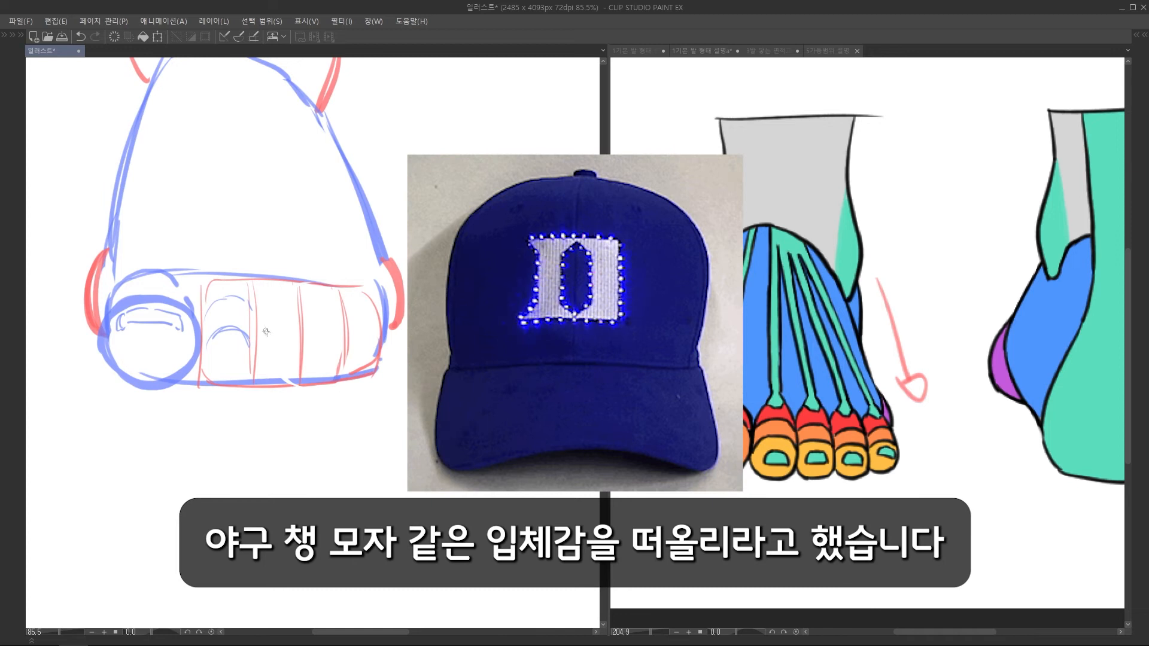
mouse_move(273, 327)
mouse_down()
mouse_move(299, 333)
mouse_move(299, 374)
mouse_up()
drag(303, 371, 339, 377)
drag(348, 335, 338, 378)
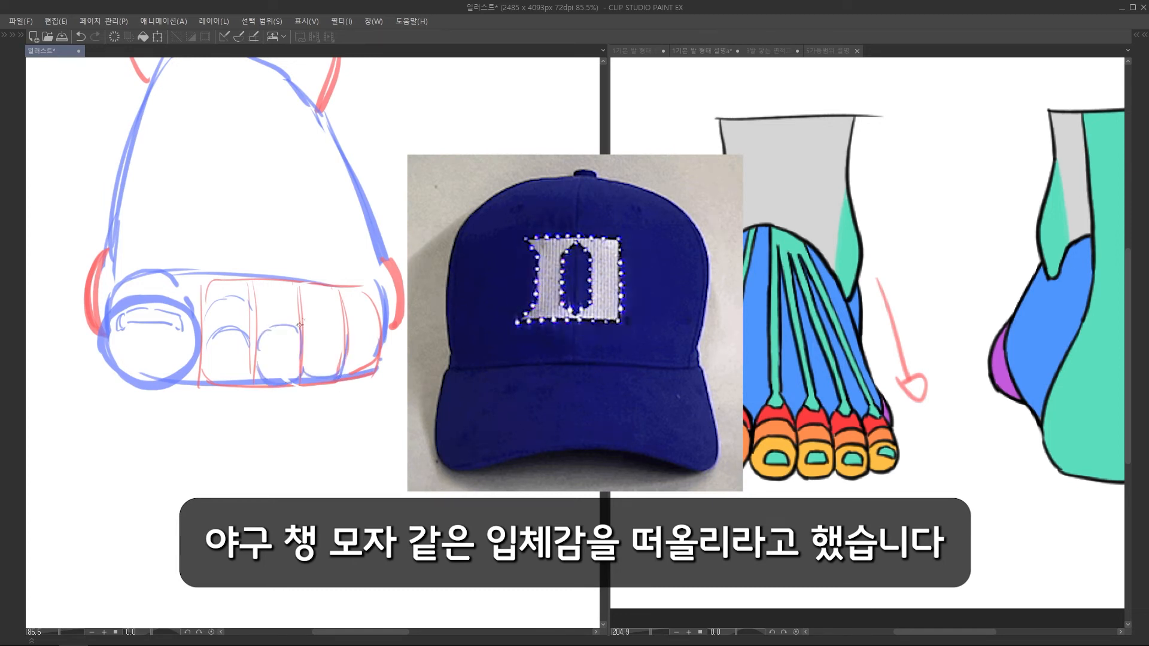
mouse_move(306, 332)
mouse_down()
mouse_move(341, 337)
mouse_move(351, 372)
mouse_move(376, 319)
mouse_up()
drag(304, 310, 339, 312)
drag(255, 307, 296, 305)
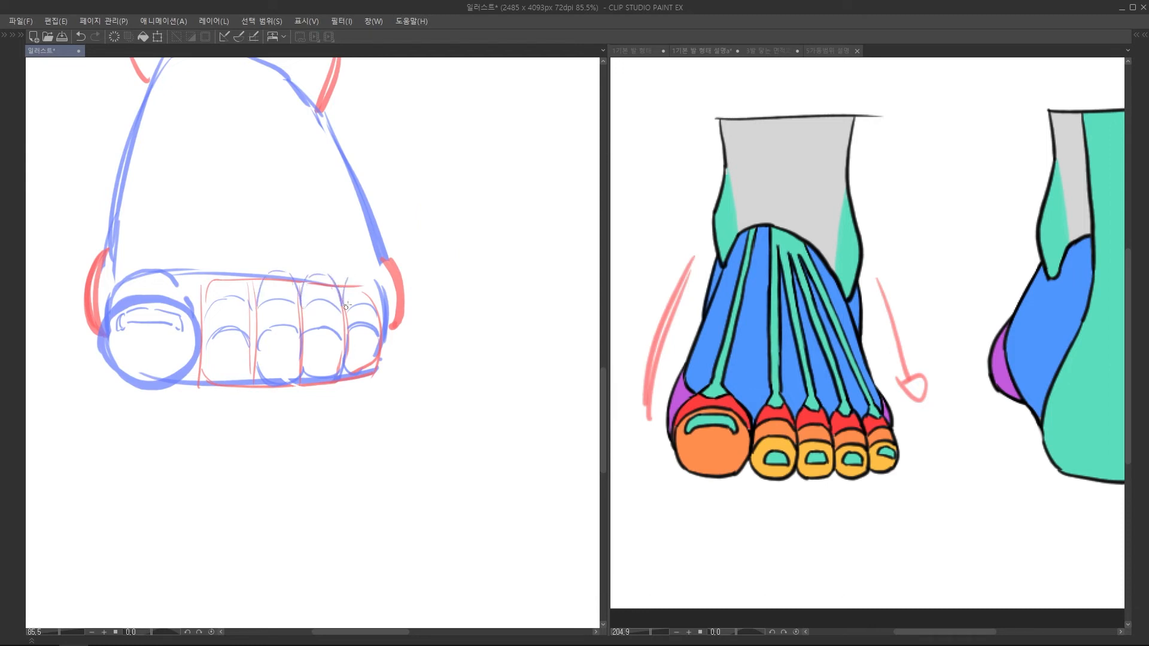
drag(352, 276, 385, 307)
scroll(180, 277, down, 2)
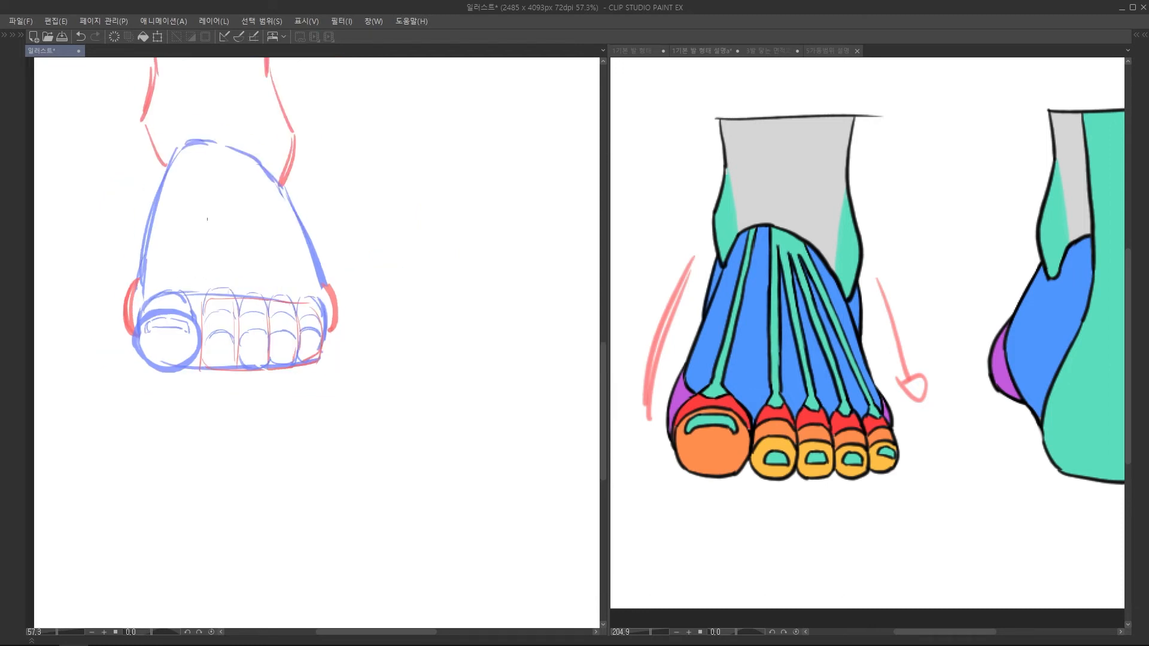
- Sketch blue tendon lines fanning down the instep from the ankle to each toe
mouse_move(222, 235)
mouse_down()
mouse_move(195, 383)
mouse_move(246, 377)
mouse_up()
key(ctrl+z)
mouse_move(260, 250)
mouse_down()
mouse_move(285, 389)
mouse_move(248, 367)
mouse_up()
key(ctrl+z)
key(ctrl+z)
mouse_move(257, 246)
mouse_down()
mouse_move(283, 390)
mouse_move(310, 391)
mouse_up()
drag(327, 255, 336, 237)
- Lasso the toe part of the sketch and stretch it slightly wider on both sides
mouse_move(212, 455)
mouse_down()
mouse_move(300, 470)
mouse_move(180, 413)
mouse_up()
key(ctrl+t)
drag(367, 413, 376, 413)
drag(168, 413, 160, 413)
key(Return)
- Fade the front-view sketch layer 레이어 4 to 29% opacity for inking
key(Tab)
click(1101, 237)
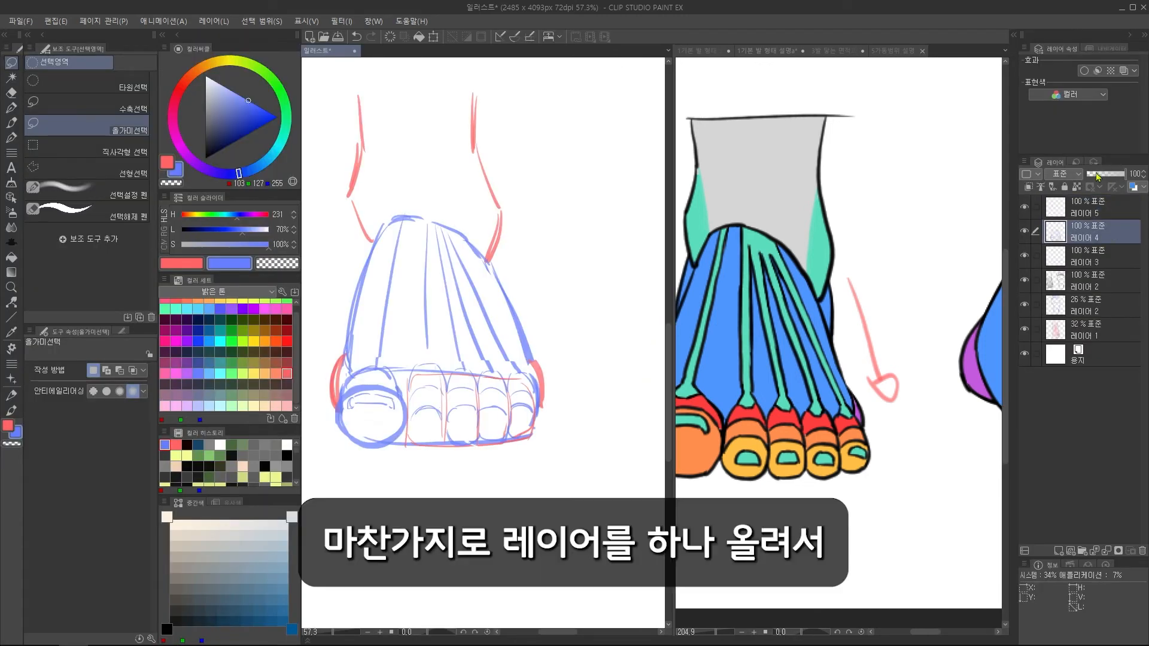
click(1095, 174)
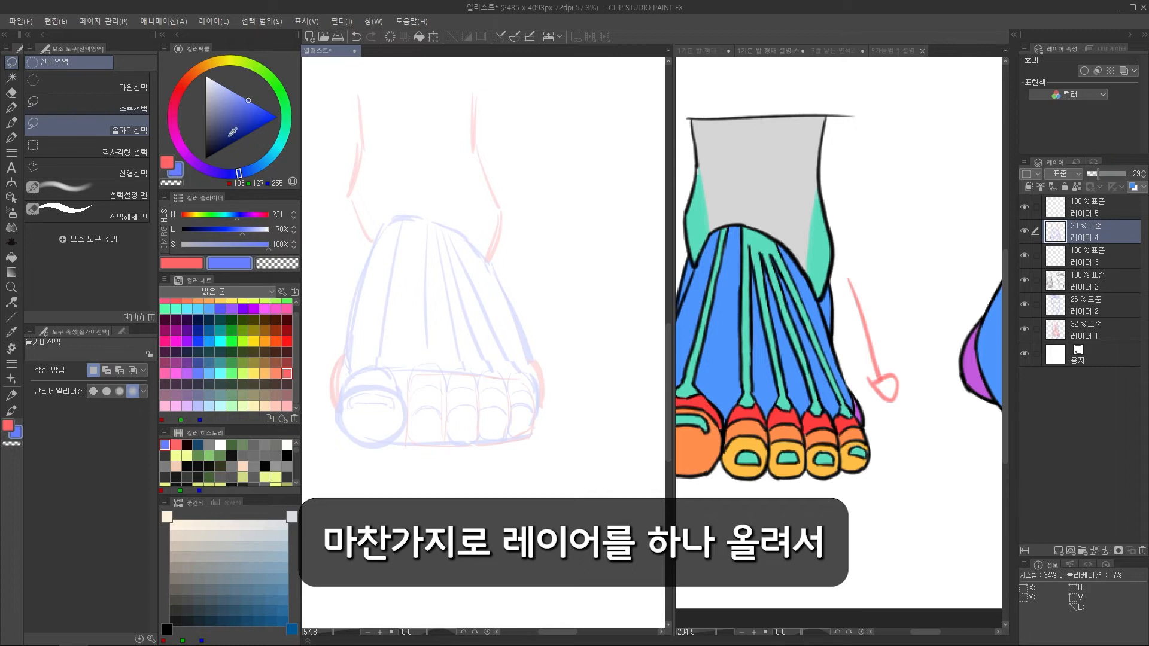
key(Tab)
- Ink both sides of the front-view ankle in dark lines, with the inner ankle bone higher than the outer one
scroll(223, 243, up, 3)
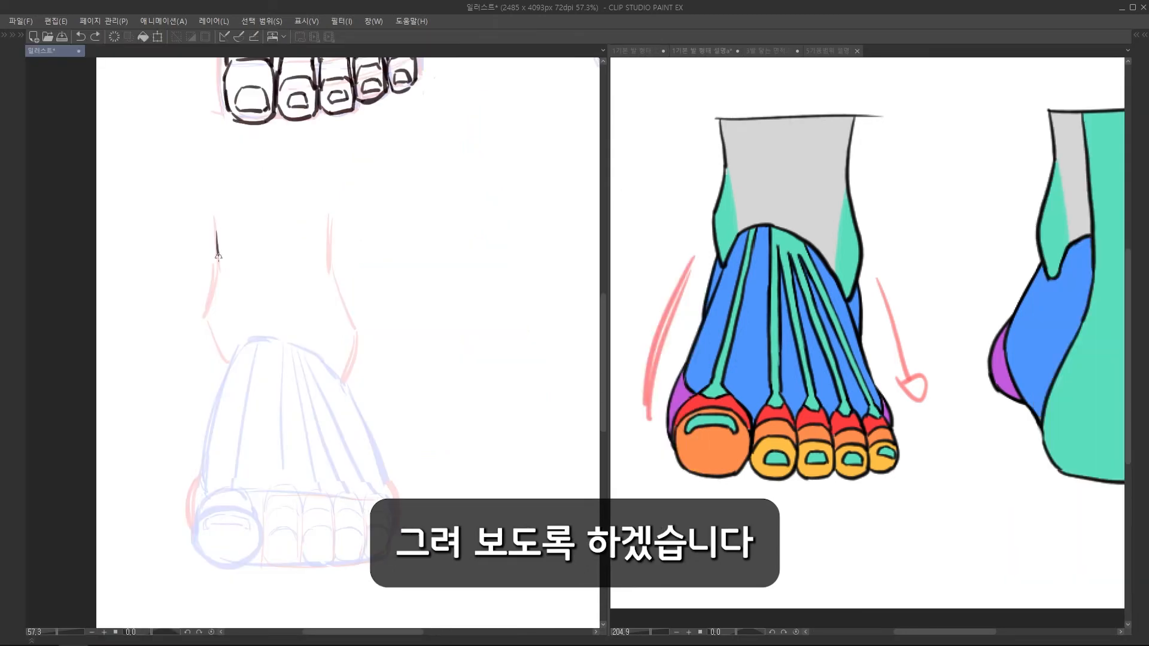
drag(219, 264, 205, 316)
drag(207, 317, 227, 367)
scroll(344, 244, down, 1)
drag(346, 195, 359, 298)
drag(359, 298, 342, 346)
drag(333, 235, 356, 149)
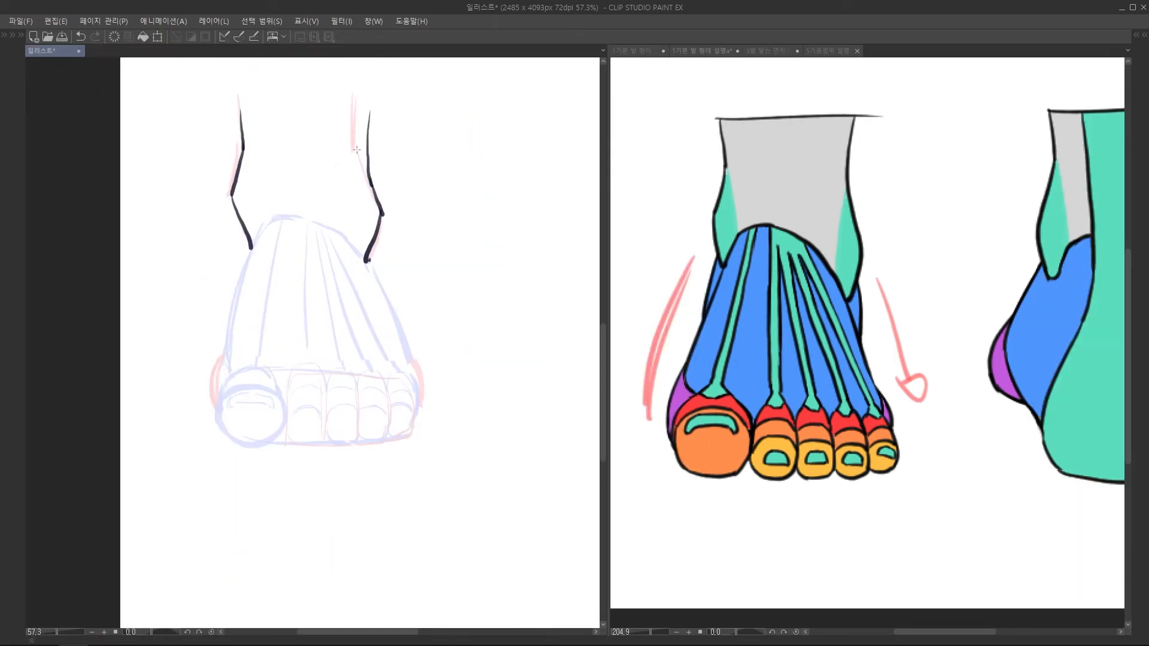
- Ink the instep's inner edge and the start of its outer edge, plus the heel parts showing below both ankle bones
drag(251, 249, 229, 364)
scroll(229, 364, down, 1)
click(759, 303)
scroll(759, 303, up, 3)
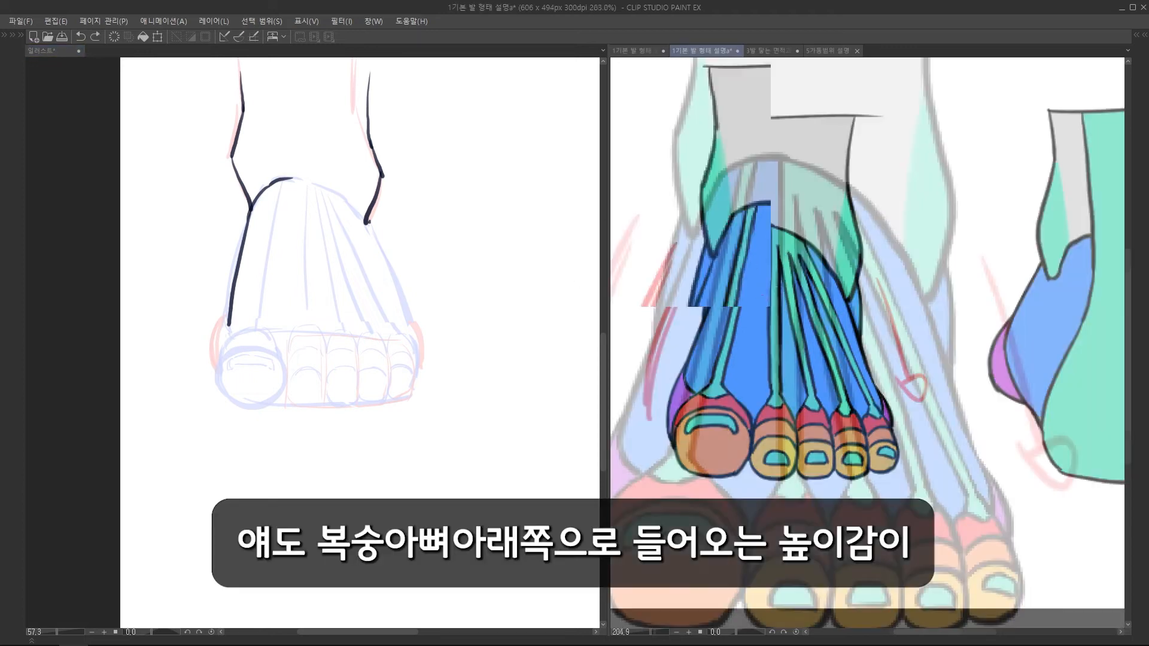
scroll(700, 348, down, 3)
drag(372, 262, 389, 346)
scroll(267, 263, up, 2)
drag(258, 280, 252, 380)
drag(459, 207, 439, 182)
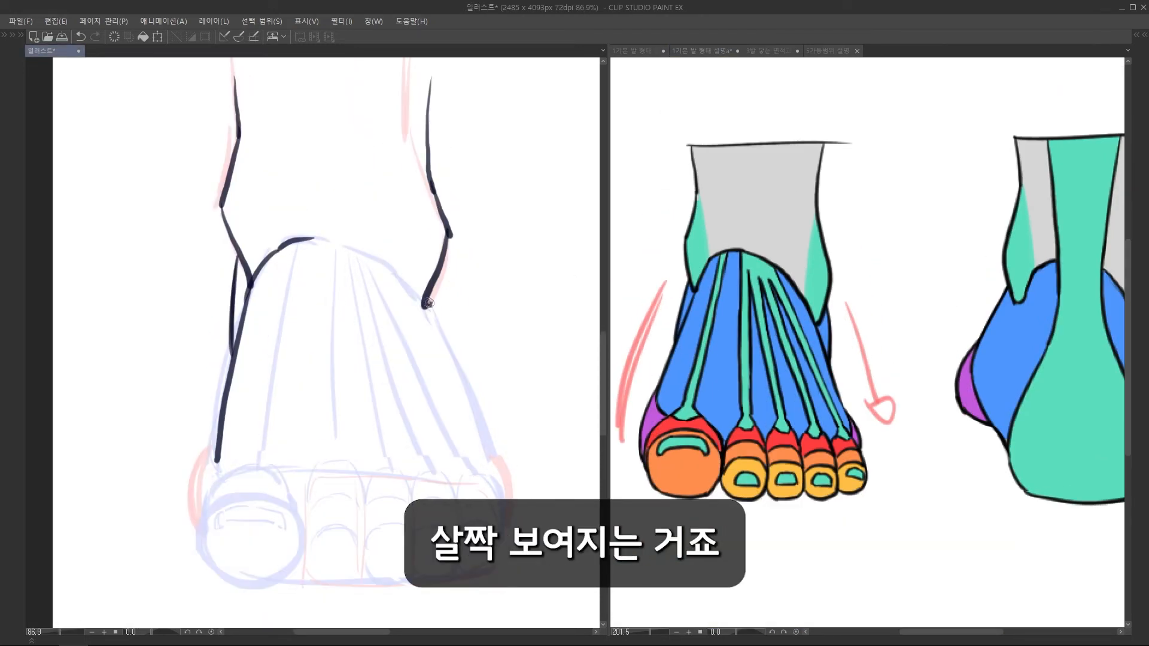
drag(425, 305, 456, 367)
drag(437, 279, 446, 340)
scroll(465, 324, down, 1)
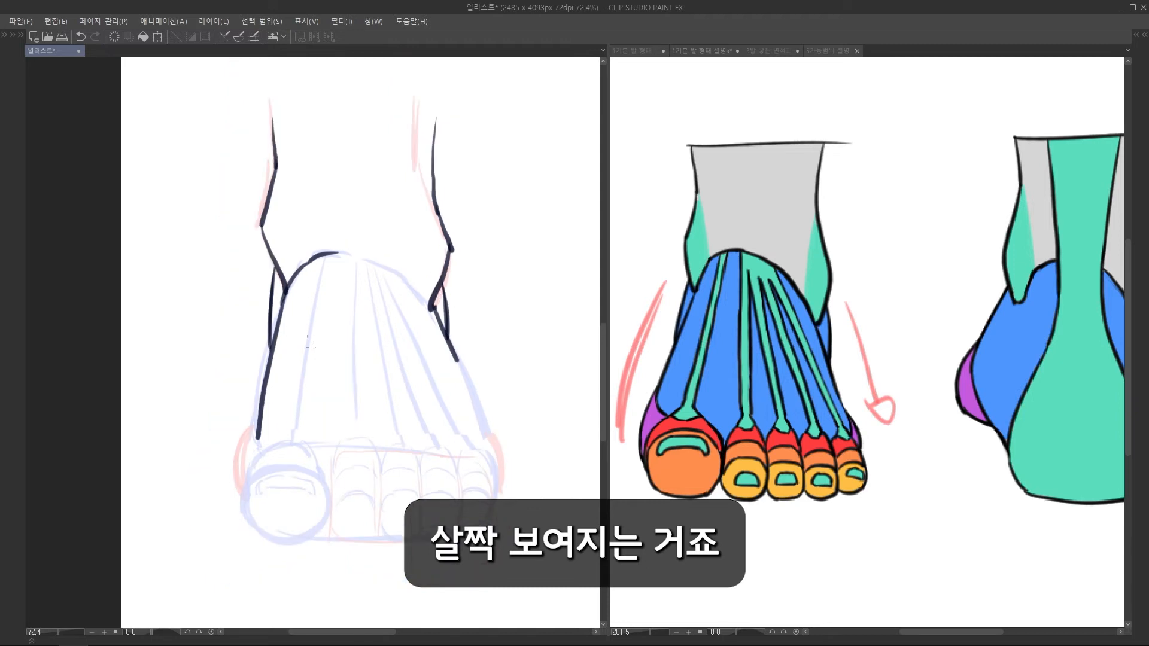
- Ink the big toe with its side bone bump, knuckle, rounded front and curved nail
drag(310, 342, 292, 184)
drag(239, 272, 242, 299)
mouse_move(237, 268)
mouse_down()
mouse_move(221, 322)
mouse_move(264, 286)
mouse_up()
mouse_move(257, 291)
mouse_down()
mouse_move(285, 291)
mouse_move(308, 325)
mouse_move(309, 299)
mouse_up()
key(ctrl+z)
drag(238, 290, 295, 289)
drag(308, 293, 315, 333)
drag(230, 308, 240, 349)
drag(240, 352, 302, 355)
drag(242, 314, 296, 312)
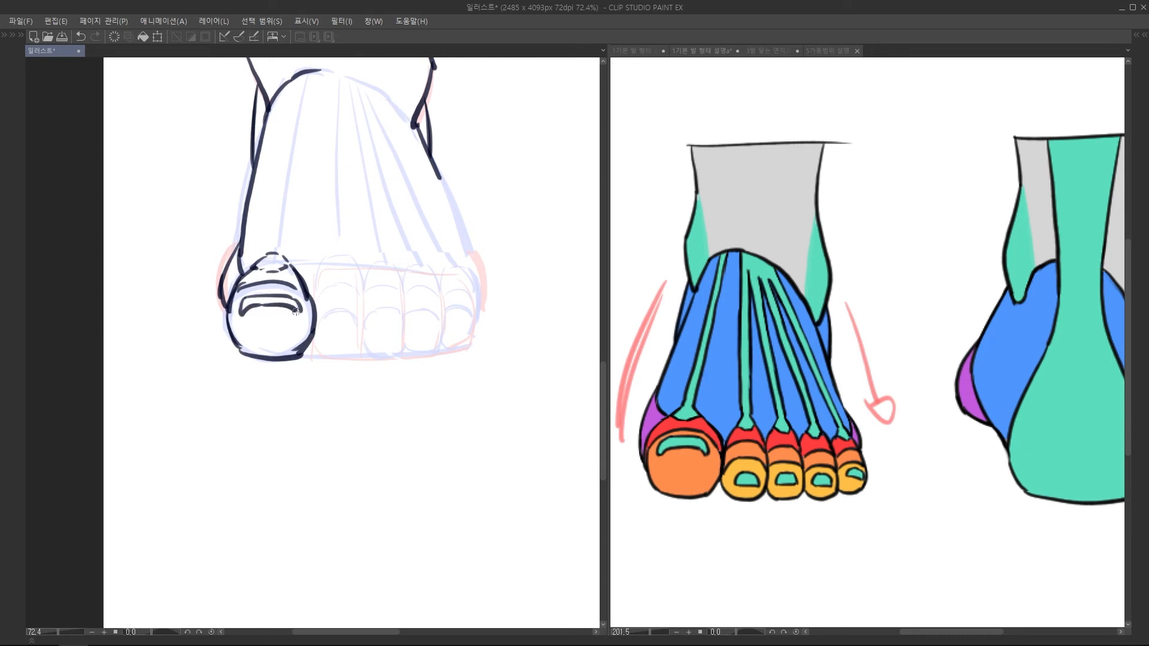
- Ink the second and third toes with their knuckles, joint curves, rounded tips and nails
mouse_move(326, 268)
mouse_down()
mouse_move(299, 267)
mouse_move(370, 267)
mouse_move(350, 267)
mouse_up()
drag(350, 267, 333, 299)
mouse_move(292, 344)
mouse_down()
mouse_move(320, 300)
mouse_move(306, 307)
mouse_up()
key(ctrl+z)
mouse_move(330, 314)
mouse_down()
mouse_move(306, 307)
mouse_move(353, 319)
mouse_up()
drag(354, 326, 350, 291)
drag(292, 314, 351, 301)
drag(294, 343, 349, 334)
mouse_move(292, 367)
mouse_down()
mouse_move(358, 355)
mouse_move(342, 371)
mouse_up()
drag(353, 302, 307, 349)
mouse_move(307, 348)
mouse_down()
mouse_move(327, 314)
mouse_move(348, 321)
mouse_up()
drag(350, 321, 362, 366)
mouse_move(309, 357)
mouse_down()
mouse_move(359, 354)
mouse_move(331, 318)
mouse_up()
drag(314, 315, 361, 321)
mouse_move(310, 330)
mouse_down()
mouse_move(359, 367)
mouse_move(344, 341)
mouse_move(404, 315)
mouse_up()
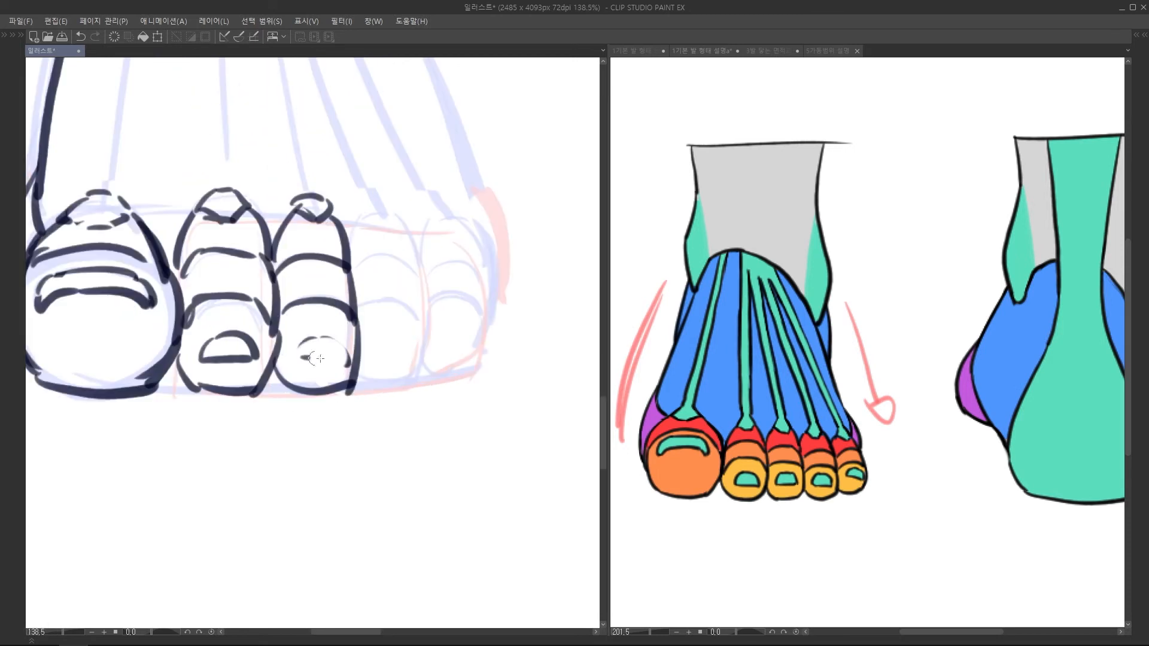
drag(320, 359, 340, 360)
drag(340, 353, 286, 395)
- Ink the fourth and little toes with knuckles, joint curves and nails, plus the bone bump beside the little toe
mouse_move(299, 295)
mouse_down()
mouse_move(315, 256)
mouse_move(346, 262)
mouse_move(367, 308)
mouse_up()
key(ctrl+z)
mouse_move(306, 349)
mouse_down()
mouse_move(315, 299)
mouse_move(380, 294)
mouse_up()
mouse_move(368, 240)
mouse_down()
mouse_move(383, 301)
mouse_move(387, 281)
mouse_up()
drag(385, 280, 377, 348)
mouse_move(322, 345)
mouse_down()
mouse_move(379, 347)
mouse_move(371, 319)
mouse_up()
drag(373, 317, 326, 384)
drag(339, 297, 371, 265)
drag(370, 265, 367, 238)
drag(333, 286, 396, 279)
drag(336, 317, 394, 304)
drag(397, 292, 388, 378)
mouse_move(355, 339)
mouse_down()
mouse_move(388, 335)
mouse_move(377, 317)
mouse_up()
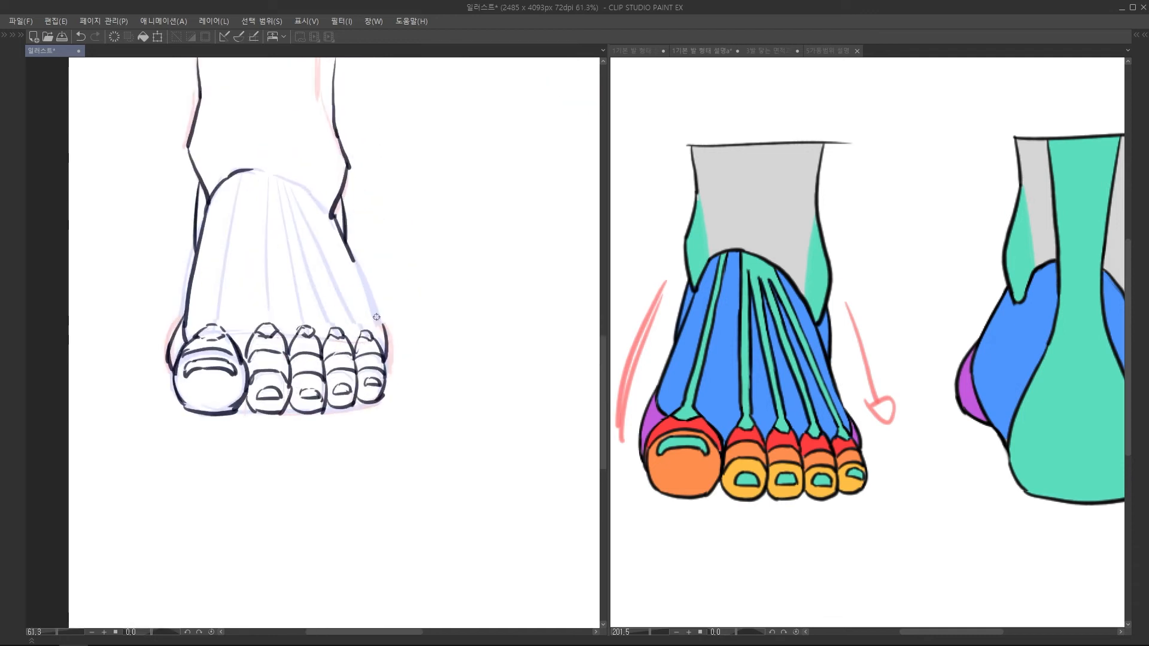
- Ink the outer edge of the instep from the ankle bone down to the little toe, redoing the first strokes
drag(351, 225, 362, 225)
mouse_move(355, 270)
mouse_down()
mouse_move(386, 346)
mouse_move(376, 343)
mouse_up()
drag(377, 323, 374, 353)
key(ctrl+z)
key(ctrl+z)
mouse_move(338, 269)
mouse_down()
mouse_move(377, 372)
mouse_move(364, 337)
mouse_up()
- Ink the arched upper edge of the instep and the tendon lines running down to the toes
drag(285, 271, 361, 321)
mouse_move(368, 283)
mouse_down()
mouse_move(308, 307)
mouse_move(326, 313)
mouse_up()
mouse_move(305, 270)
mouse_down()
mouse_move(287, 393)
mouse_move(330, 395)
mouse_up()
drag(349, 296, 364, 393)
drag(362, 314, 388, 391)
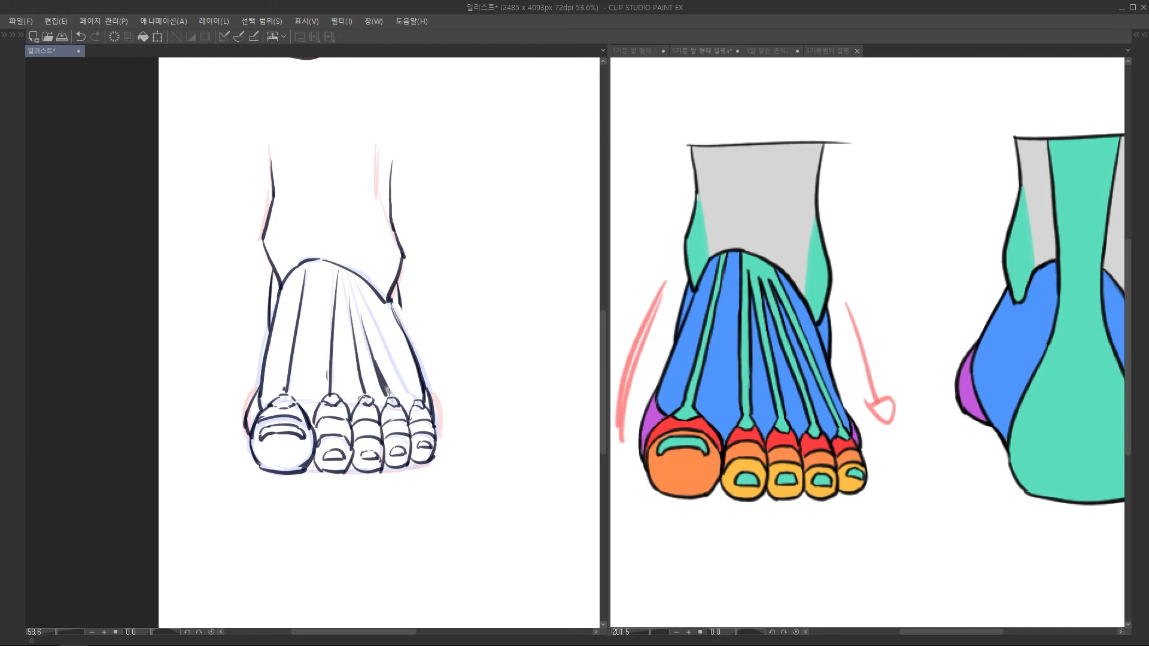
drag(389, 341, 419, 400)
drag(400, 369, 419, 410)
mouse_move(356, 374)
mouse_down()
mouse_move(384, 402)
mouse_move(405, 395)
mouse_up()
- Rework the instep's outer edge as a heavier line down to the little toe
drag(414, 369, 359, 370)
drag(513, 199, 542, 200)
mouse_move(318, 344)
mouse_down()
mouse_move(353, 416)
mouse_move(339, 383)
mouse_up()
drag(346, 348, 280, 236)
drag(346, 369, 413, 370)
drag(325, 353, 367, 449)
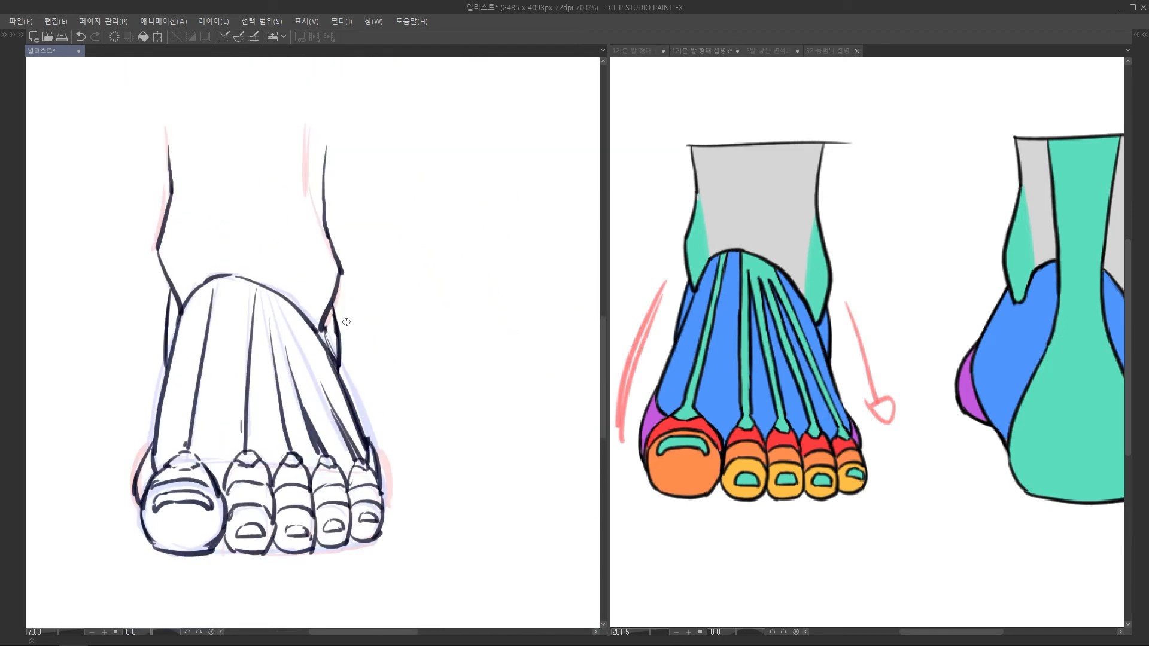
scroll(347, 322, down, 3)
- On a new layer beside the front view, sketch the back-view ankle sides in red with the inner ankle bone higher
drag(930, 300, 868, 300)
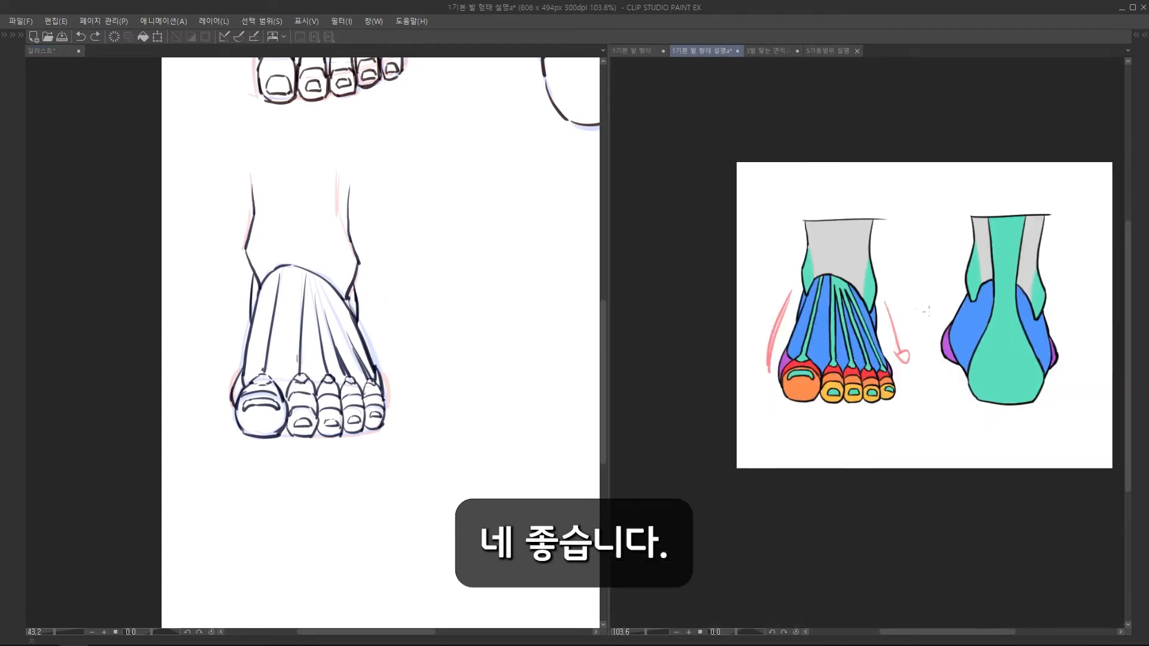
drag(1048, 297, 1113, 298)
drag(467, 323, 282, 334)
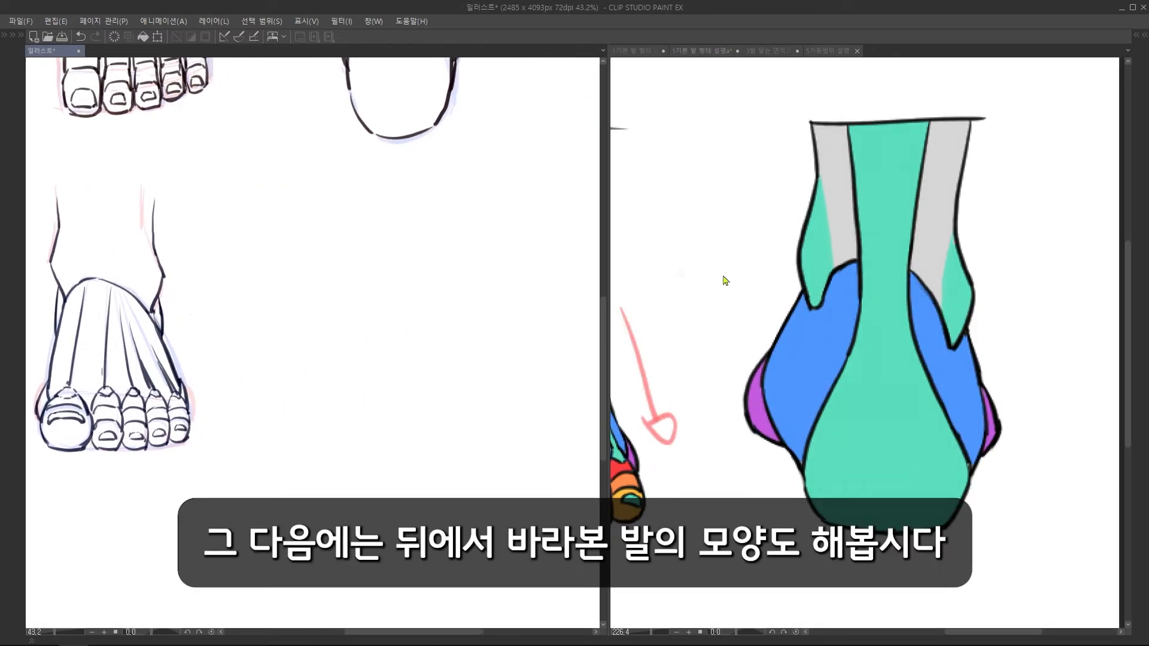
scroll(792, 300, down, 3)
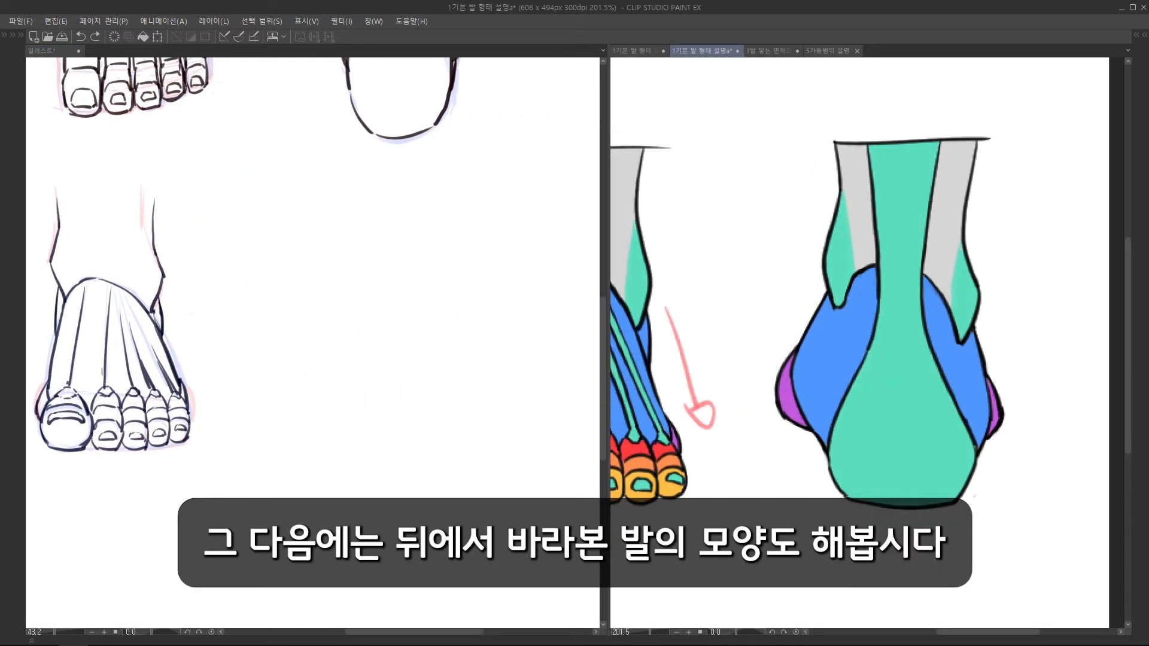
scroll(320, 265, up, 2)
scroll(320, 266, up, 1)
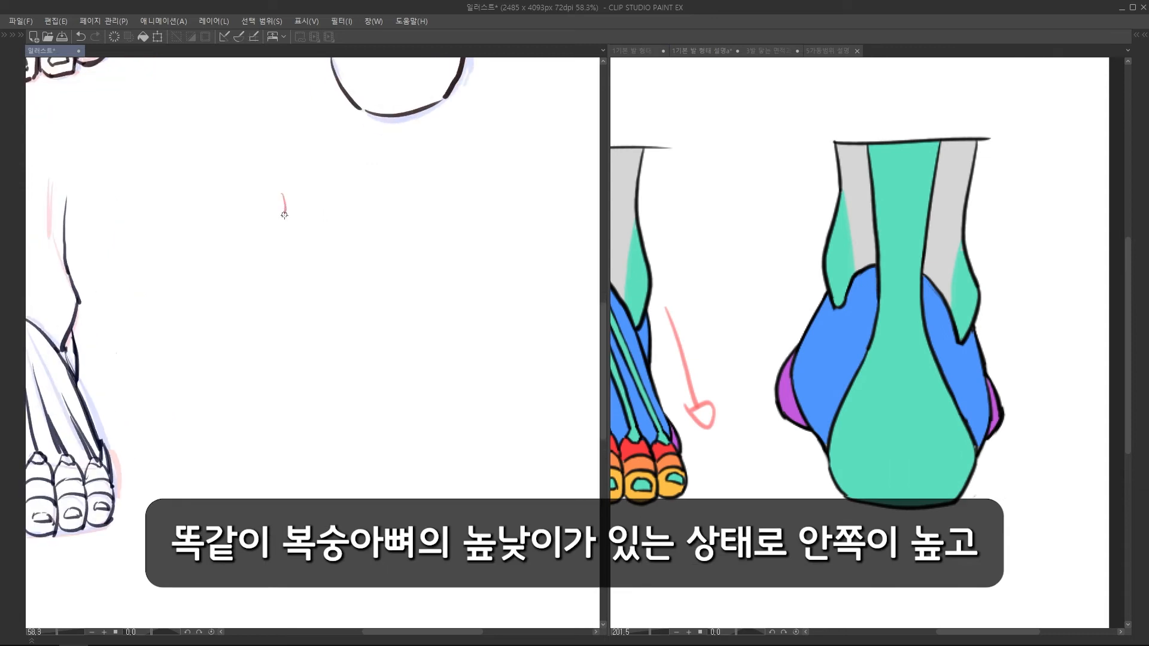
key(Tab)
key(ctrl+shift+n)
key(Tab)
drag(276, 258, 259, 321)
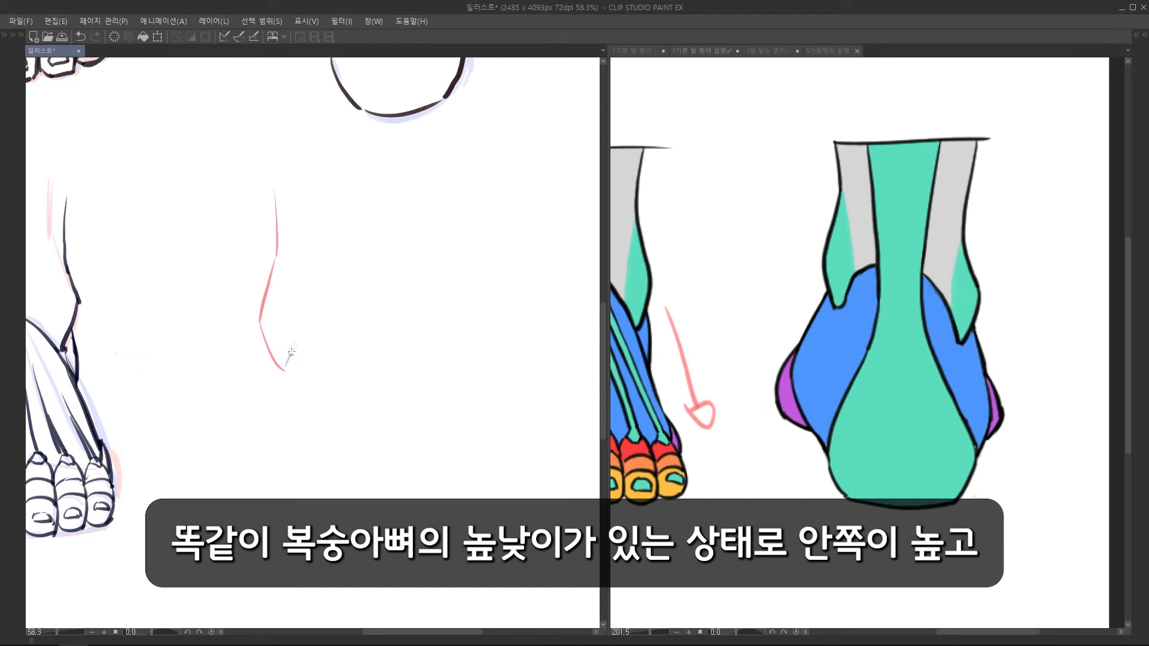
drag(409, 228, 398, 226)
mouse_move(394, 184)
mouse_down()
mouse_move(410, 358)
mouse_move(397, 384)
mouse_up()
- Lasso the outer ankle line of the back view and fine-tune its distance from the inner one
scroll(409, 366, down, 3)
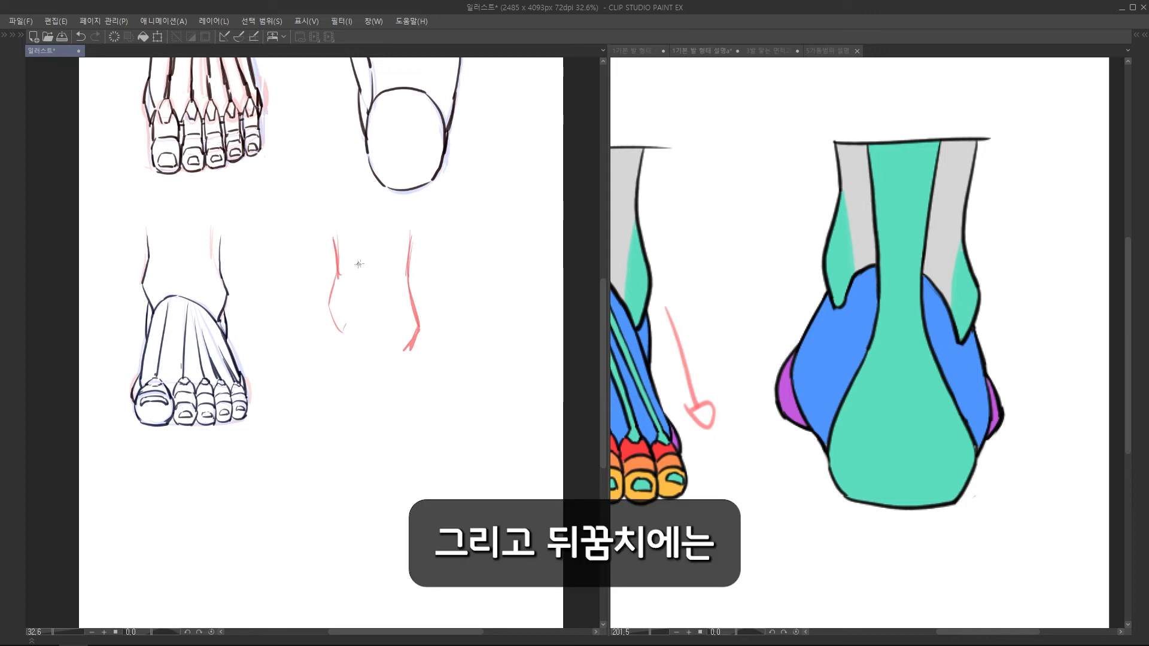
scroll(359, 264, up, 2)
mouse_move(402, 234)
mouse_down()
mouse_move(441, 294)
mouse_move(396, 238)
mouse_up()
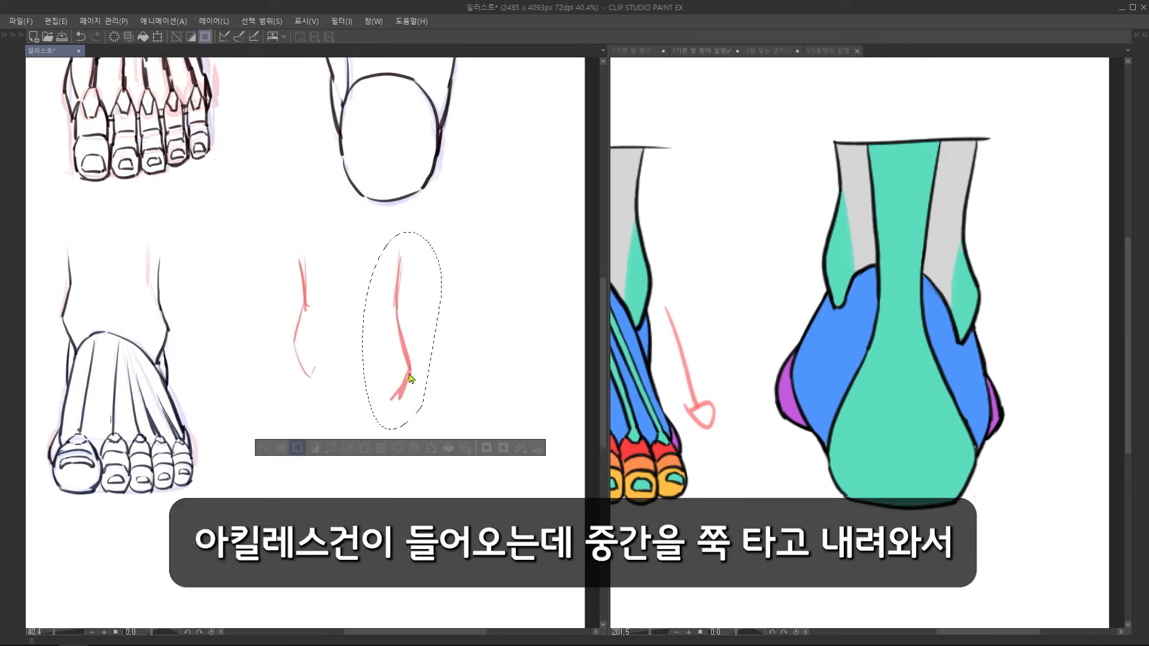
key(ctrl+d)
- Sketch the Achilles tendon narrowing down the middle of the ankle and joining a rounded, widening heel in red
drag(327, 251, 342, 377)
drag(376, 255, 365, 381)
mouse_move(362, 383)
mouse_down()
mouse_move(360, 325)
mouse_move(346, 450)
mouse_up()
drag(368, 351, 398, 427)
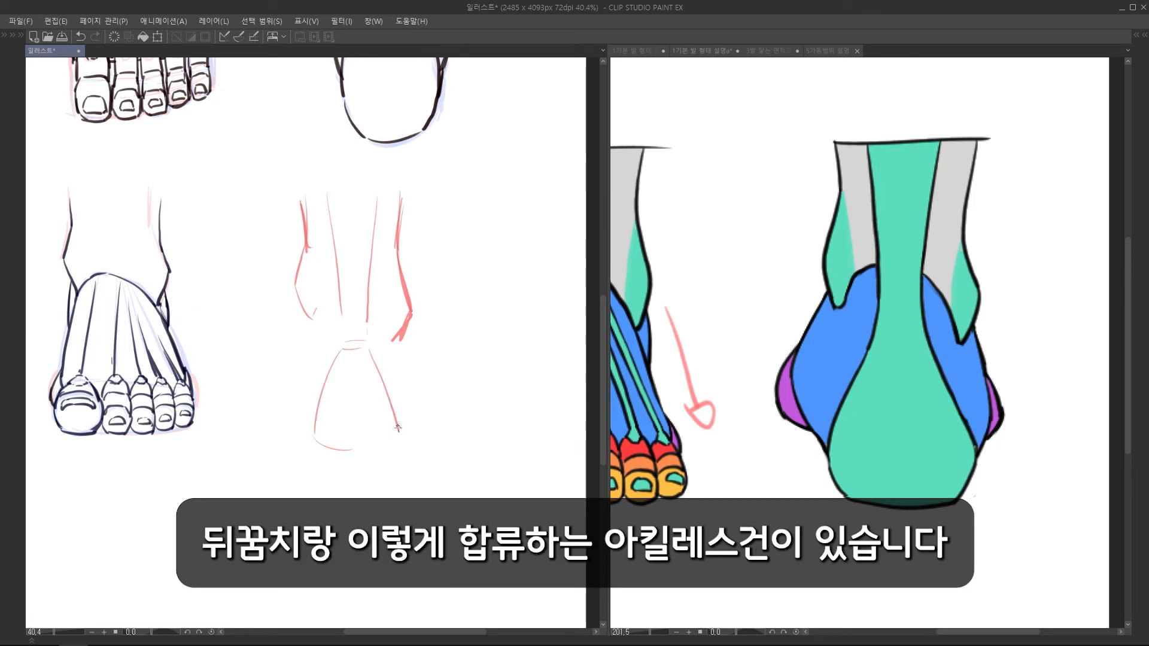
drag(338, 451, 386, 447)
drag(372, 351, 402, 441)
drag(366, 303, 373, 352)
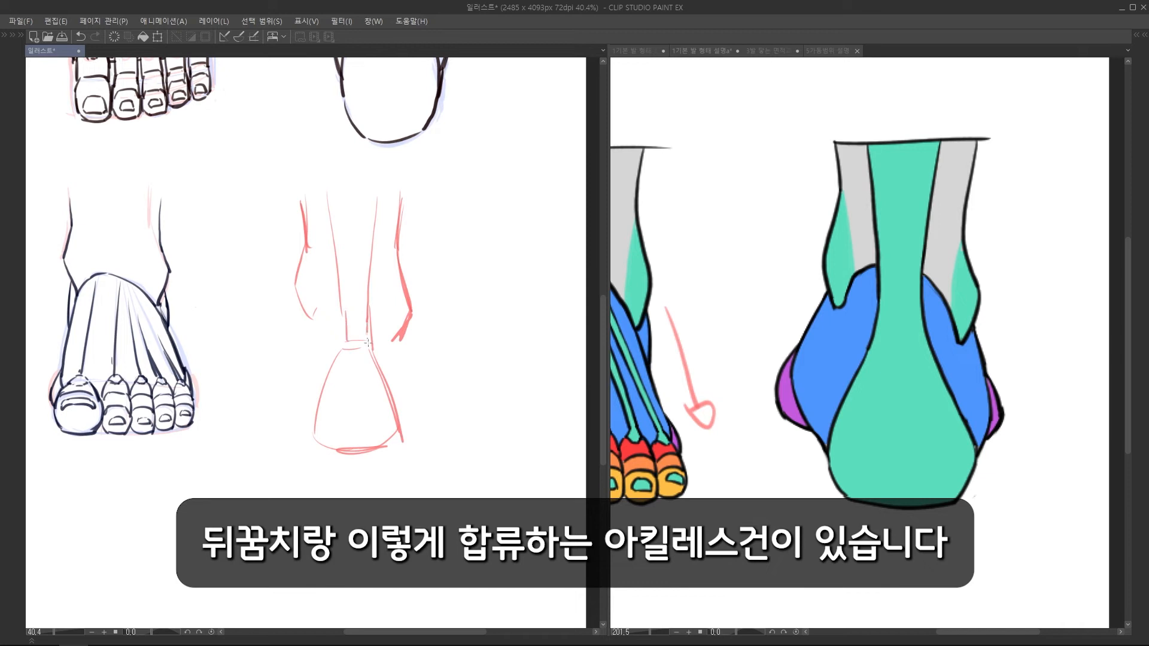
- Lasso the whole back-view sketch, reposition it on the canvas and clear the selection
mouse_move(468, 307)
mouse_down()
mouse_move(481, 215)
mouse_move(194, 389)
mouse_move(456, 516)
mouse_up()
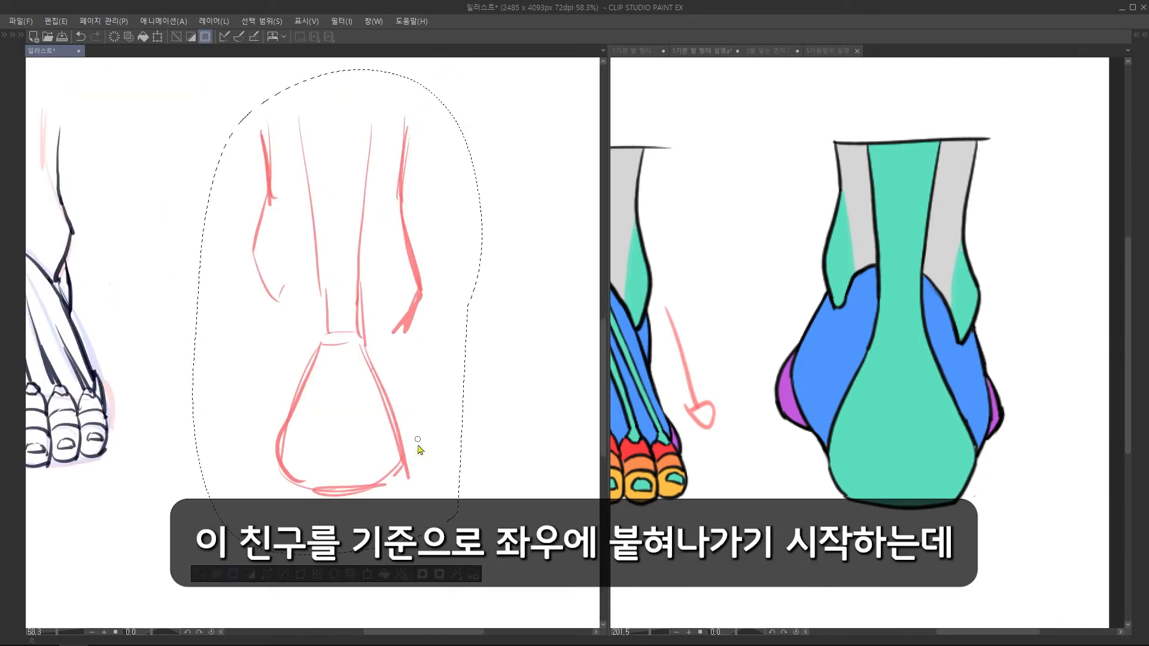
drag(418, 459, 499, 451)
key(ctrl+d)
- Switch to the side-view foot reference and mark the sole arches with dark strokes, high on the inner side and shallow on the outer
mouse_move(422, 359)
mouse_down()
mouse_move(347, 346)
mouse_move(338, 359)
mouse_up()
scroll(347, 346, up, 2)
drag(870, 317, 945, 308)
scroll(945, 309, down, 2)
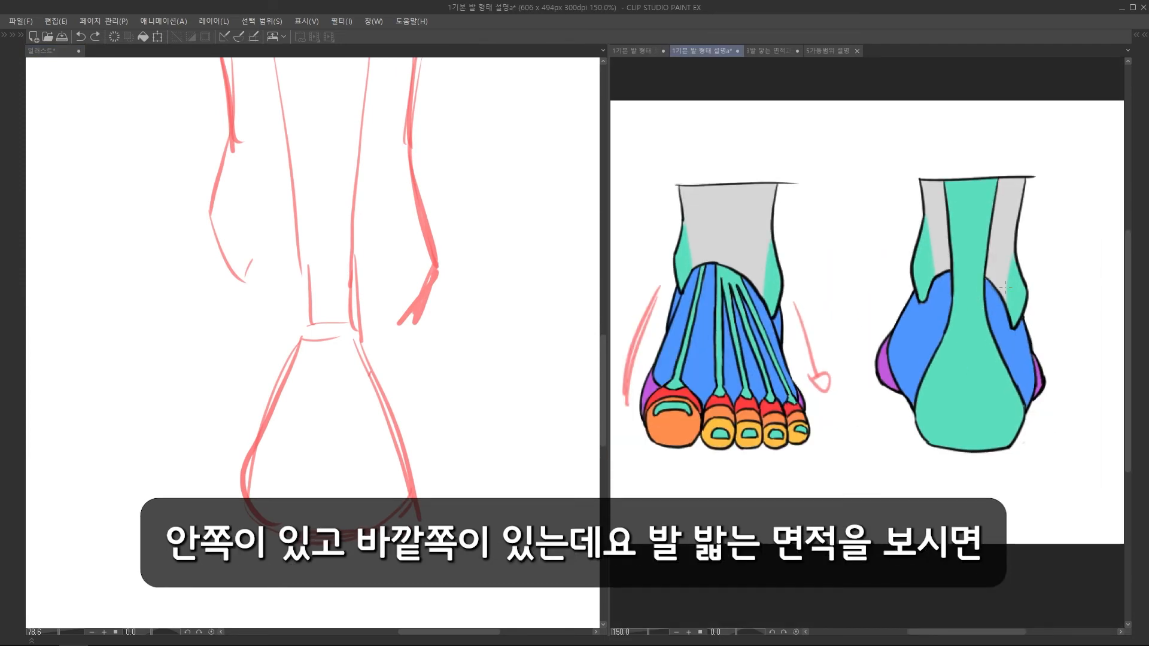
click(786, 50)
scroll(837, 291, down, 3)
drag(759, 161, 847, 240)
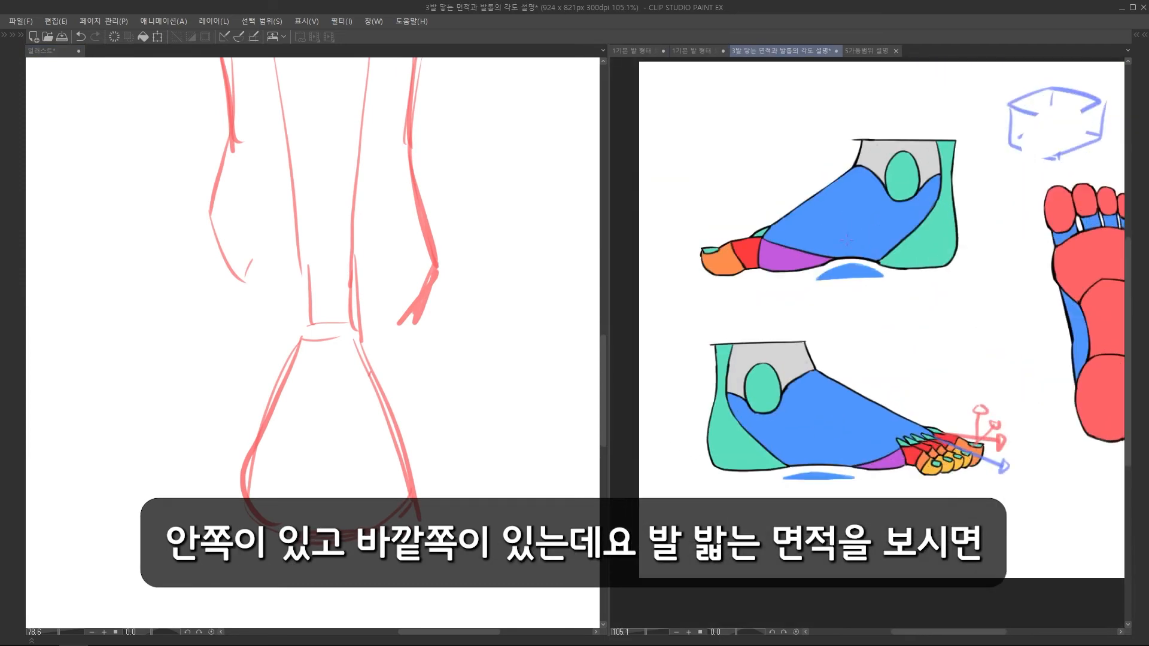
scroll(847, 240, up, 2)
mouse_move(817, 278)
mouse_down()
mouse_move(881, 273)
mouse_move(815, 267)
mouse_move(862, 259)
mouse_move(817, 262)
mouse_move(892, 263)
mouse_up()
key(ctrl+z)
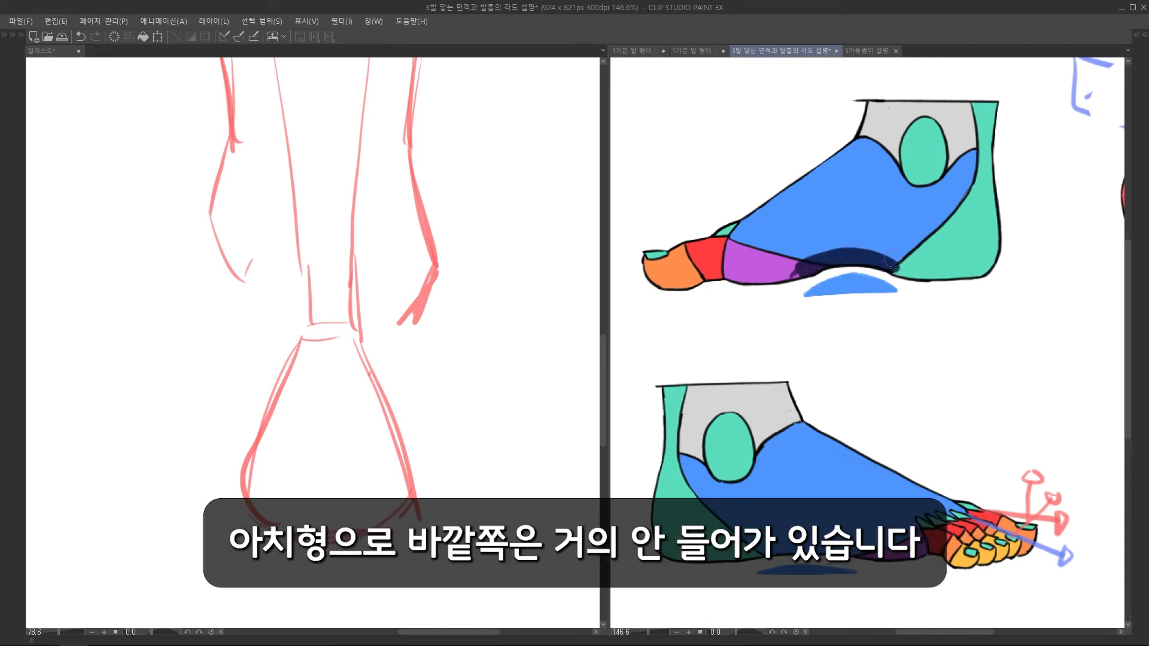
scroll(838, 299, down, 3)
mouse_move(805, 426)
mouse_down()
mouse_move(760, 429)
mouse_move(844, 423)
mouse_up()
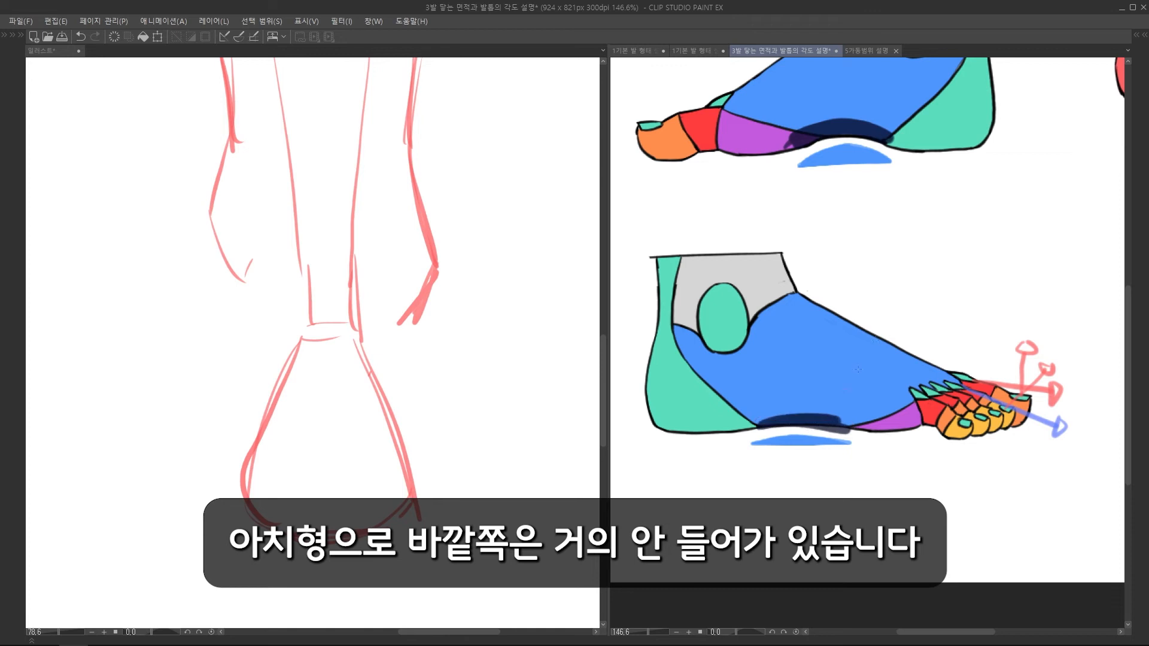
- Switch to the front-and-back foot reference and trace both foot sides of the back view in red, inner higher than outer
scroll(799, 413, down, 3)
click(694, 50)
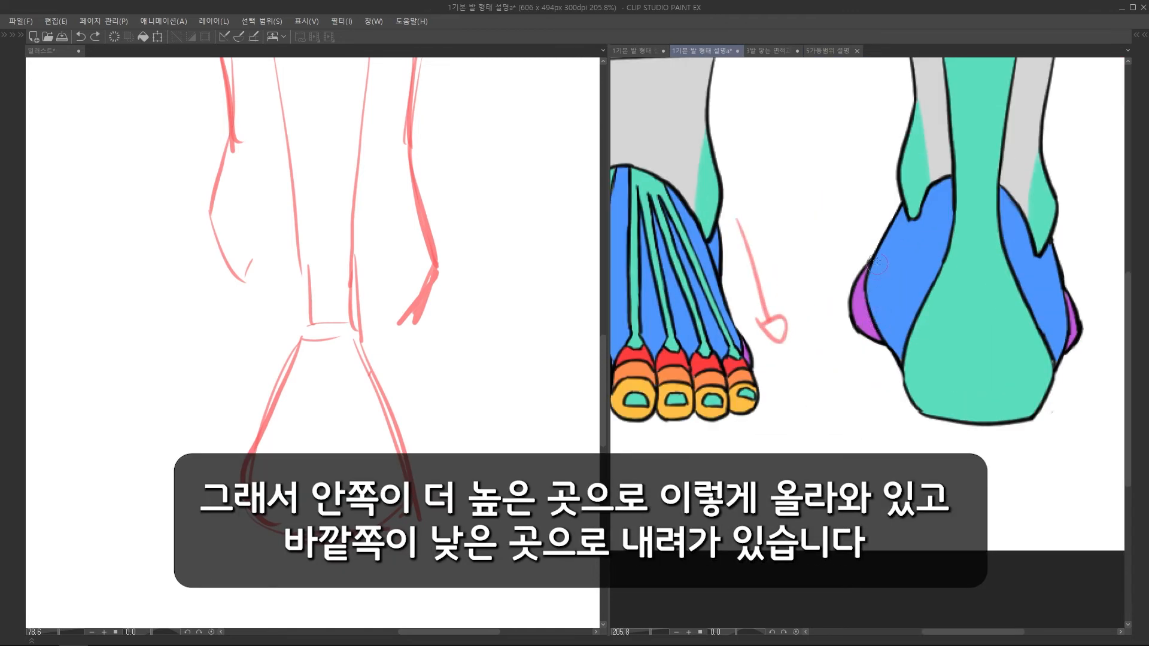
drag(877, 263, 893, 352)
drag(899, 205, 879, 326)
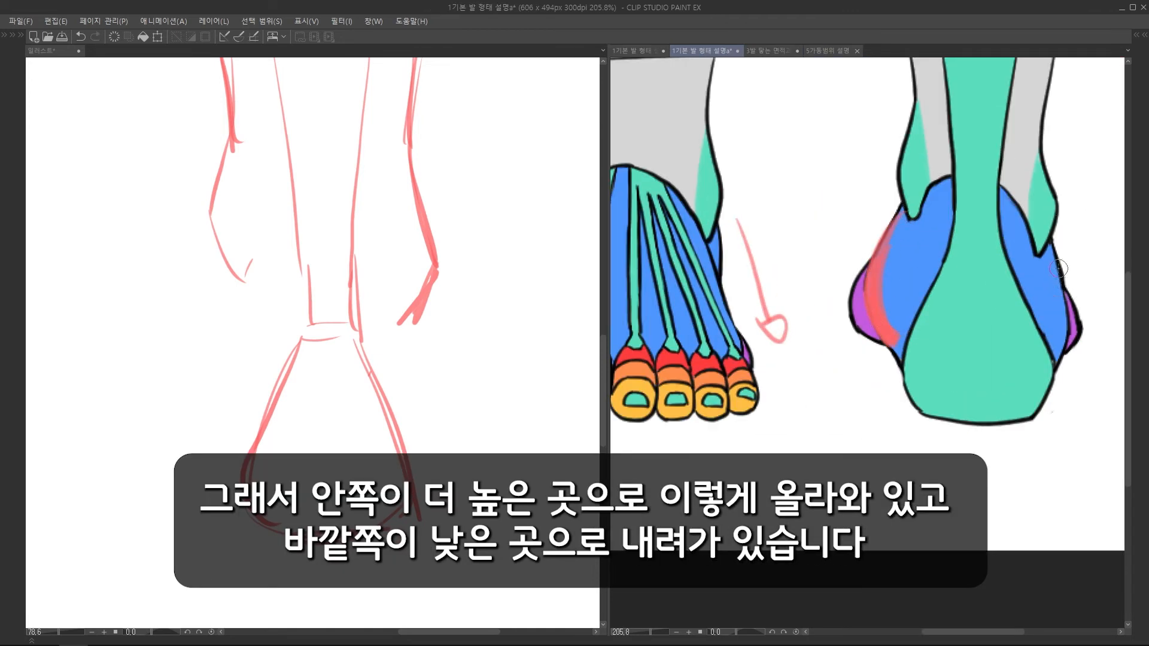
mouse_move(1058, 268)
mouse_down()
mouse_move(1062, 353)
mouse_move(1061, 331)
mouse_up()
- Sketch the curved foot sides flanking the heel on the back-view drawing in red, starting higher on the inner side
click(417, 319)
scroll(336, 310, down, 3)
drag(269, 280, 283, 389)
drag(263, 299, 273, 371)
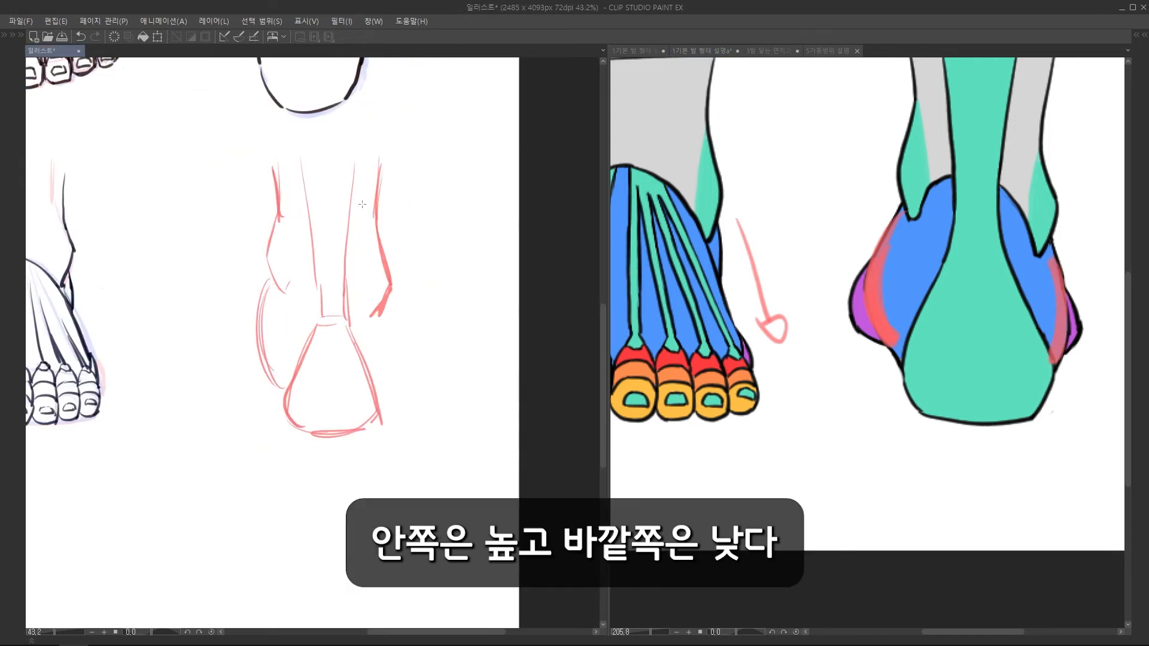
drag(387, 305, 380, 400)
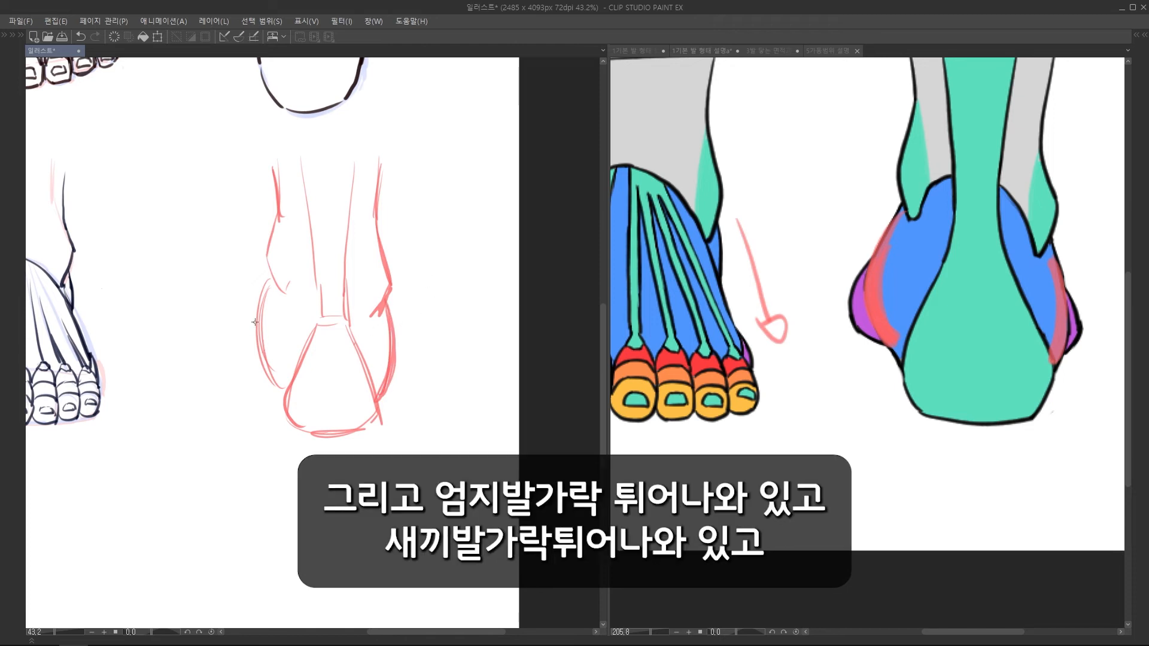
- Add the bulging big-toe and little-toe joints outside the foot sides of the back-view sketch in red
drag(255, 322, 266, 372)
drag(388, 383, 399, 338)
drag(392, 381, 398, 337)
- Mark the protruding joints beside the big and little toes on the front-view reference and compare their widths with vertical red lines
mouse_move(752, 348)
mouse_down()
mouse_move(949, 306)
mouse_move(951, 316)
mouse_up()
scroll(872, 377, down, 2)
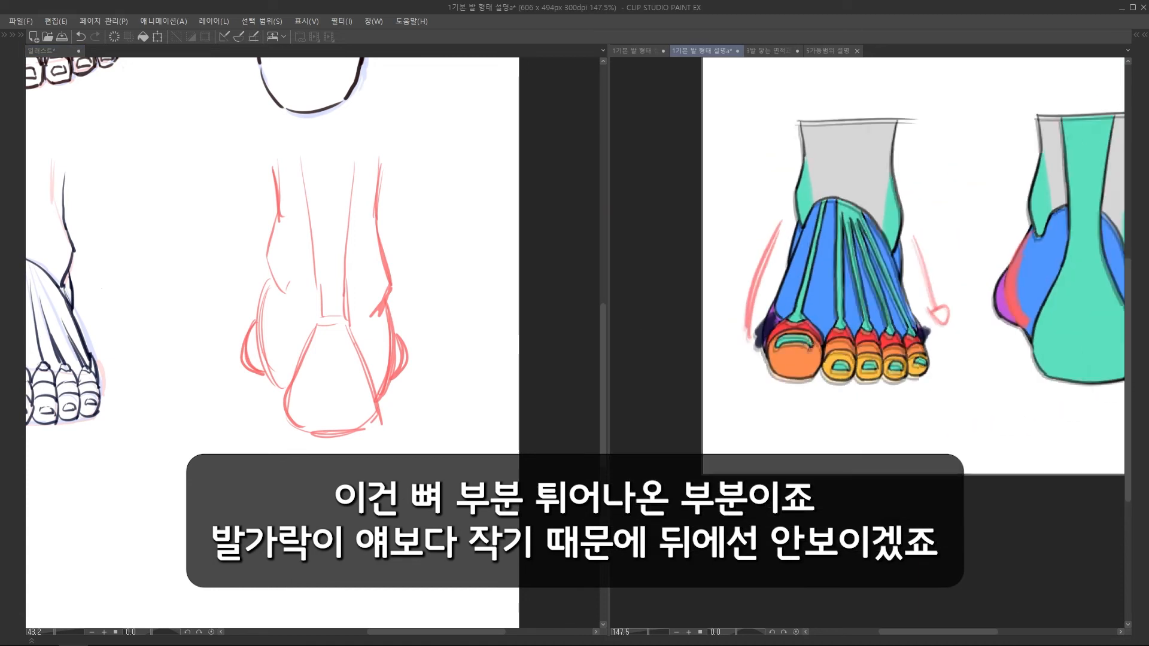
scroll(823, 308, up, 2)
drag(743, 318, 740, 428)
drag(980, 334, 984, 443)
drag(748, 365, 753, 464)
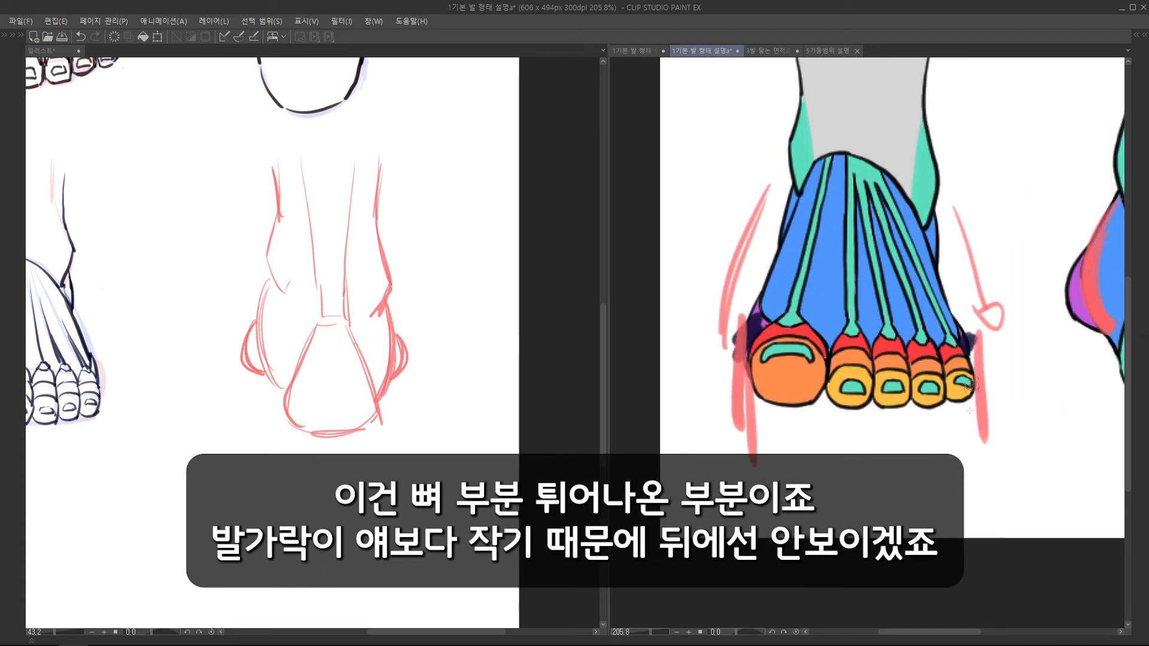
drag(972, 383, 967, 470)
drag(984, 332, 955, 345)
scroll(838, 353, down, 3)
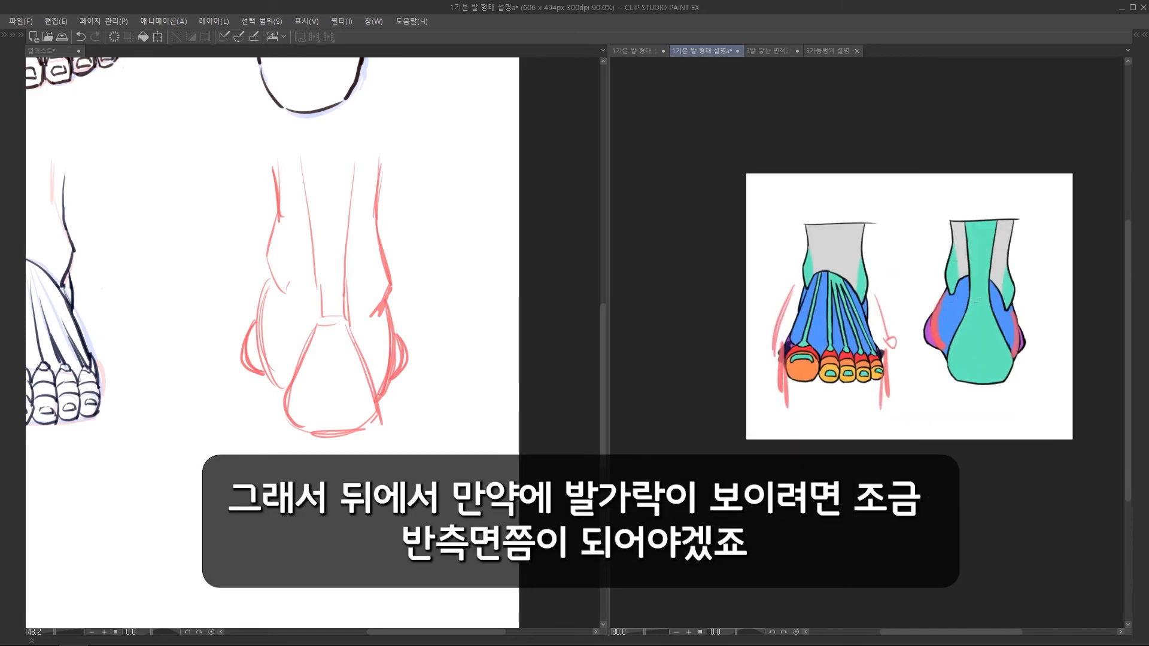
- Undo the red width lines and joint marks on the front-view reference
scroll(962, 263, up, 2)
key(ctrl+z)
key(ctrl+z)
key(ctrl+z)
key(ctrl+z)
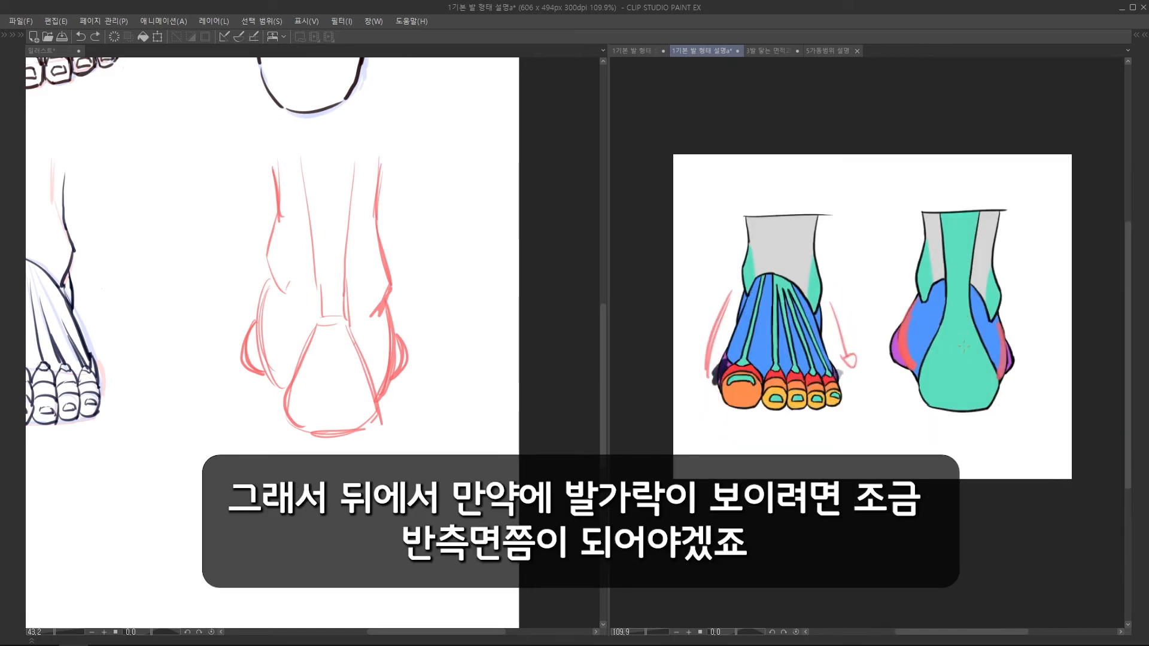
key(ctrl+z)
- Sketch red turning arcs on both sides of the back-view reference's heel and undo the earlier contour marks
mouse_move(878, 392)
mouse_down()
mouse_move(877, 415)
mouse_move(901, 426)
mouse_up()
drag(886, 339, 892, 362)
key(ctrl+z)
key(ctrl+z)
key(ctrl+z)
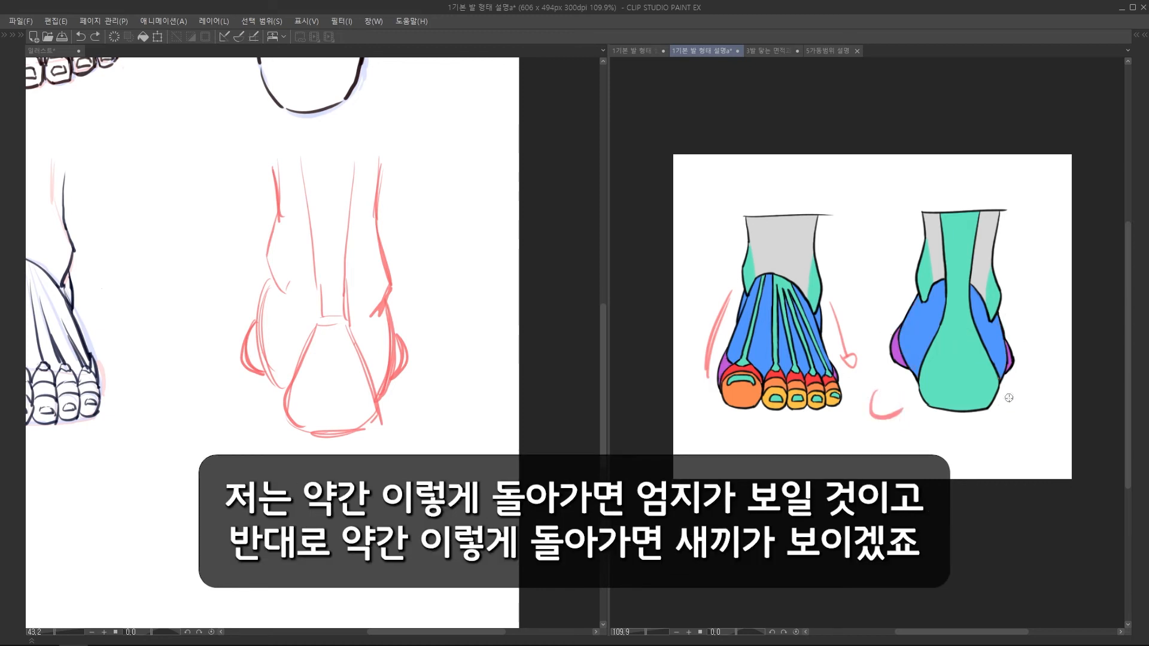
mouse_move(1010, 405)
mouse_down()
mouse_move(981, 435)
mouse_move(985, 427)
mouse_up()
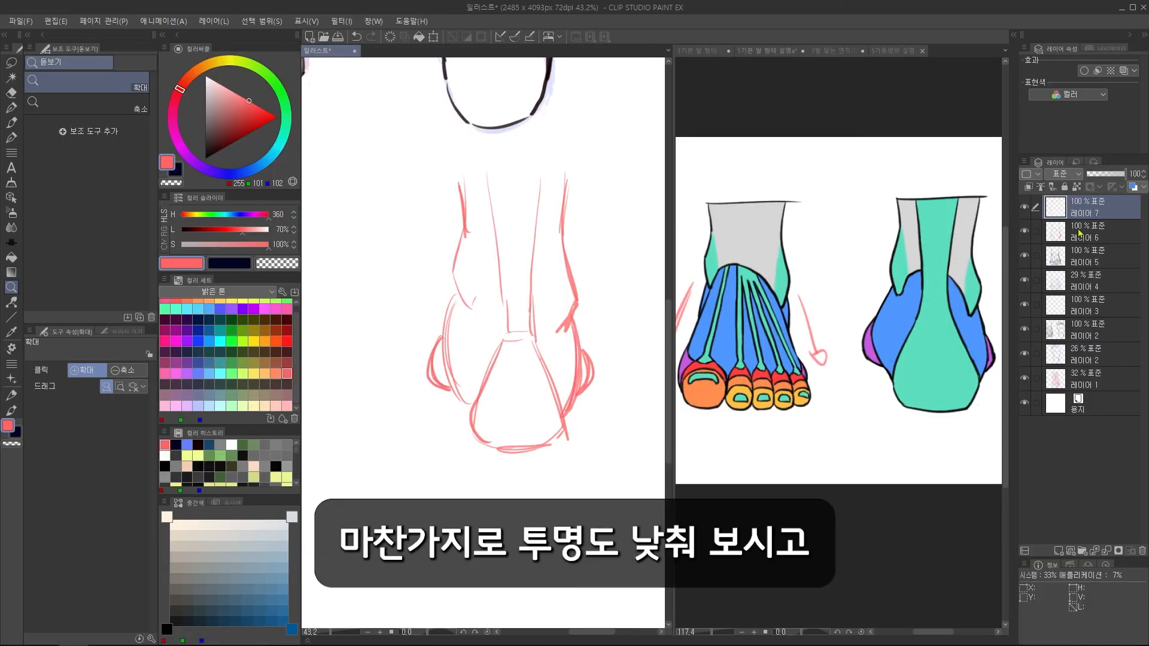
- Fade the red back-view sketch by lowering the opacity of layer 레이어 6, and choose a dark ink colour
click(1084, 232)
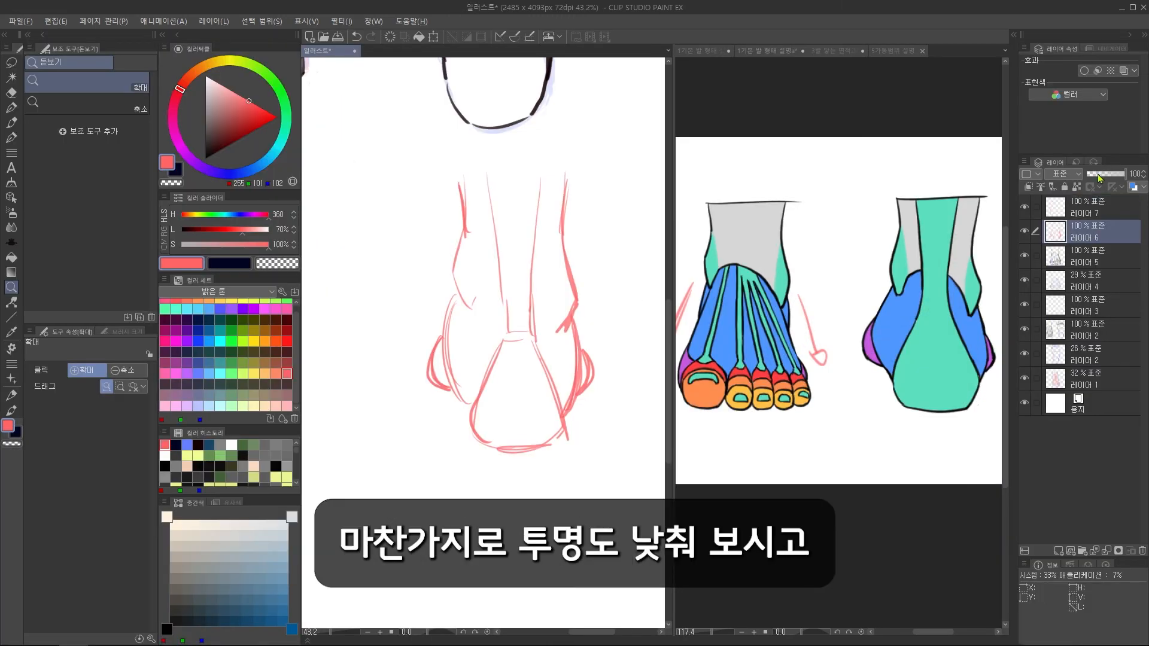
drag(1100, 174, 1093, 175)
drag(233, 135, 215, 153)
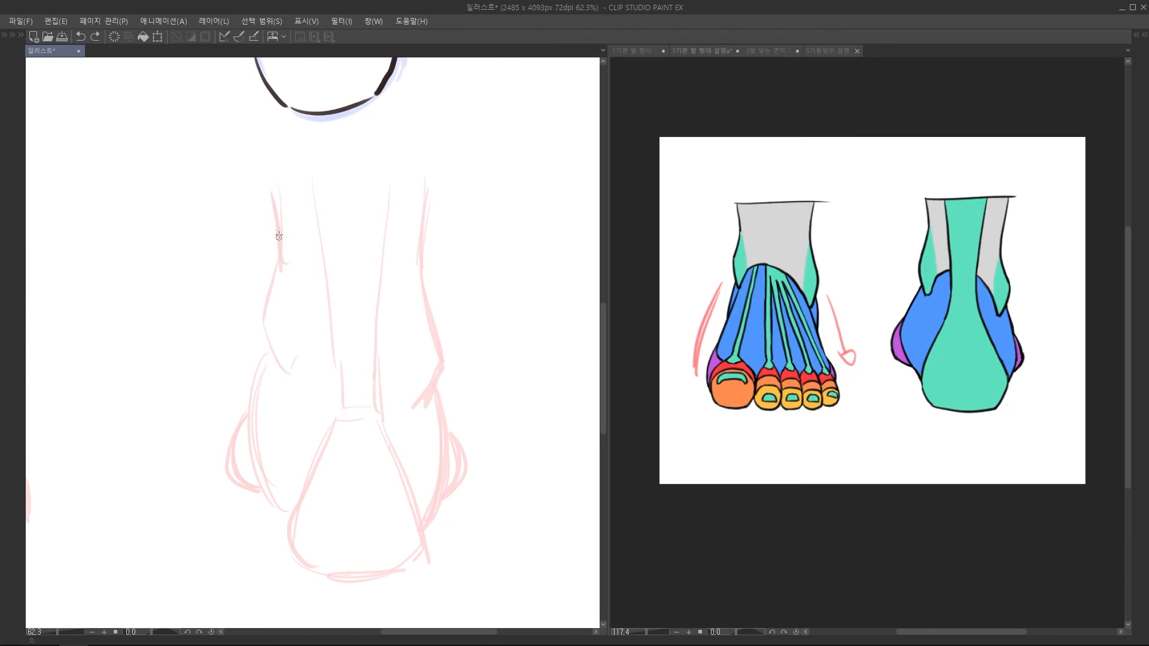
- Ink the inner and outer ankle outlines of the back view with their ankle bones and the top of the foot
drag(273, 198, 281, 258)
mouse_move(280, 261)
mouse_down()
mouse_move(264, 315)
mouse_move(291, 375)
mouse_up()
drag(293, 341, 298, 323)
mouse_move(304, 322)
mouse_down()
mouse_move(333, 308)
mouse_move(406, 347)
mouse_up()
drag(412, 357, 419, 370)
drag(429, 190, 422, 276)
- Ink both sides of the Achilles tendon on the back view, redoing the first strokes
drag(315, 207, 341, 386)
drag(390, 199, 379, 421)
key(ctrl+z)
key(ctrl+z)
drag(359, 359, 361, 308)
drag(315, 149, 343, 365)
- Ink the widening heel of the back view with its two sides and rounded base
mouse_move(395, 141)
mouse_down()
mouse_move(378, 361)
mouse_move(331, 239)
mouse_move(291, 341)
mouse_move(311, 379)
mouse_up()
drag(308, 381, 401, 380)
drag(402, 379, 418, 346)
drag(371, 224, 417, 343)
scroll(417, 299, up, 2)
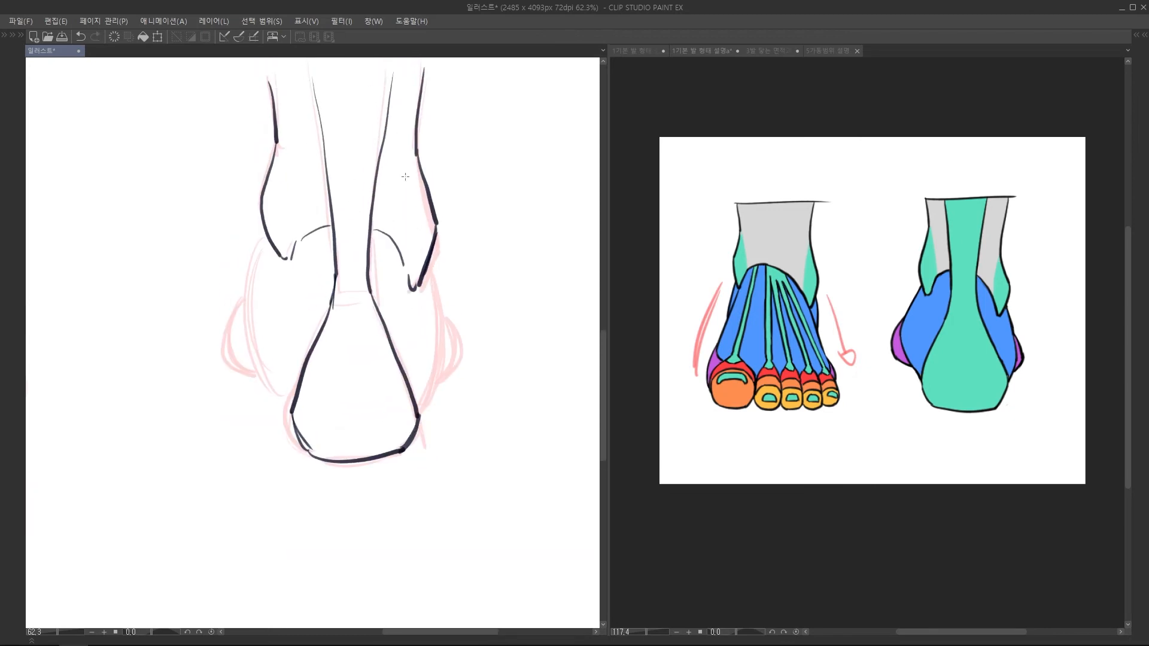
- Ink the outer and inner foot sides and the protruding toe joints around the heel of the back view
drag(423, 281, 434, 357)
drag(434, 362, 418, 411)
drag(430, 310, 446, 363)
drag(446, 364, 432, 392)
mouse_move(278, 239)
mouse_down()
mouse_move(272, 283)
mouse_move(248, 327)
mouse_move(291, 413)
mouse_up()
mouse_move(259, 292)
mouse_down()
mouse_move(226, 340)
mouse_move(243, 380)
mouse_move(278, 398)
mouse_up()
scroll(330, 346, down, 2)
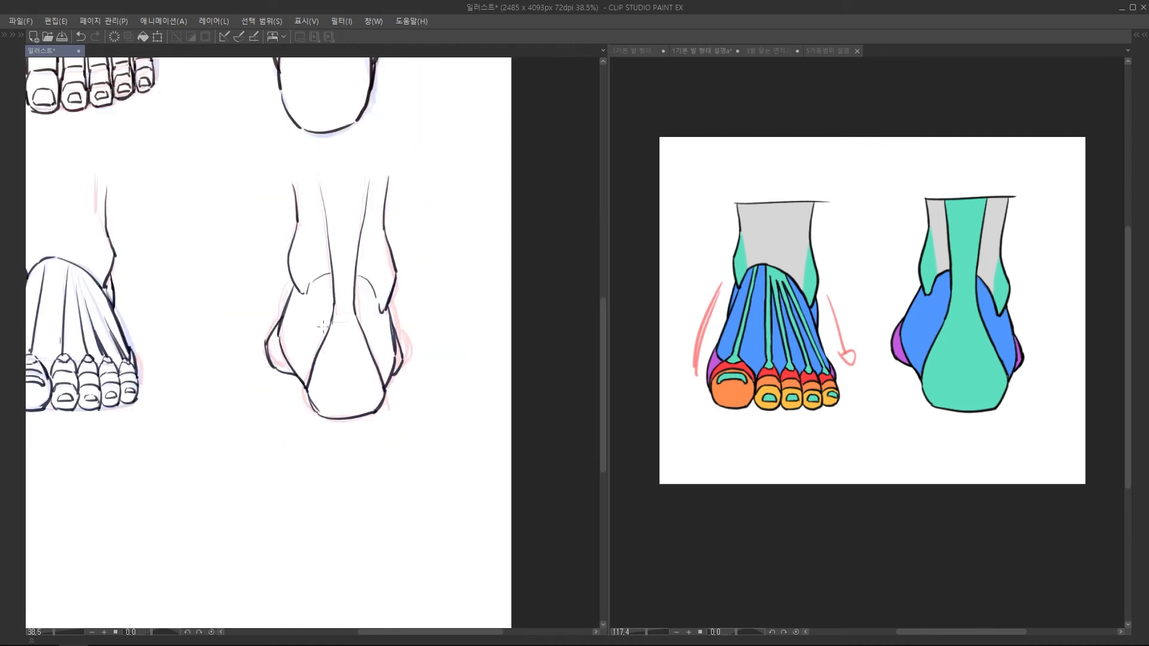
- Touch up the inked back view where the heel meets the inner foot side, and clear the selection
mouse_move(371, 395)
mouse_down()
mouse_move(378, 363)
mouse_move(408, 365)
mouse_up()
scroll(378, 363, up, 1)
key(m)
key(ctrl+d)
drag(312, 314, 296, 353)
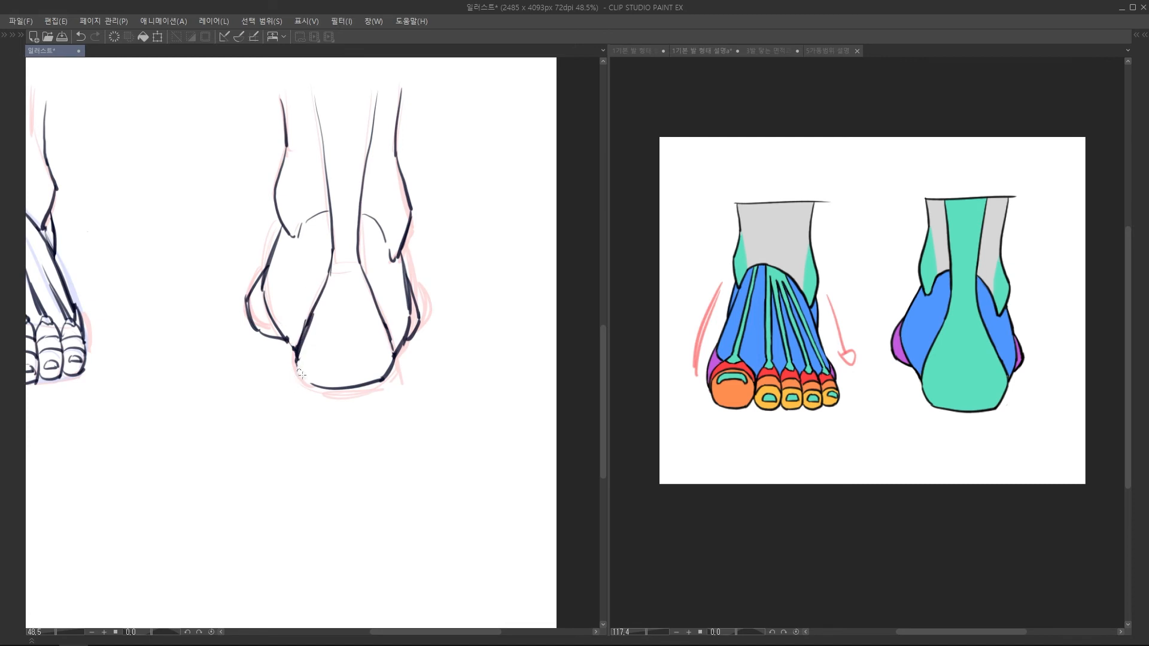
drag(264, 302, 292, 347)
key(ctrl+z)
drag(377, 247, 384, 286)
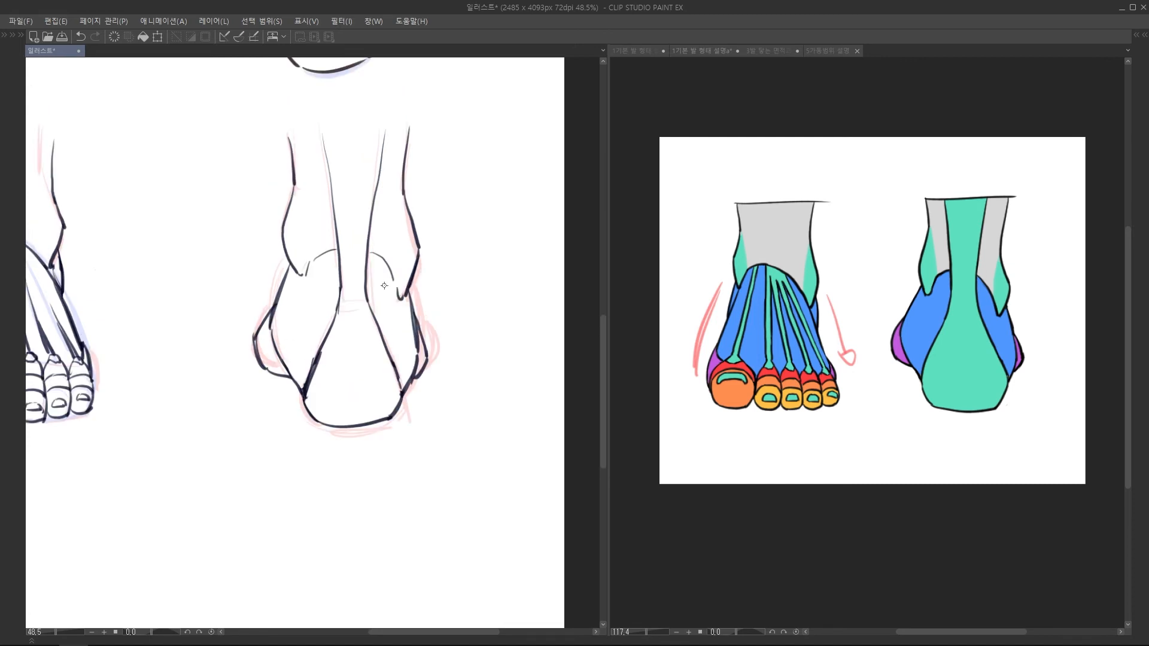
- Reinforce the heel's inner contour and refine the short line above the outer foot side on the back view
scroll(288, 347, down, 2)
scroll(222, 353, up, 2)
drag(407, 325, 378, 392)
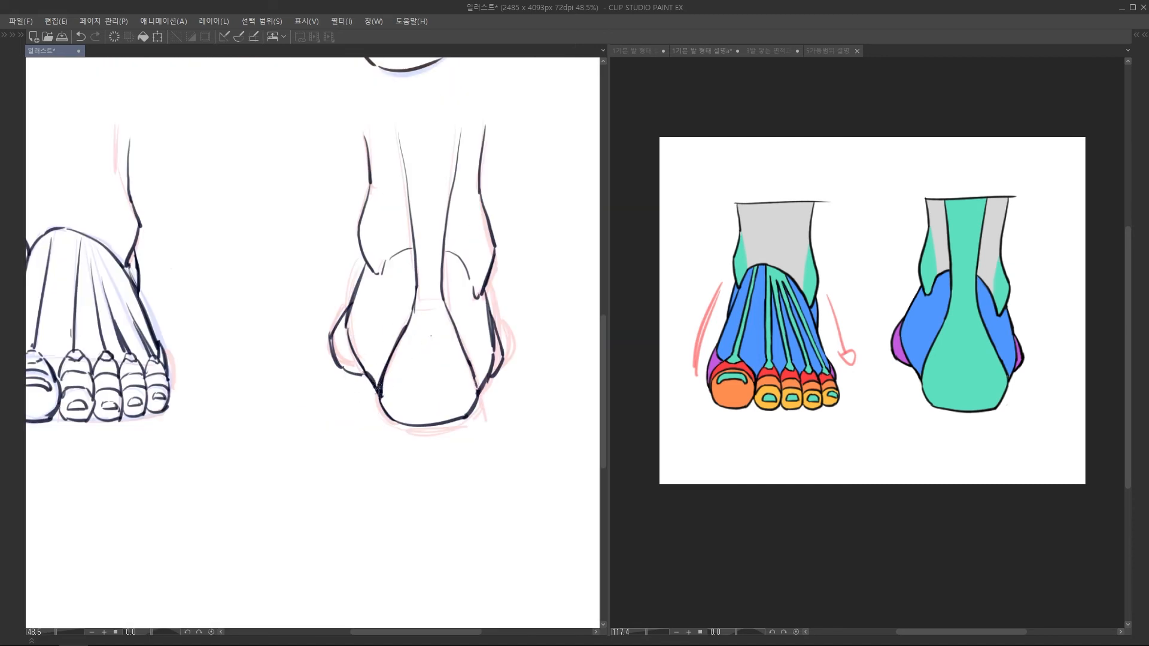
drag(465, 265, 450, 265)
scroll(449, 265, down, 2)
scroll(438, 281, down, 1)
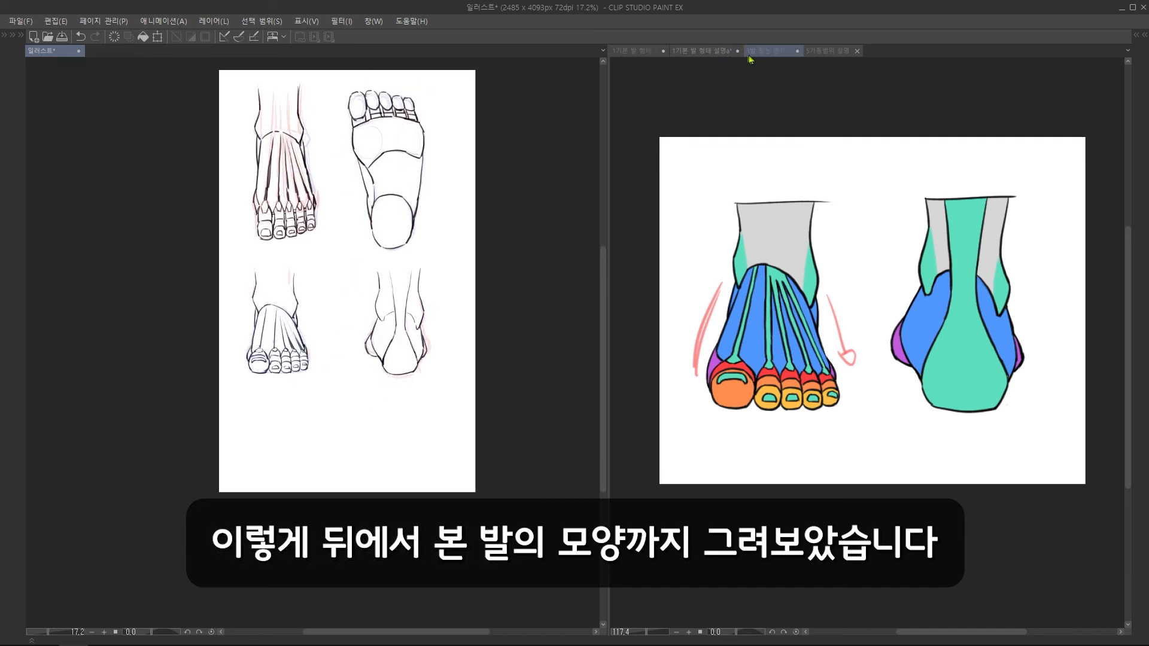
- Switch to the side-view foot reference and erase the blue box and small foot sketches above the sole drawing
click(729, 54)
click(769, 50)
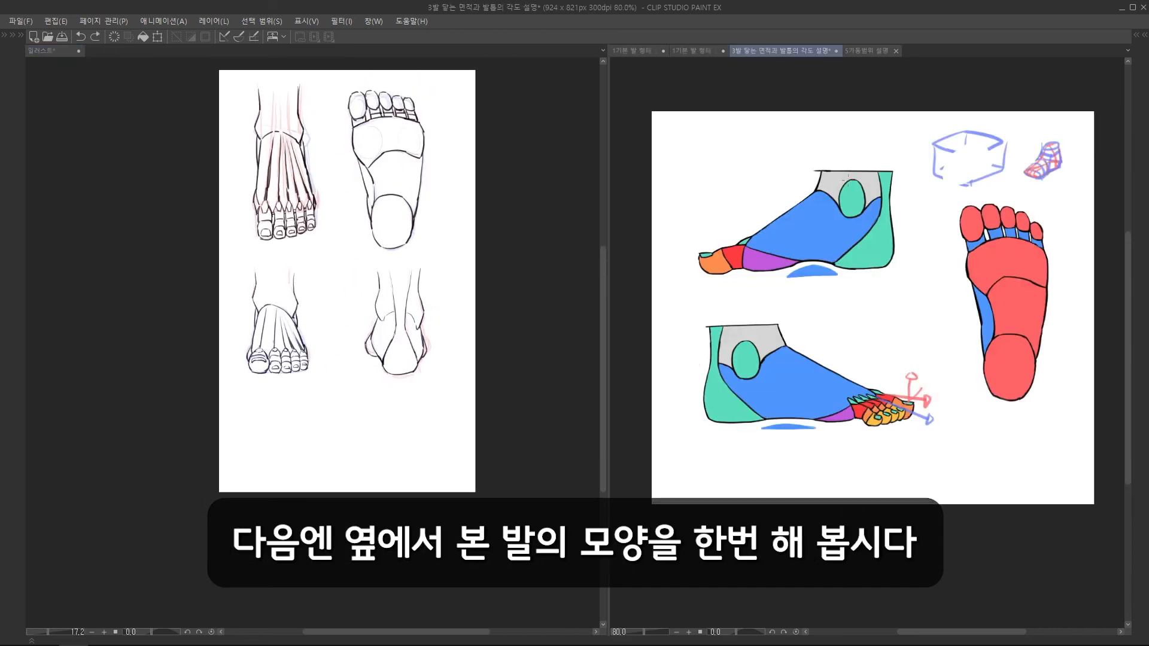
scroll(834, 179, up, 1)
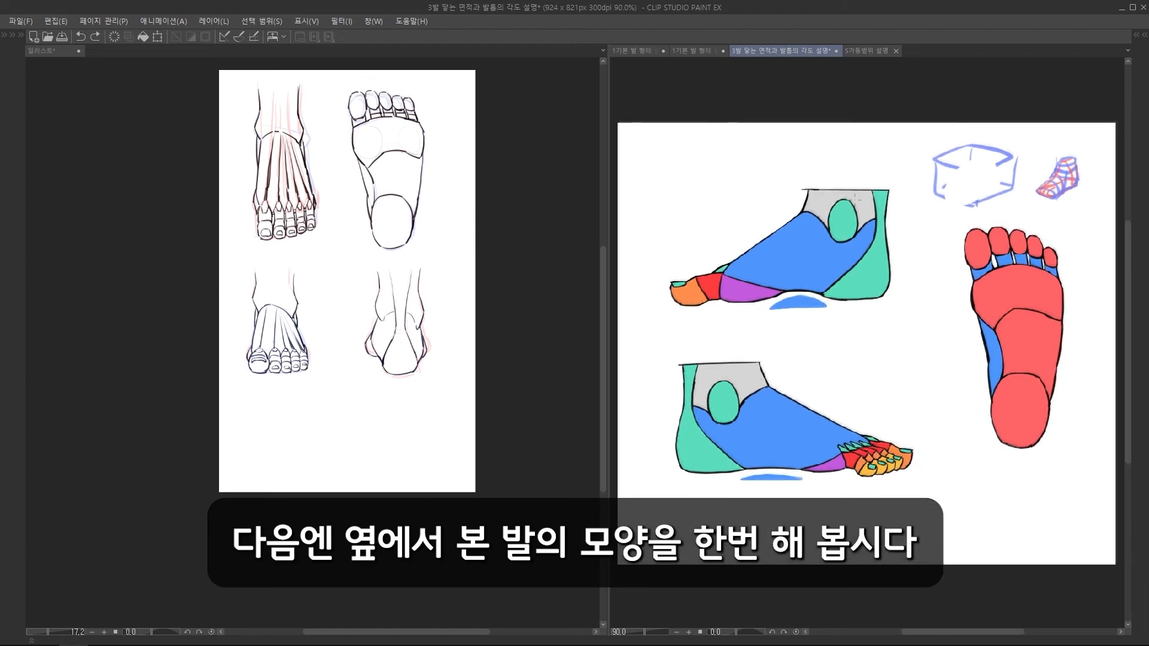
key(])
drag(971, 160, 1085, 170)
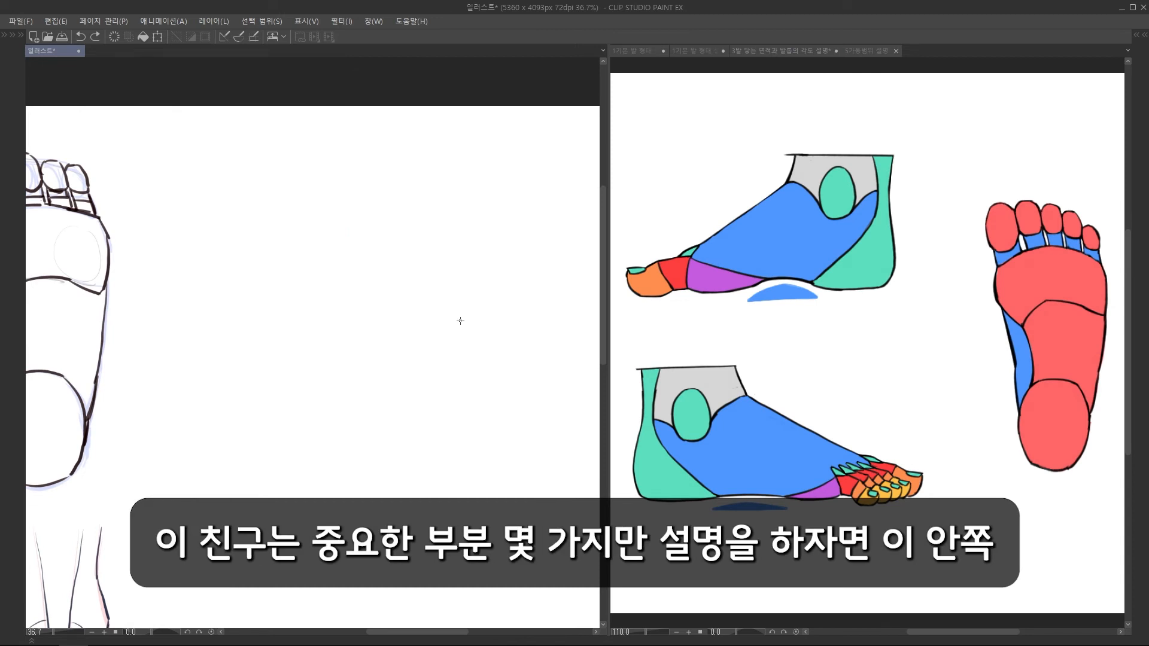
- Compare the inner-side and outer-side sole arches in the side-view reference
click(845, 228)
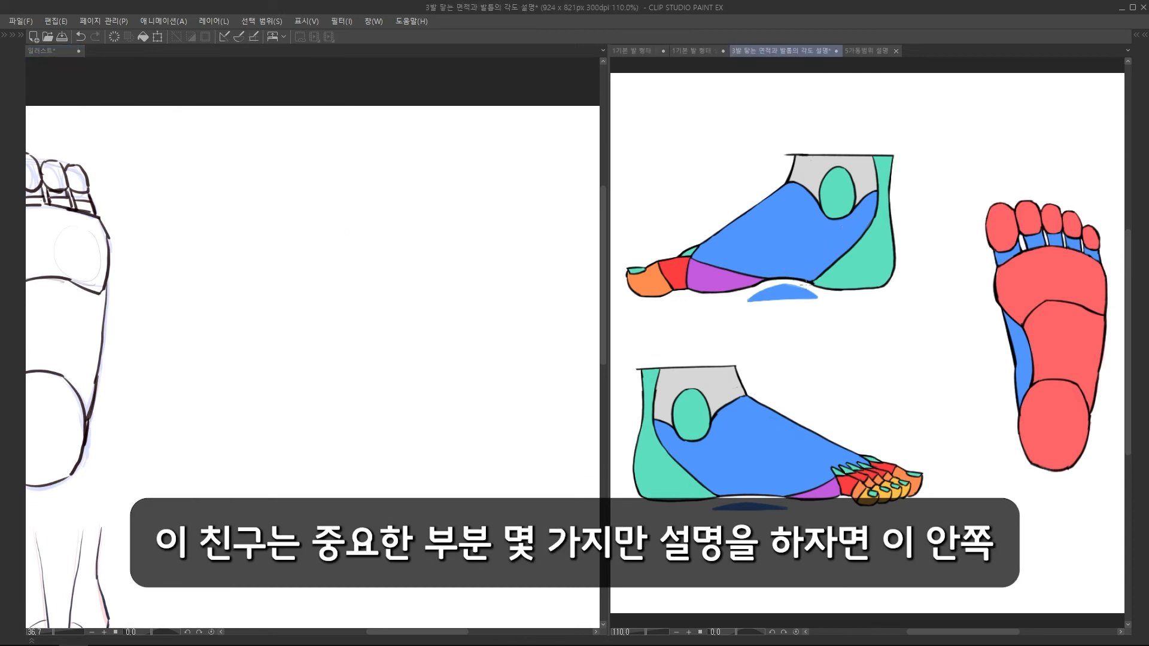
mouse_move(807, 285)
mouse_down()
mouse_move(833, 279)
mouse_move(778, 311)
mouse_move(876, 302)
mouse_up()
scroll(713, 249, up, 1)
key(ctrl+z)
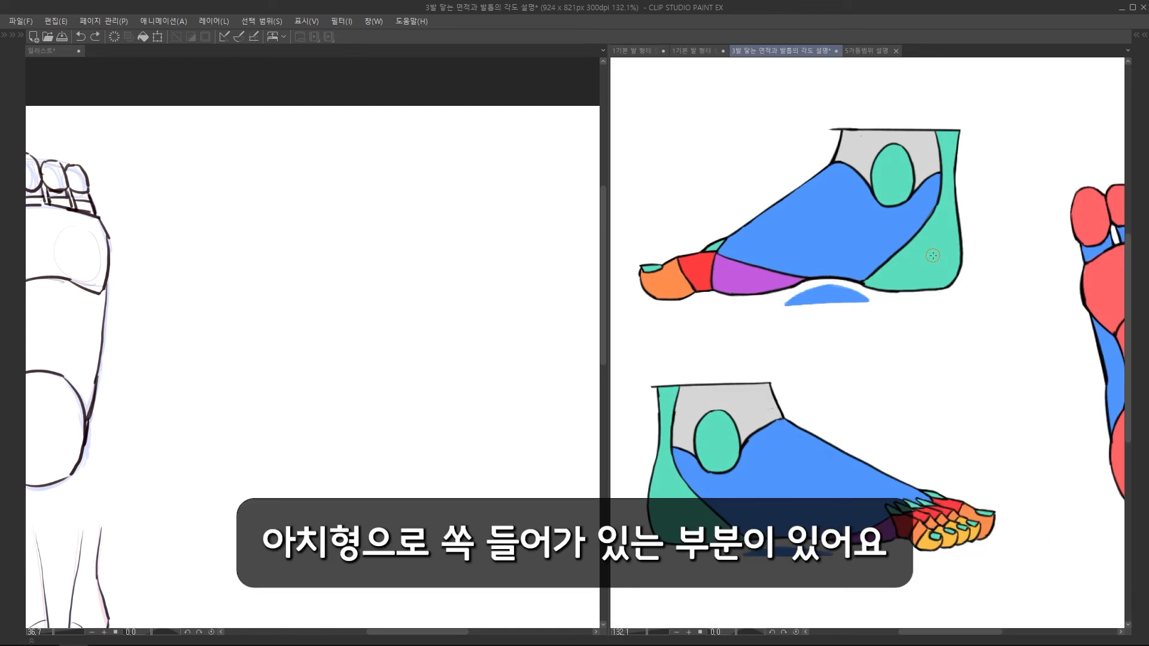
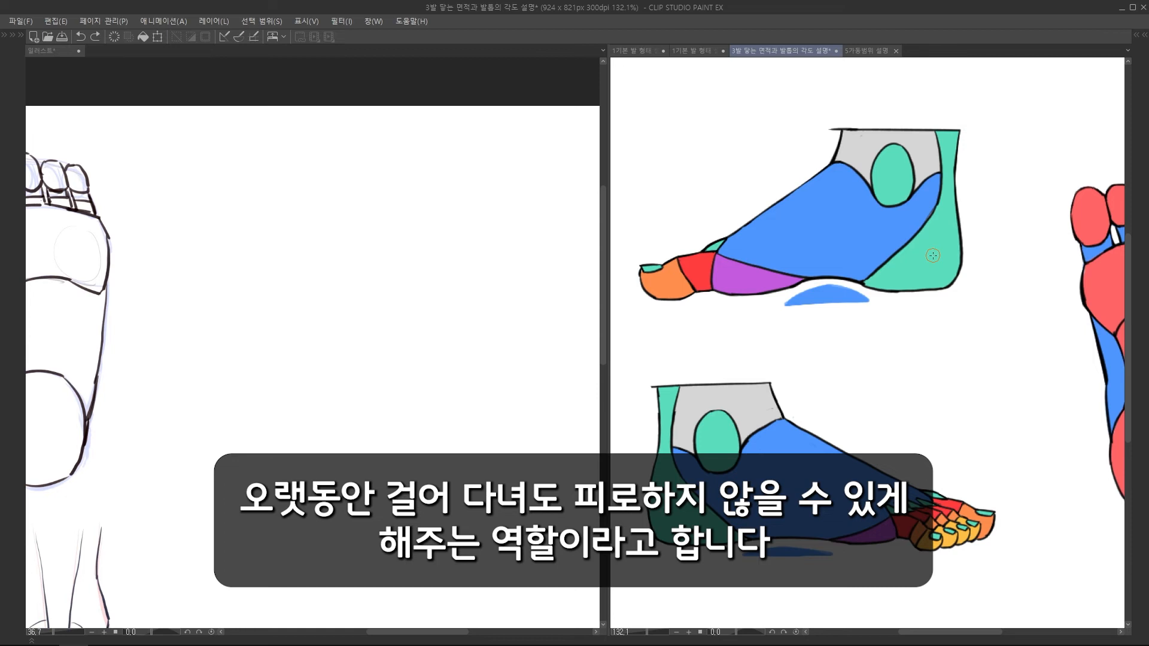
scroll(800, 461, down, 3)
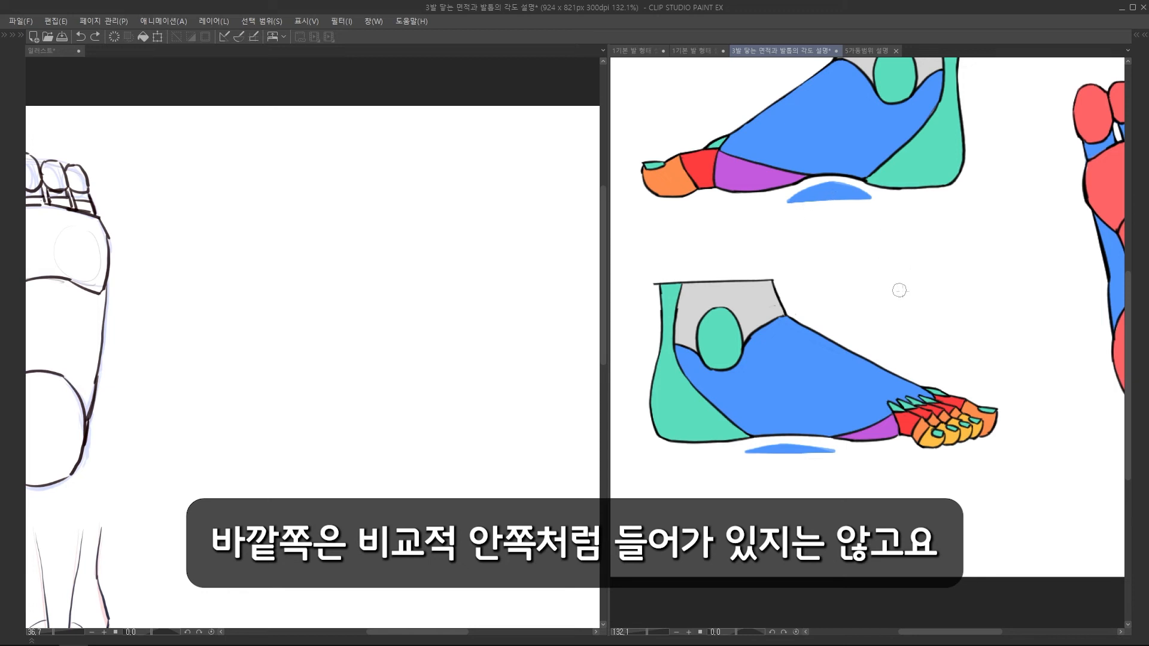
scroll(900, 290, down, 2)
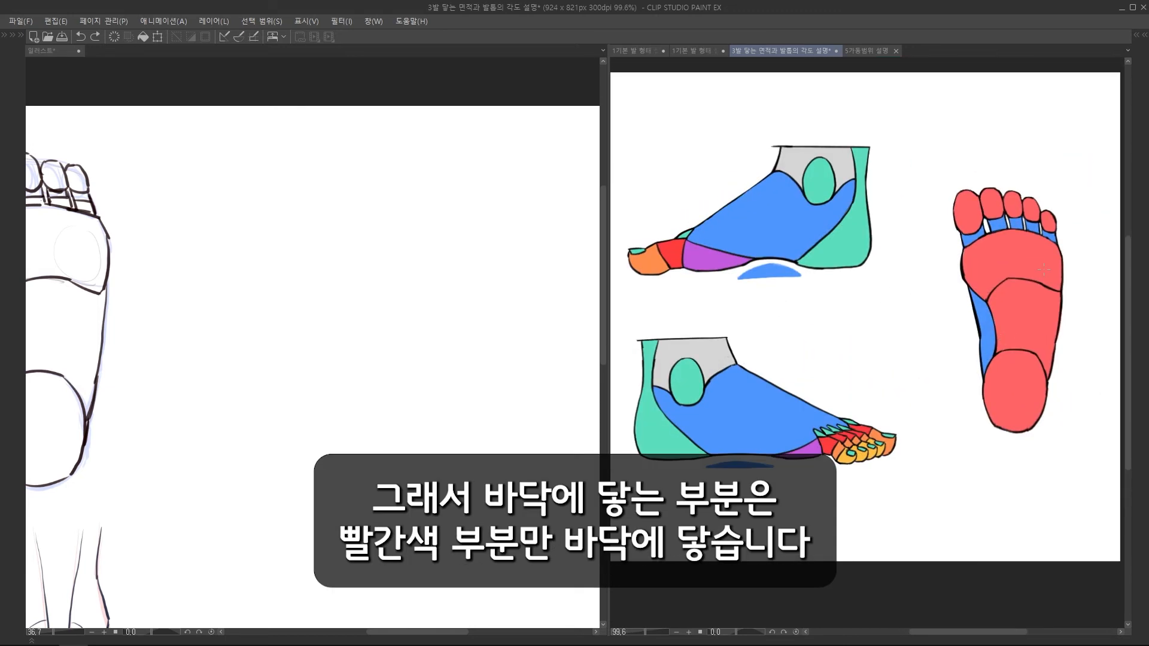
- Mark the raised inner arch and toe bases on the sole reference with dark strokes, and undo the marks
drag(1046, 281, 840, 291)
scroll(841, 290, up, 3)
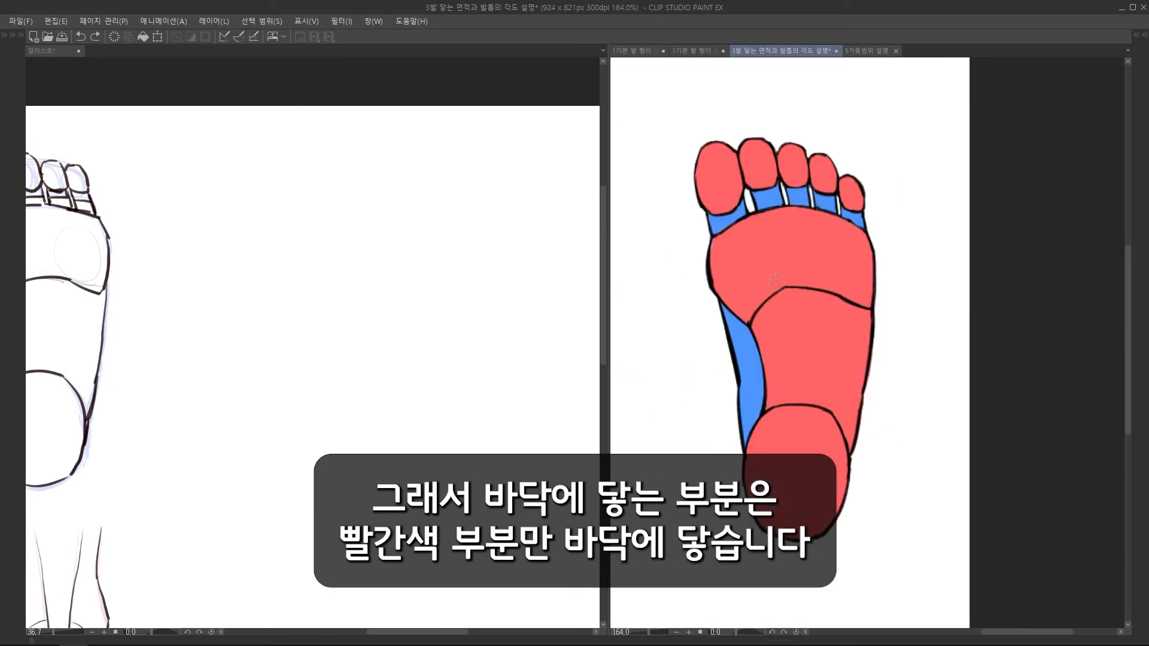
drag(743, 358, 724, 395)
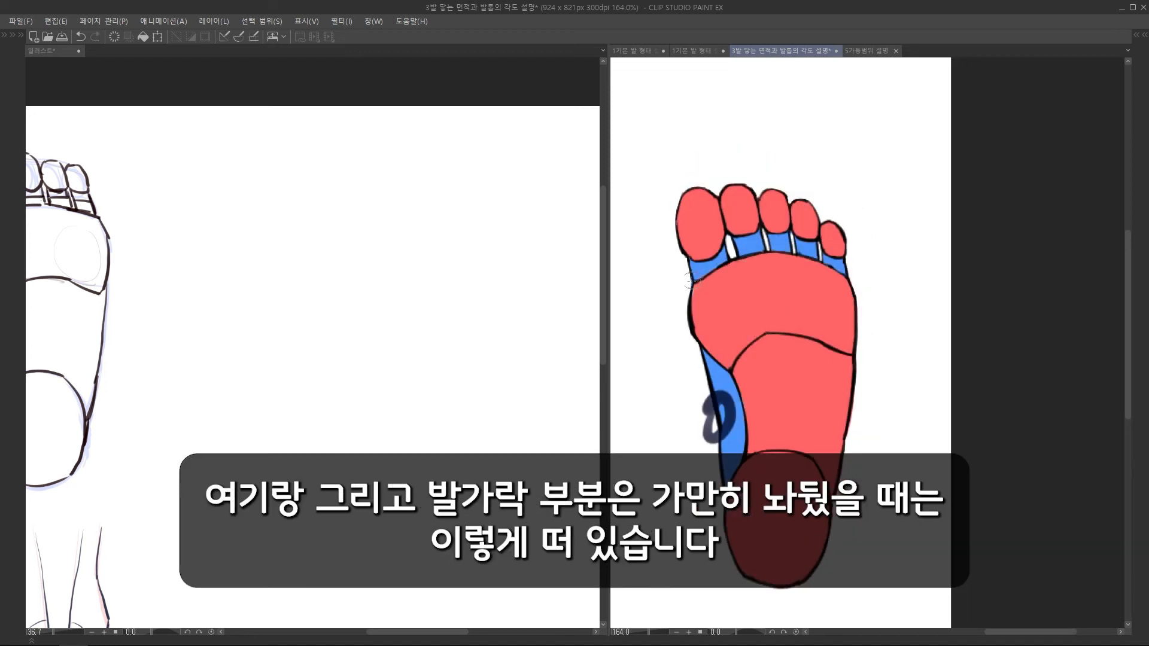
drag(756, 243, 849, 262)
key(ctrl+z)
key(ctrl+z)
key(ctrl+z)
- Mark the gaps under the toe and arch of the inner side-view reference against a ground line, and undo the marks
drag(635, 319, 1119, 341)
scroll(768, 343, up, 5)
mouse_move(763, 344)
mouse_down()
mouse_move(736, 353)
mouse_move(853, 342)
mouse_up()
mouse_move(946, 362)
mouse_down()
mouse_move(587, 387)
mouse_move(600, 385)
mouse_up()
scroll(994, 358, down, 5)
drag(795, 361, 978, 363)
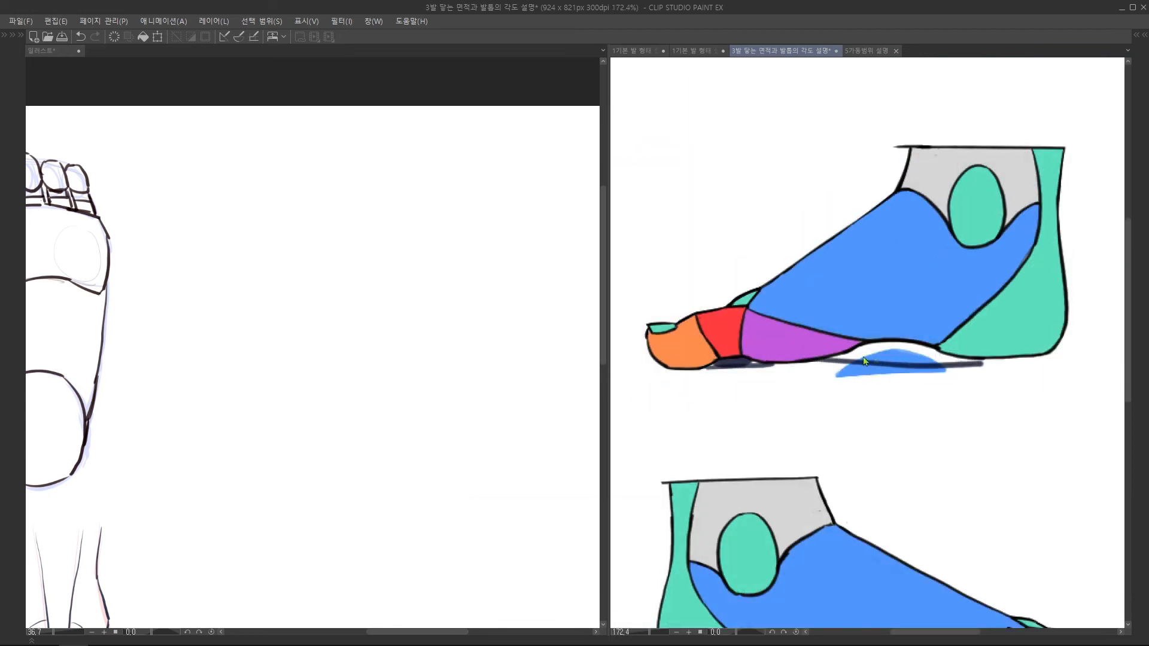
key(ctrl+z)
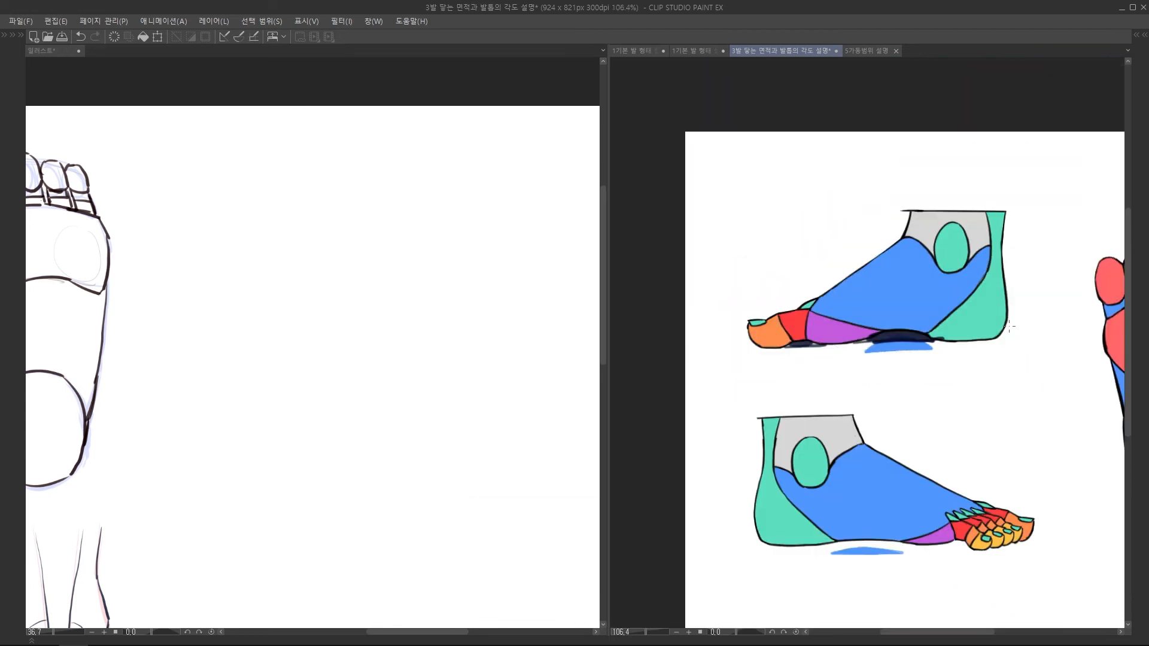
key(ctrl+z)
key(ctrl+z)
key(ctrl+z)
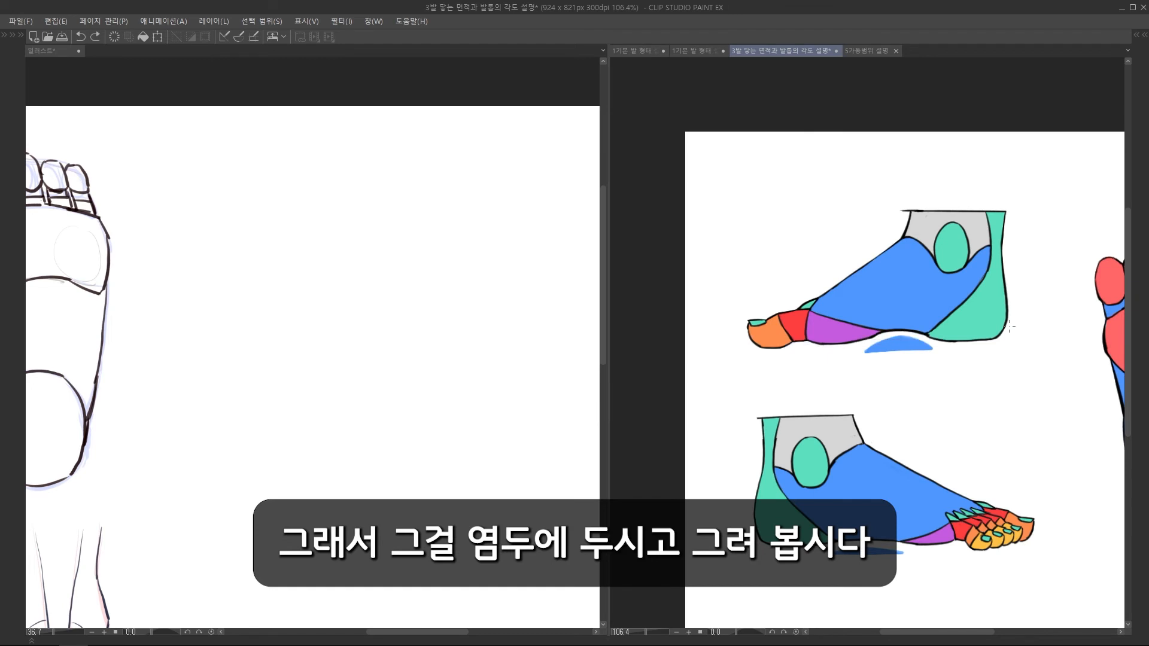
- Sketch the ankle of the inner side view on the blank canvas area with front, back and crossing lines
drag(1010, 326, 941, 304)
scroll(860, 311, up, 2)
drag(860, 311, 910, 281)
mouse_move(420, 171)
mouse_down()
mouse_move(369, 160)
mouse_move(343, 218)
mouse_up()
mouse_move(345, 166)
mouse_down()
mouse_move(455, 162)
mouse_move(453, 279)
mouse_up()
key(ctrl+z)
drag(458, 128, 460, 233)
- Sketch the Achilles line running down into the heel and close the heel as a right-triangle shape
mouse_move(465, 131)
mouse_down()
mouse_move(461, 204)
mouse_move(485, 299)
mouse_move(481, 340)
mouse_up()
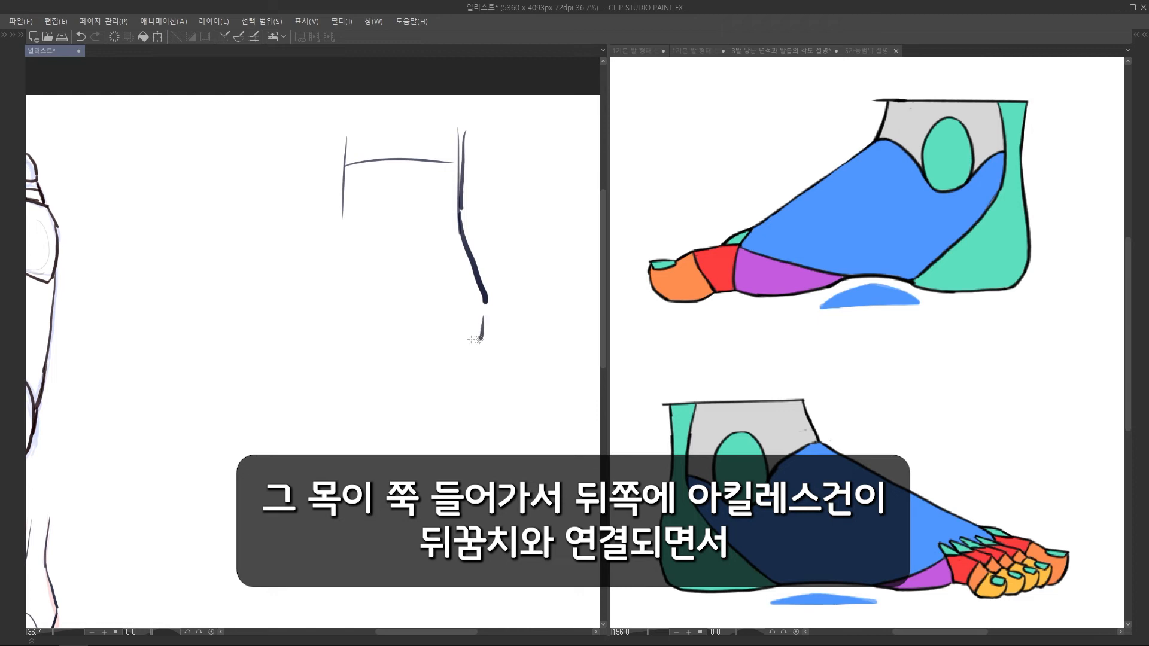
drag(376, 349, 474, 343)
drag(439, 249, 361, 344)
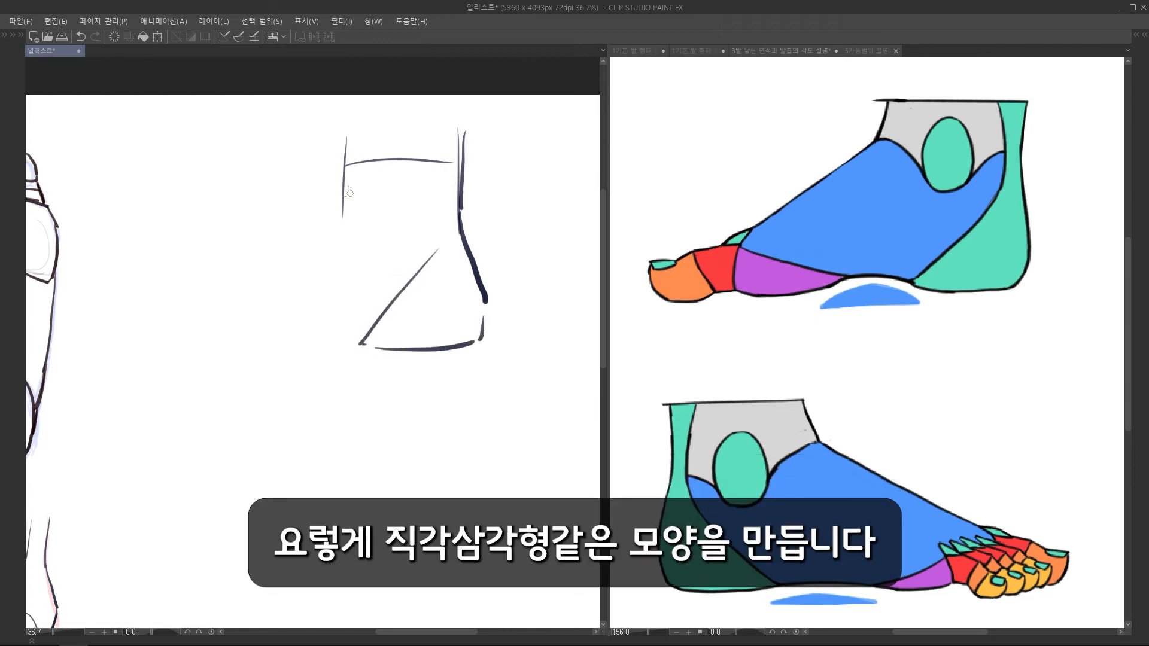
- Sketch the sloping top of the foot and a straight sole line forward from the heel, and clear the selection
mouse_move(349, 192)
mouse_down()
mouse_move(351, 210)
mouse_move(231, 293)
mouse_move(208, 326)
mouse_move(319, 358)
mouse_move(396, 356)
mouse_up()
scroll(378, 231, down, 2)
mouse_move(501, 358)
mouse_down()
mouse_move(452, 363)
mouse_move(179, 238)
mouse_move(311, 392)
mouse_up()
drag(435, 356, 535, 360)
key(ctrl+d)
- Erase the straight sole line and redraw it as an inward arch that curves back out at the big-toe pad
scroll(367, 409, up, 2)
key(e)
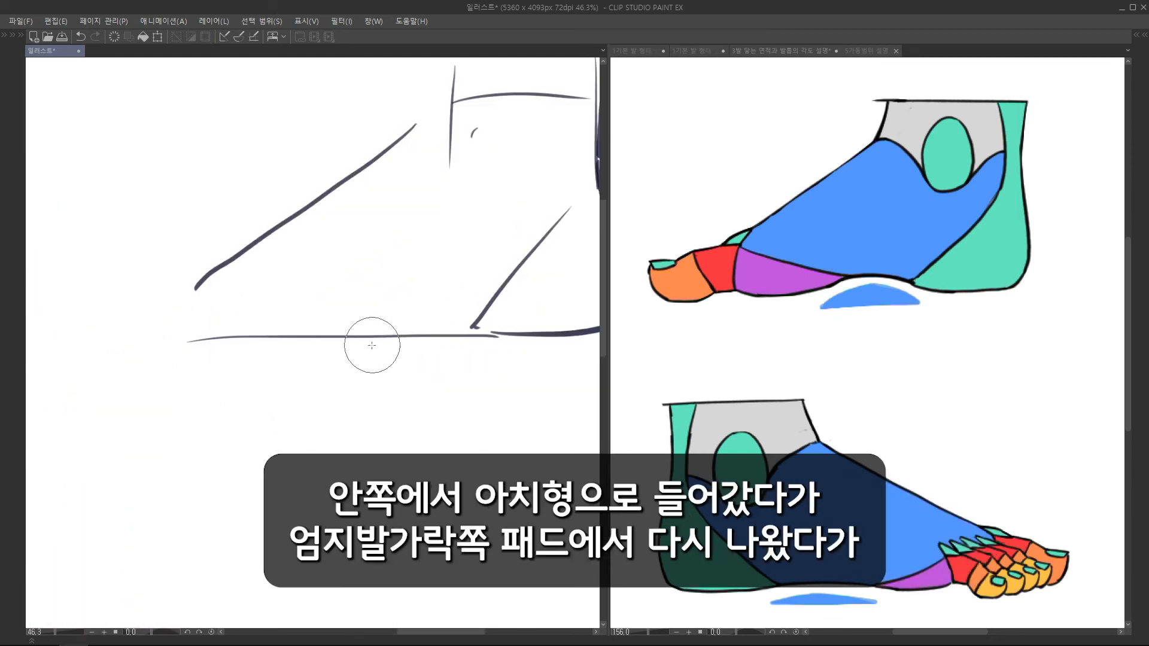
mouse_move(354, 347)
mouse_down()
mouse_move(467, 341)
mouse_move(474, 329)
mouse_up()
key(p)
mouse_move(474, 329)
mouse_down()
mouse_move(410, 316)
mouse_move(327, 329)
mouse_move(392, 317)
mouse_move(353, 323)
mouse_up()
key(e)
drag(238, 339, 270, 340)
key(p)
mouse_move(196, 339)
mouse_down()
mouse_move(343, 331)
mouse_move(258, 348)
mouse_move(215, 334)
mouse_move(283, 330)
mouse_up()
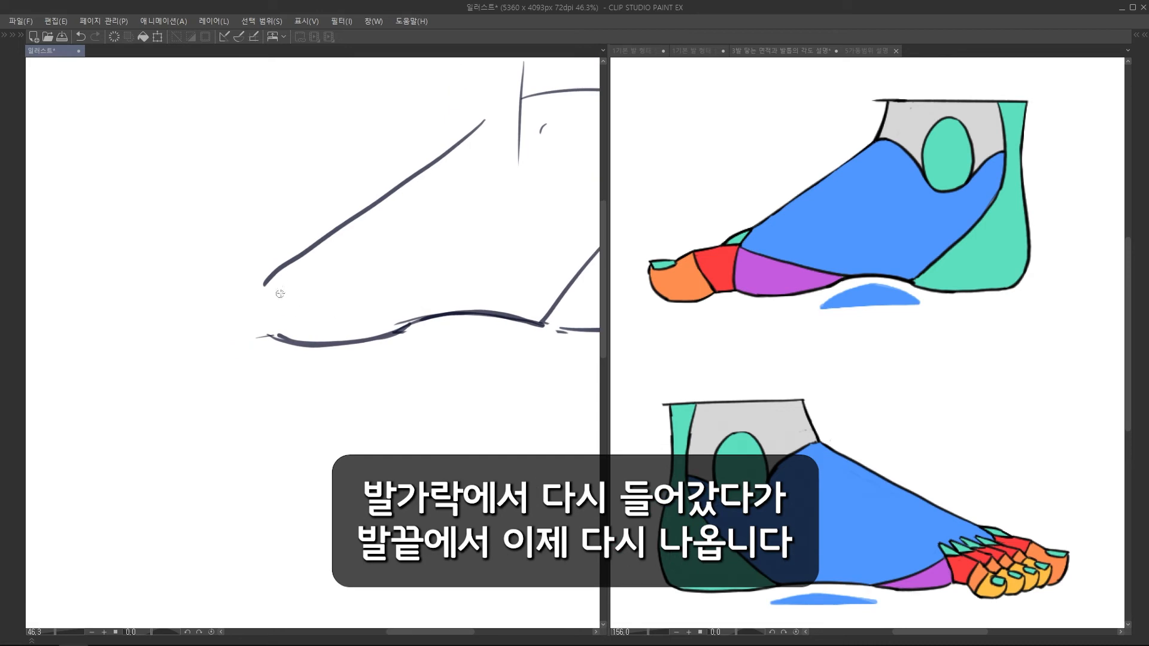
- Sketch the big toe of the inner side view, with its underside, middle segment, rounded tip and toenail
mouse_move(283, 263)
mouse_down()
mouse_move(278, 332)
mouse_move(162, 346)
mouse_up()
scroll(298, 333, down, 2)
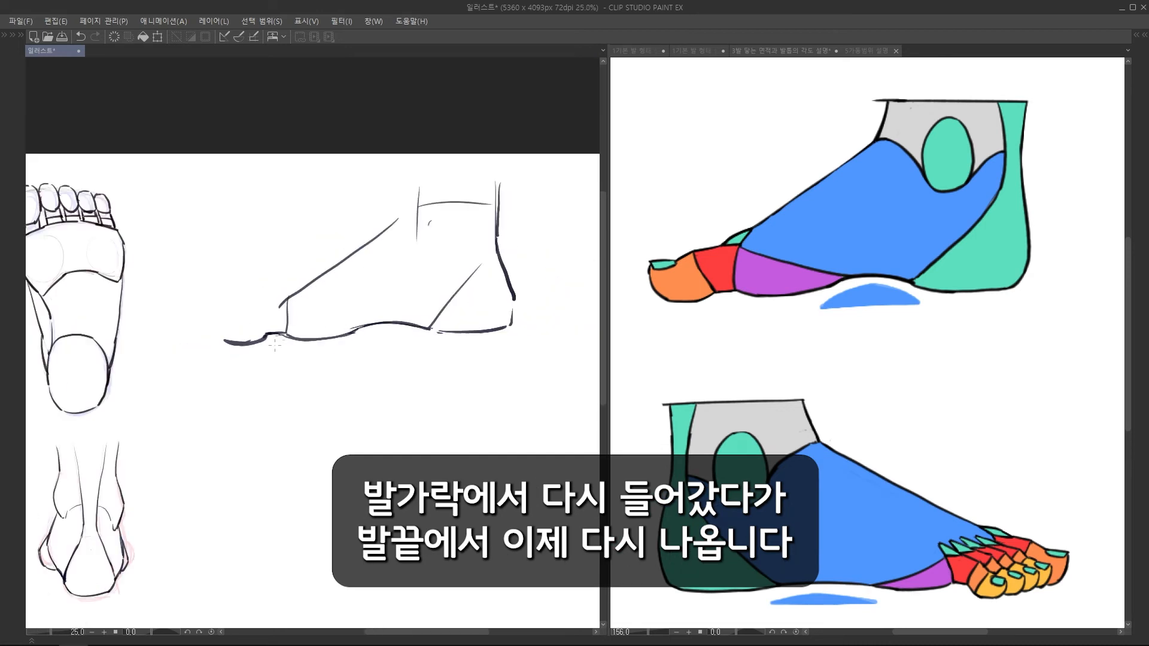
scroll(334, 319, up, 2)
drag(268, 307, 267, 315)
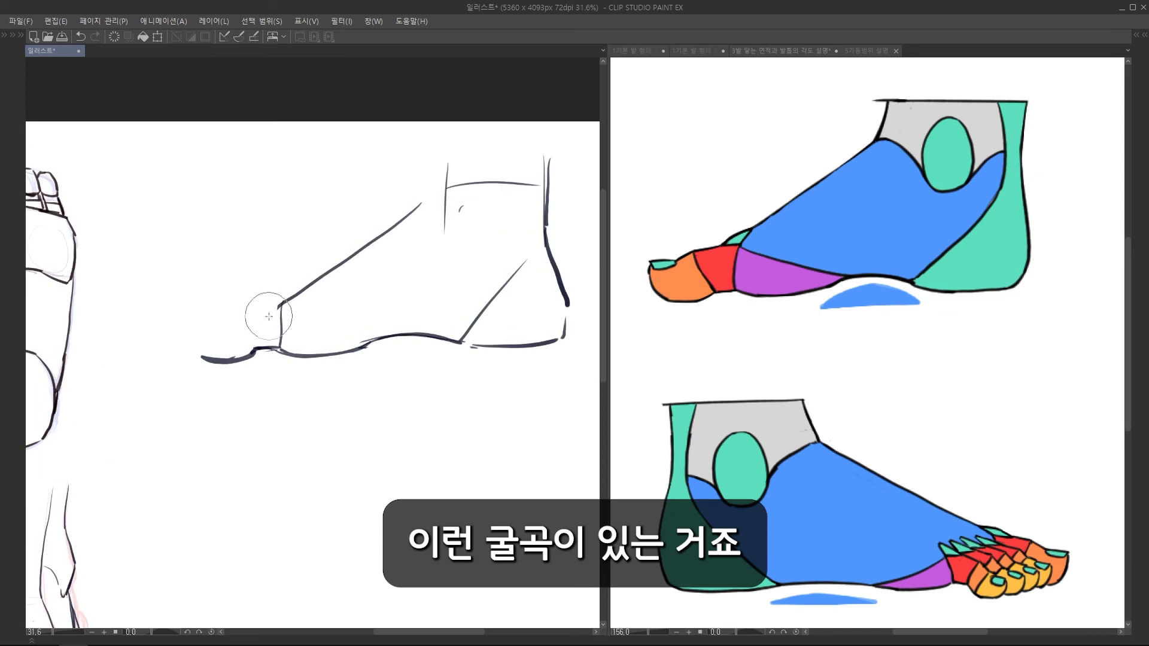
drag(429, 229, 426, 235)
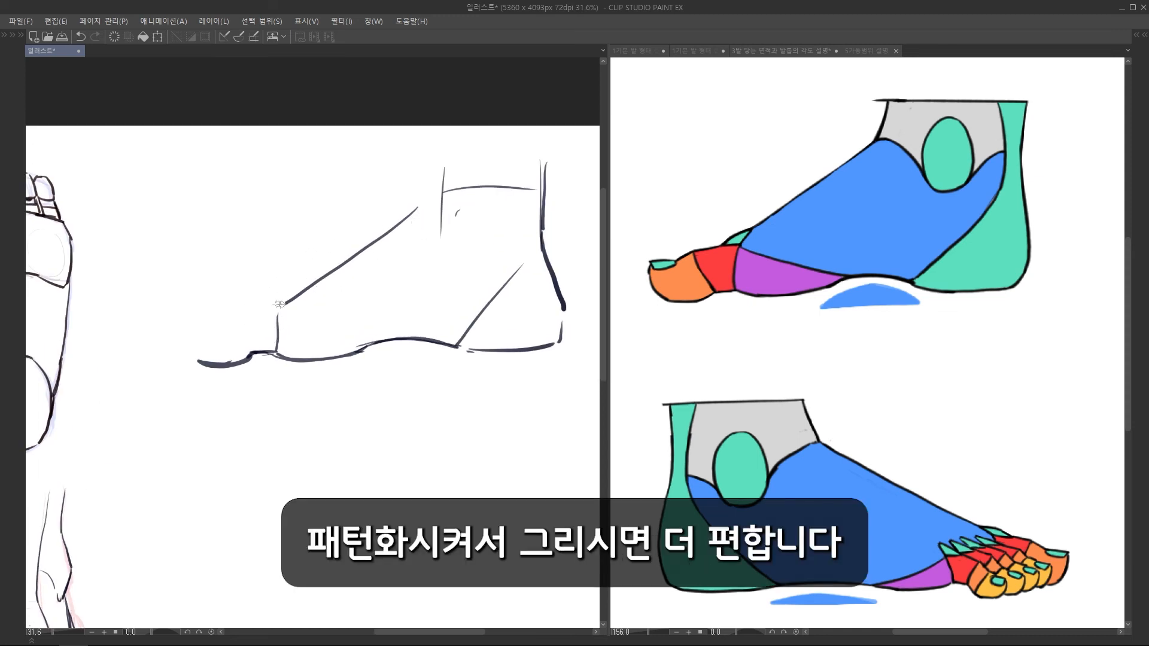
mouse_move(282, 304)
mouse_down()
mouse_move(234, 309)
mouse_move(251, 352)
mouse_move(198, 362)
mouse_up()
mouse_move(179, 331)
mouse_down()
mouse_move(200, 363)
mouse_move(207, 326)
mouse_up()
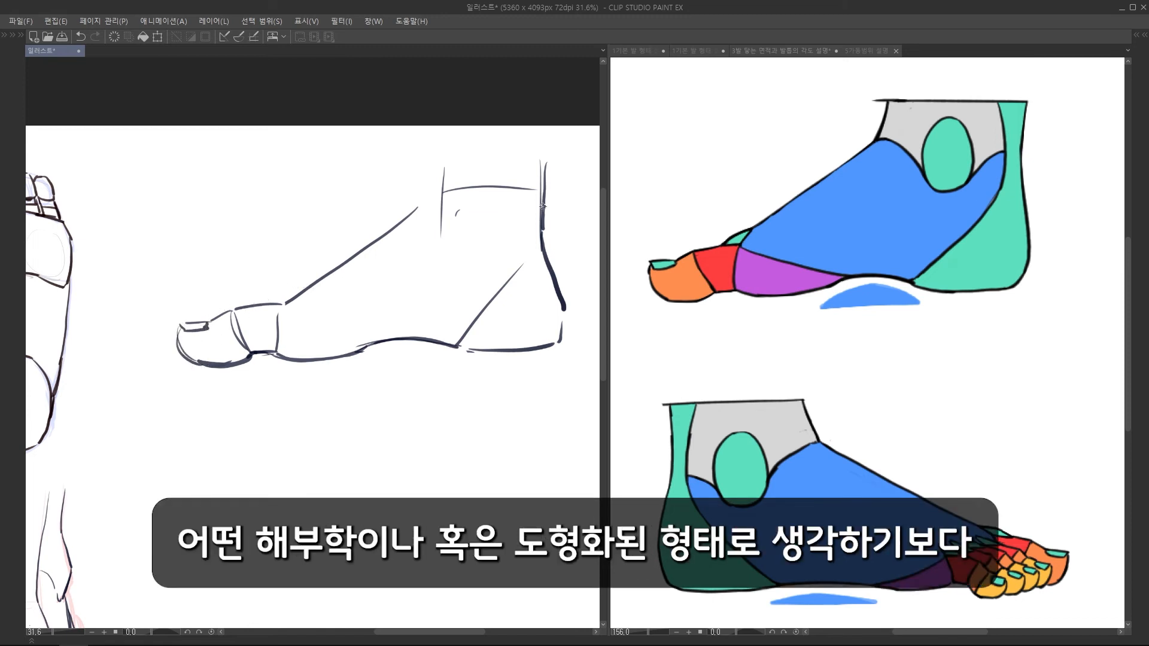
- Sketch a shallow curved guide line below the heel and undo the surplus strokes
drag(543, 206, 504, 146)
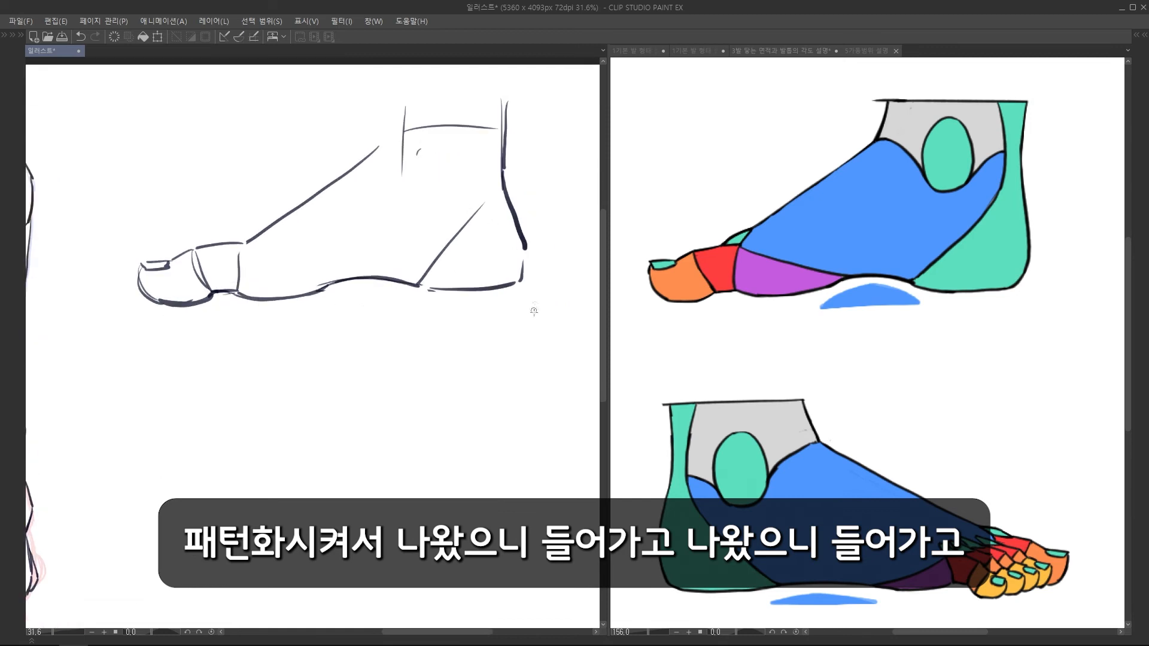
drag(420, 342, 532, 328)
mouse_move(397, 330)
mouse_down()
mouse_move(309, 346)
mouse_move(112, 327)
mouse_up()
drag(442, 240, 427, 279)
key(ctrl+z)
key(ctrl+z)
key(ctrl+z)
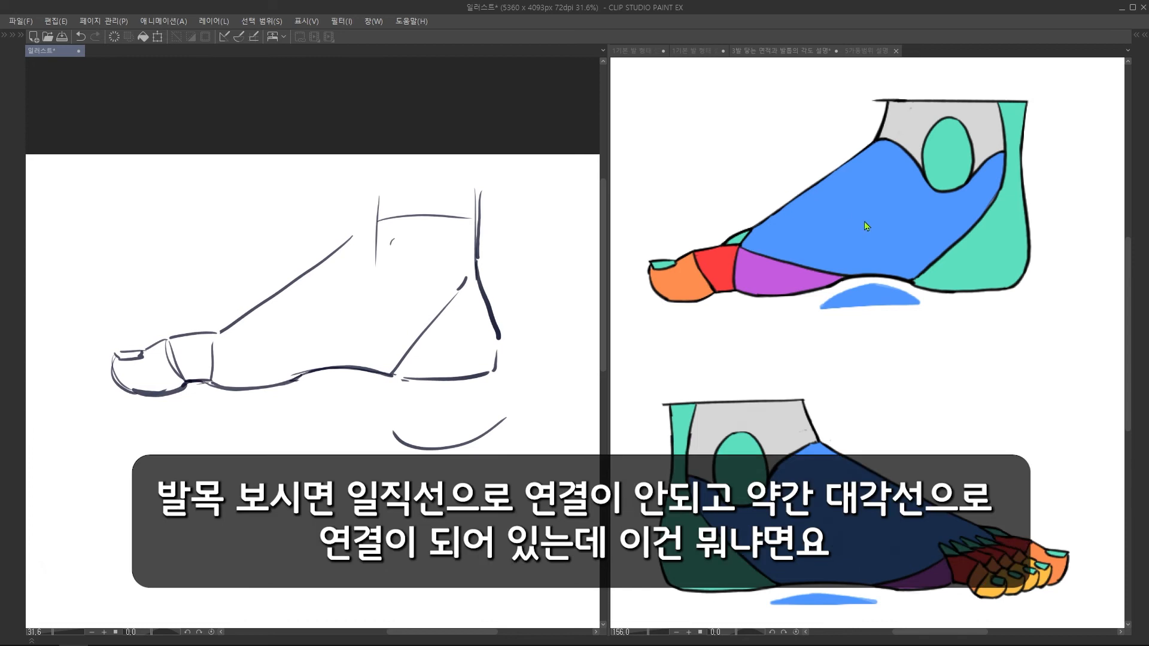
- Mark a vertical line and a slanted arrow at the ankle's front on the inner side reference
click(881, 190)
drag(942, 212, 920, 289)
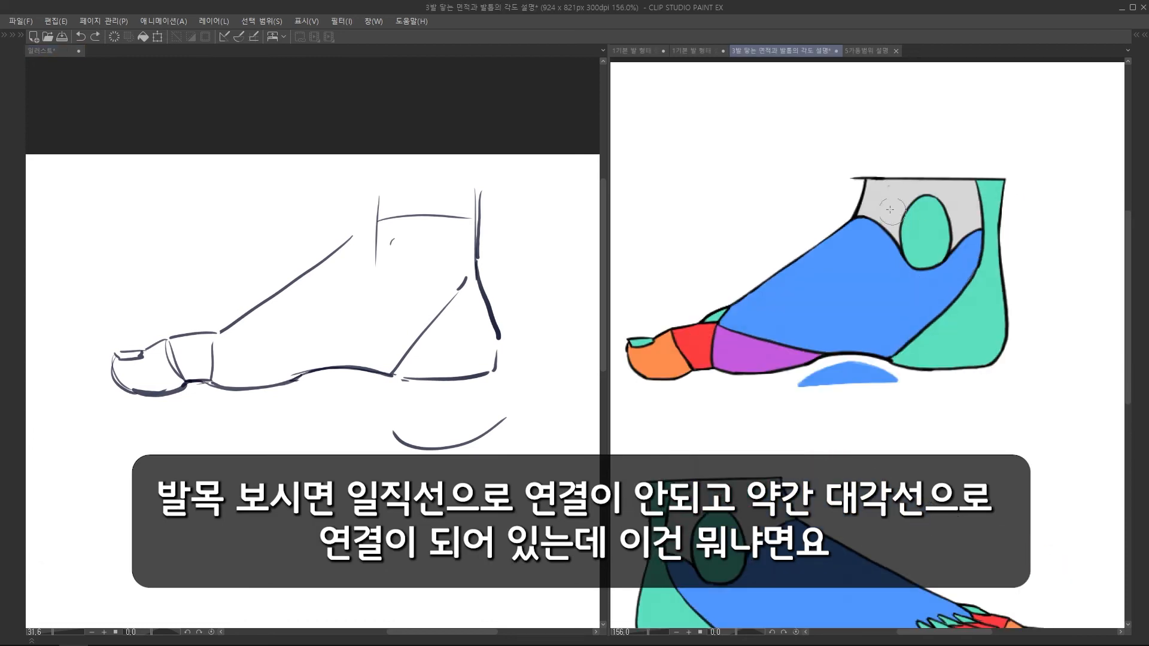
drag(867, 166, 863, 267)
scroll(866, 226, up, 2)
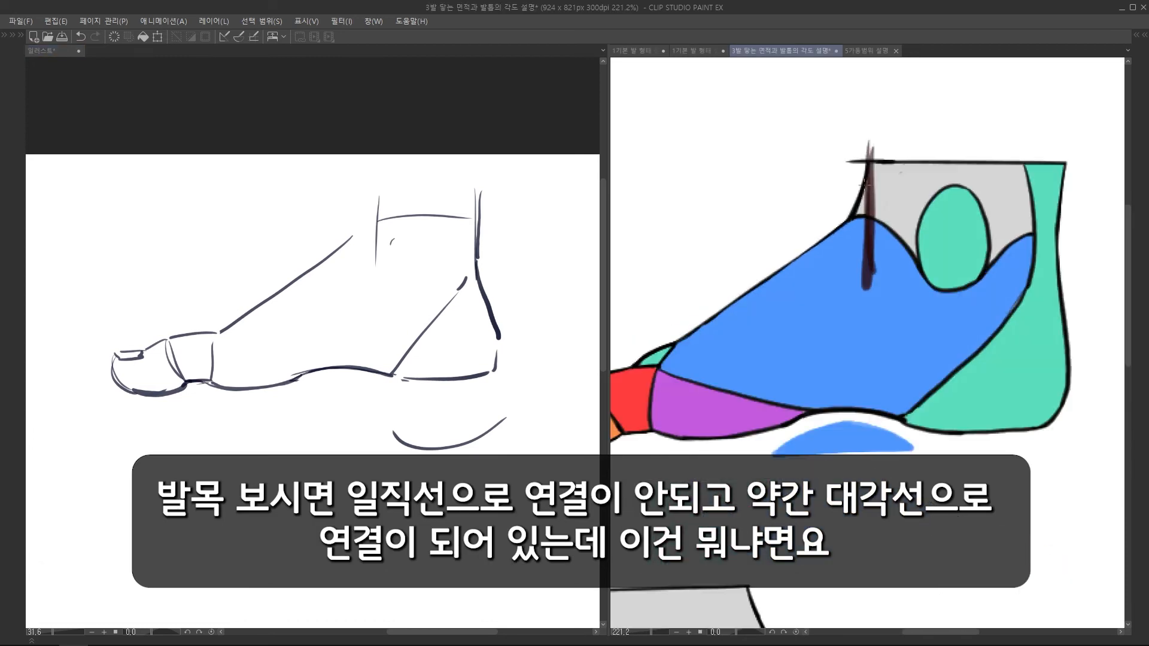
mouse_move(871, 165)
mouse_down()
mouse_move(822, 287)
mouse_move(836, 296)
mouse_up()
scroll(898, 288, down, 4)
scroll(862, 285, up, 2)
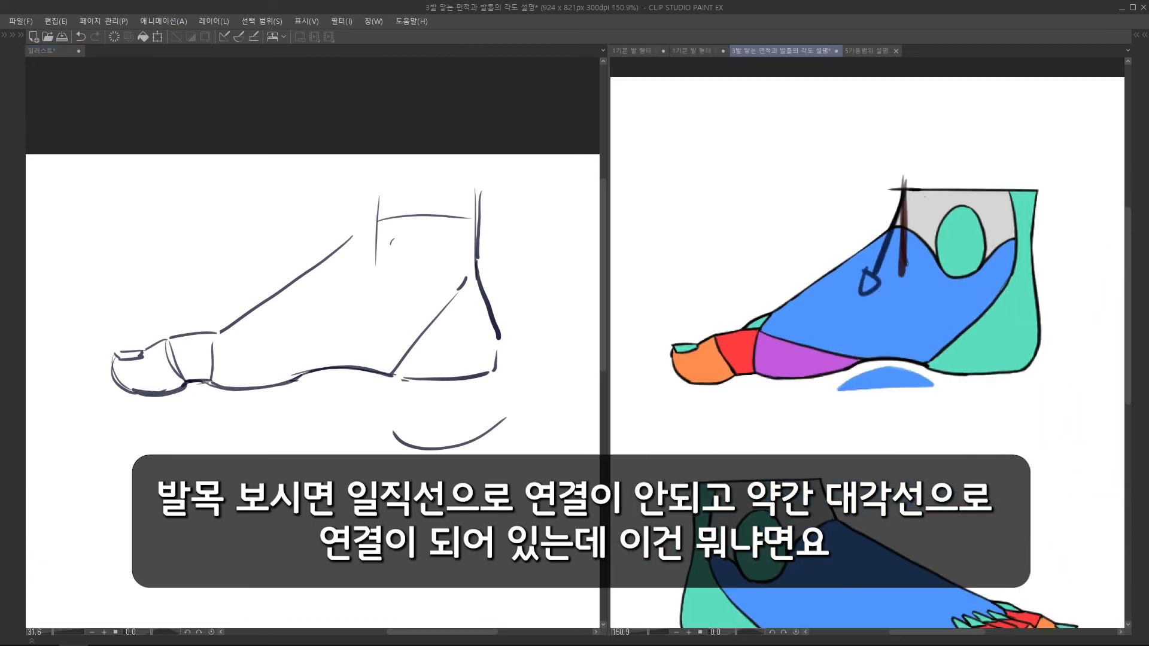
- Undo the vertical line and slanted arrow drawn on the reference foot
key(ctrl+z)
key(ctrl+z)
key(ctrl+z)
key(ctrl+z)
- Draw two arrows on the reference, one up along the instep slope and one diagonally from the ankle's front to the ball
scroll(856, 285, up, 1)
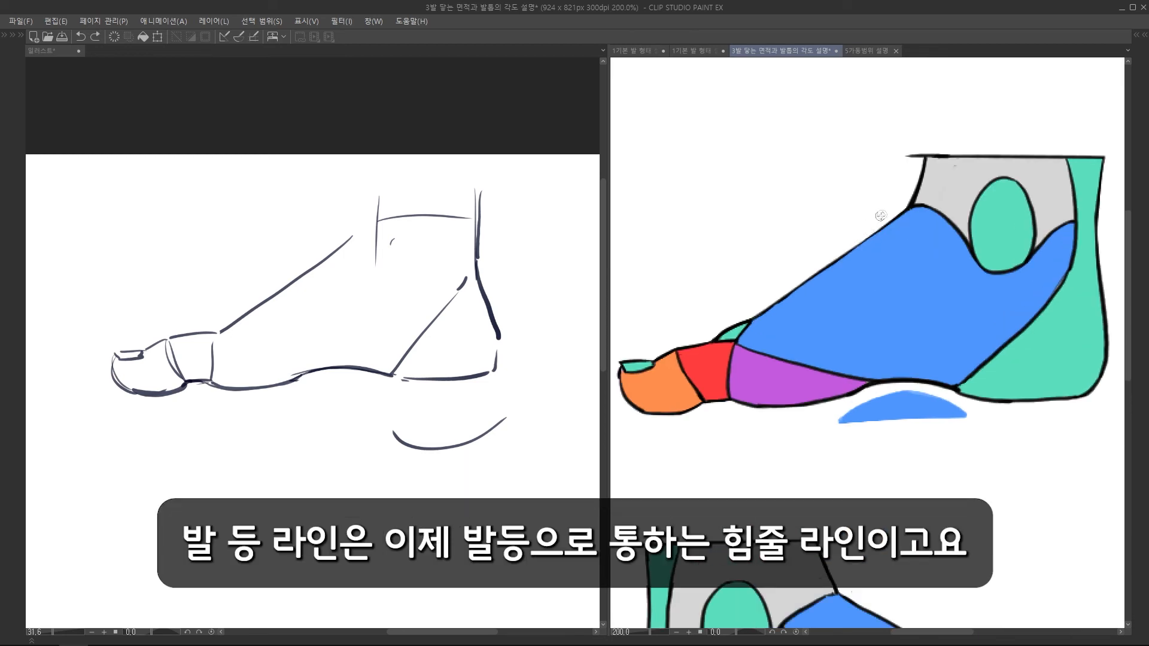
mouse_move(752, 292)
mouse_down()
mouse_move(870, 206)
mouse_move(873, 304)
mouse_move(834, 373)
mouse_move(850, 358)
mouse_up()
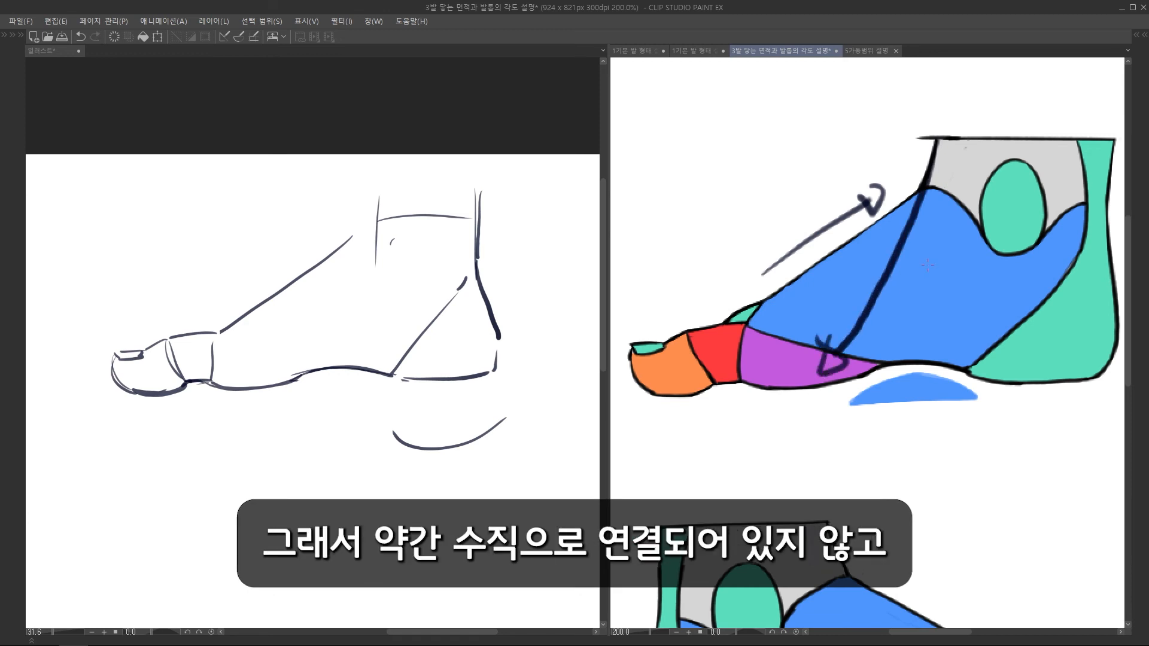
scroll(929, 264, down, 2)
drag(930, 265, 906, 280)
- Erase the vertical front ankle line on the sketch and redraw it as a slanted line meeting the instep
click(404, 218)
key(e)
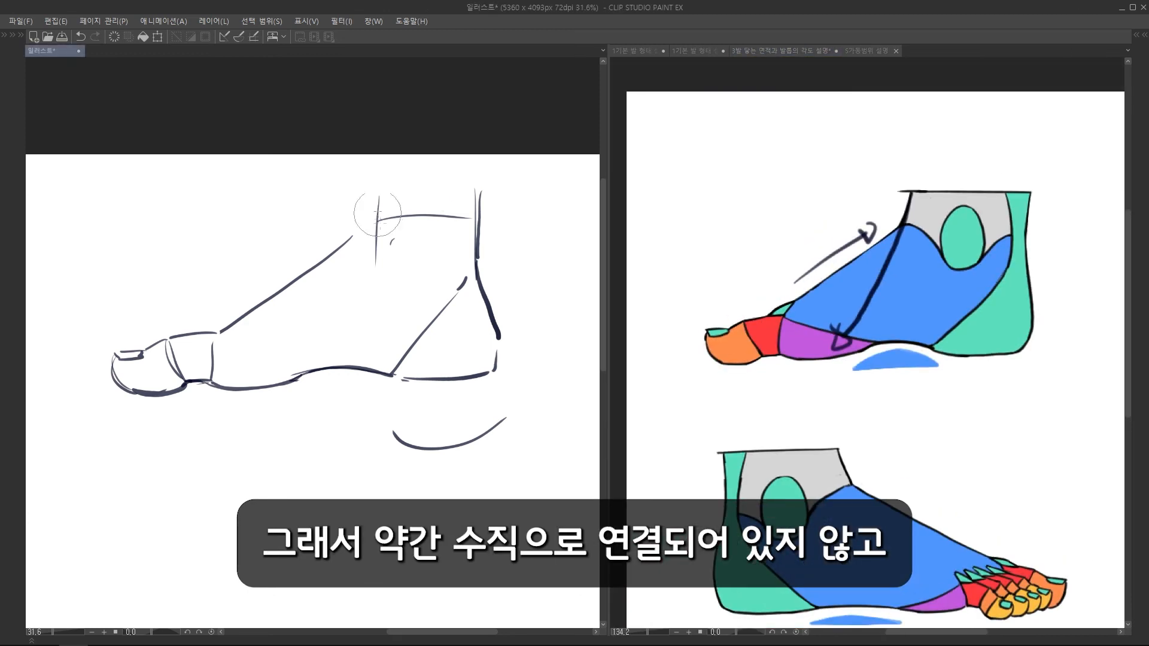
drag(377, 215, 375, 259)
key(p)
drag(370, 179, 370, 260)
key(ctrl+z)
key(ctrl+z)
drag(370, 193, 357, 237)
key(ctrl+z)
key(ctrl+z)
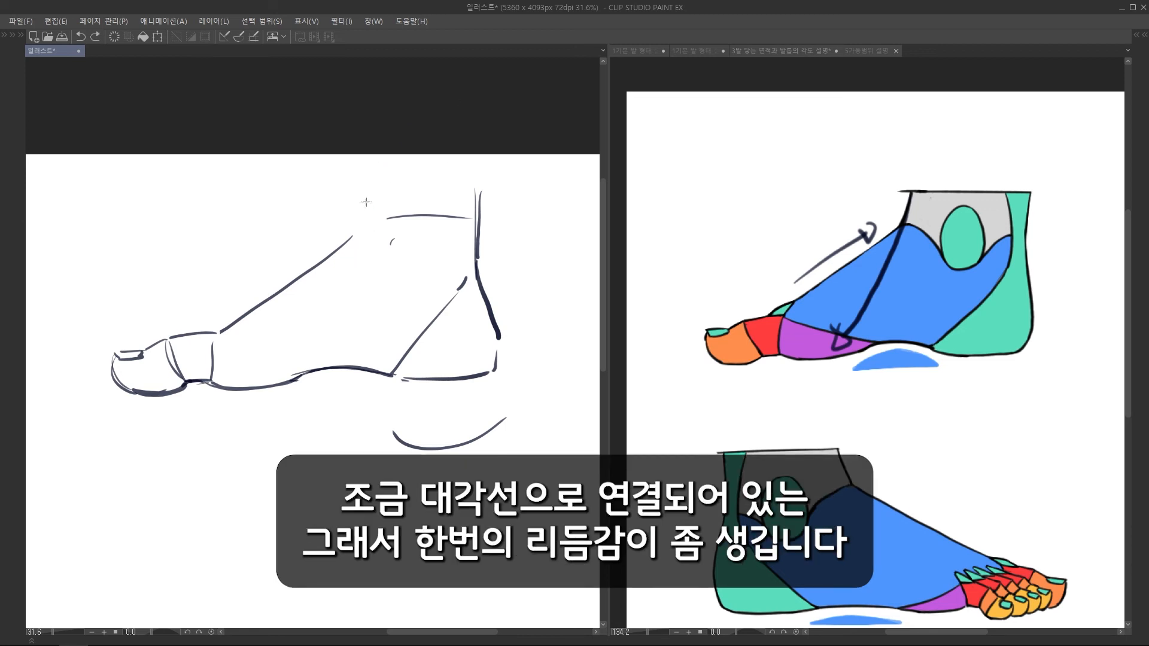
drag(366, 194, 353, 238)
- Mark the bend between ankle and instep beside the reference foot, and sketch the ankle-bone oval on the canvas foot
click(883, 198)
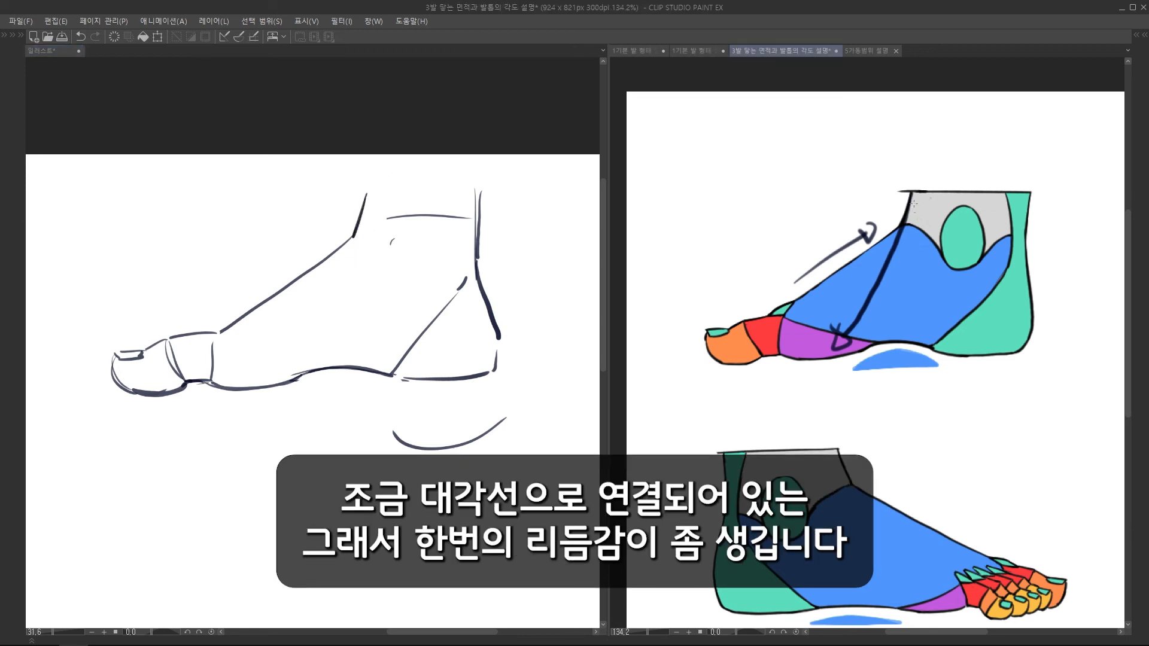
mouse_move(891, 183)
mouse_down()
mouse_move(883, 208)
mouse_move(825, 250)
mouse_up()
mouse_move(432, 210)
mouse_down()
mouse_move(456, 210)
mouse_move(427, 302)
mouse_move(443, 257)
mouse_move(396, 299)
mouse_move(383, 281)
mouse_move(436, 288)
mouse_up()
key(ctrl+z)
key(ctrl+y)
key(ctrl+z)
mouse_move(491, 254)
mouse_down()
mouse_move(473, 268)
mouse_move(450, 250)
mouse_up()
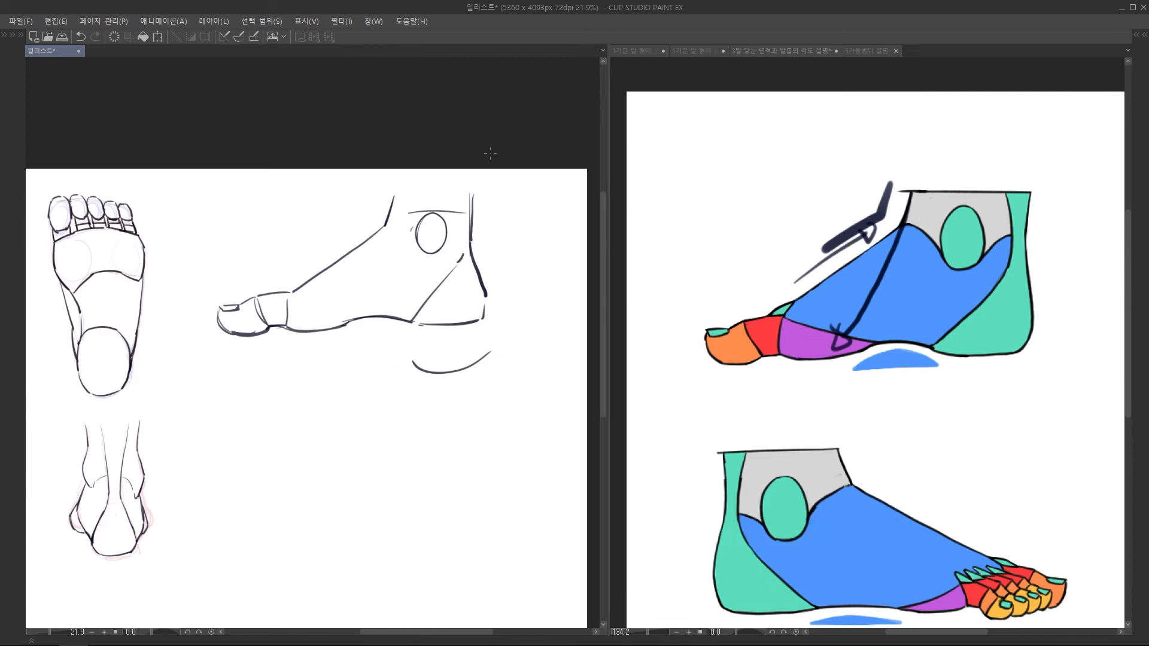
- Sketch the knuckle bump behind the big toe, reinforce the instep line and divide off the ball pad with a curve
drag(489, 157, 507, 156)
drag(264, 309, 353, 243)
mouse_move(363, 238)
mouse_down()
mouse_move(248, 316)
mouse_move(291, 311)
mouse_move(256, 304)
mouse_up()
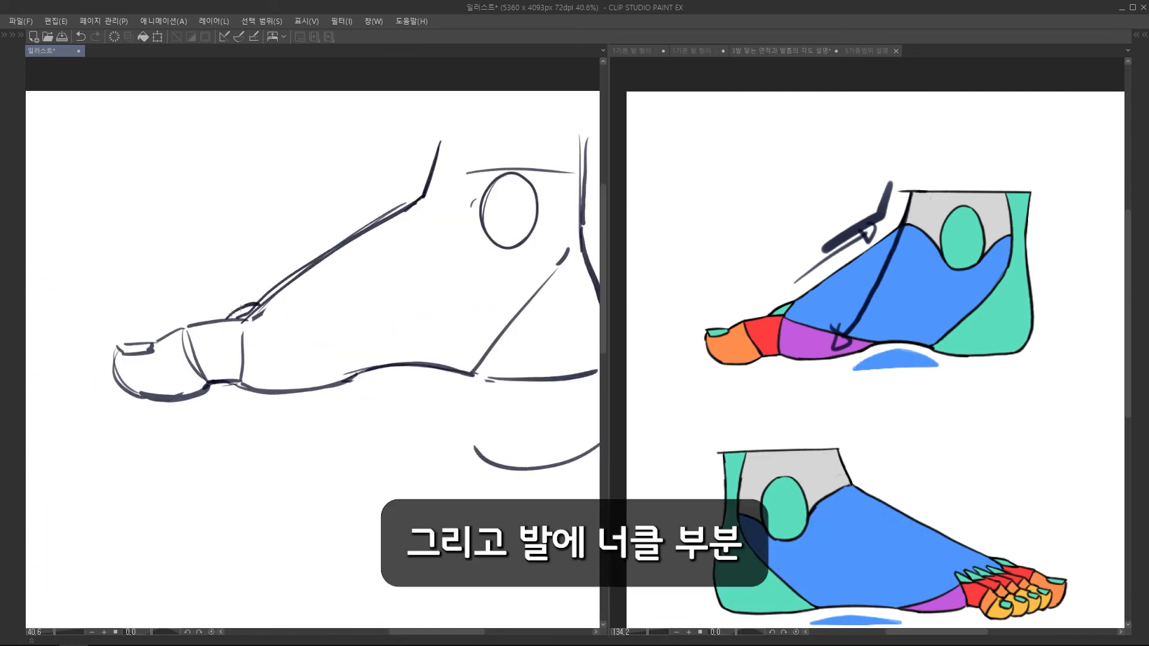
drag(306, 273, 269, 273)
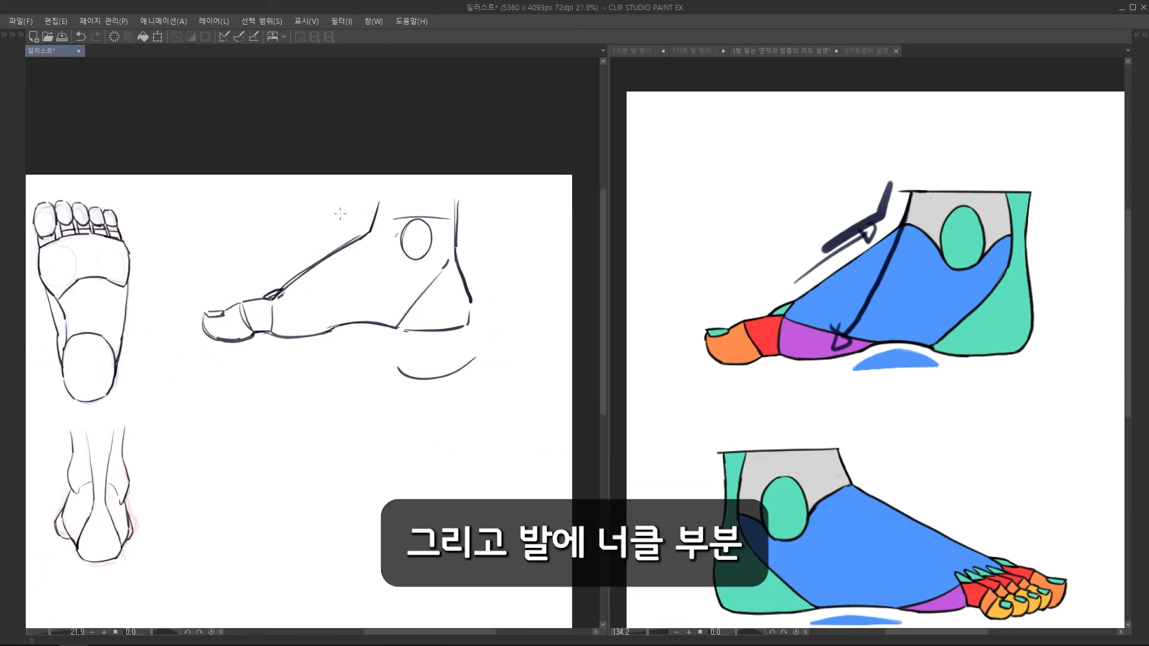
drag(340, 213, 413, 262)
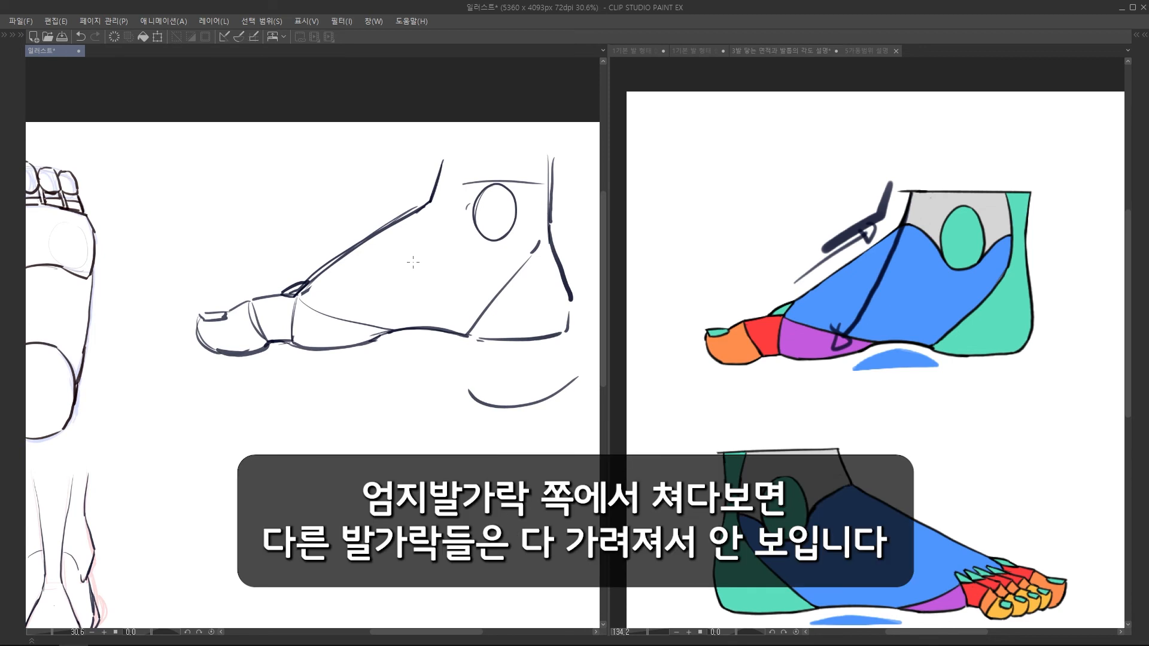
- Try a short mark above the toe knuckle on the inner side reference and undo it
click(860, 380)
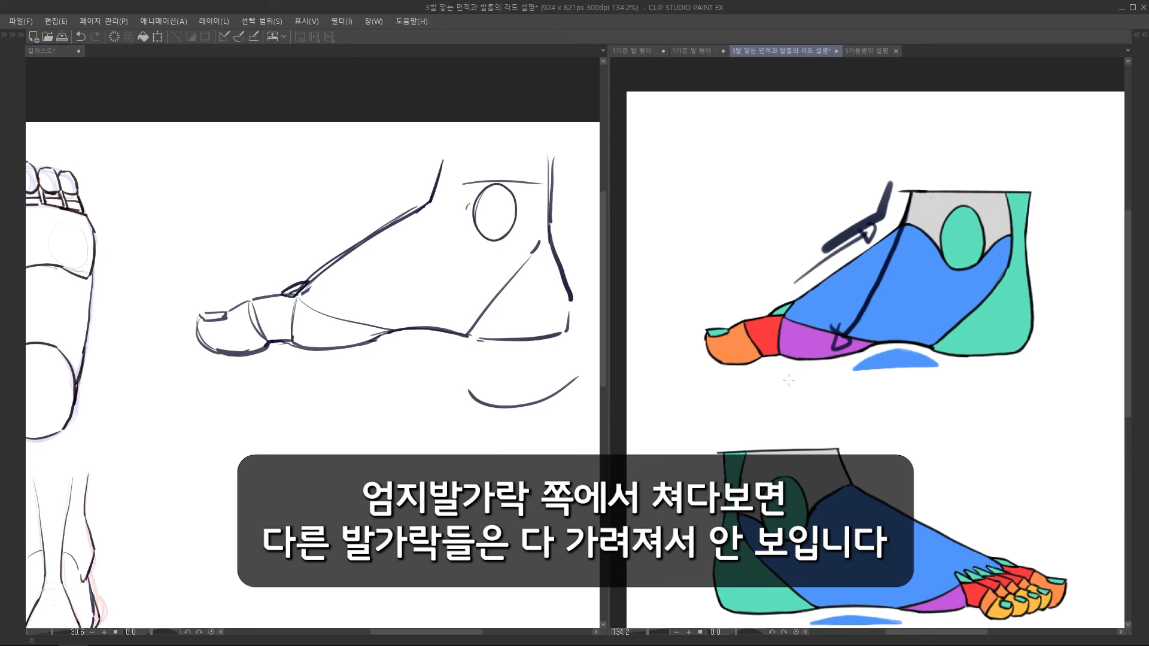
drag(860, 379, 879, 342)
mouse_move(783, 259)
mouse_down()
mouse_move(733, 274)
mouse_move(808, 248)
mouse_up()
key(ctrl+z)
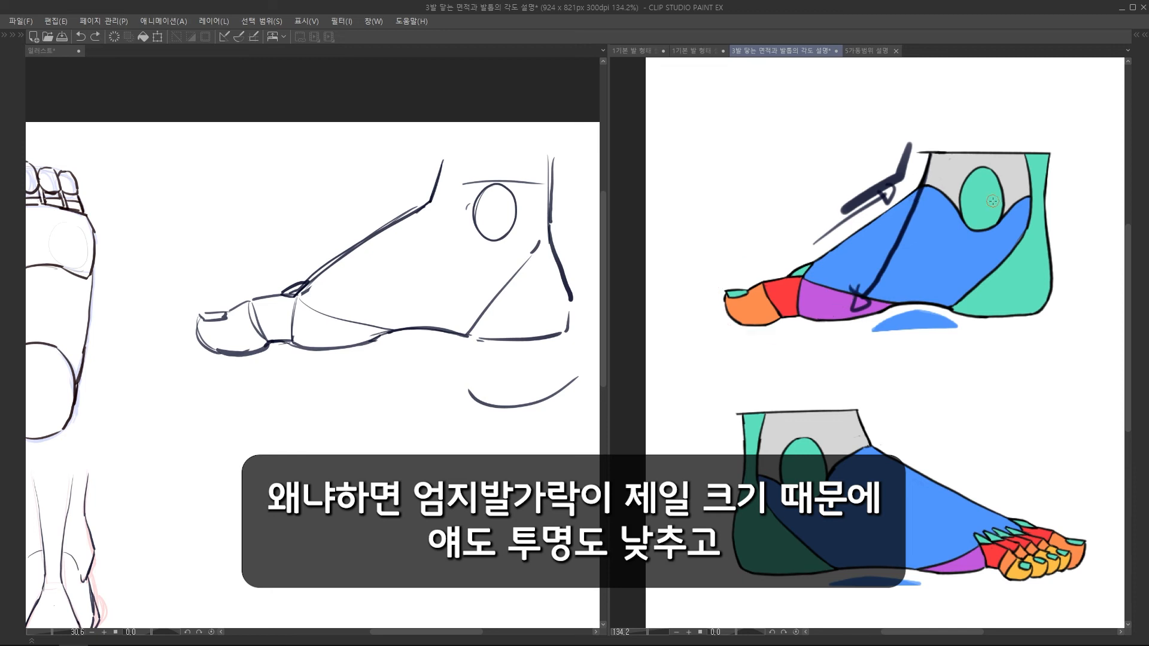
- Lower the sketch layer's opacity to 18% and add a new layer above it for the inking
drag(561, 284, 505, 288)
key(Tab)
drag(525, 379, 428, 379)
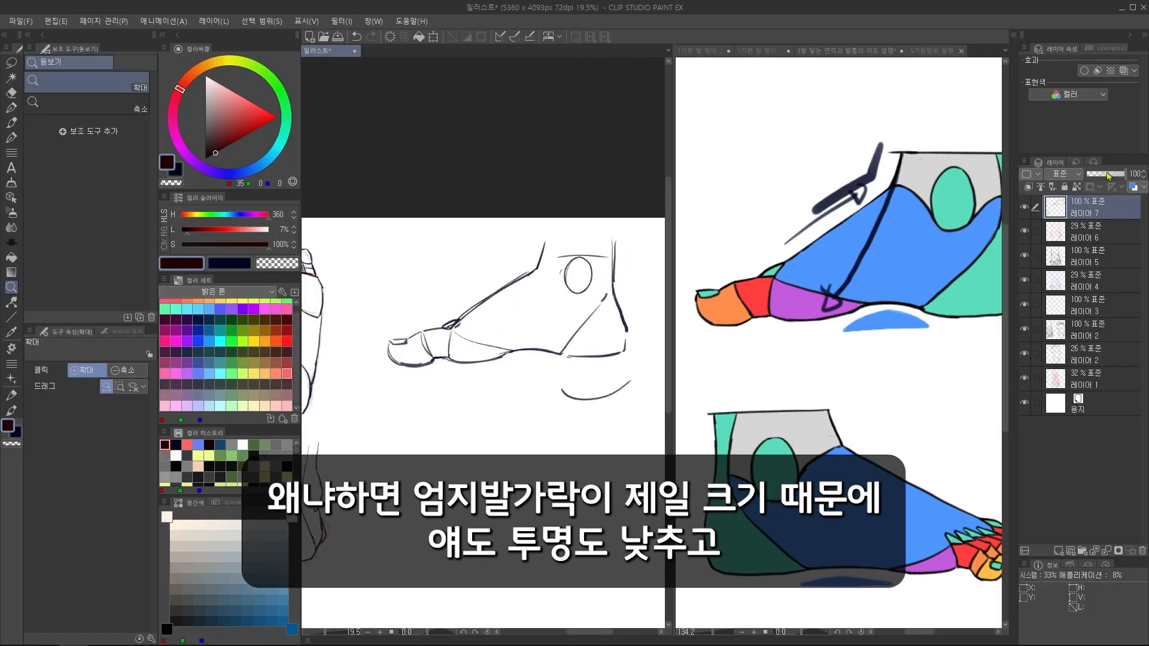
click(1104, 174)
key(ctrl+z)
drag(1115, 174, 1093, 176)
key(ctrl+shift+n)
key(ctrl+d)
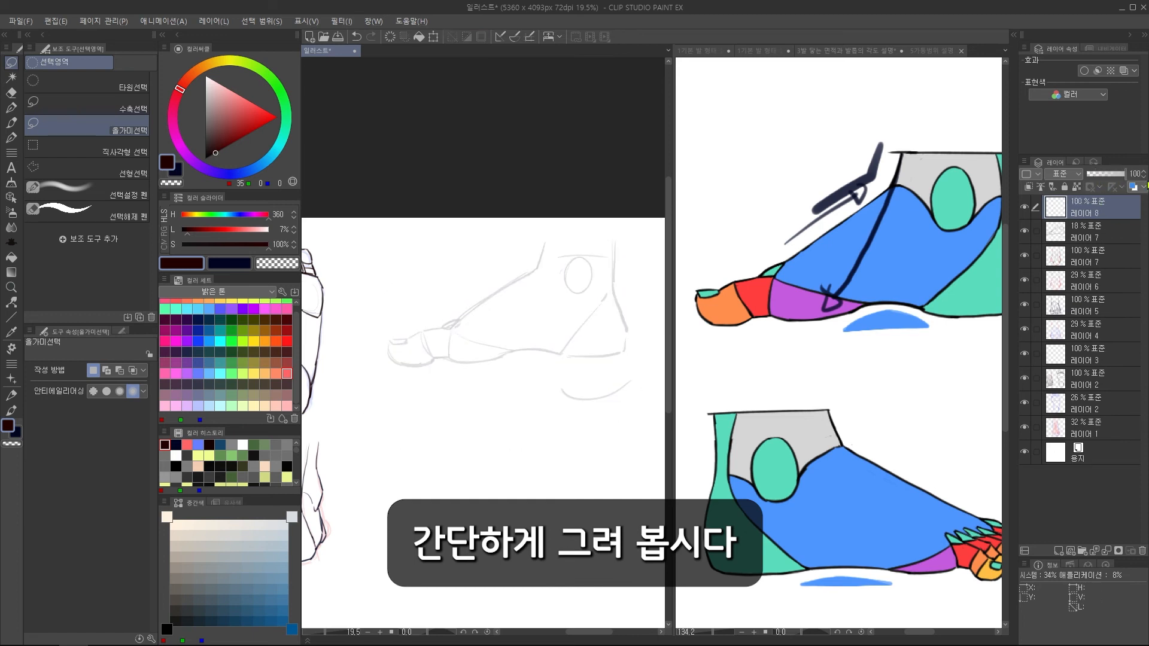
- Ink the slanted ankle front, the sloping instep and the small knuckle bump over the faded sketch
key(Tab)
scroll(377, 279, up, 4)
drag(377, 279, 395, 243)
drag(406, 176, 390, 224)
drag(389, 226, 223, 347)
scroll(233, 336, up, 1)
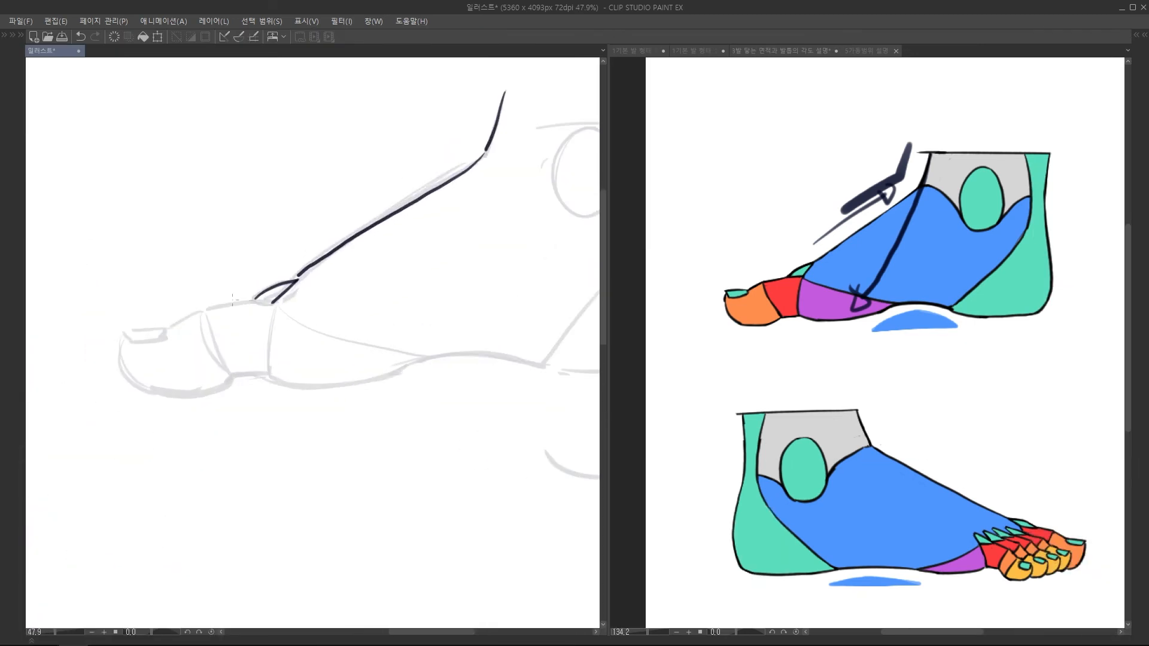
- Ink the big toe's middle segment, upper edge, toenail and rounded tip
drag(216, 306, 272, 303)
drag(217, 307, 239, 378)
drag(272, 304, 269, 377)
scroll(240, 341, up, 3)
drag(279, 272, 214, 300)
mouse_move(135, 311)
mouse_down()
mouse_move(198, 309)
mouse_move(228, 285)
mouse_up()
drag(158, 290, 213, 383)
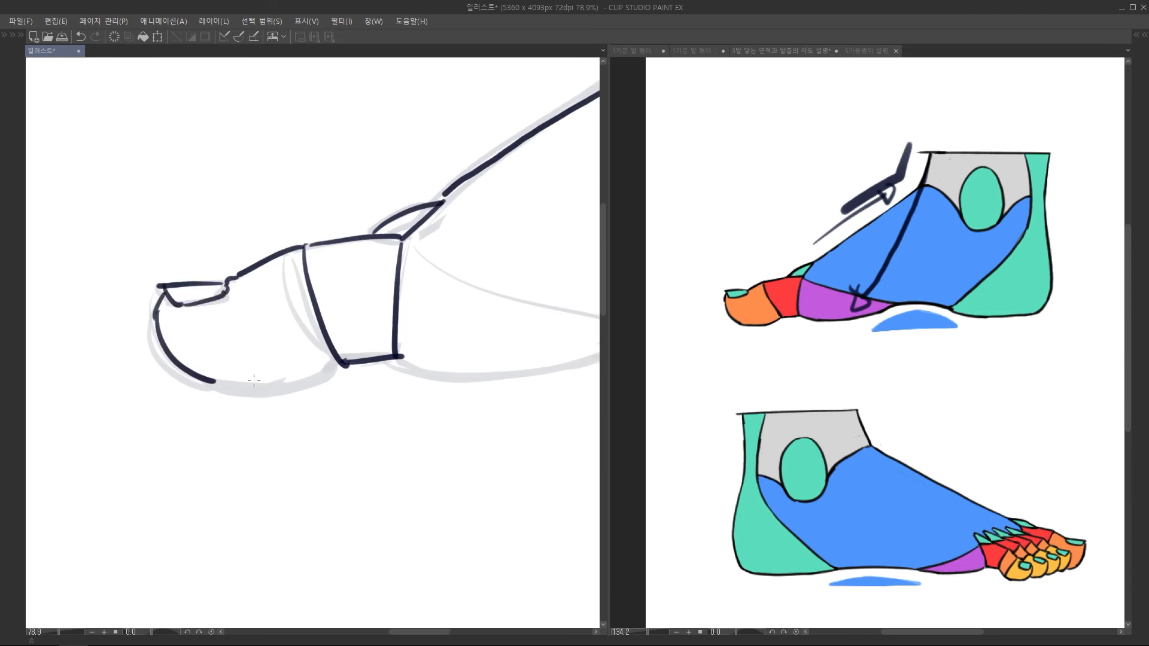
- Ink the big toe's underside, the ball pad with its dividing curve, and the sole arch
scroll(225, 337, down, 2)
mouse_move(226, 338)
mouse_down()
mouse_move(283, 327)
mouse_move(195, 328)
mouse_up()
scroll(299, 328, up, 1)
drag(195, 328, 306, 337)
mouse_move(172, 251)
mouse_down()
mouse_move(340, 308)
mouse_move(180, 304)
mouse_up()
mouse_move(179, 303)
mouse_down()
mouse_move(257, 297)
mouse_move(331, 321)
mouse_up()
mouse_move(303, 324)
mouse_down()
mouse_move(431, 311)
mouse_move(460, 272)
mouse_up()
- Ink the Achilles lines, the back of the heel and the slanted edge of the heel shape
scroll(393, 422, down, 3)
scroll(395, 275, up, 1)
mouse_move(417, 218)
mouse_down()
mouse_move(415, 304)
mouse_move(434, 378)
mouse_up()
mouse_move(389, 217)
mouse_down()
mouse_move(395, 187)
mouse_move(403, 270)
mouse_up()
drag(402, 275, 304, 373)
- Ink the ankle-bone oval and the curves joining it to the instep and heel, and clear the selection around it
drag(335, 227, 337, 242)
mouse_move(336, 233)
mouse_down()
mouse_move(339, 286)
mouse_move(367, 220)
mouse_move(350, 294)
mouse_move(401, 252)
mouse_up()
key(ctrl+z)
scroll(392, 243, down, 2)
drag(421, 201, 428, 194)
scroll(306, 219, up, 3)
drag(402, 297, 346, 260)
drag(383, 260, 363, 277)
drag(413, 186, 392, 204)
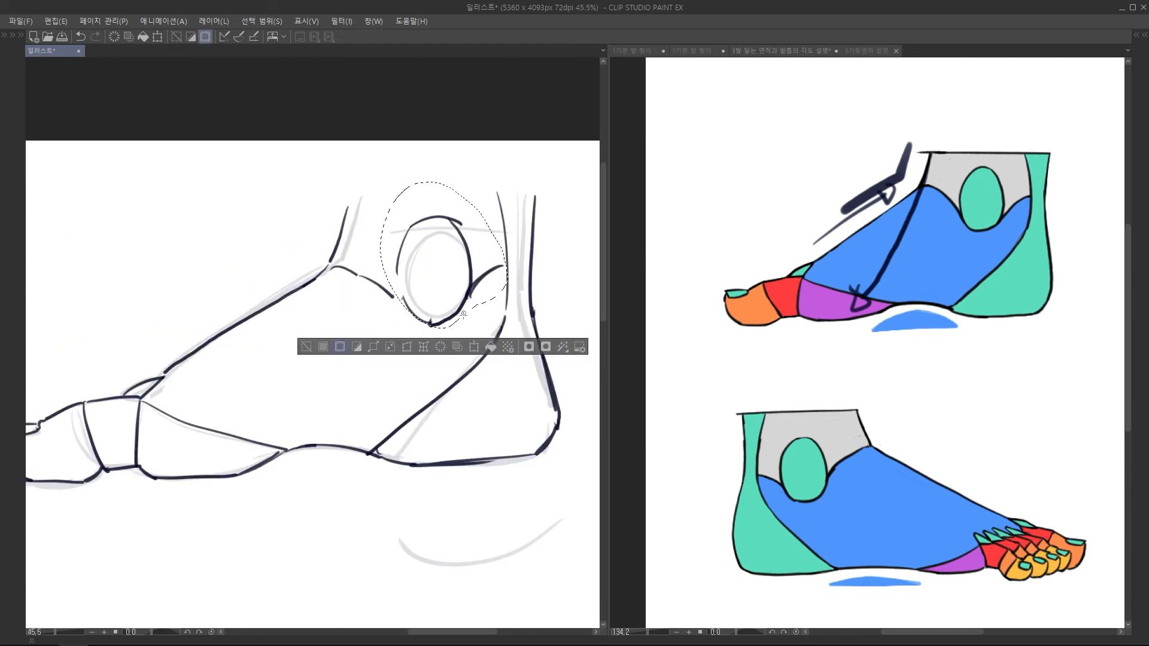
key(ctrl+d)
- Lasso the whole inked foot, rotate it slightly with a transform and clear the selection
drag(506, 284, 511, 284)
scroll(449, 240, down, 3)
drag(377, 194, 533, 192)
key(ctrl+t)
drag(561, 285, 562, 291)
key(Return)
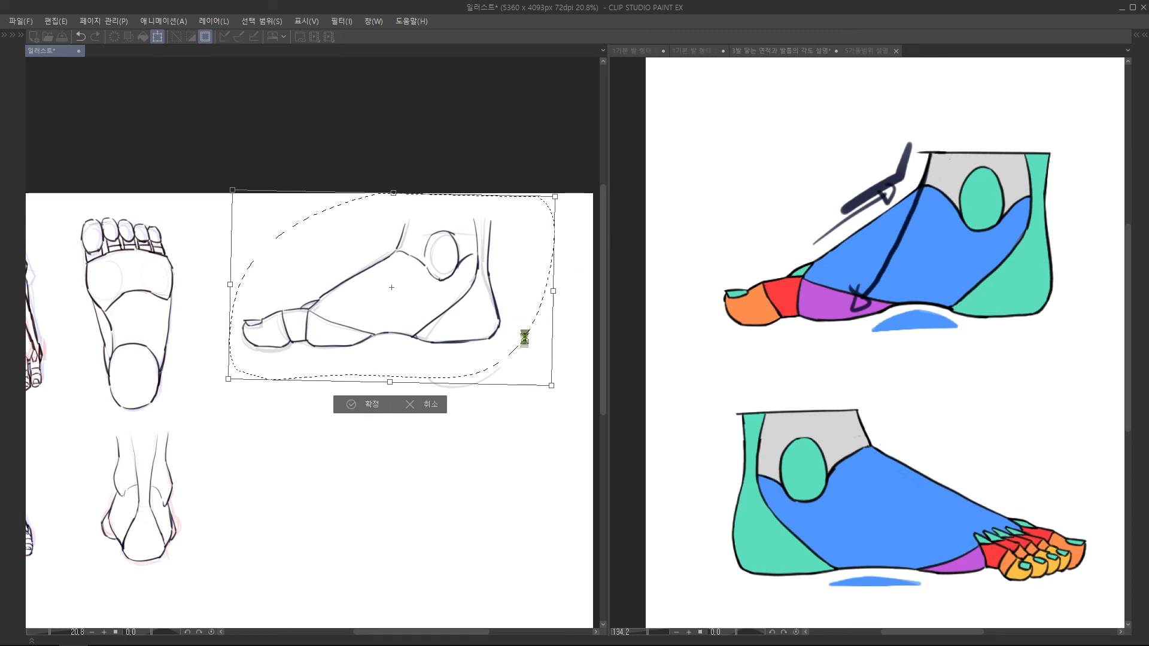
key(ctrl+d)
- Mirror the reference view and sketch the outer side view's front and back ankle lines in blue below the inked foot
scroll(496, 301, down, 1)
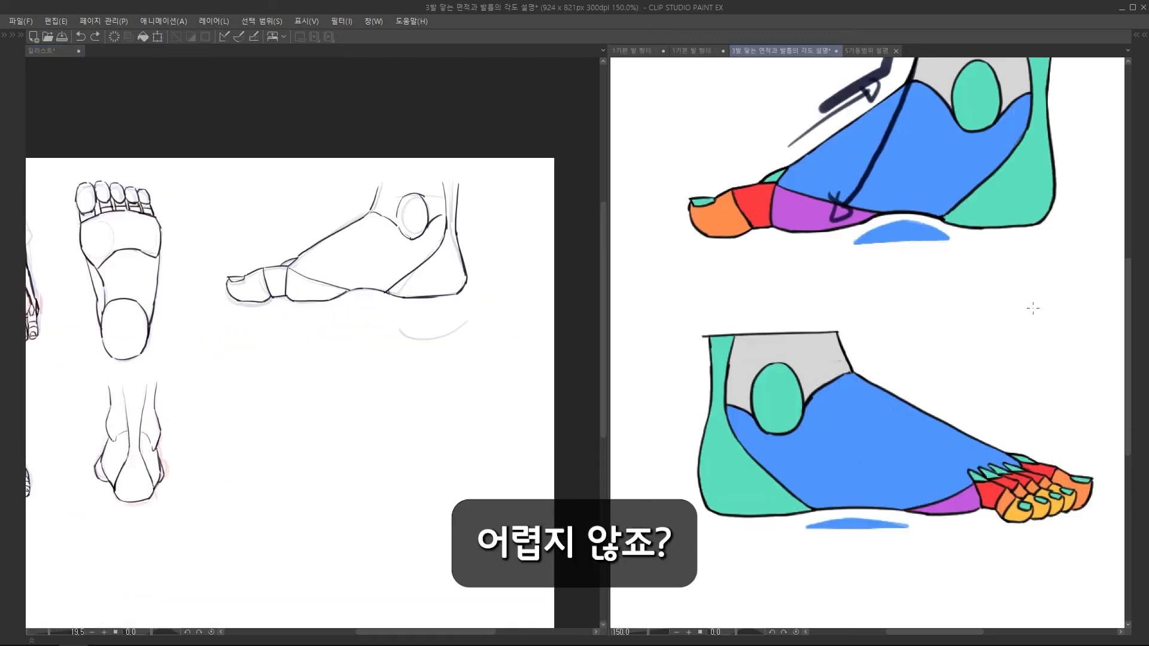
click(353, 340)
drag(351, 342, 335, 290)
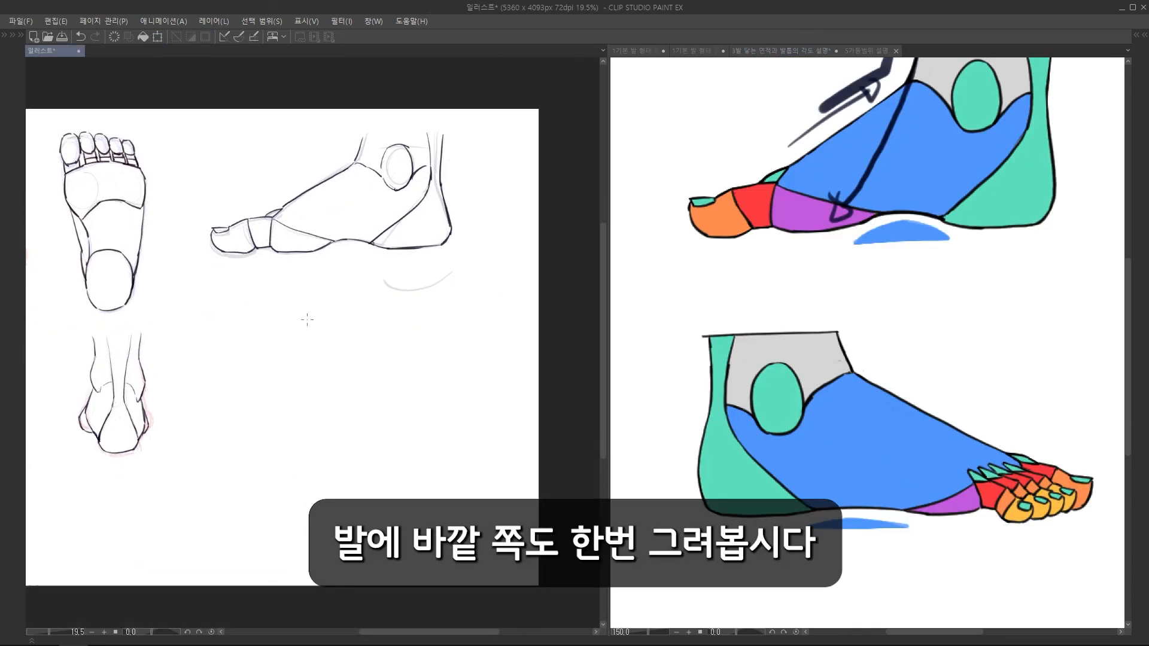
scroll(334, 318, up, 2)
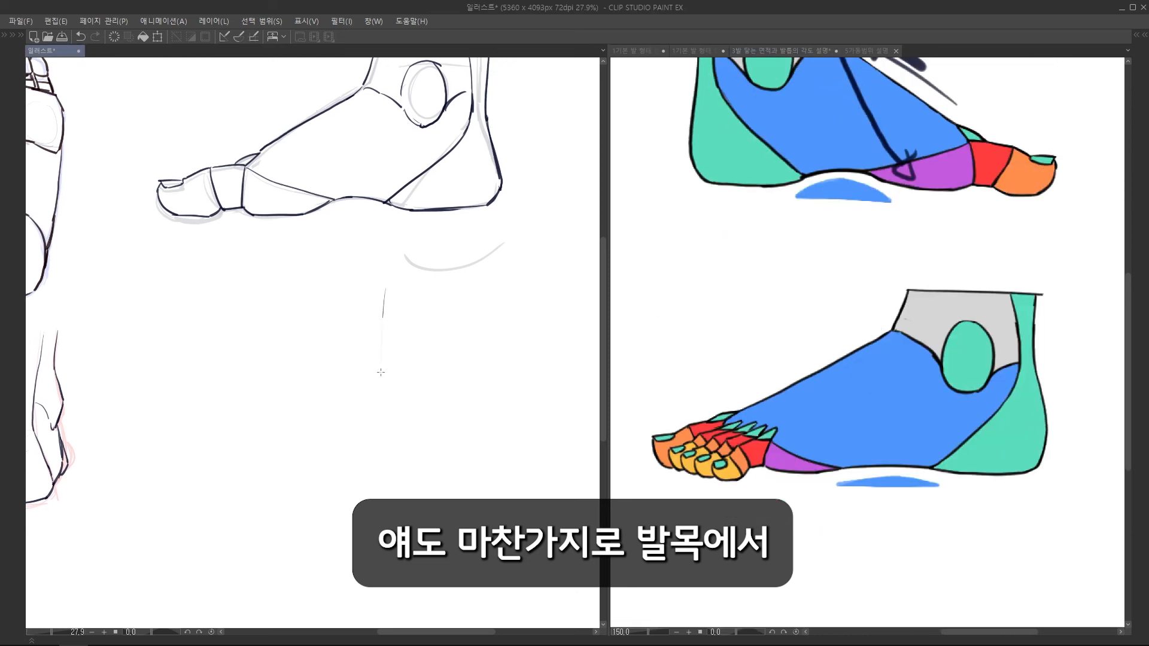
drag(495, 292, 491, 417)
key(ctrl+z)
key(ctrl+z)
key(Tab)
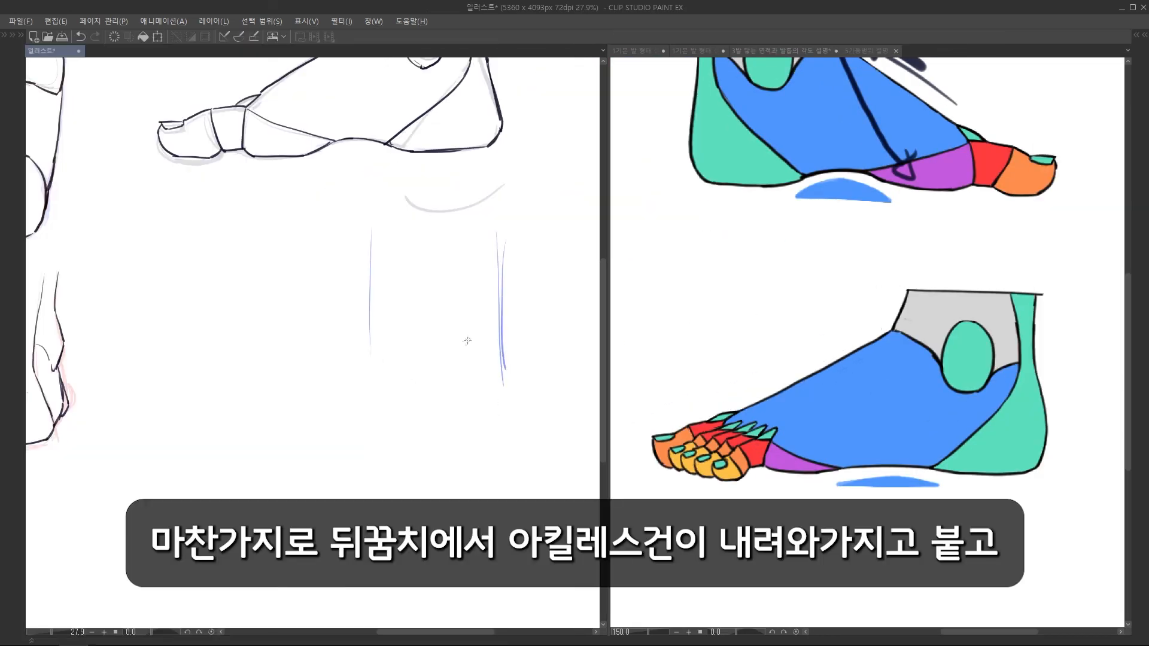
- Sketch the outer view's slanted heel edge and flat heel bottom, and redraw the Achilles line curving into the heel
drag(472, 332, 412, 399)
drag(394, 428, 487, 426)
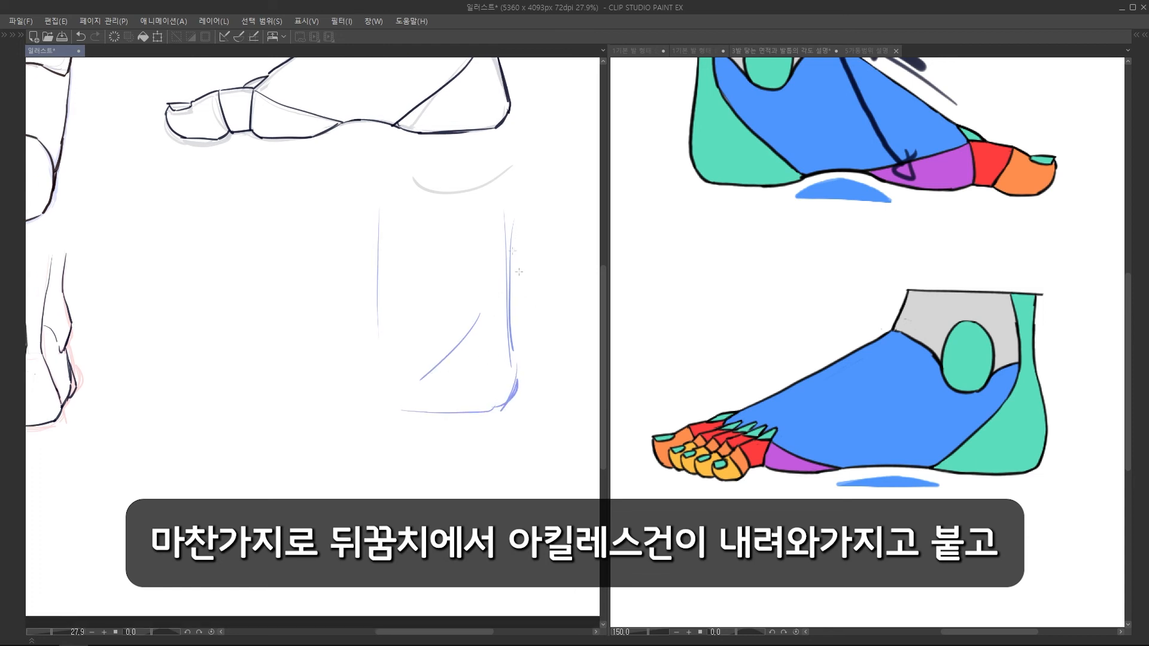
drag(510, 212, 510, 321)
key(ctrl+z)
drag(508, 254, 512, 347)
- Extend the sole forward from the heel with a slight inward arch, out at the ball pad and on under the toes
drag(470, 268, 472, 267)
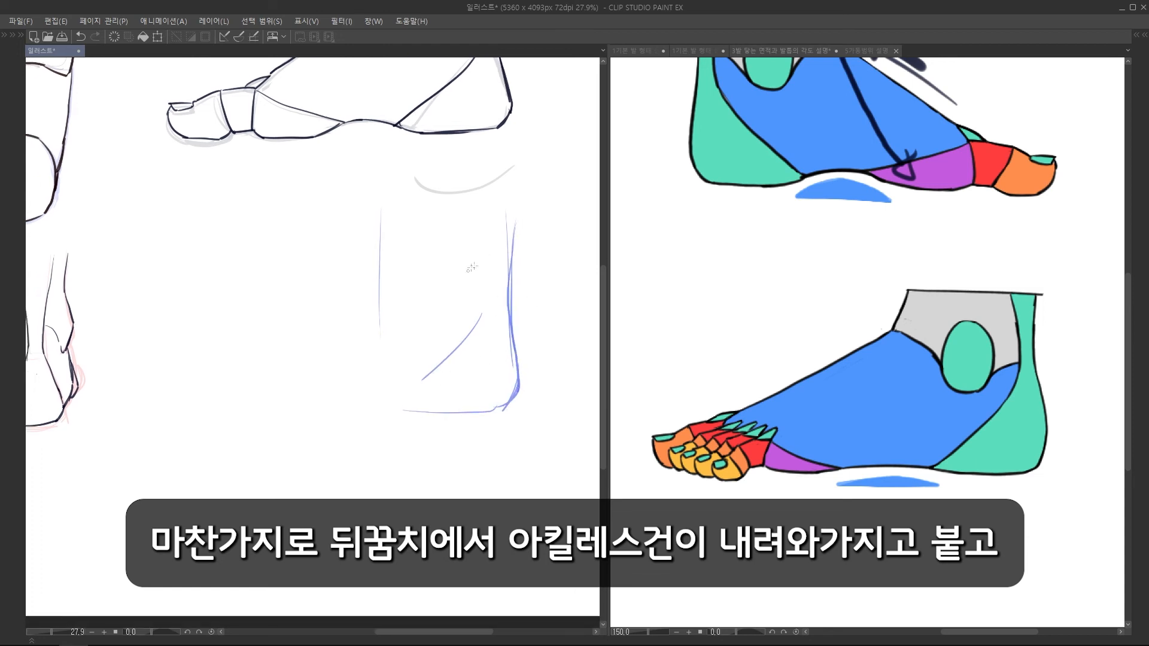
drag(401, 409, 329, 418)
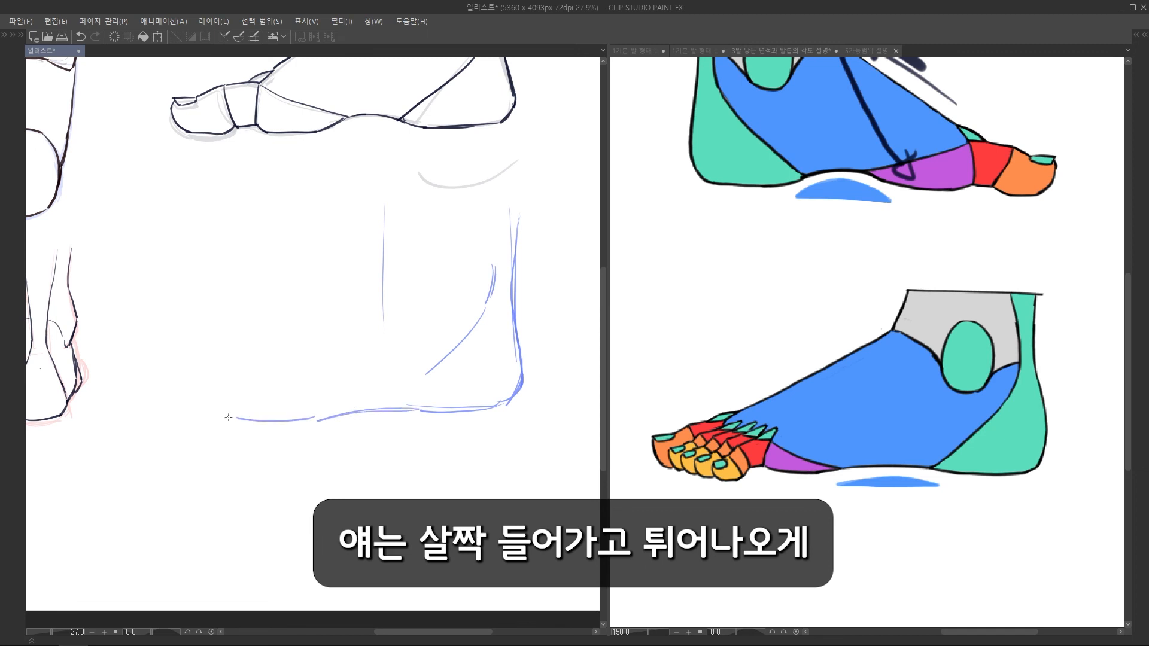
drag(235, 418, 212, 417)
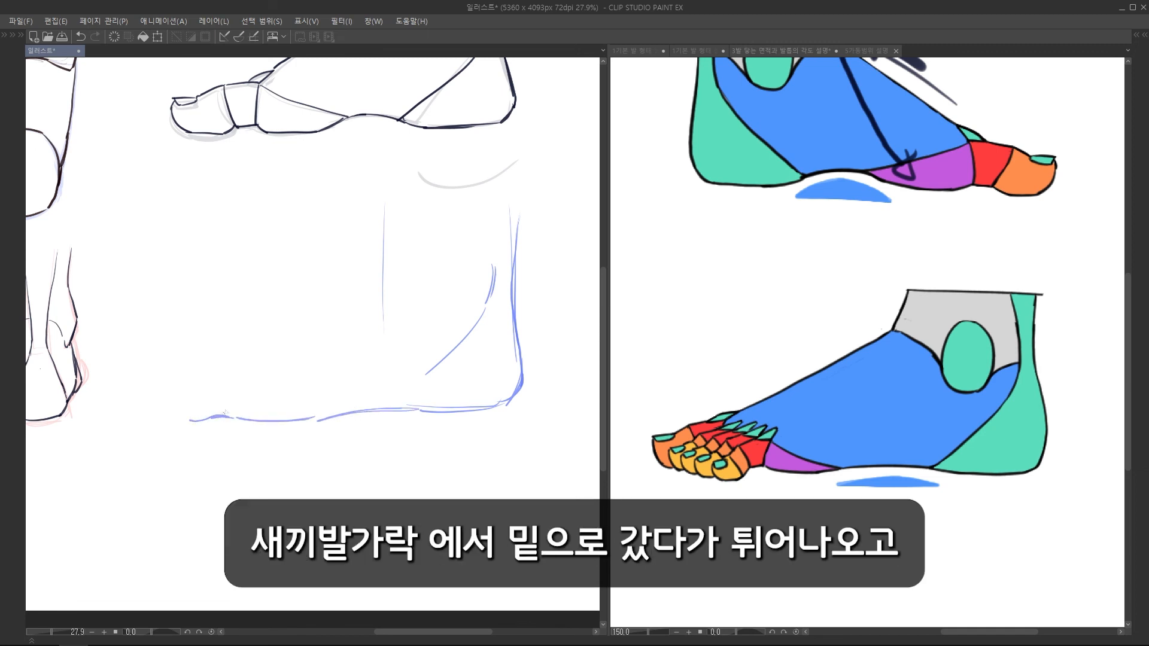
- Sketch the ankle's crossing line, slanted front and sloping instep, and erase part of the vertical front guide line
mouse_move(341, 270)
mouse_down()
mouse_move(355, 269)
mouse_move(393, 309)
mouse_move(540, 266)
mouse_up()
drag(382, 271, 370, 307)
drag(370, 309, 194, 380)
mouse_move(375, 308)
mouse_down()
mouse_move(189, 393)
mouse_move(376, 316)
mouse_move(377, 282)
mouse_move(359, 313)
mouse_up()
key(e)
key(p)
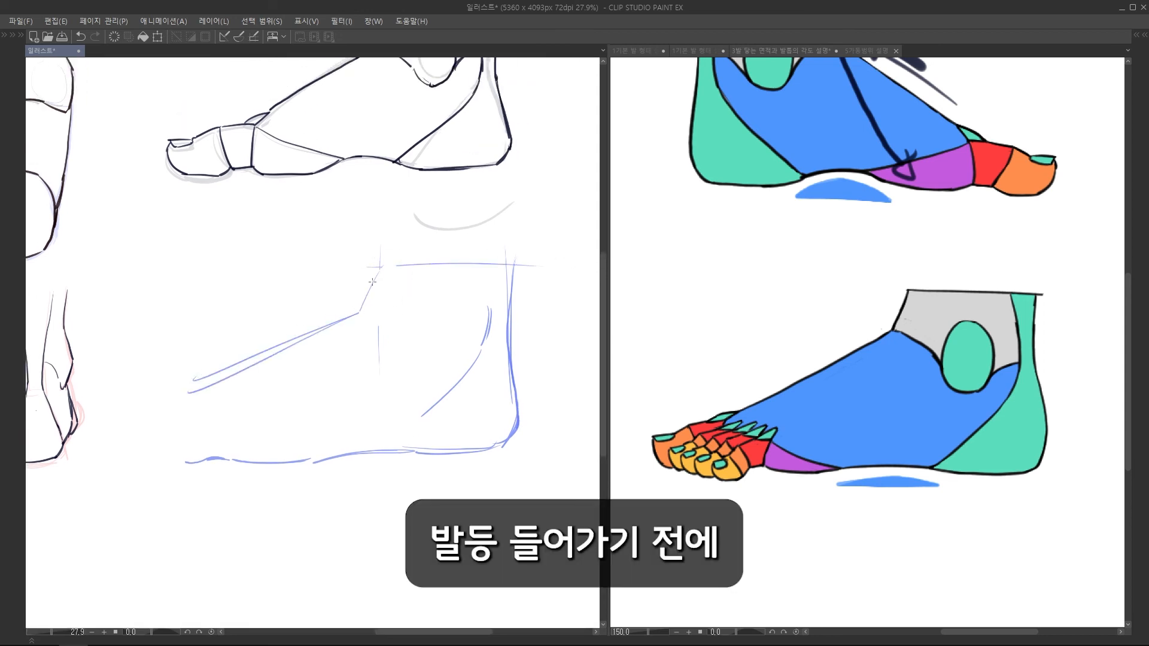
- Firm up the outer view's ankle front and instep lines, and sketch the outer ankle bone as an upright oval
drag(379, 271, 358, 308)
key(e)
drag(354, 313, 299, 340)
key(p)
drag(202, 387, 341, 314)
drag(363, 262, 305, 310)
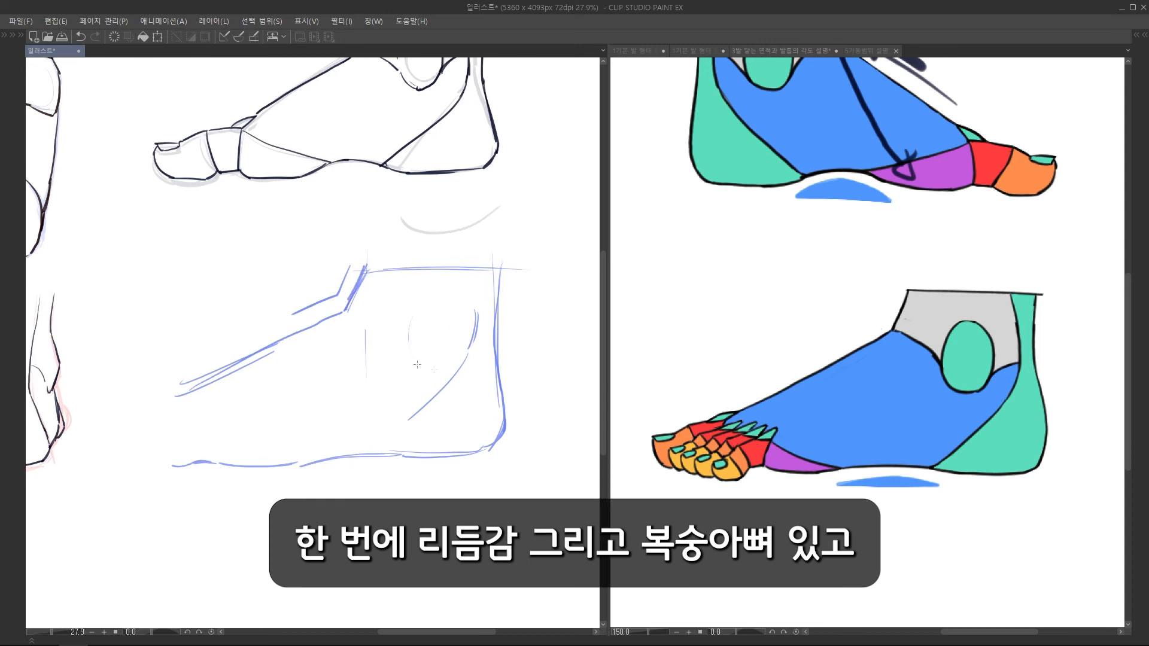
mouse_move(432, 298)
mouse_down()
mouse_move(447, 308)
mouse_move(407, 301)
mouse_up()
drag(277, 388, 335, 388)
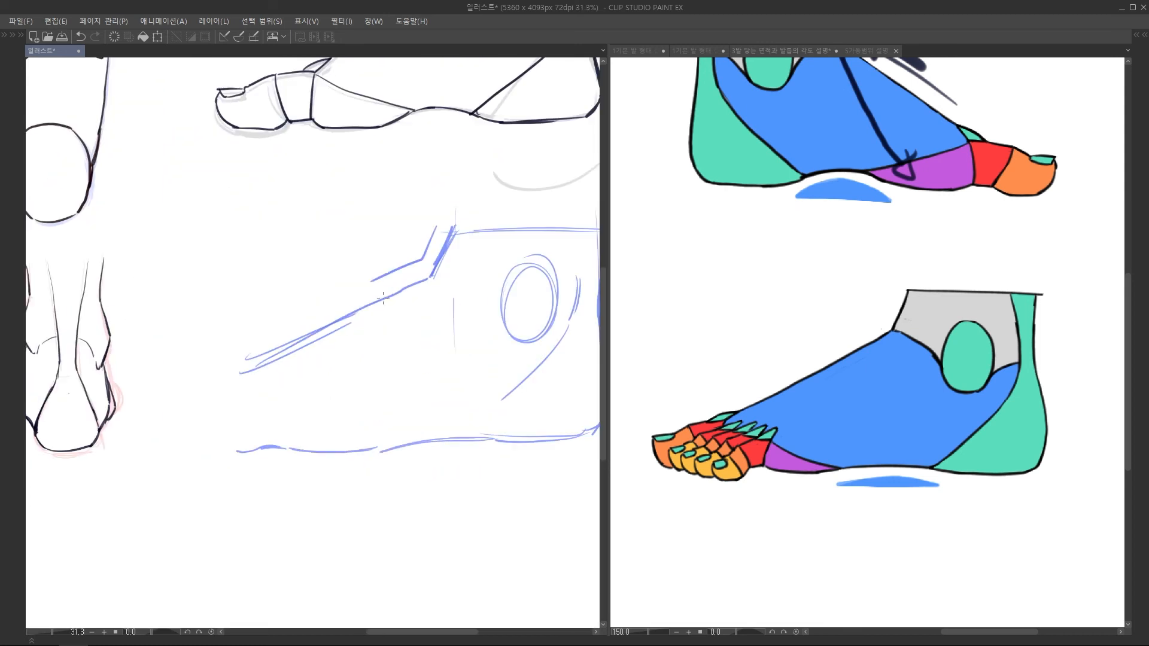
- Sketch the four smaller toes in red as one stepped, car-like block below the outer-view reference foot
click(743, 380)
drag(743, 380, 851, 262)
drag(694, 383, 782, 385)
mouse_move(904, 394)
mouse_down()
mouse_move(720, 390)
mouse_move(705, 419)
mouse_move(654, 428)
mouse_move(670, 473)
mouse_move(751, 501)
mouse_up()
drag(659, 436, 742, 470)
drag(748, 478, 759, 499)
drag(712, 426, 791, 454)
drag(791, 447, 812, 421)
drag(814, 416, 892, 398)
drag(723, 391, 826, 406)
drag(898, 397, 896, 443)
drag(897, 443, 811, 480)
- Divide the red toe block into four equal strips along its top and front
mouse_move(825, 388)
mouse_down()
mouse_move(767, 396)
mouse_move(740, 434)
mouse_move(690, 444)
mouse_move(692, 486)
mouse_up()
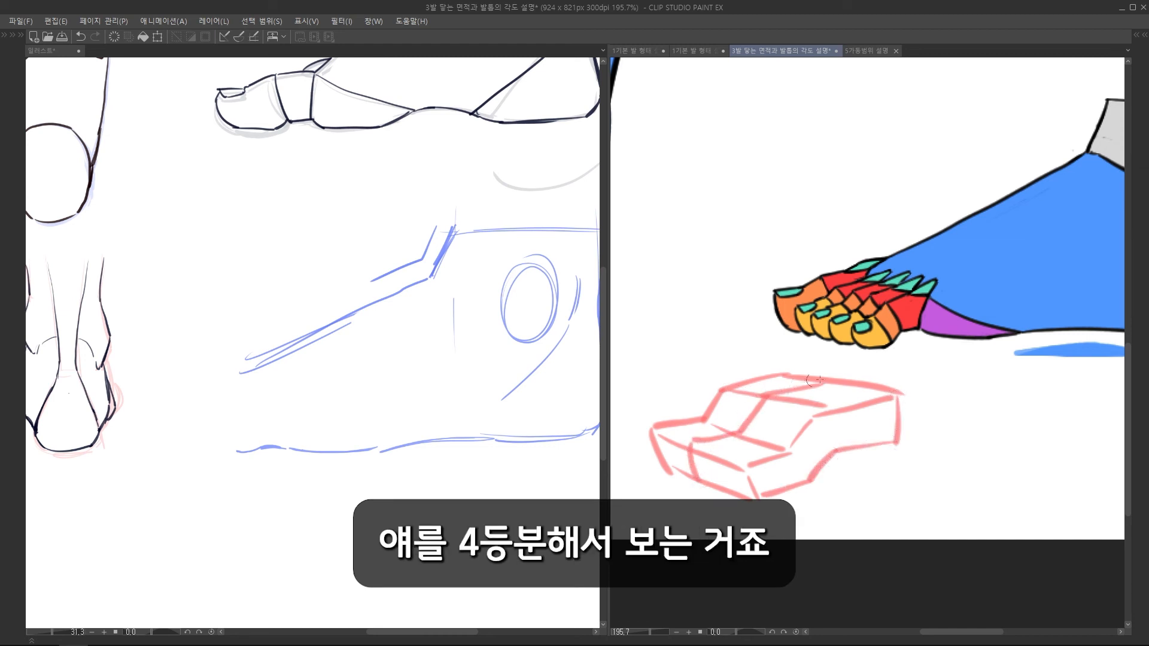
drag(859, 393, 781, 413)
mouse_move(796, 400)
mouse_down()
mouse_move(757, 440)
mouse_move(712, 456)
mouse_up()
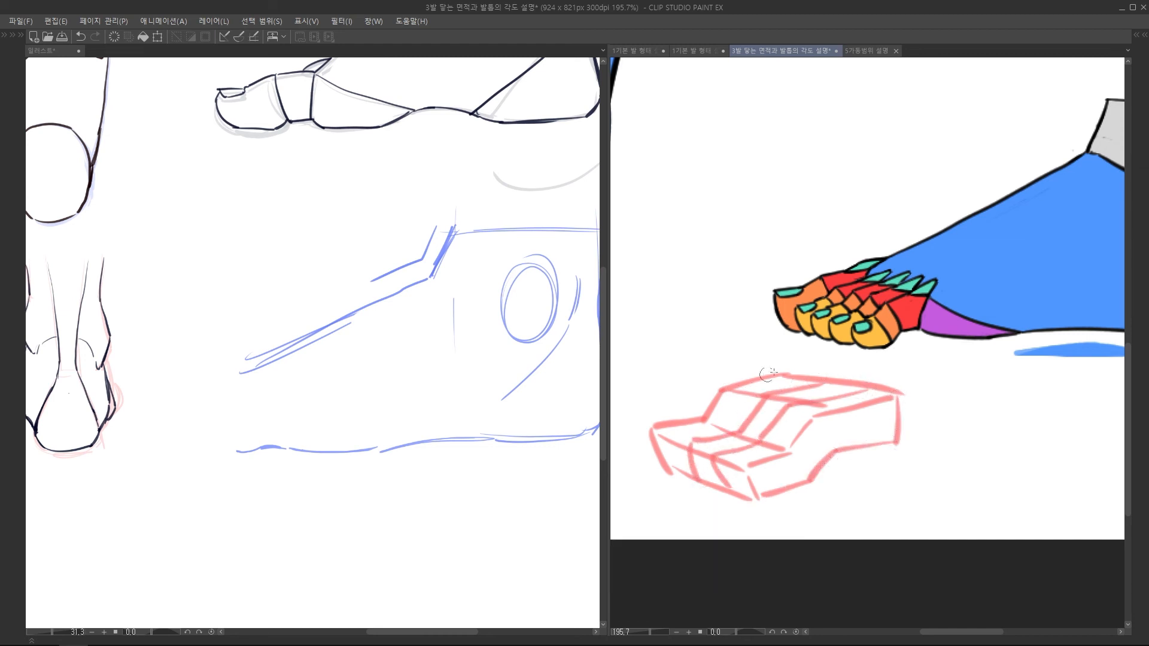
mouse_move(807, 376)
mouse_down()
mouse_move(730, 395)
mouse_move(710, 434)
mouse_move(662, 442)
mouse_up()
drag(665, 429, 679, 467)
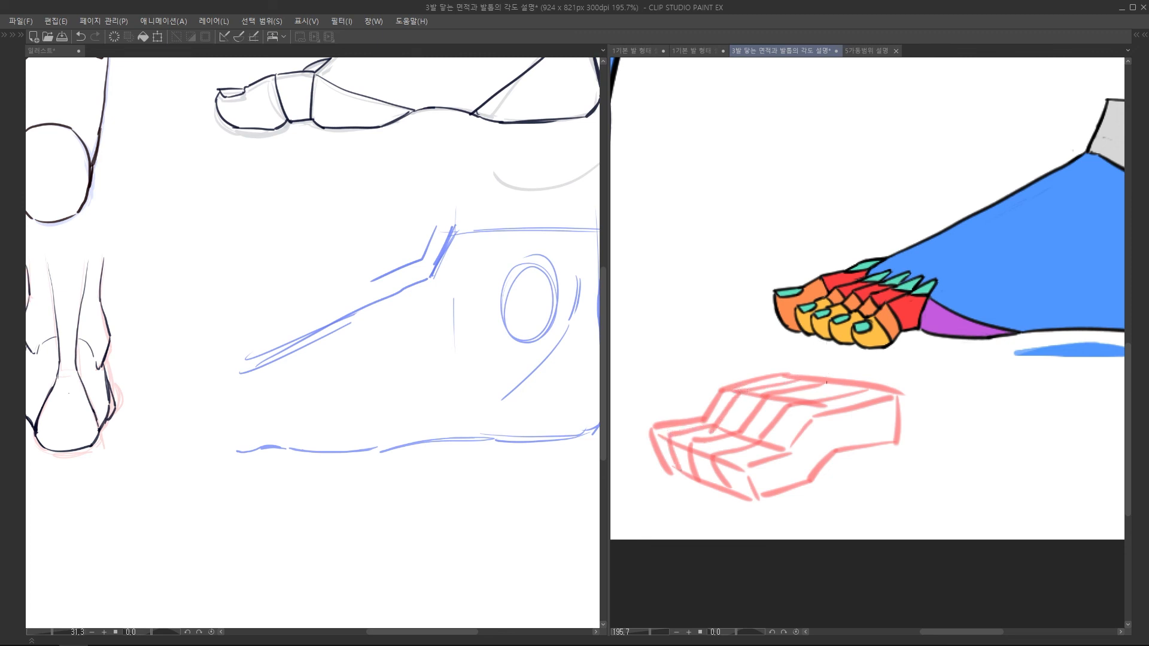
mouse_move(828, 425)
mouse_down()
mouse_move(784, 425)
mouse_move(817, 425)
mouse_up()
- Sketch the big toe and the stepped block of the four smaller toes in blue at the outer view's front
click(389, 395)
drag(406, 435, 446, 434)
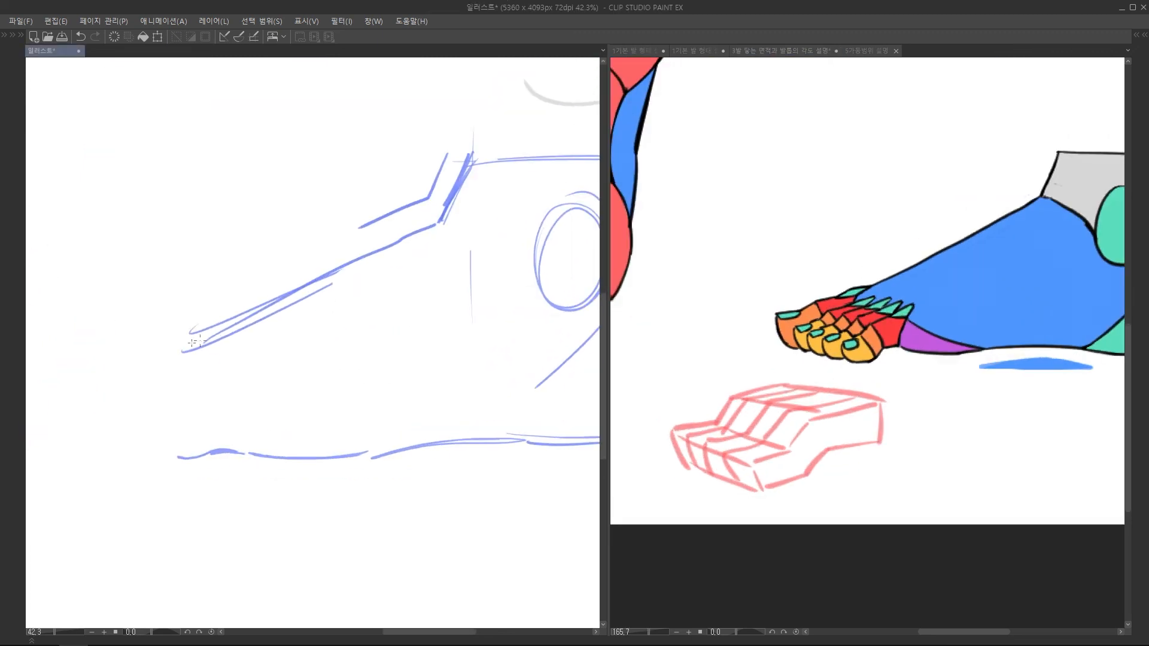
drag(191, 334, 81, 356)
drag(192, 362, 96, 362)
drag(104, 419, 134, 419)
drag(135, 353, 153, 383)
mouse_move(157, 363)
mouse_down()
mouse_move(165, 390)
mouse_move(213, 407)
mouse_up()
drag(220, 379, 217, 403)
mouse_move(216, 373)
mouse_down()
mouse_move(156, 362)
mouse_move(223, 342)
mouse_up()
drag(225, 342, 263, 356)
drag(252, 397, 261, 396)
drag(242, 397, 214, 406)
- Clean up the little toe's edge and split the blue toe block into separate toes with curved front lines
key(e)
mouse_move(213, 387)
mouse_down()
mouse_move(206, 379)
mouse_move(209, 402)
mouse_up()
key(p)
drag(179, 371, 188, 402)
drag(167, 367, 176, 392)
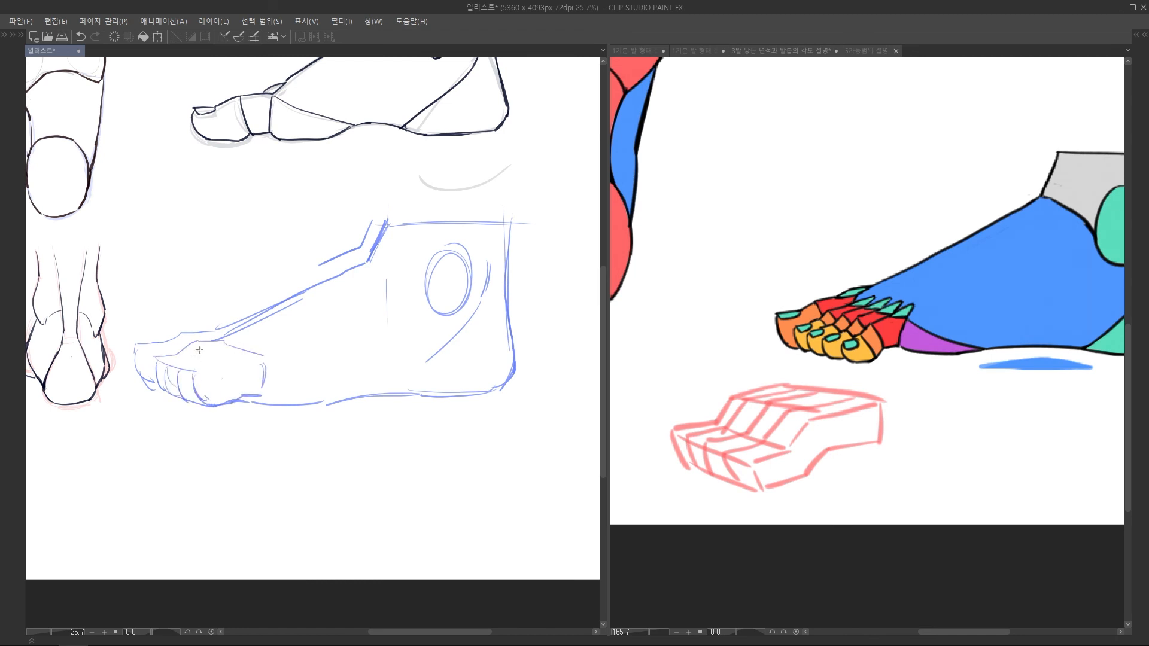
- Add the toe joints, pointed tendon ridges, little-toe planes and start of the ball pad in red over the blue sketch
drag(264, 363, 257, 393)
drag(256, 393, 242, 384)
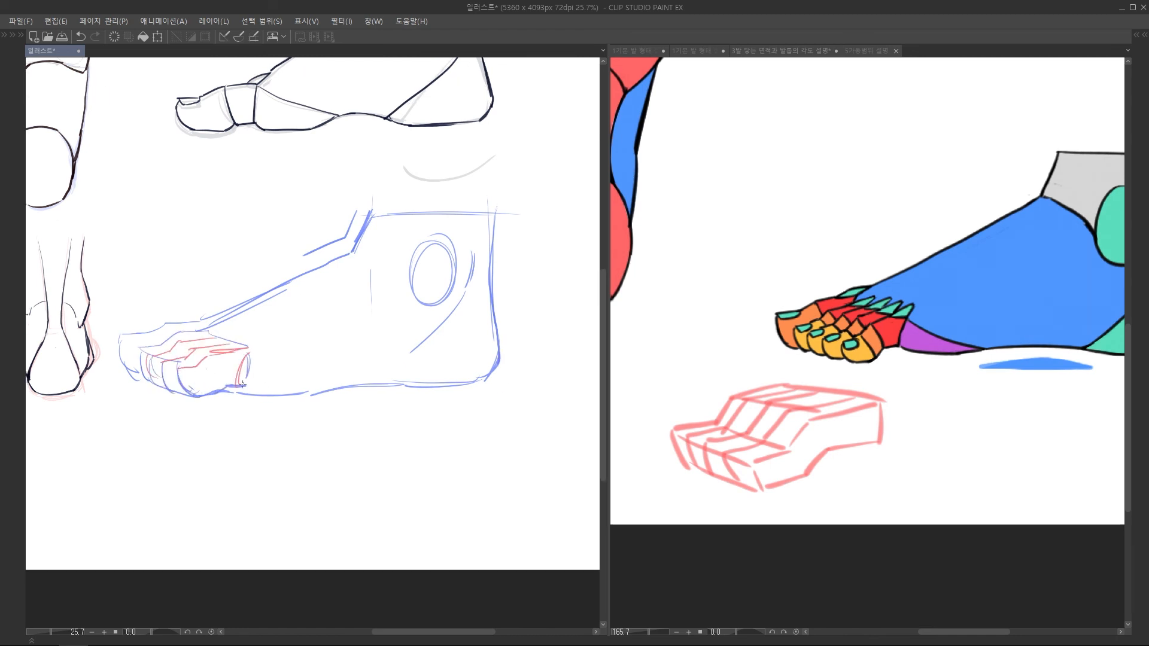
drag(199, 331, 225, 313)
drag(191, 323, 218, 315)
scroll(313, 342, up, 1)
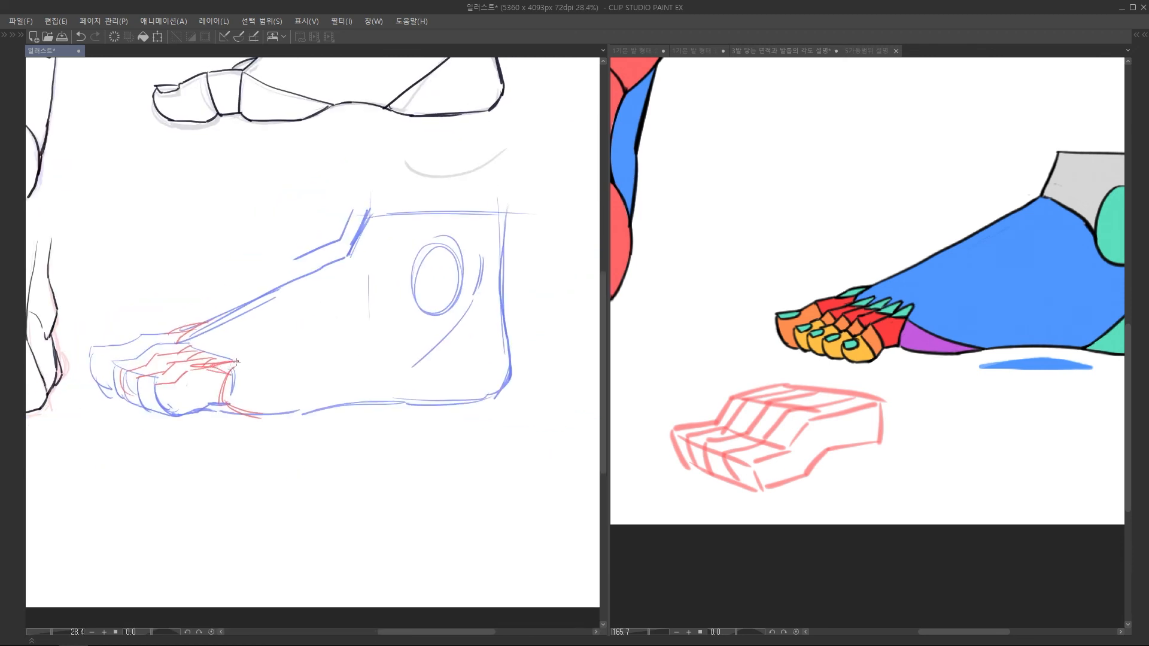
scroll(331, 328, down, 2)
scroll(234, 359, up, 3)
drag(238, 362, 251, 399)
drag(223, 378, 234, 392)
scroll(282, 413, down, 2)
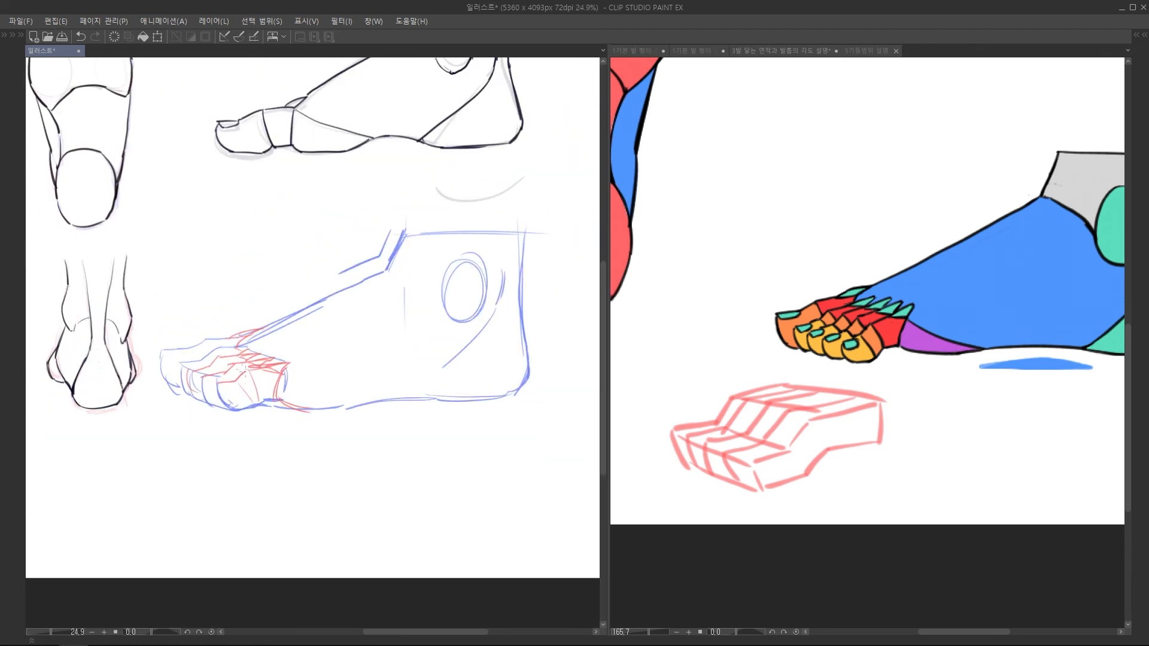
- Lower the outer-view sketch layer's opacity to 23% and add a new layer above it for inking
scroll(238, 383, up, 2)
key(m)
drag(345, 358, 304, 386)
key(ctrl+d)
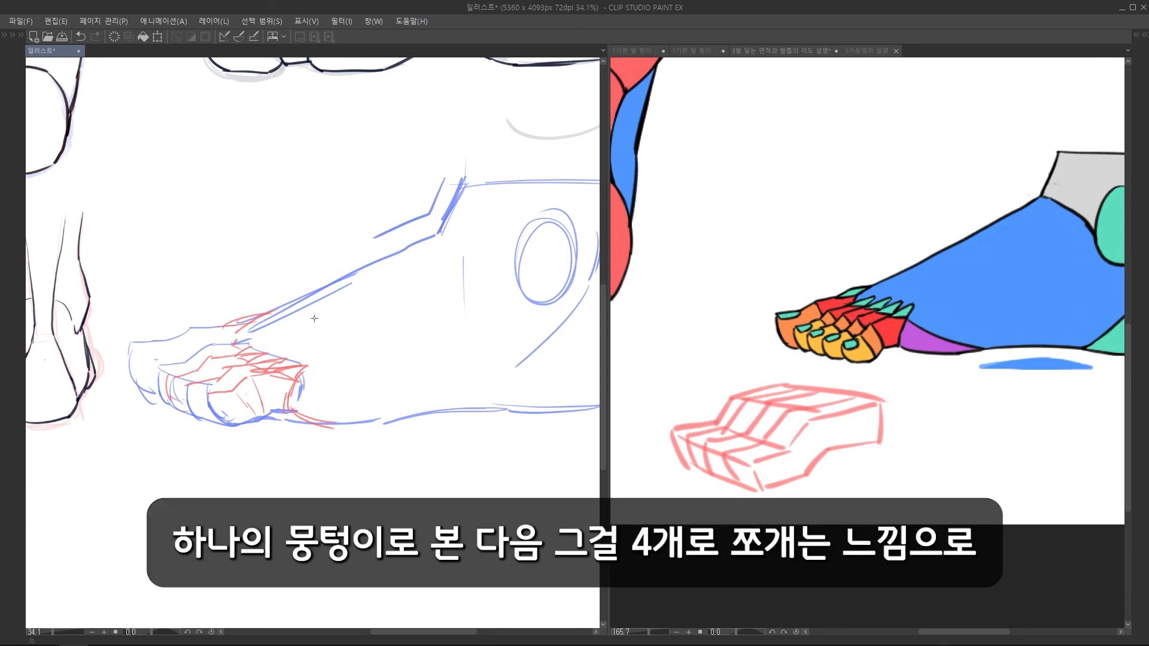
click(856, 311)
scroll(972, 264, down, 4)
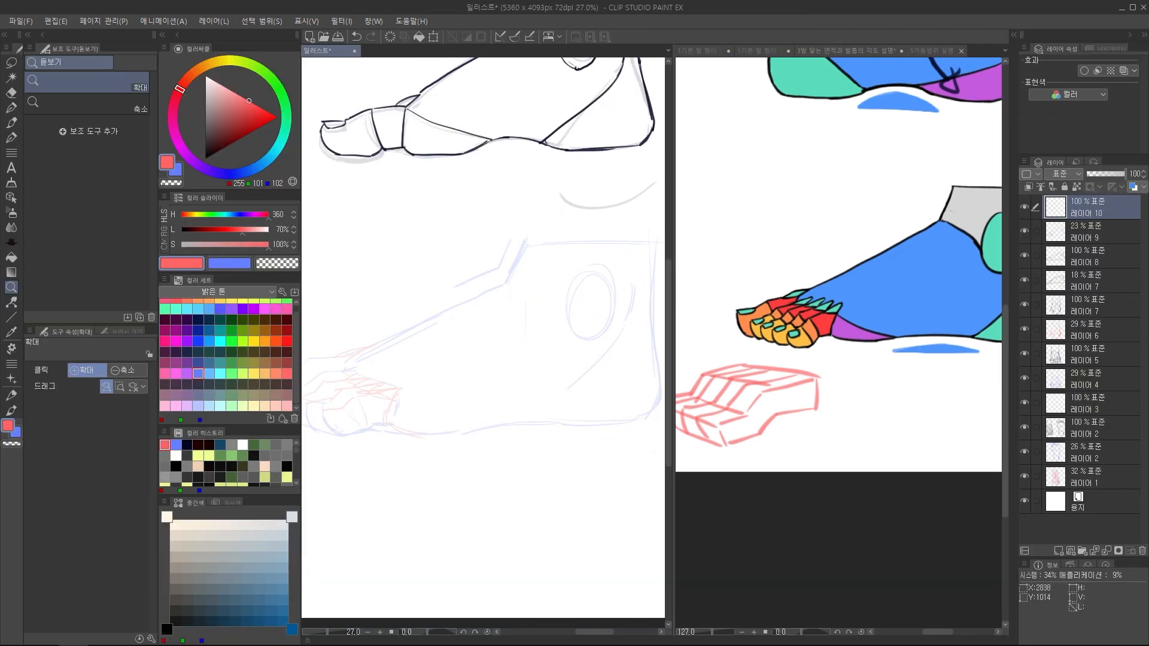
click(372, 256)
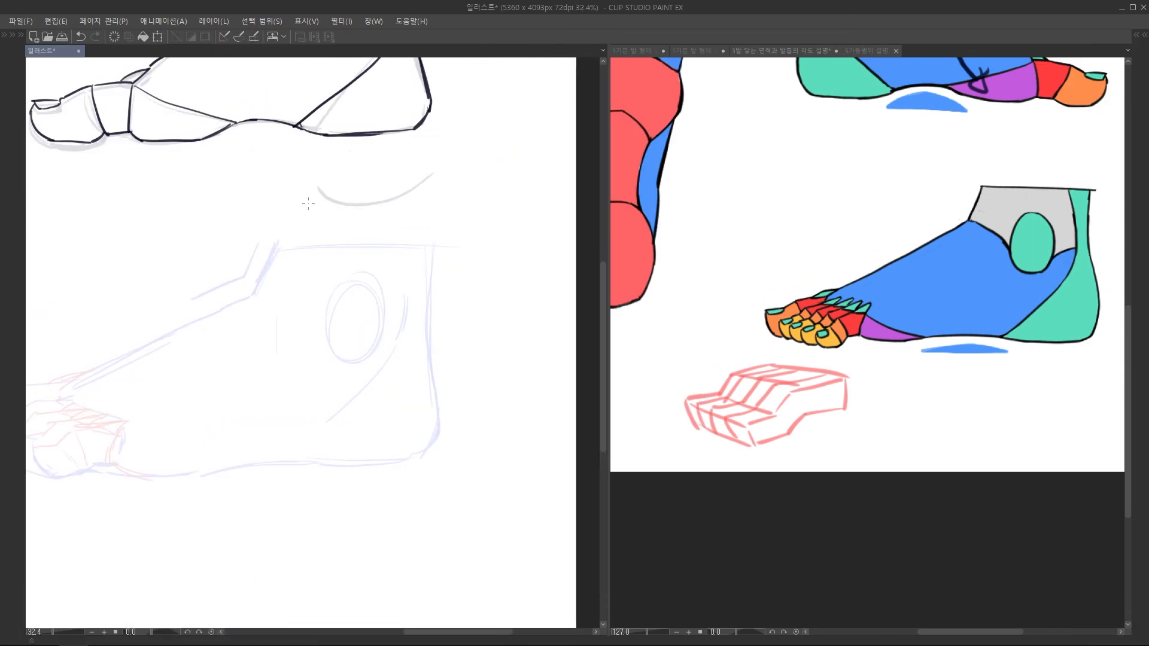
- Ink the outer view's Achilles tendon, heel and arched sole in dark line, forward to the outer ball pad
mouse_move(427, 155)
mouse_down()
mouse_move(446, 328)
mouse_move(331, 337)
mouse_move(314, 362)
mouse_up()
drag(444, 330, 302, 365)
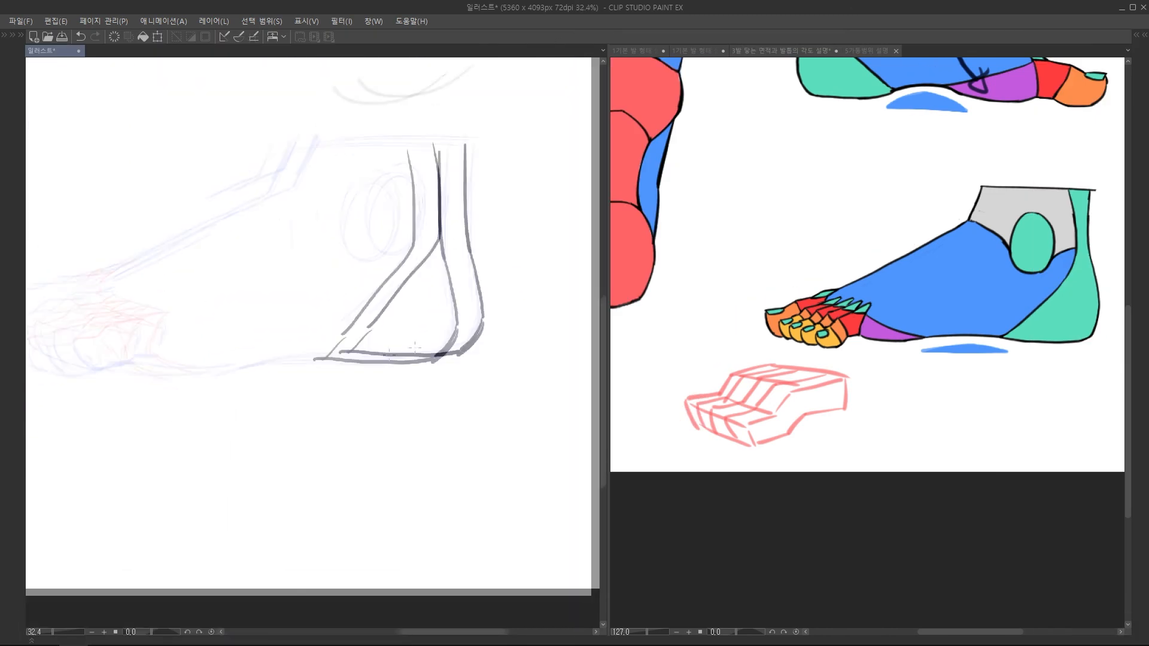
drag(320, 329, 219, 335)
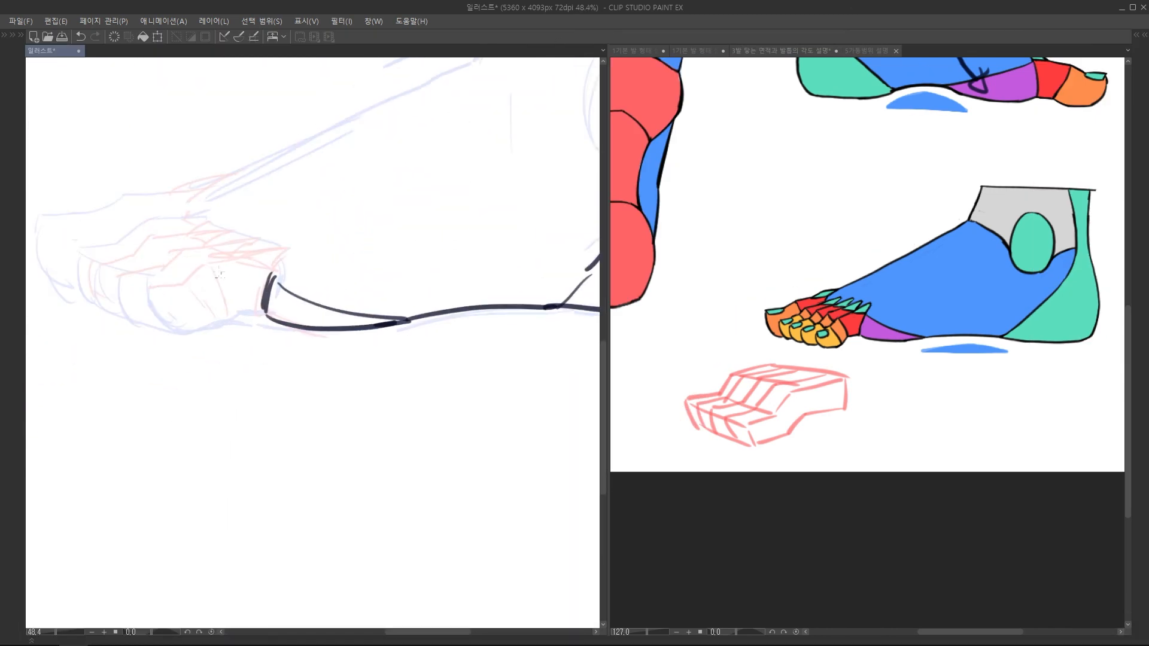
- Ink the little toe's outline and joint from the front edge of the ball pad, undoing one stray stroke
scroll(131, 287, up, 3)
drag(276, 243, 166, 292)
mouse_move(165, 293)
mouse_down()
mouse_move(172, 310)
mouse_move(195, 298)
mouse_up()
mouse_move(164, 302)
mouse_down()
mouse_move(190, 347)
mouse_move(358, 330)
mouse_move(317, 321)
mouse_up()
scroll(334, 320, down, 3)
scroll(294, 317, up, 2)
key(ctrl+z)
scroll(240, 288, up, 2)
scroll(251, 308, down, 3)
- Ink the toe beside the little toe and the pointed tendon ridges behind it, undoing one misplaced stroke
mouse_move(243, 299)
mouse_down()
mouse_move(241, 312)
mouse_move(297, 329)
mouse_up()
mouse_move(297, 281)
mouse_down()
mouse_move(315, 323)
mouse_move(352, 269)
mouse_move(365, 283)
mouse_up()
drag(364, 283, 374, 291)
drag(307, 264, 355, 253)
drag(357, 257, 329, 275)
mouse_move(329, 275)
mouse_down()
mouse_move(267, 268)
mouse_move(288, 297)
mouse_up()
key(ctrl+z)
mouse_move(307, 265)
mouse_down()
mouse_move(244, 293)
mouse_move(219, 344)
mouse_move(247, 341)
mouse_up()
drag(202, 303, 233, 304)
- Ink the remaining middle toes overlapping one another, with their joints, nails and pointed tendon ridges
drag(277, 264, 320, 267)
mouse_move(255, 287)
mouse_down()
mouse_move(219, 298)
mouse_move(239, 302)
mouse_up()
mouse_move(237, 304)
mouse_down()
mouse_move(262, 283)
mouse_move(311, 280)
mouse_up()
mouse_move(269, 283)
mouse_down()
mouse_move(289, 301)
mouse_move(350, 269)
mouse_up()
drag(350, 270, 323, 287)
drag(316, 229, 329, 237)
drag(264, 274, 342, 268)
drag(341, 268, 314, 286)
mouse_move(261, 277)
mouse_down()
mouse_move(231, 299)
mouse_move(246, 314)
mouse_move(269, 290)
mouse_up()
mouse_move(231, 300)
mouse_down()
mouse_move(186, 307)
mouse_move(202, 347)
mouse_up()
drag(208, 359, 217, 355)
drag(185, 309, 213, 305)
- Ink the big toe behind the smaller toes with its joint, flat nail and tendon ridge, and lasso-select its area
drag(179, 200, 215, 217)
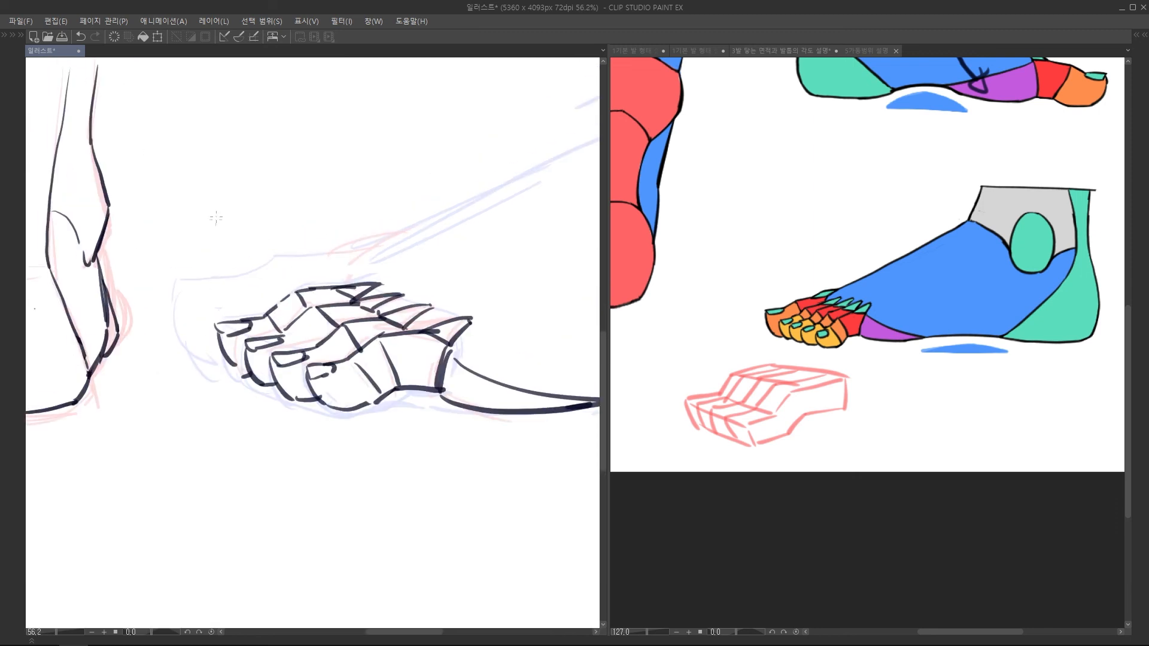
mouse_move(173, 281)
mouse_down()
mouse_move(229, 286)
mouse_move(261, 263)
mouse_up()
drag(260, 263, 278, 303)
mouse_move(261, 263)
mouse_down()
mouse_move(336, 259)
mouse_move(304, 275)
mouse_up()
drag(288, 271, 347, 258)
mouse_move(131, 308)
mouse_down()
mouse_move(151, 375)
mouse_move(183, 380)
mouse_up()
drag(198, 360, 157, 361)
drag(214, 313, 252, 313)
key(m)
mouse_move(186, 374)
mouse_down()
mouse_move(129, 359)
mouse_move(169, 392)
mouse_up()
key(ctrl+d)
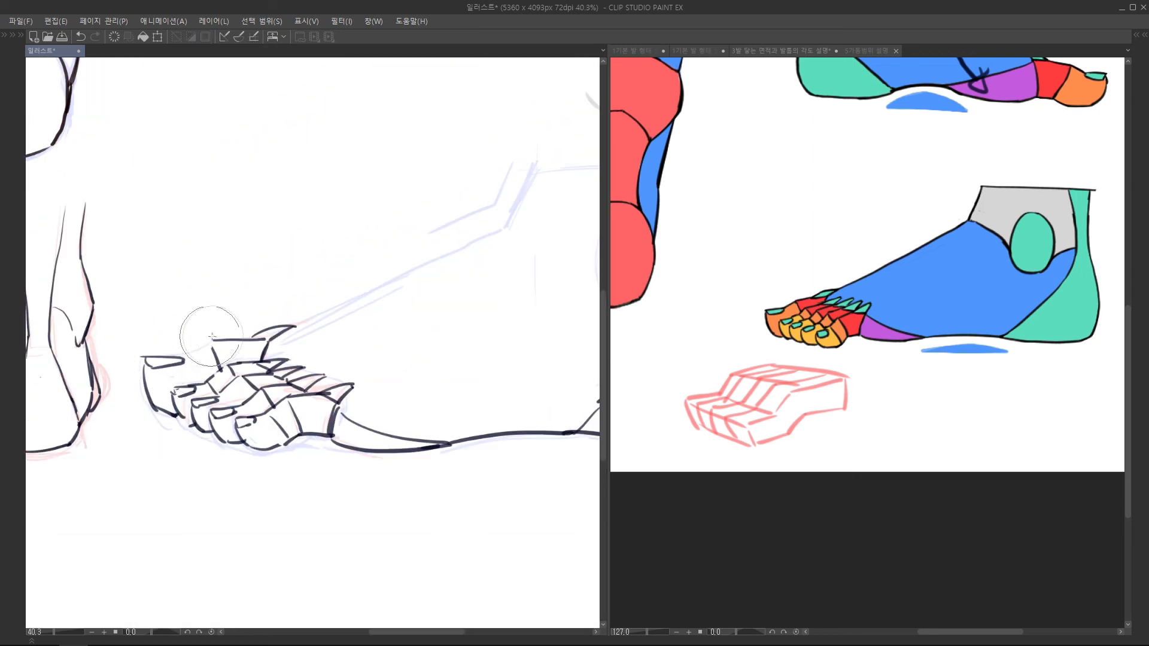
- Ink the sloping instep, the slanted ankle front and the straight line closing the ankle's top
key(p)
scroll(303, 291, down, 1)
scroll(305, 224, up, 1)
mouse_move(52, 435)
mouse_down()
mouse_move(290, 325)
mouse_move(334, 249)
mouse_up()
drag(309, 314, 338, 248)
drag(329, 249, 546, 246)
scroll(337, 207, down, 2)
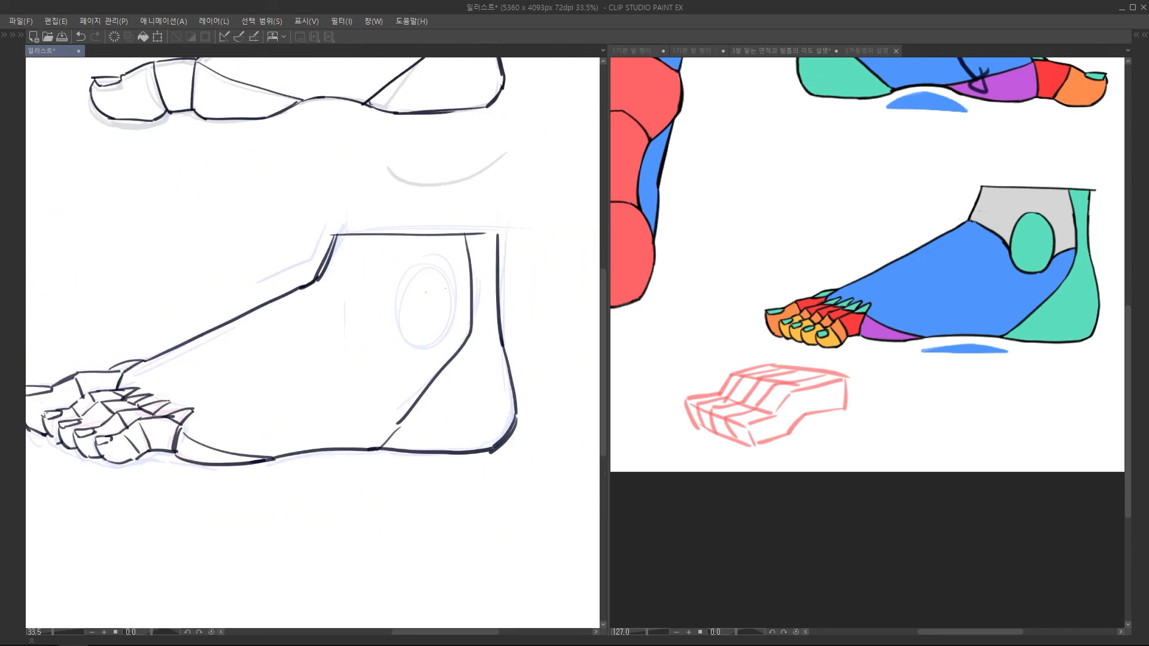
- Ink the outer ankle bone oval and the curves joining it to the instep and the Achilles tendon
drag(324, 286, 390, 337)
mouse_move(389, 323)
mouse_down()
mouse_move(427, 270)
mouse_move(393, 340)
mouse_up()
key(ctrl+z)
drag(410, 264, 390, 337)
drag(443, 336, 473, 304)
scroll(503, 319, down, 2)
scroll(434, 348, down, 1)
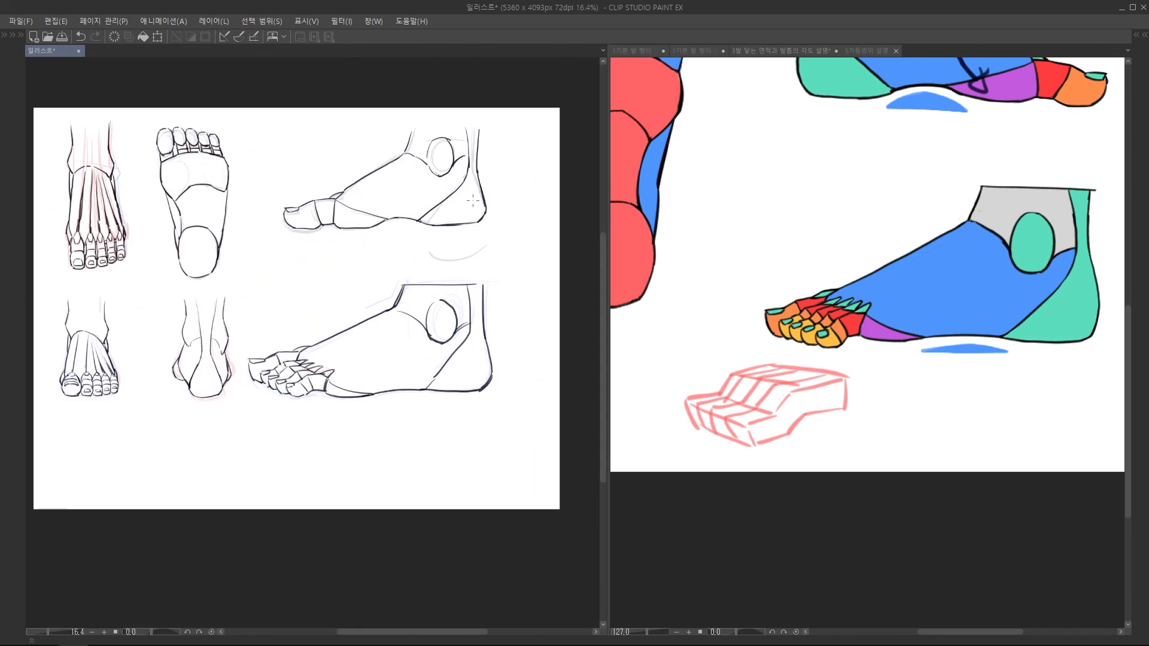
- Lasso both side-view feet and transform them together, scaling them down slightly
drag(435, 347, 400, 361)
key(m)
drag(250, 464, 377, 464)
key(ctrl+t)
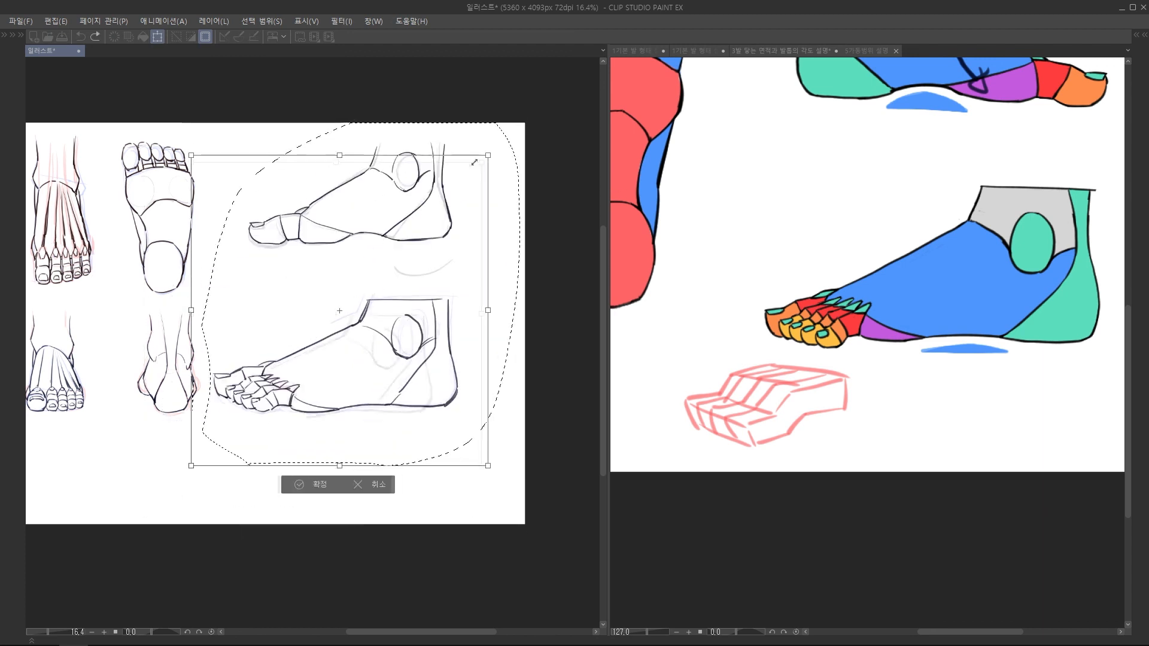
drag(428, 345, 437, 329)
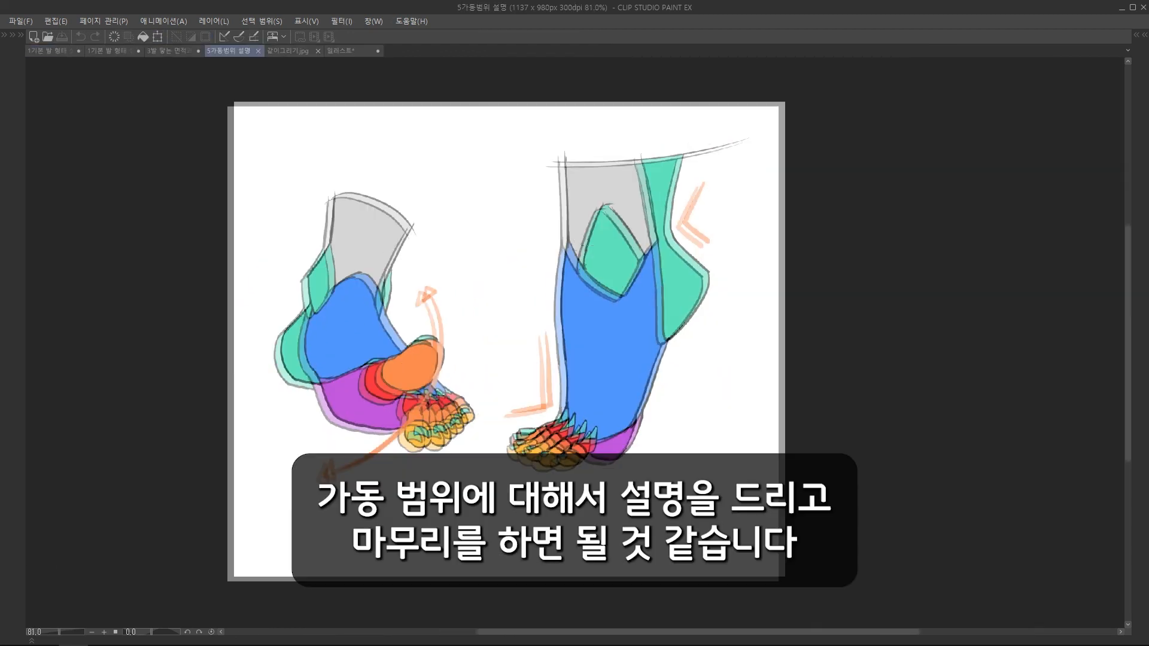
- Switch to the range-of-motion reference and circle the big toe and the four smaller toes as separate groups in blue
scroll(529, 292, up, 2)
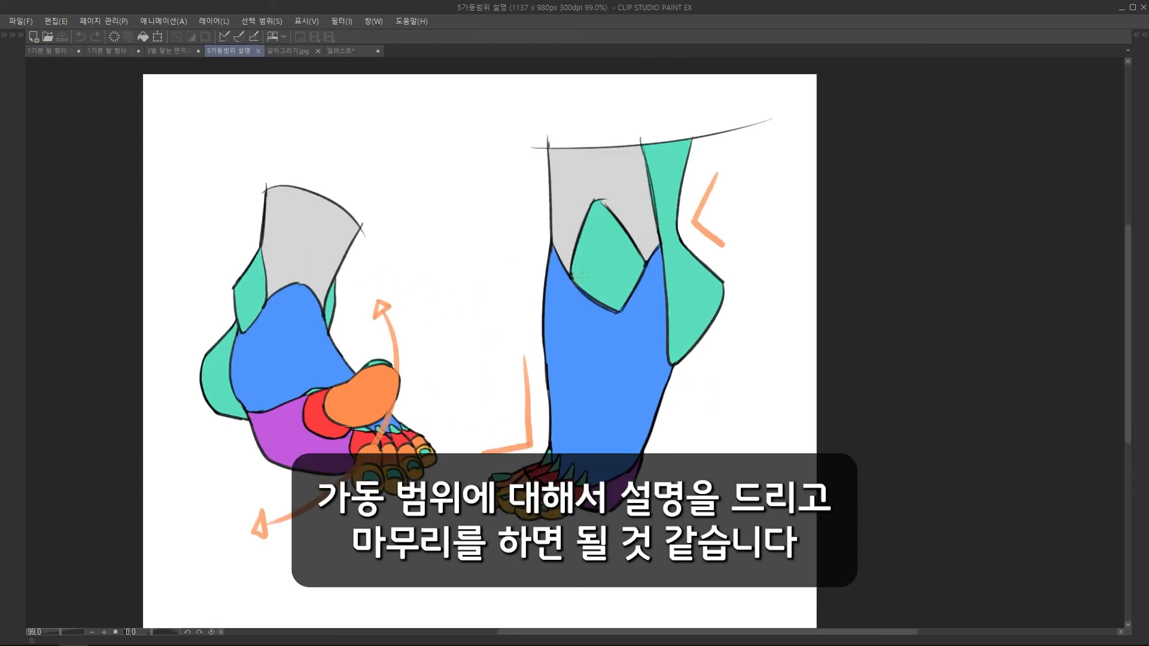
drag(529, 292, 534, 305)
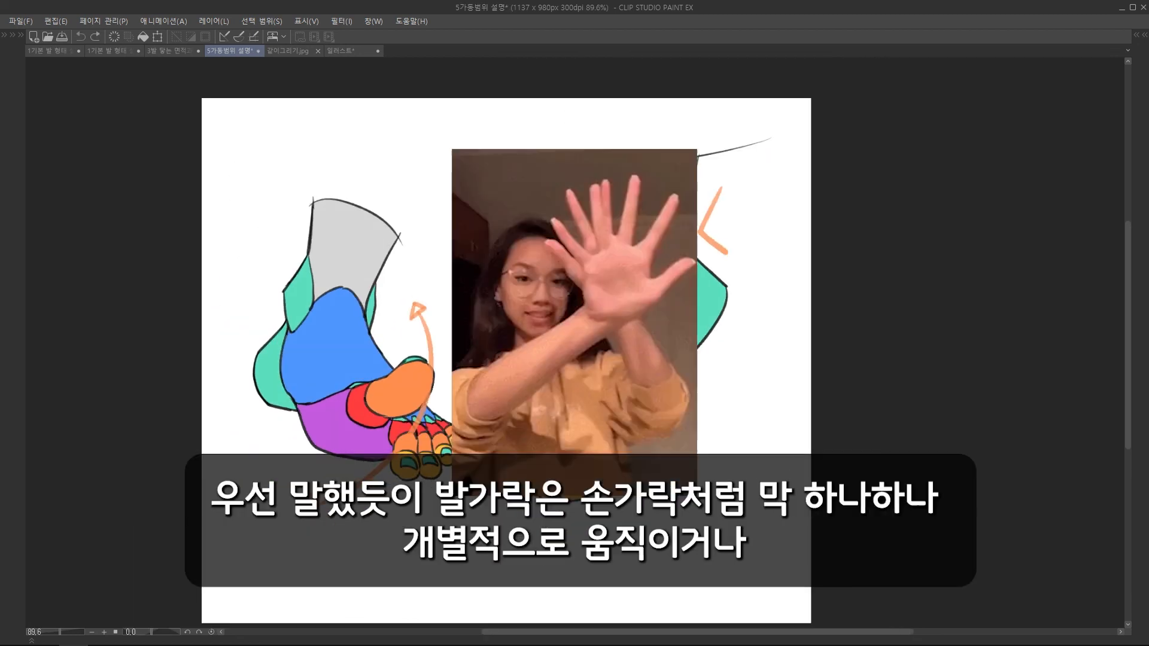
drag(575, 383, 567, 360)
scroll(575, 383, up, 2)
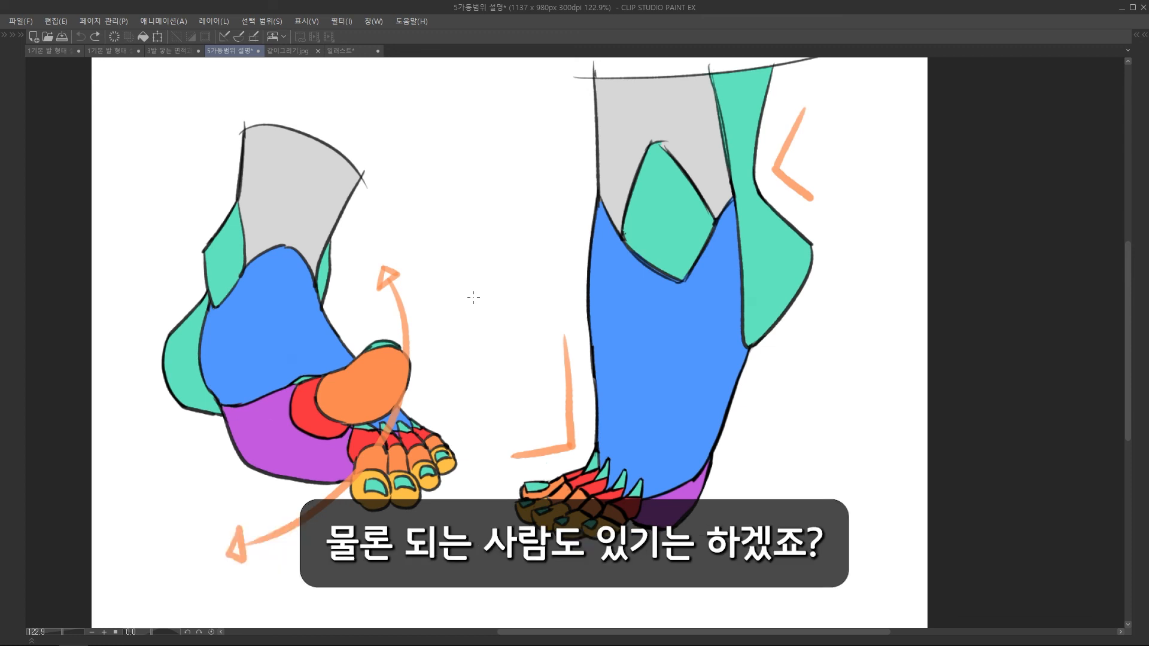
drag(473, 297, 532, 284)
scroll(532, 284, up, 1)
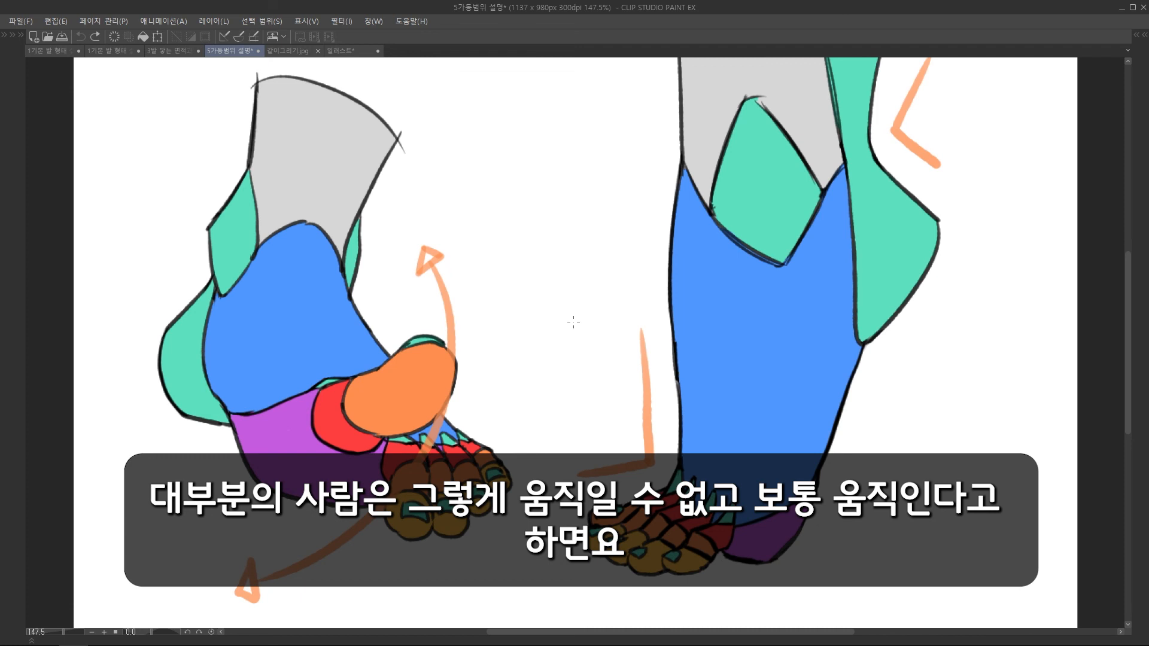
drag(574, 322, 622, 300)
drag(487, 340, 485, 364)
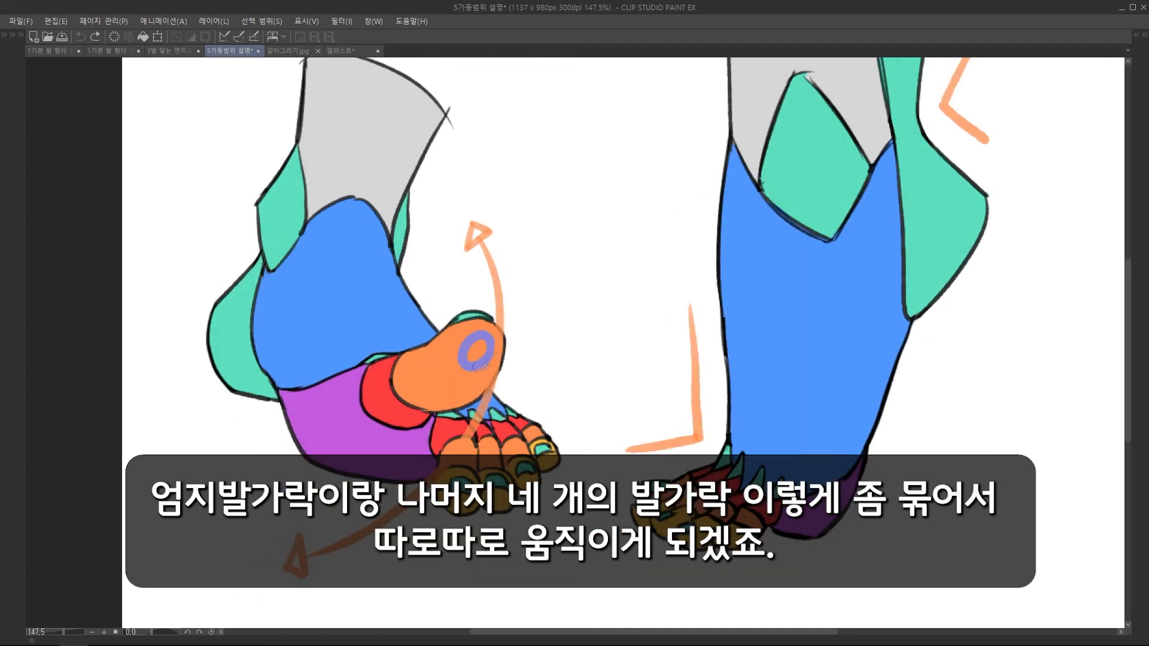
scroll(491, 355, down, 2)
mouse_move(572, 383)
mouse_down()
mouse_move(548, 362)
mouse_move(608, 395)
mouse_move(575, 368)
mouse_up()
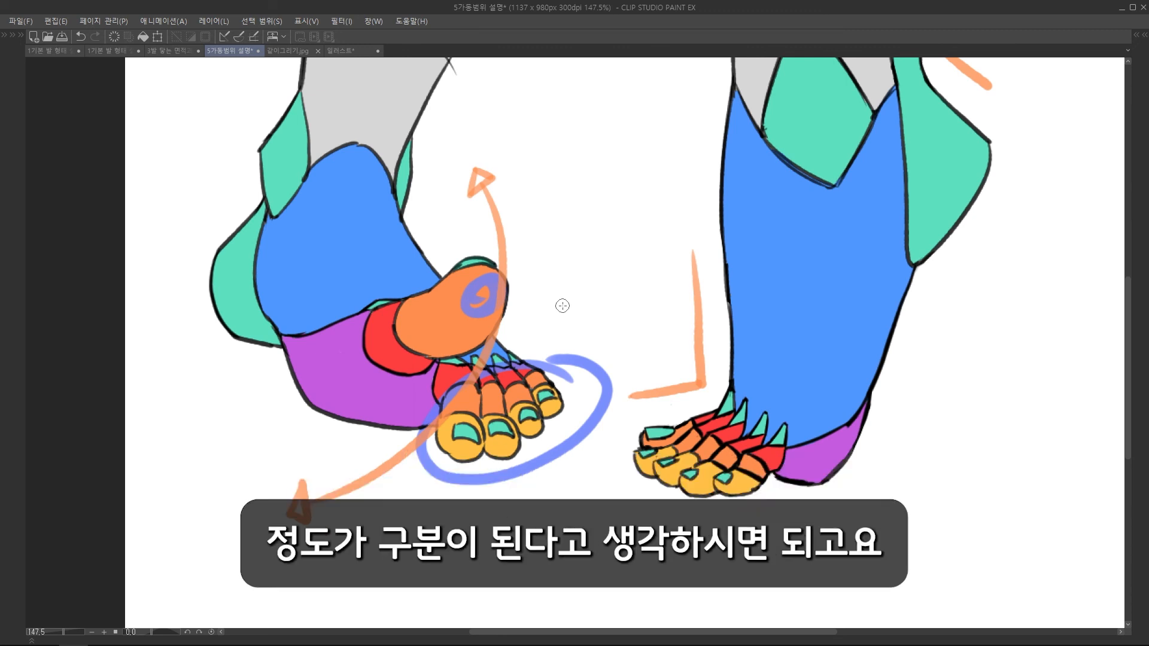
- Undo the blue toe-group markings on the range-of-motion reference
scroll(563, 306, down, 3)
scroll(608, 287, up, 2)
key(ctrl+z)
key(ctrl+z)
drag(616, 228, 424, 213)
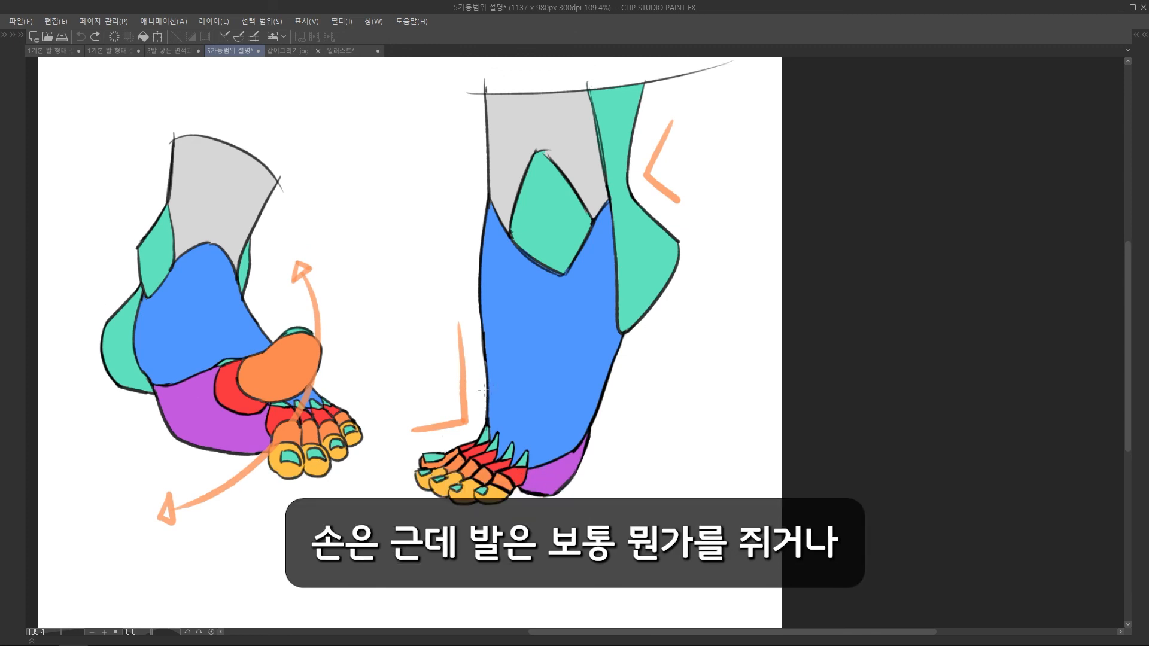
- Draw a red downward arrow beside the tiptoe foot's front and a red curve beside the fold behind its Achilles tendon
scroll(504, 393, up, 2)
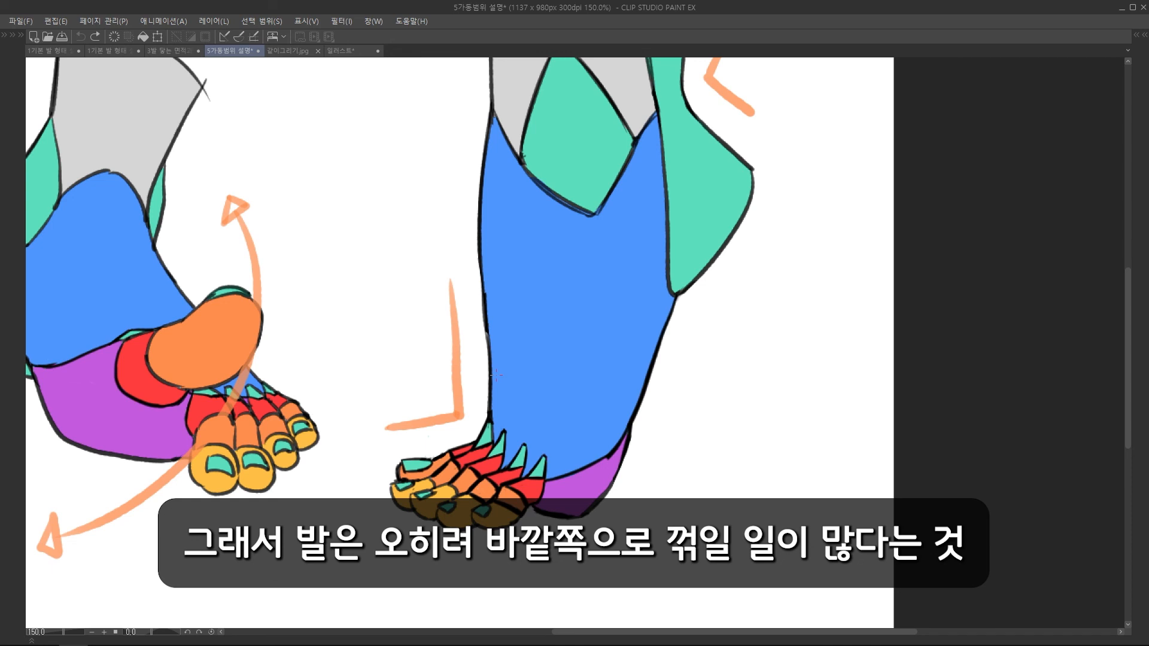
scroll(483, 318, down, 3)
drag(477, 354, 483, 317)
drag(464, 269, 452, 368)
scroll(653, 325, up, 1)
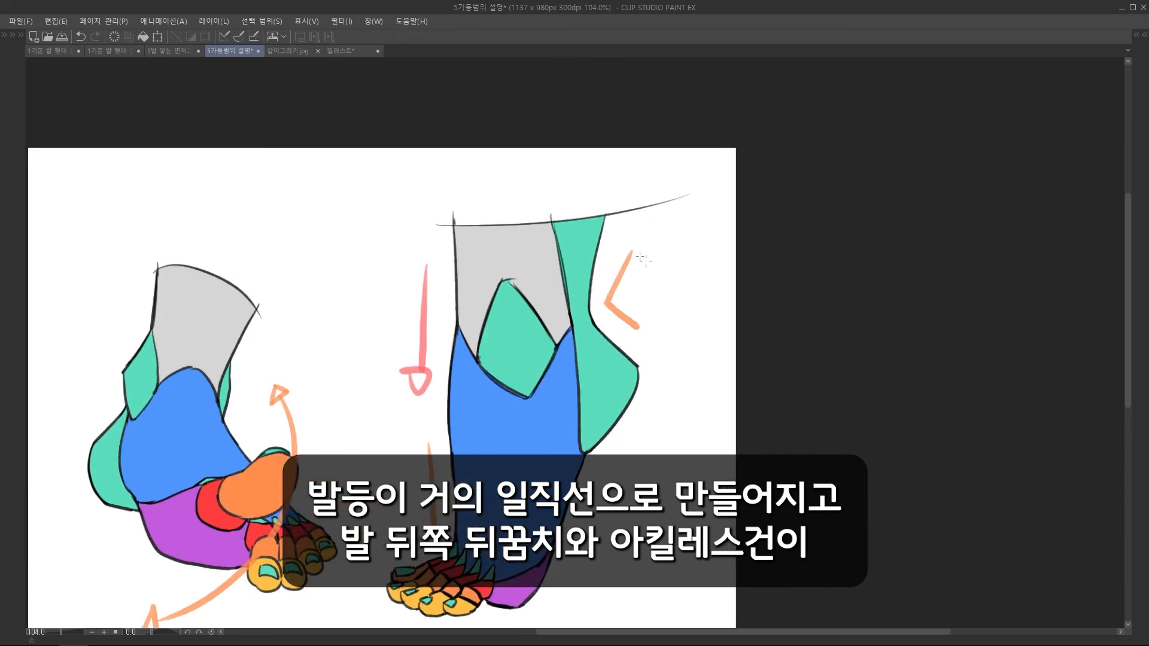
mouse_move(657, 233)
mouse_down()
mouse_move(638, 317)
mouse_move(653, 338)
mouse_move(669, 321)
mouse_up()
scroll(562, 396, down, 1)
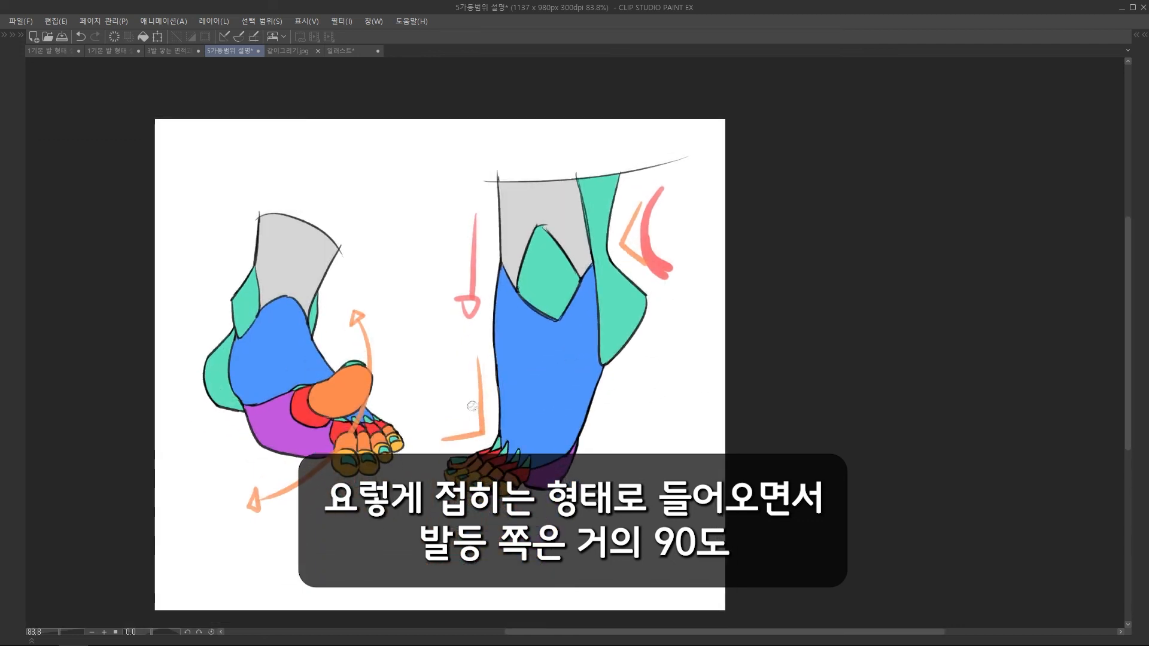
scroll(538, 381, up, 2)
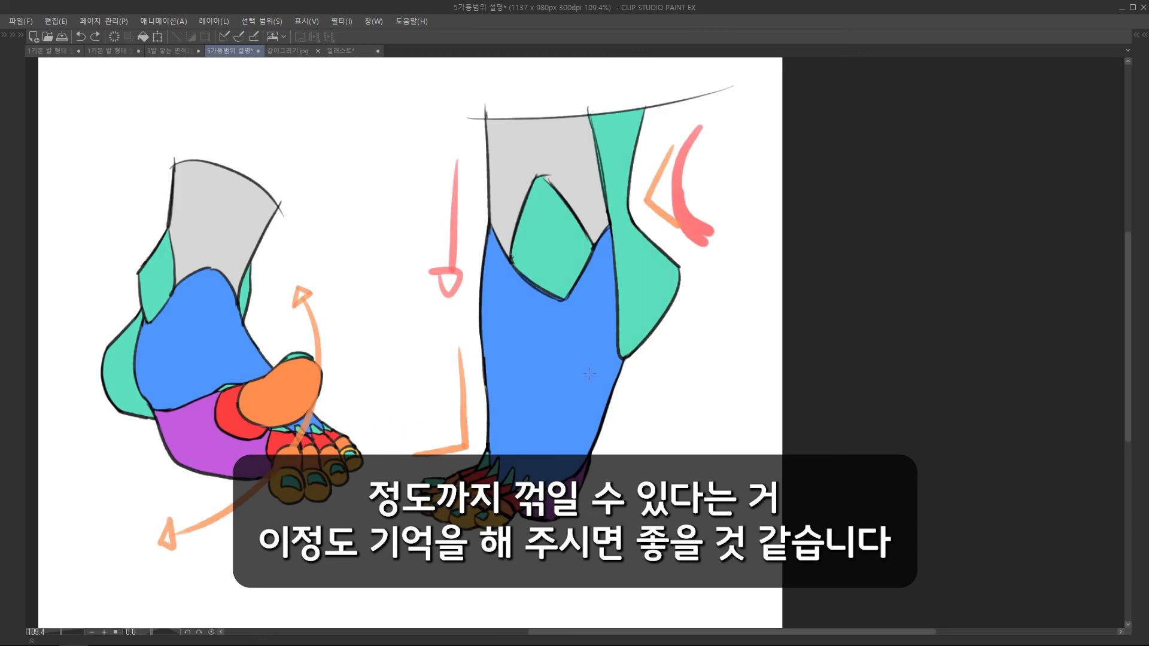
scroll(590, 375, down, 1)
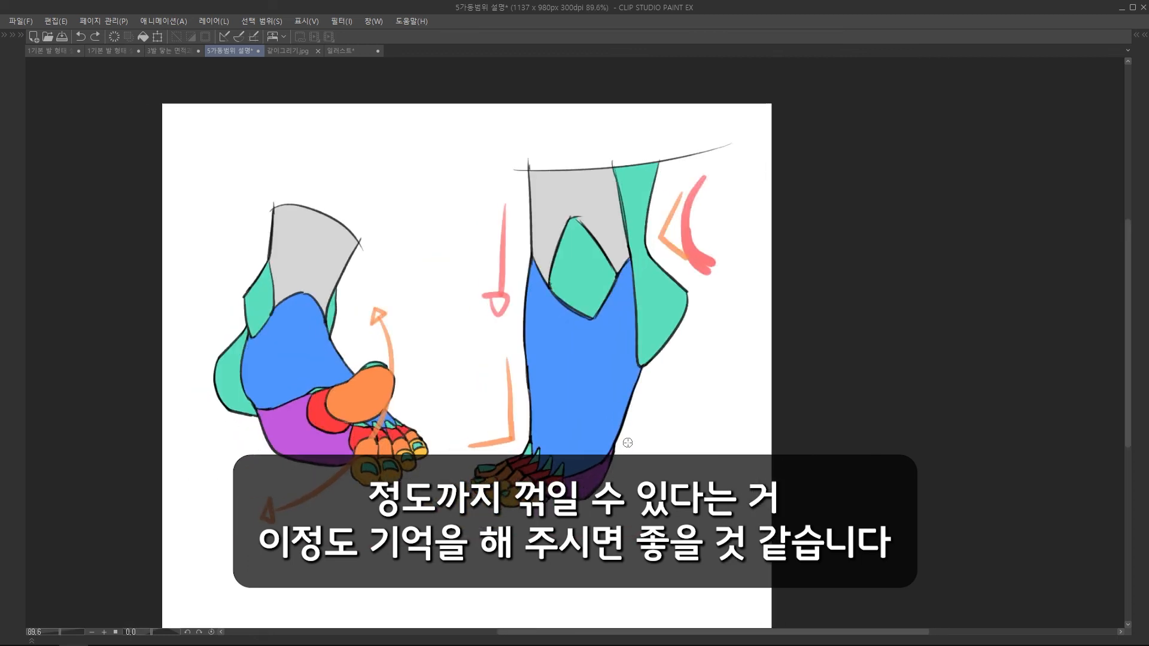